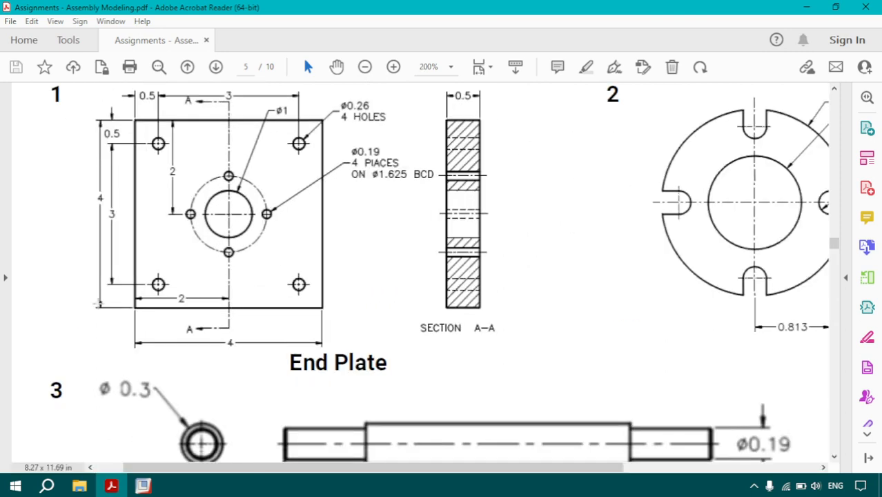
# Switch to Pro/ENGINEER and create a new solid part named end_plate from the mmns_part_solid template
pyautogui.scroll(1, 172, 368)
pyautogui.click(142, 486)
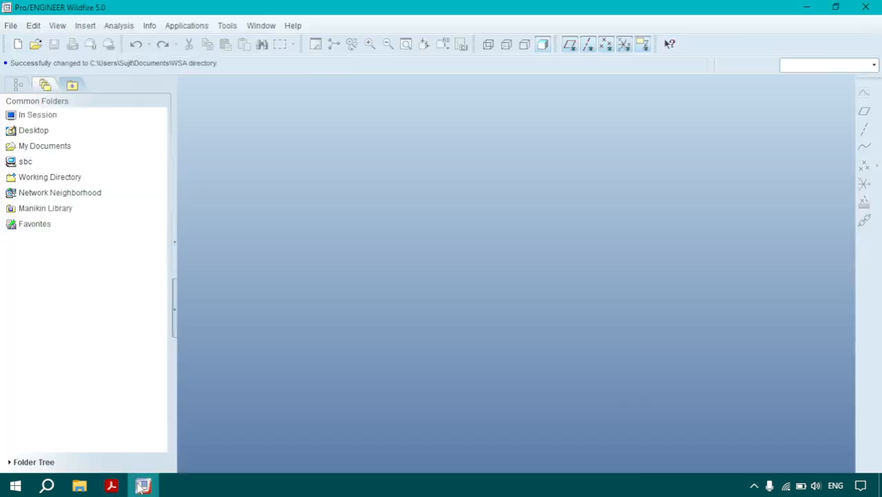
pyautogui.click(18, 44)
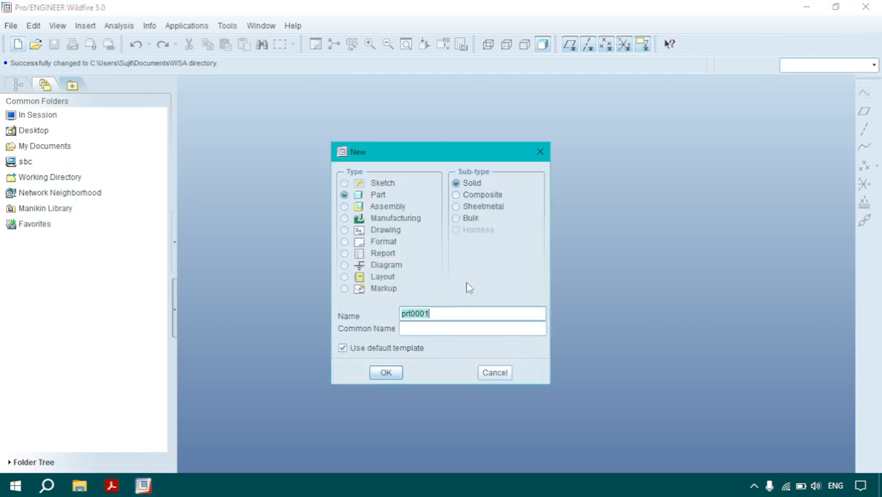
pyautogui.write('end_plate')
pyautogui.click(399, 348)
pyautogui.click(379, 372)
pyautogui.click(388, 182)
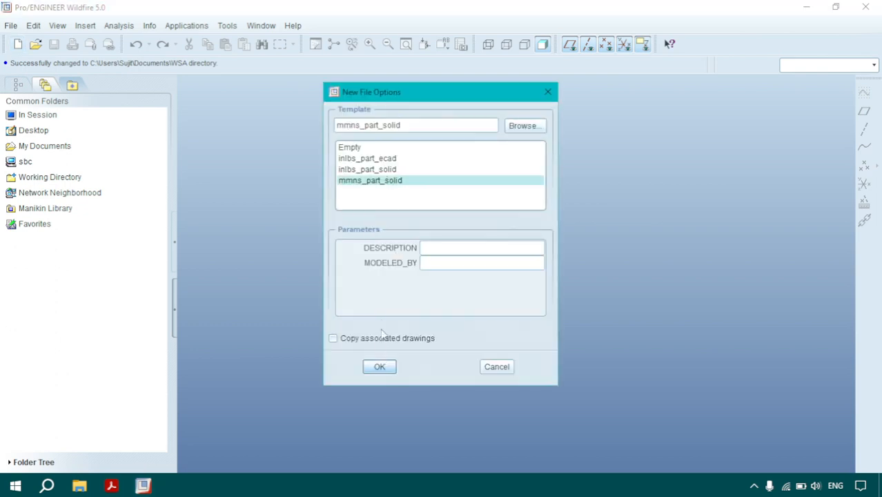
pyautogui.click(376, 367)
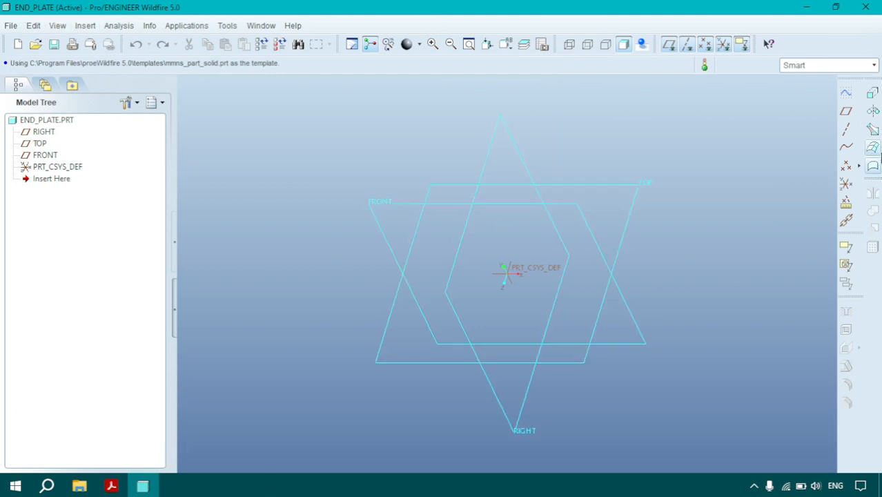
# Start an Extrude with an internal sketch on the TOP plane, using the RIGHT plane as the right-facing orientation reference
pyautogui.click(873, 92)
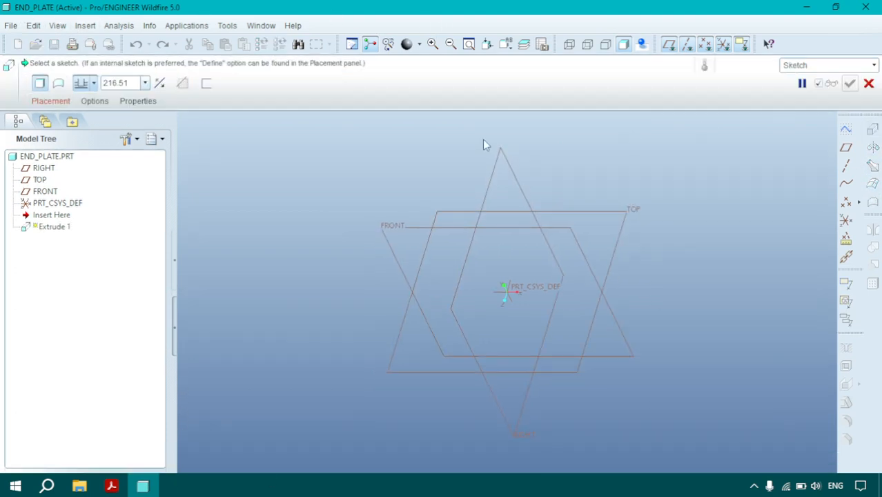
pyautogui.click(50, 101)
pyautogui.click(171, 153)
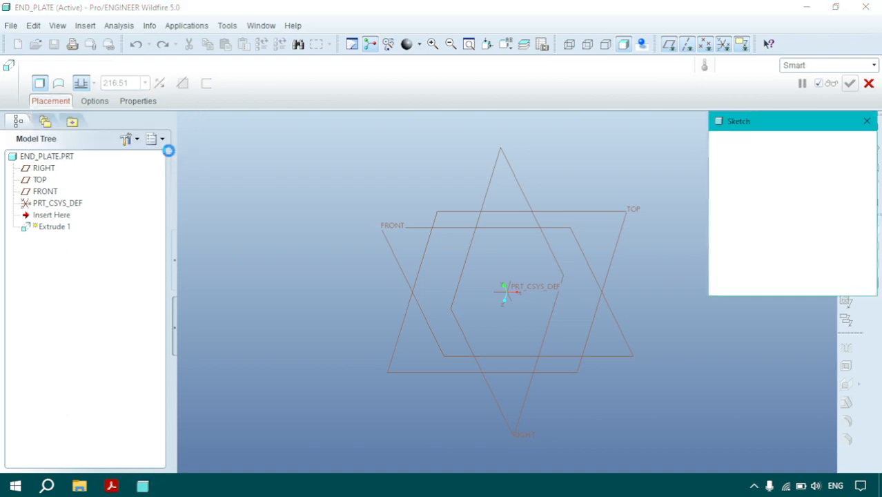
pyautogui.click(626, 210)
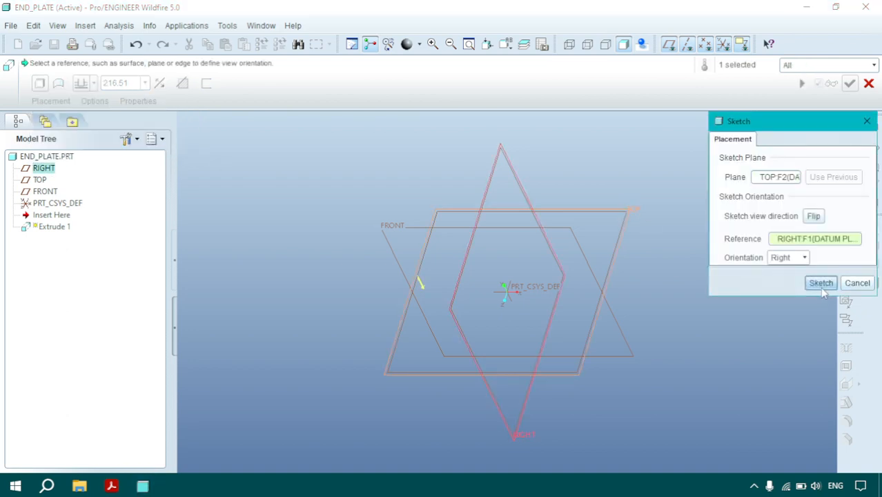
pyautogui.click(822, 284)
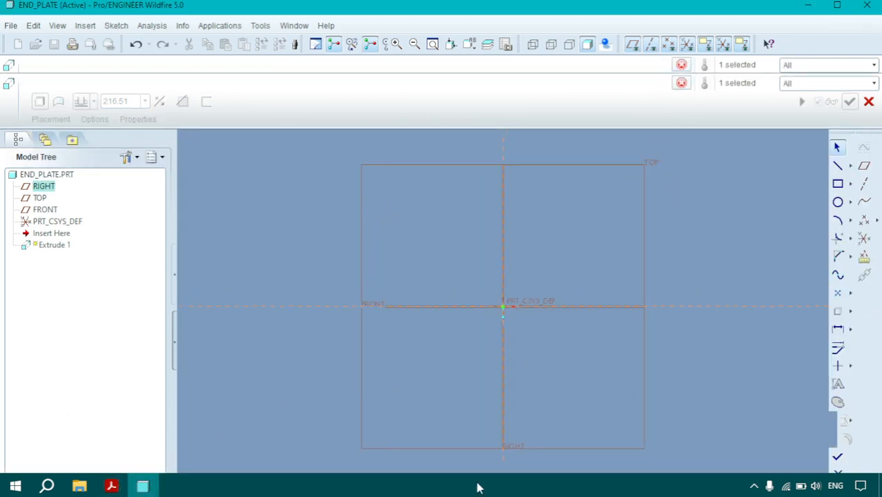
pyautogui.click(755, 488)
pyautogui.click(755, 487)
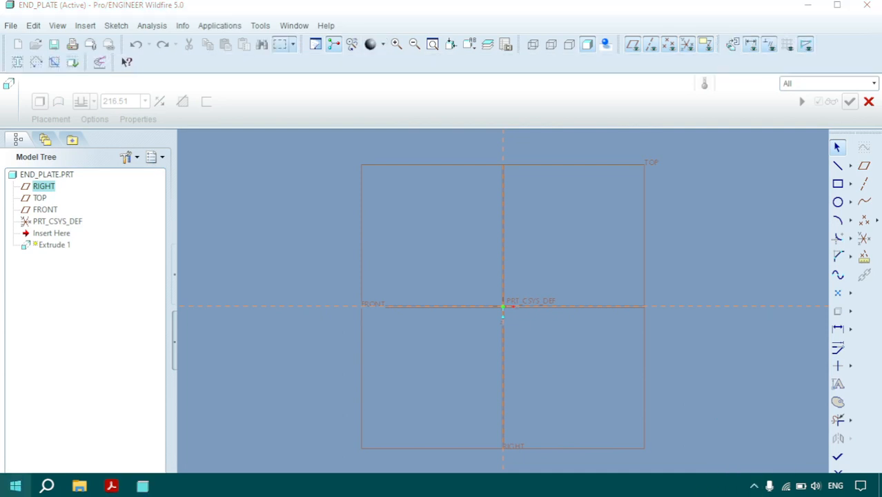
# Check the End Plate drawing in Acrobat Reader, return to the sketch and add horizontal and vertical centerlines along the reference axes
pyautogui.click(111, 487)
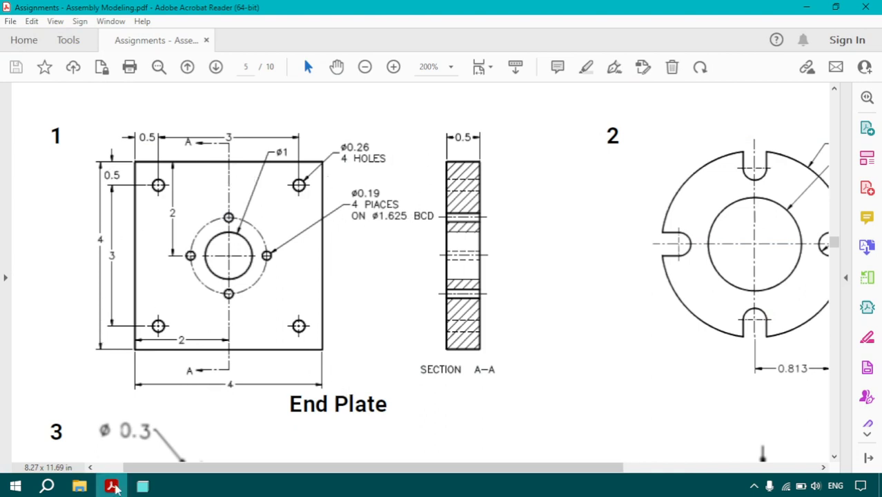
pyautogui.click(142, 487)
pyautogui.click(851, 167)
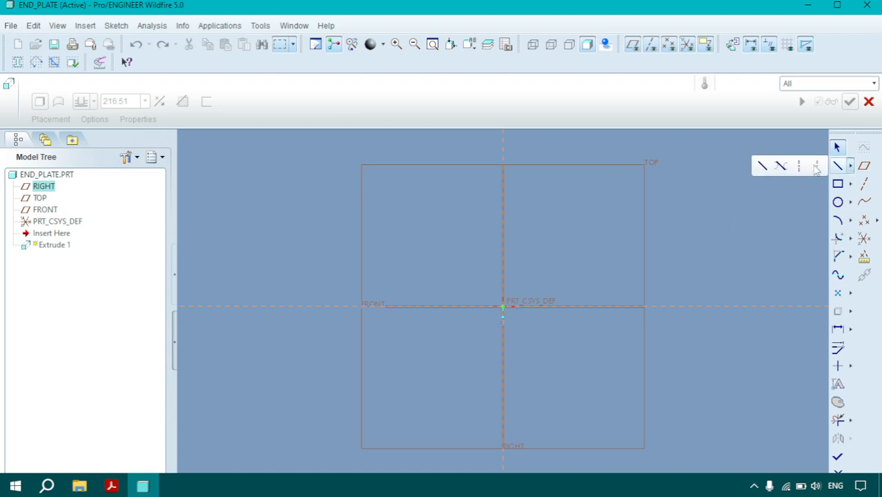
pyautogui.click(786, 164)
pyautogui.click(667, 307)
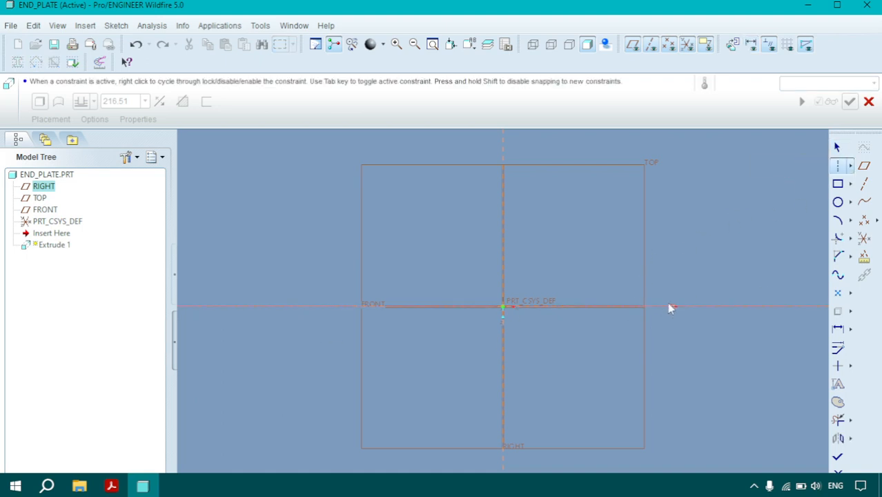
pyautogui.click(503, 210)
pyautogui.click(503, 251)
pyautogui.middleClick(528, 246)
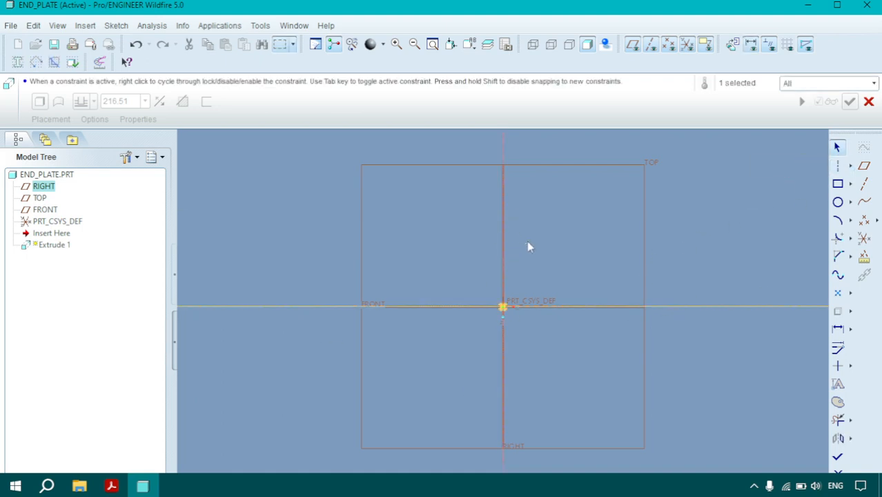
# Sketch a rectangle about 260 mm wide, symmetric about both centerlines
pyautogui.click(837, 184)
pyautogui.click(430, 255)
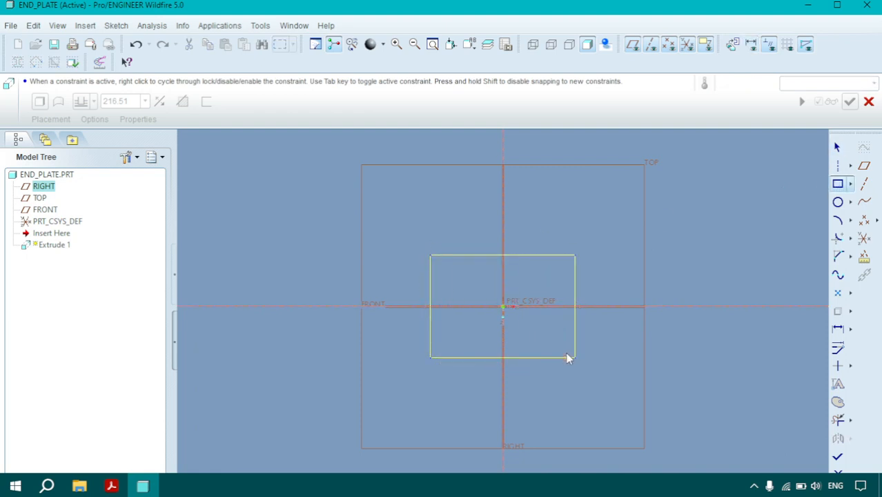
pyautogui.click(586, 353)
pyautogui.middleClick(448, 232)
# Set both the width and the height of the rectangle to 4 mm
pyautogui.doubleClick(479, 243)
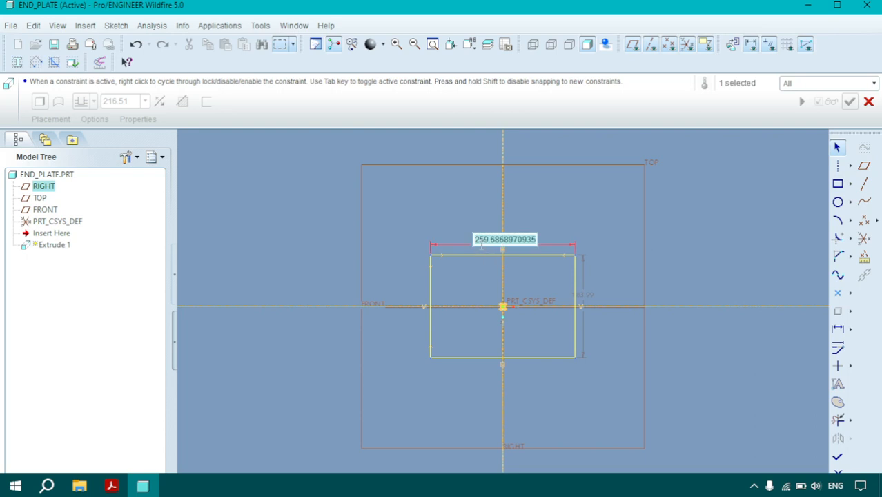
pyautogui.write('4')
pyautogui.press('Return')
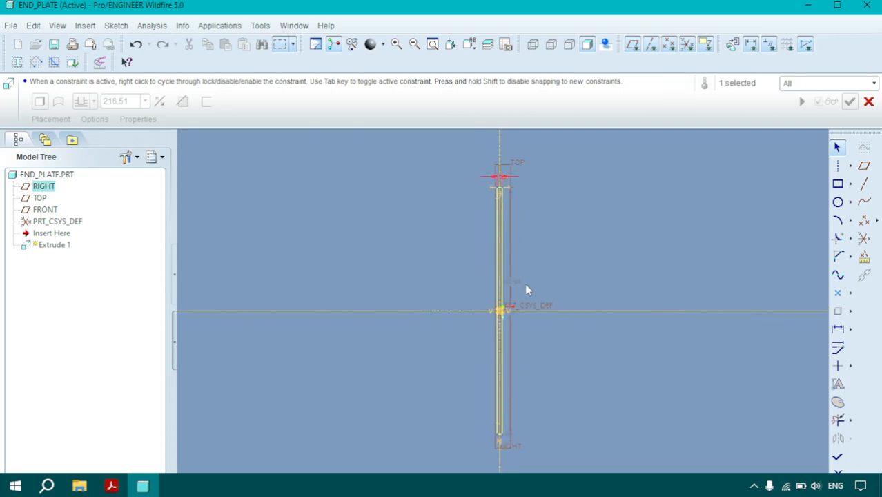
pyautogui.doubleClick(512, 282)
pyautogui.write('4')
pyautogui.press('Return')
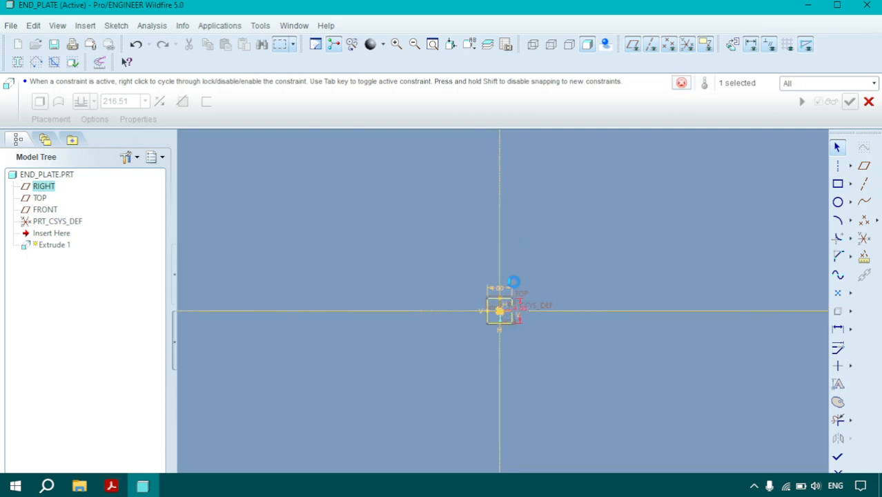
# Look up the corner hole size on the Acrobat Reader drawing, sketch a circle inside the square's upper-left corner and set its diameter to 0.26
pyautogui.click(111, 486)
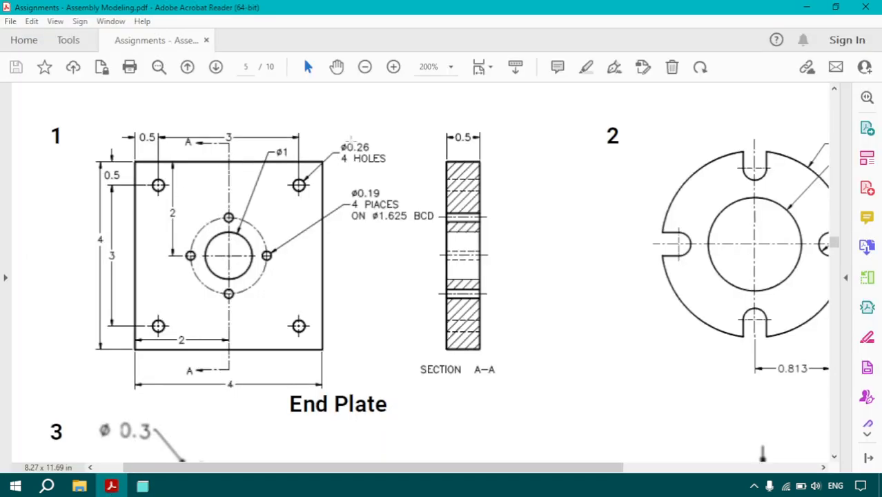
pyautogui.moveTo(341, 133); pyautogui.dragTo(380, 153)
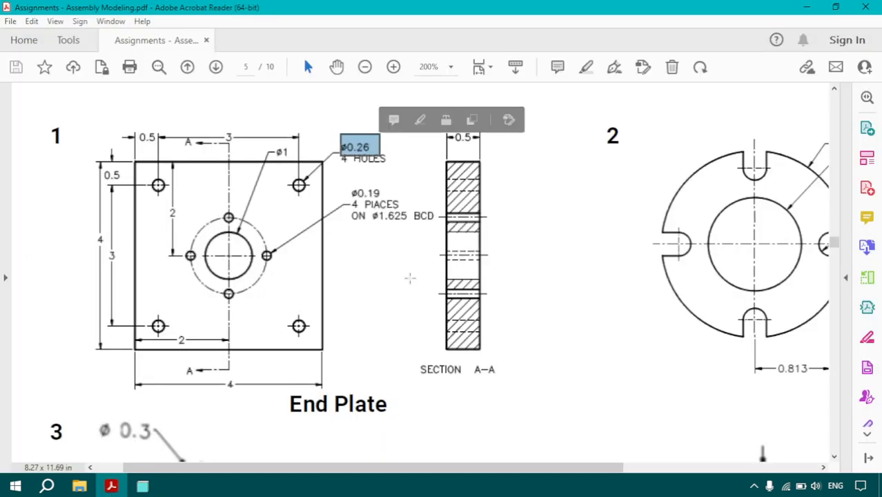
pyautogui.click(143, 486)
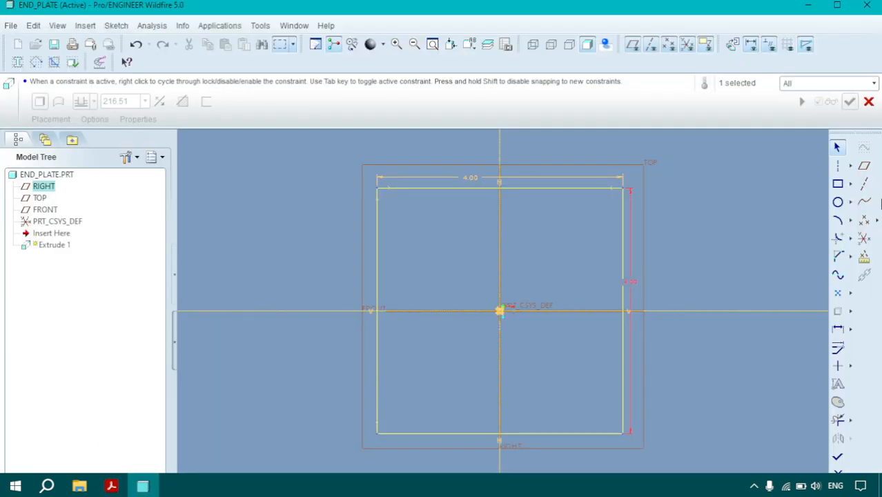
pyautogui.click(837, 203)
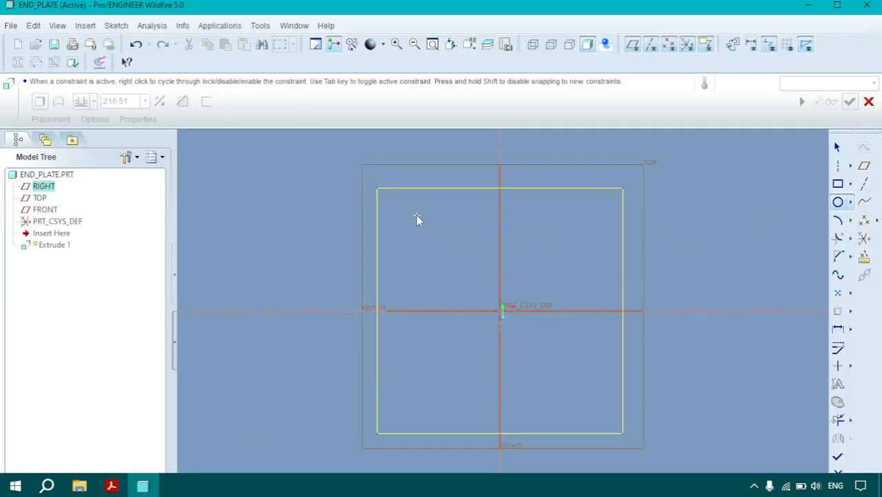
pyautogui.click(425, 216)
pyautogui.middleClick(447, 214)
pyautogui.doubleClick(395, 207)
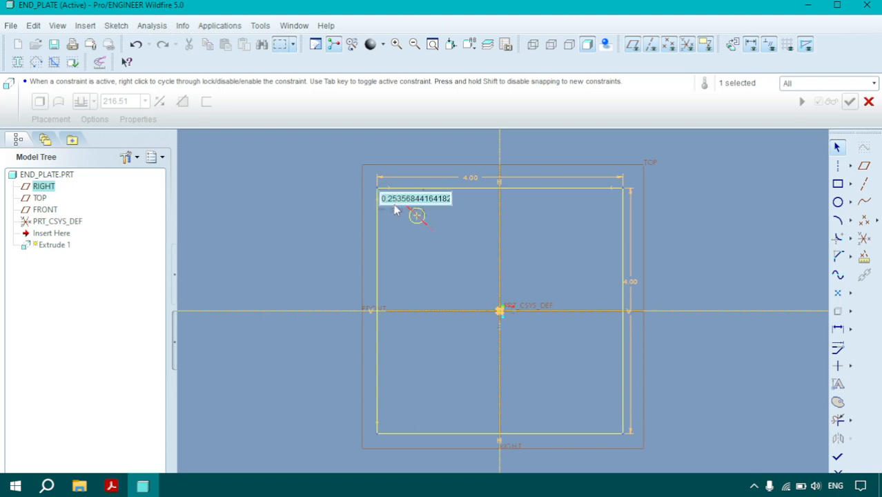
pyautogui.write('0')
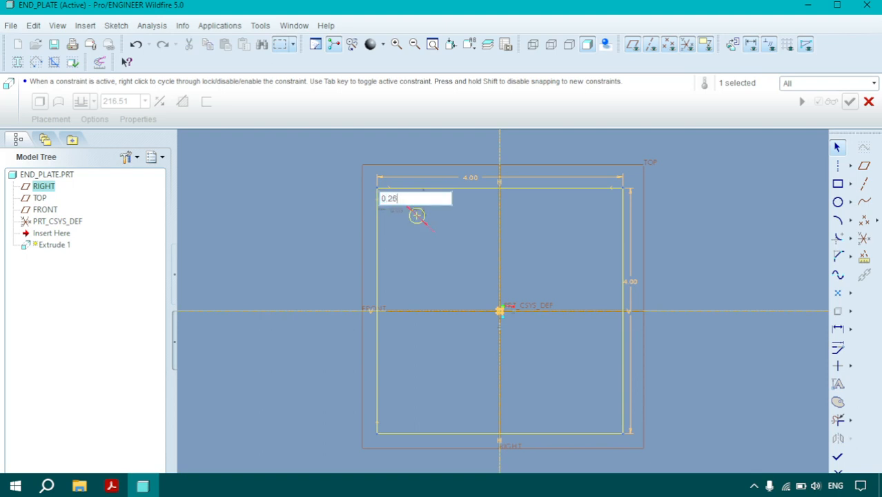
pyautogui.write('.26')
pyautogui.press('Return')
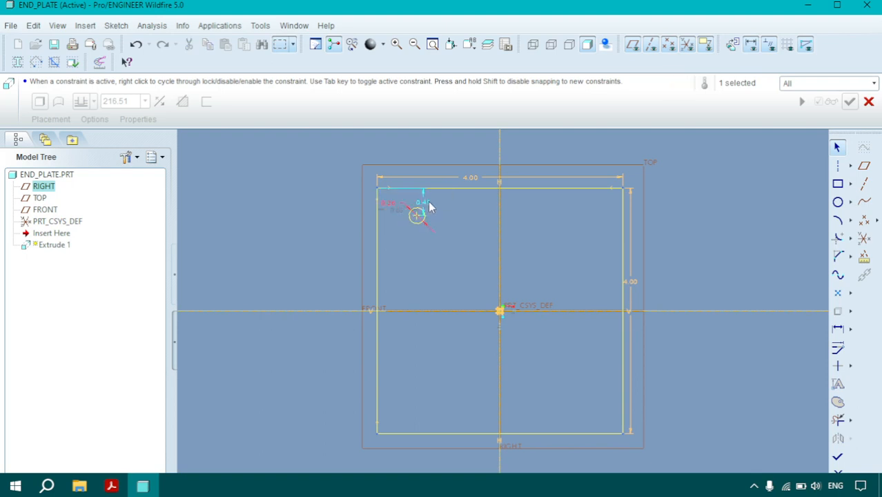
# Check the hole offsets on the Acrobat Reader drawing and position the circle's center 0.5 from both the top and left edges of the square
pyautogui.click(111, 486)
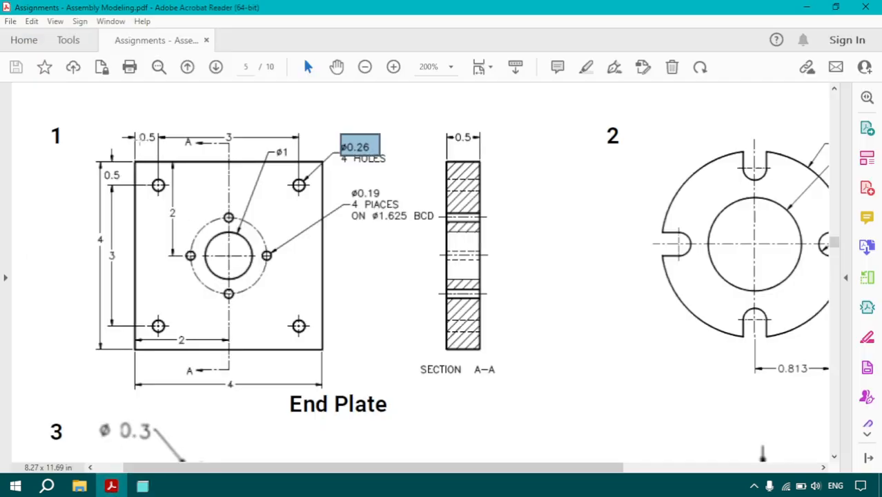
pyautogui.click(143, 486)
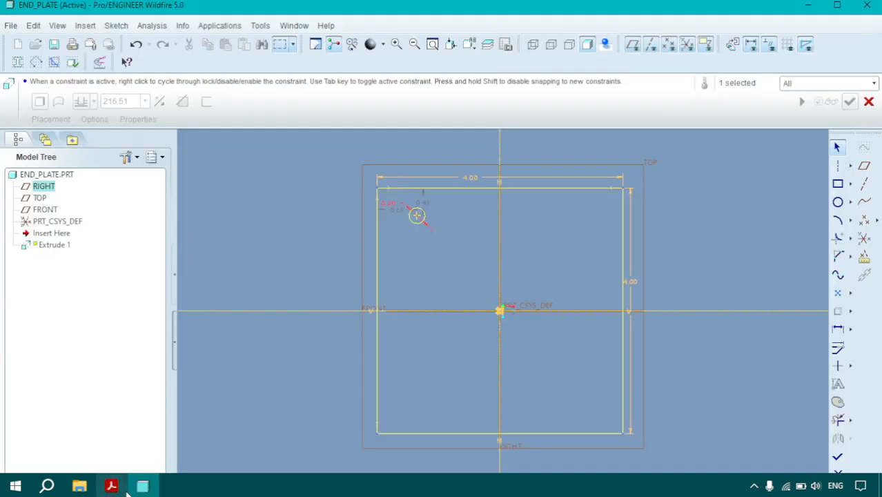
pyautogui.doubleClick(424, 202)
pyautogui.write('0.5')
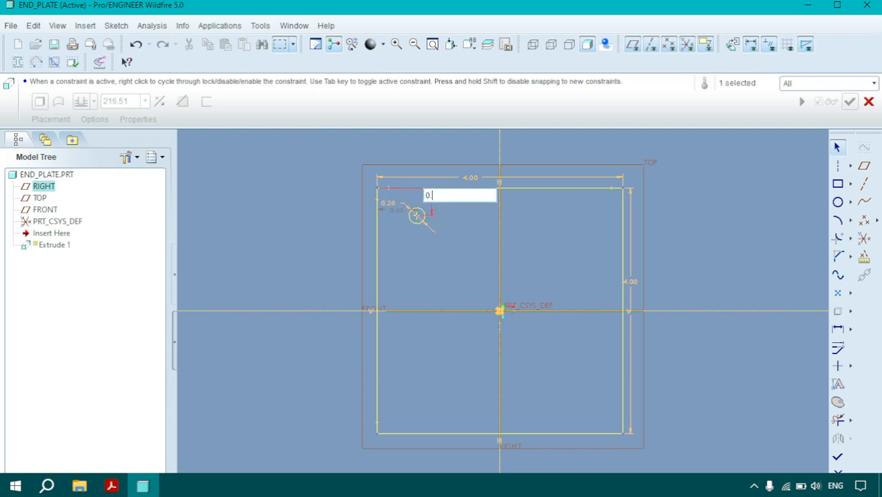
pyautogui.press('Return')
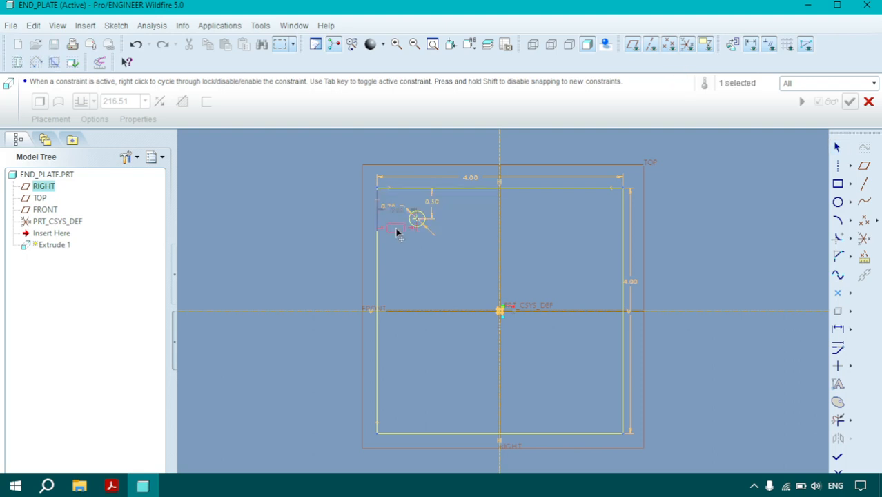
pyautogui.doubleClick(398, 233)
pyautogui.write('0.')
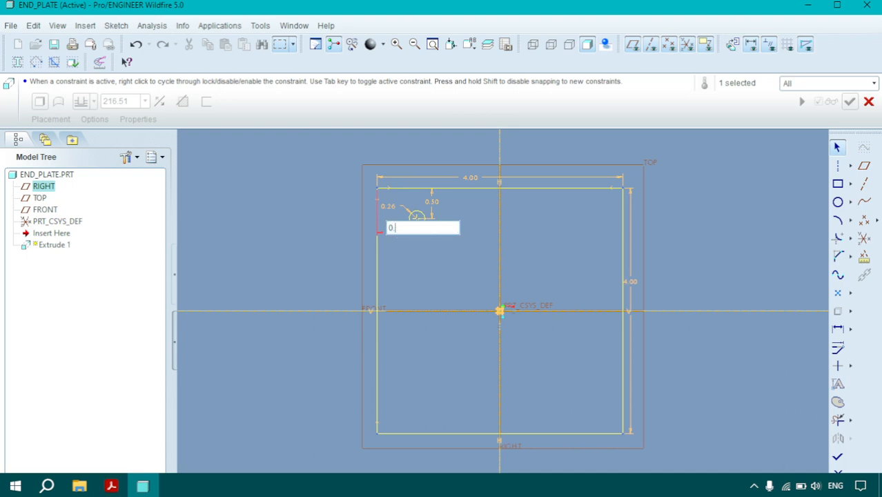
pyautogui.write('5')
pyautogui.press('Return')
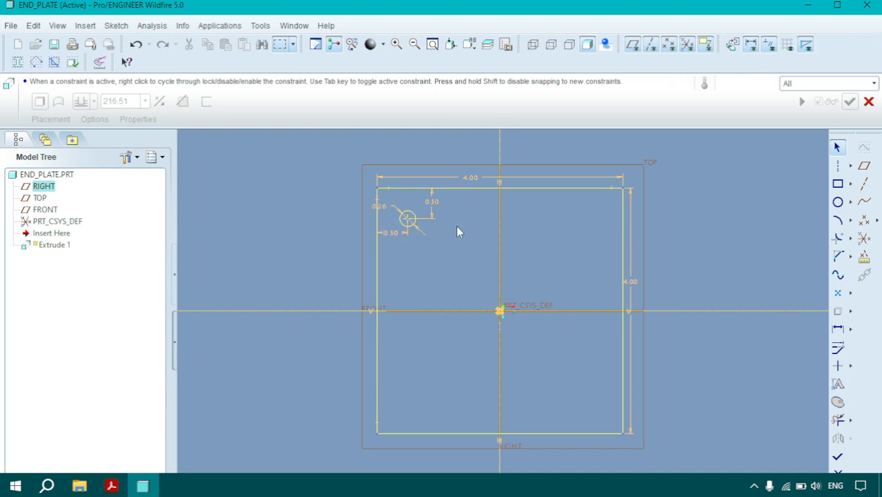
# Mirror the corner circle about the vertical centerline and both circles about the horizontal centerline, finishing the sketch with four corner holes
pyautogui.click(410, 217)
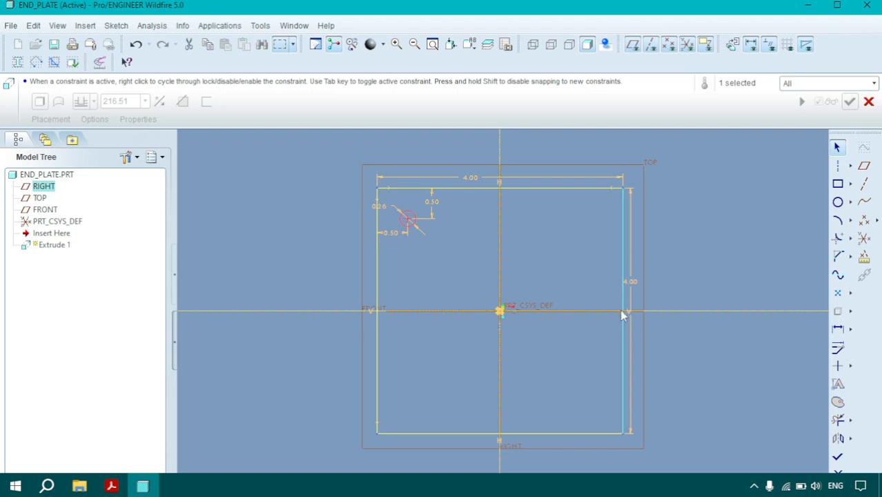
pyautogui.click(838, 437)
pyautogui.click(501, 241)
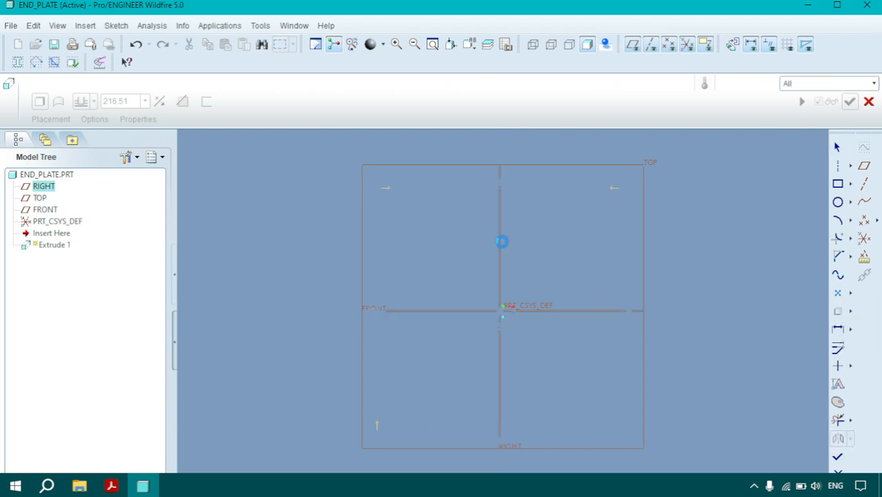
pyautogui.click(413, 220)
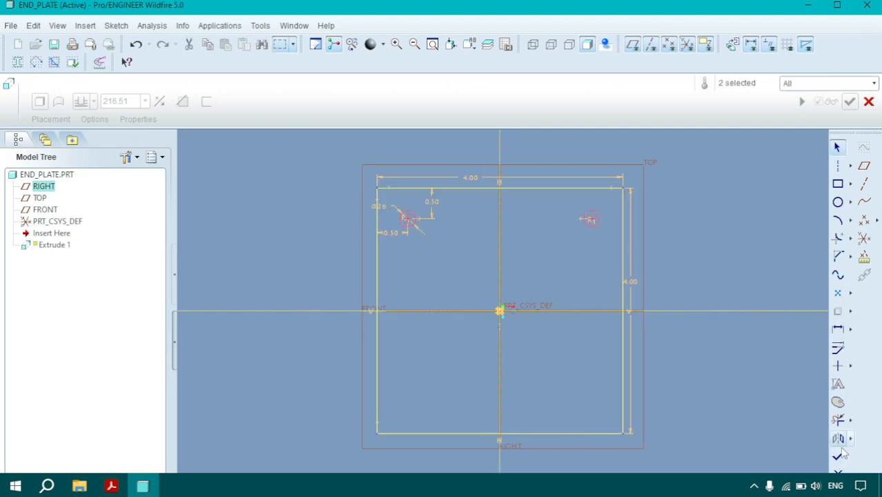
pyautogui.click(838, 437)
pyautogui.click(553, 310)
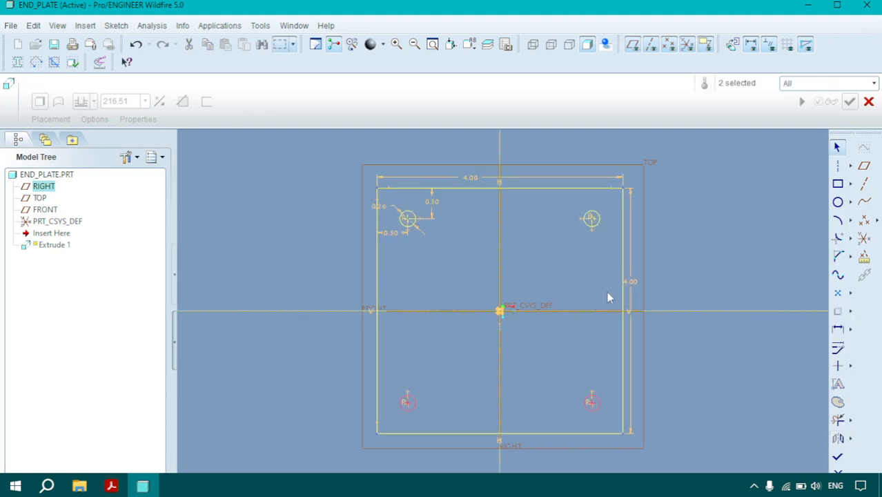
pyautogui.click(838, 459)
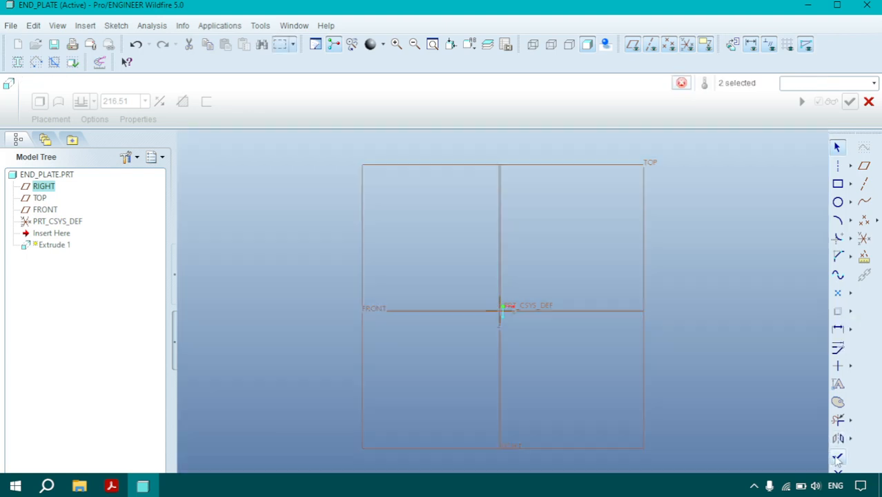
# Extrude the square plate sketch with its four corner holes to a depth of 0.50
pyautogui.doubleClick(126, 83)
pyautogui.write('0.50')
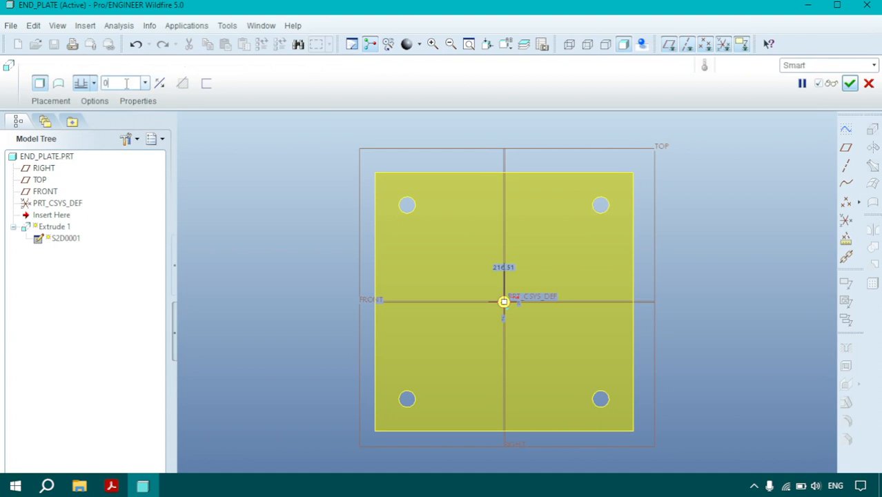
pyautogui.press('Return')
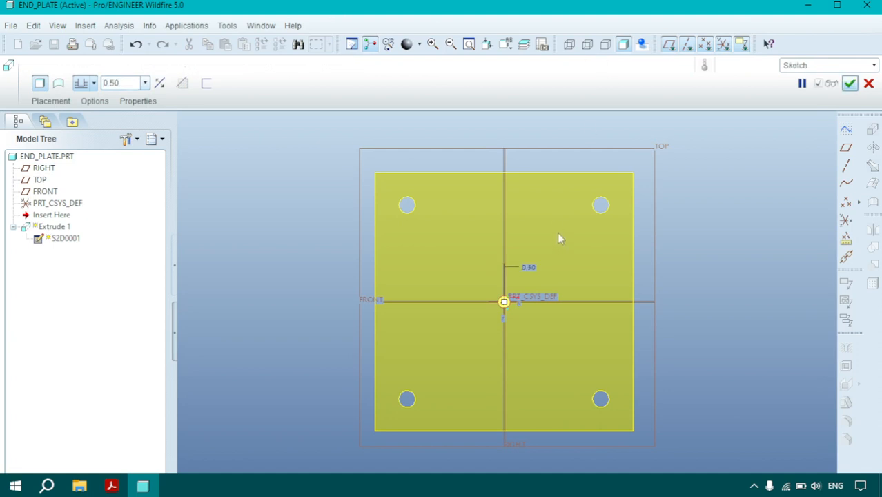
pyautogui.moveTo(560, 238); pyautogui.dragTo(527, 208, button='middle')
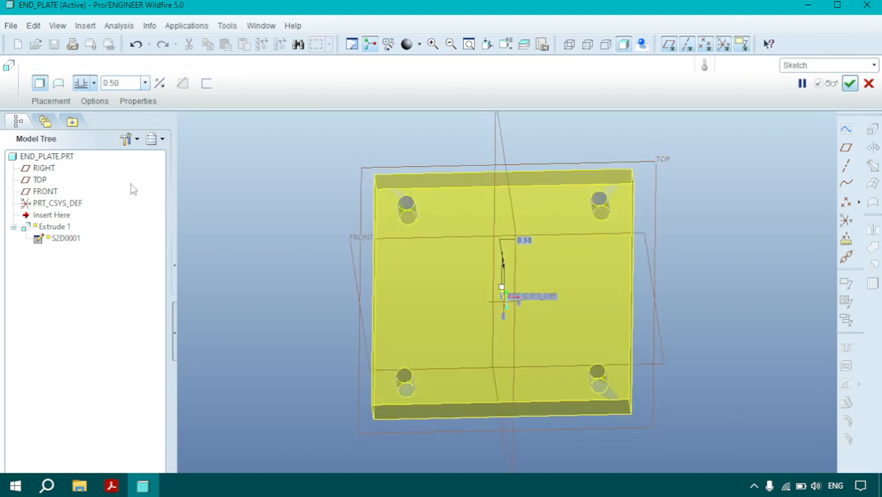
pyautogui.click(850, 83)
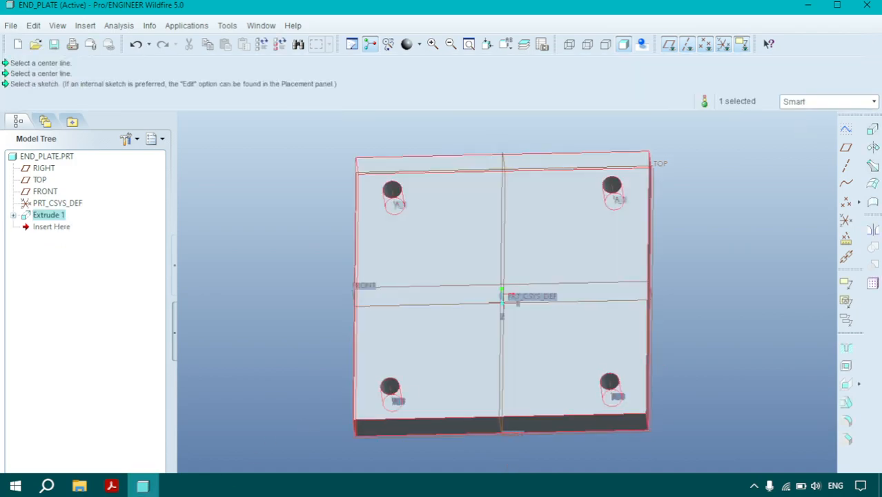
# Check the center hole on the Acrobat Reader drawing, and add a circle of diameter 1 at the origin to the plate extrusion's sketch
pyautogui.click(111, 486)
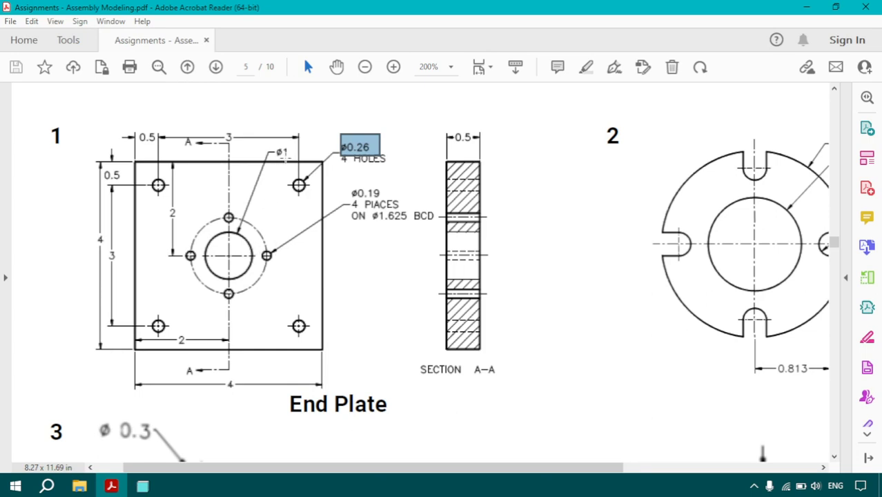
pyautogui.click(142, 486)
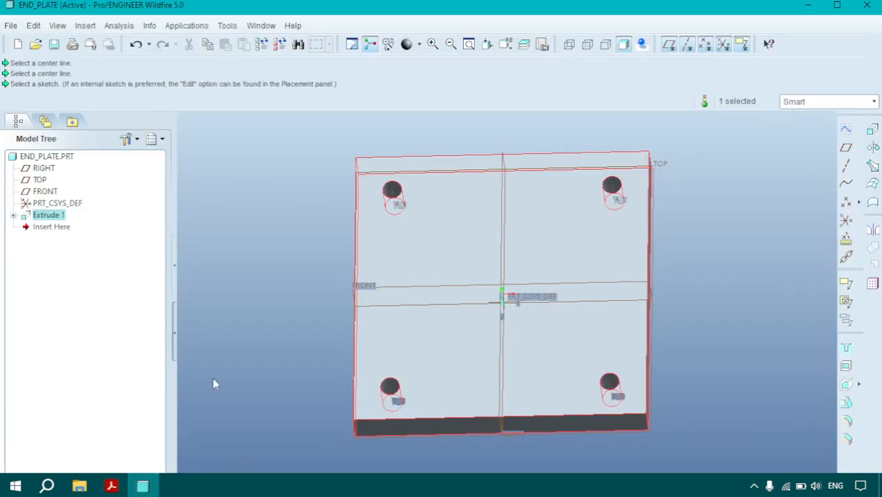
pyautogui.click(12, 216)
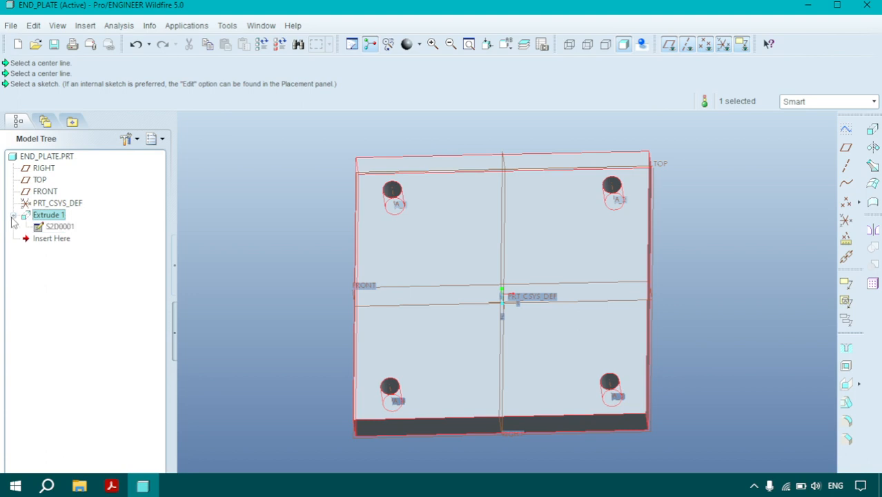
pyautogui.rightClick(60, 227)
pyautogui.click(97, 245)
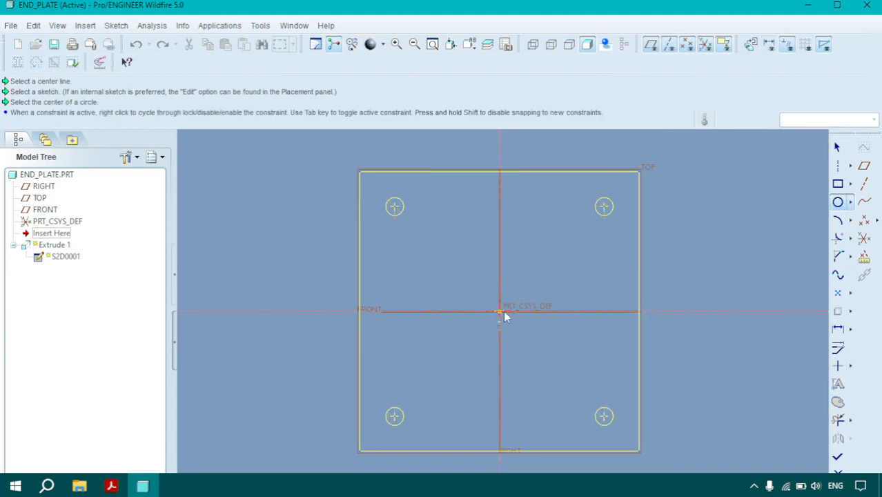
pyautogui.click(500, 311)
pyautogui.click(447, 280)
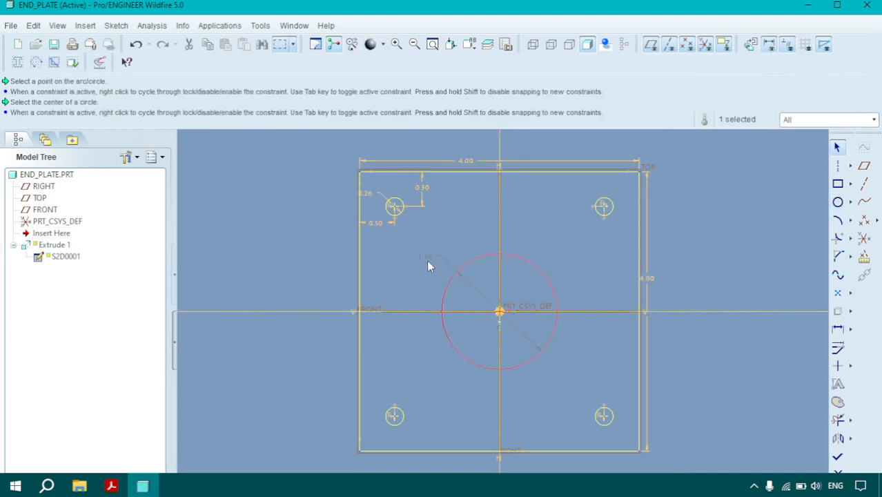
pyautogui.doubleClick(425, 257)
pyautogui.write('1')
pyautogui.press('Return')
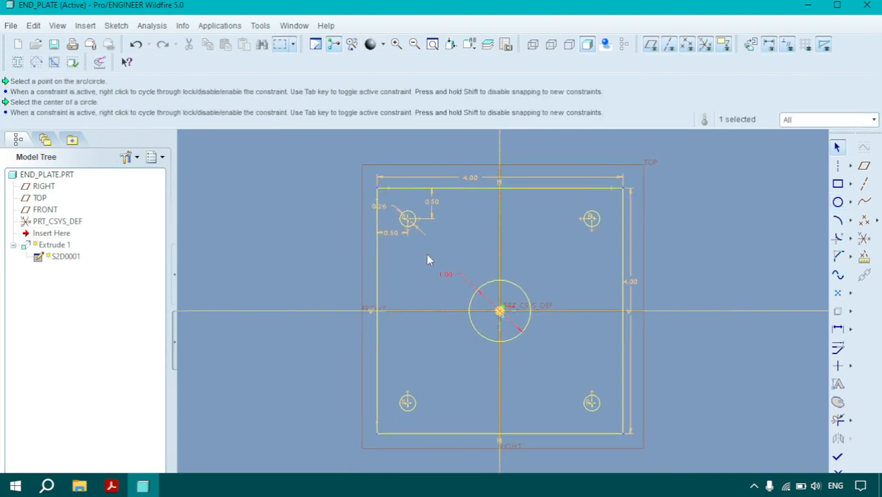
pyautogui.click(838, 457)
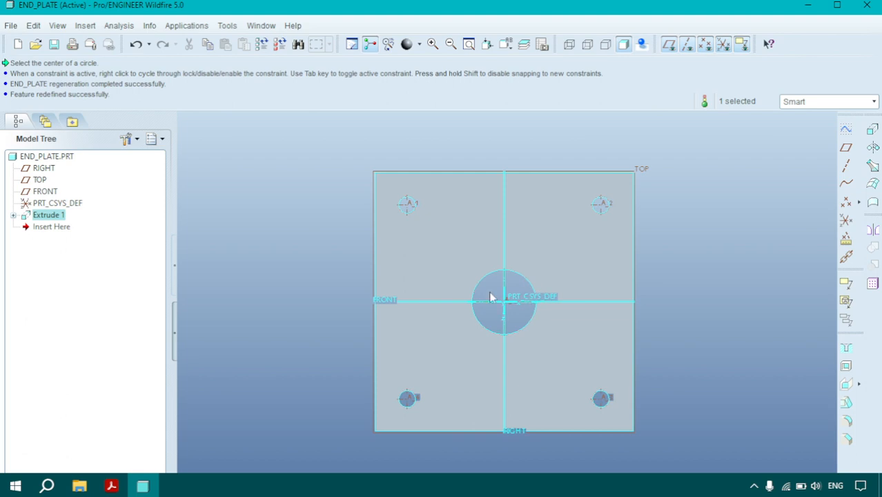
# Check the small-hole pattern on the Acrobat Reader drawing and start a new extrusion sketch on the plate's large face, with the RIGHT plane as reference
pyautogui.click(111, 486)
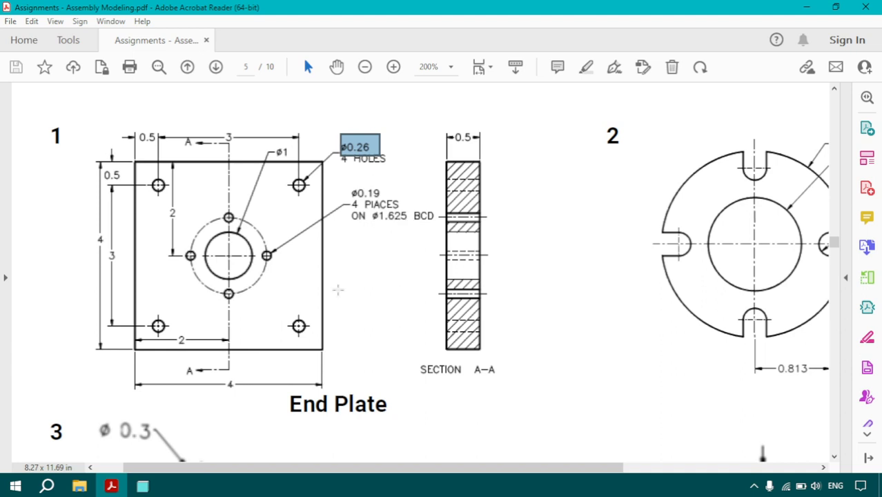
pyautogui.click(144, 487)
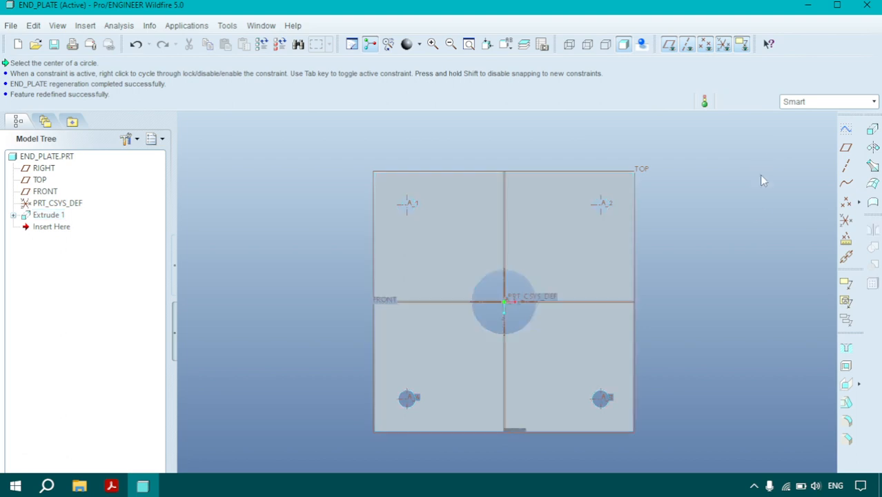
pyautogui.moveTo(753, 225); pyautogui.dragTo(764, 215, button='middle')
pyautogui.click(868, 131)
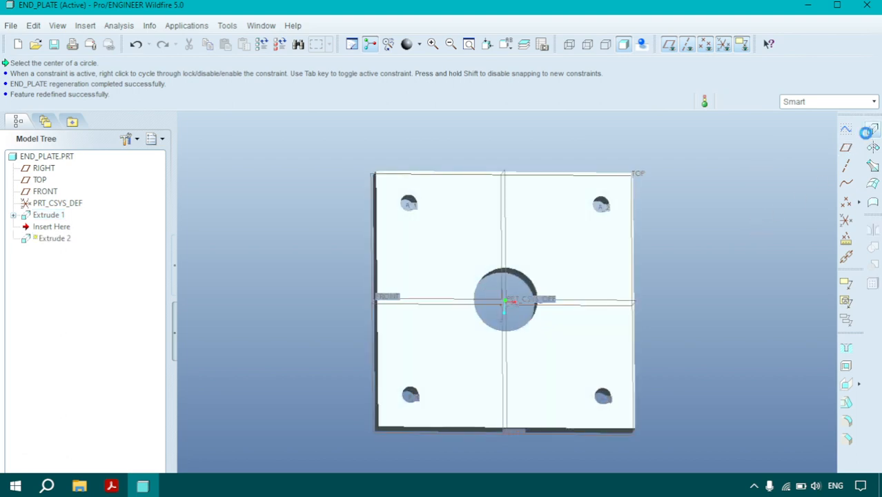
pyautogui.click(51, 100)
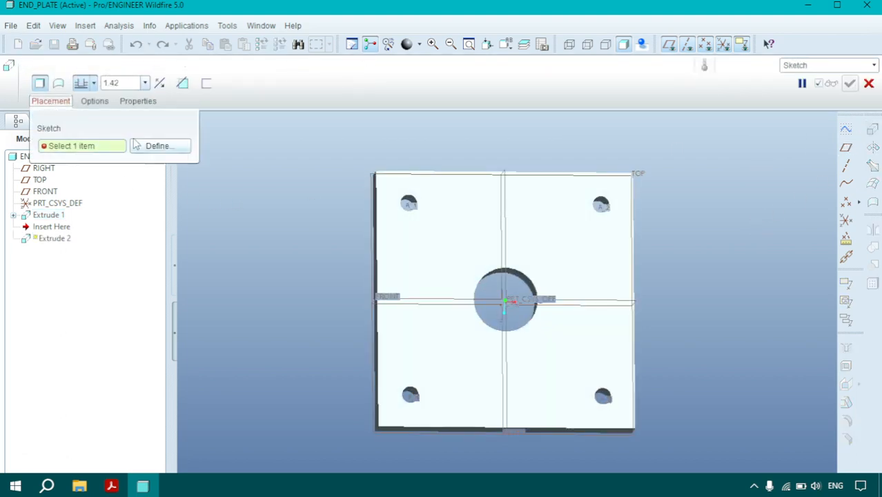
pyautogui.click(159, 145)
pyautogui.click(413, 206)
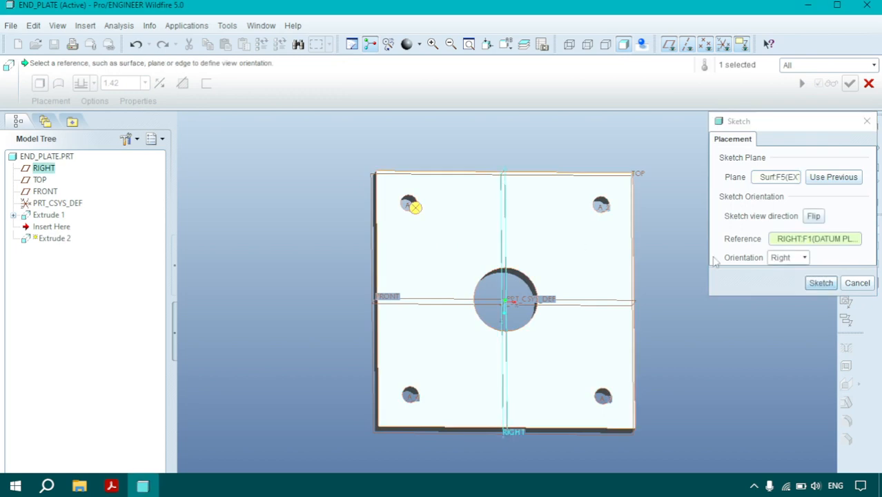
pyautogui.click(832, 284)
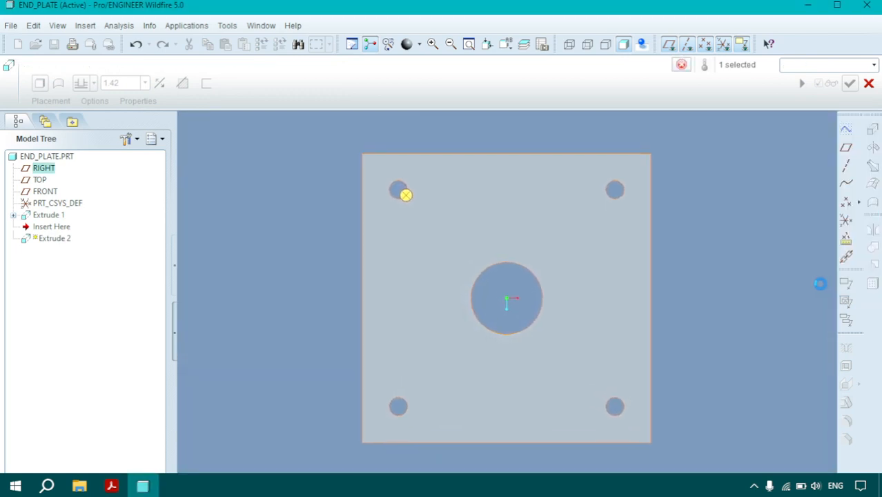
# Sketch a small circle on the horizontal centerline just right of the center hole and set its diameter to 0.19
pyautogui.click(142, 487)
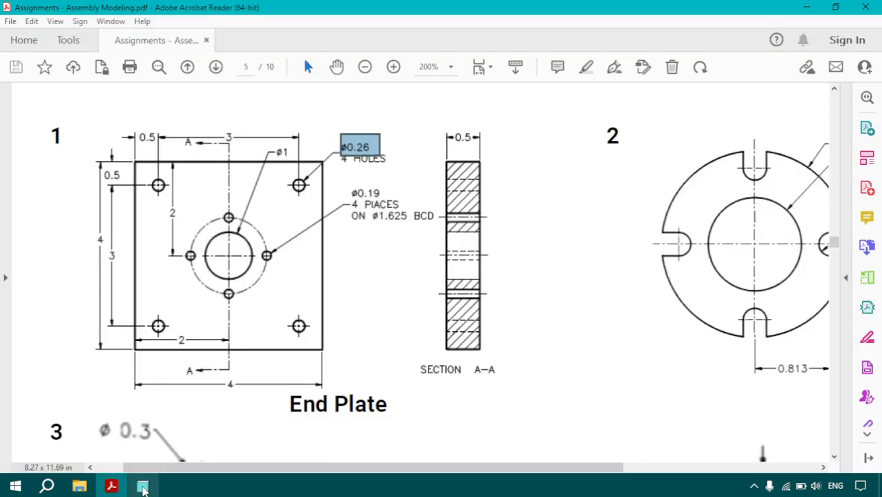
pyautogui.click(143, 487)
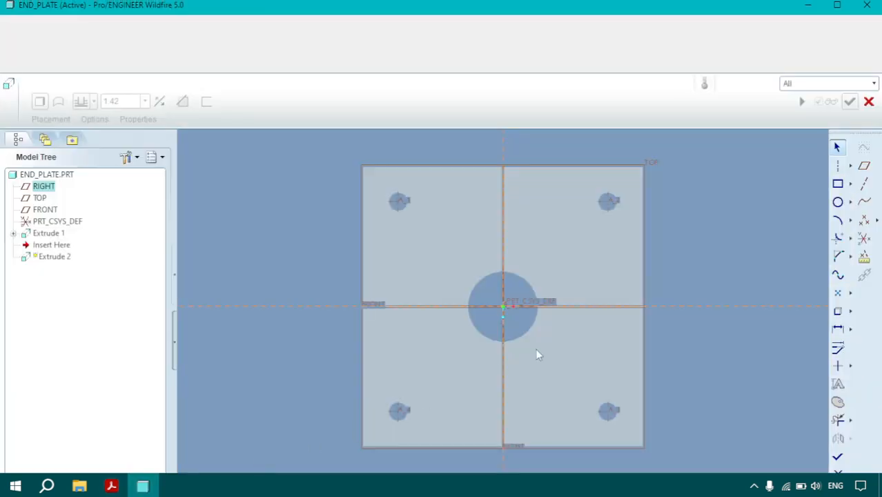
pyautogui.click(838, 202)
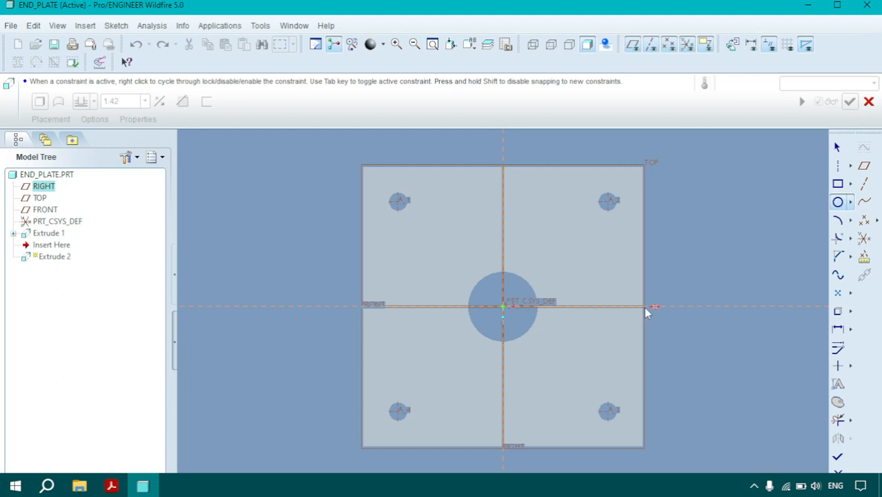
pyautogui.click(566, 306)
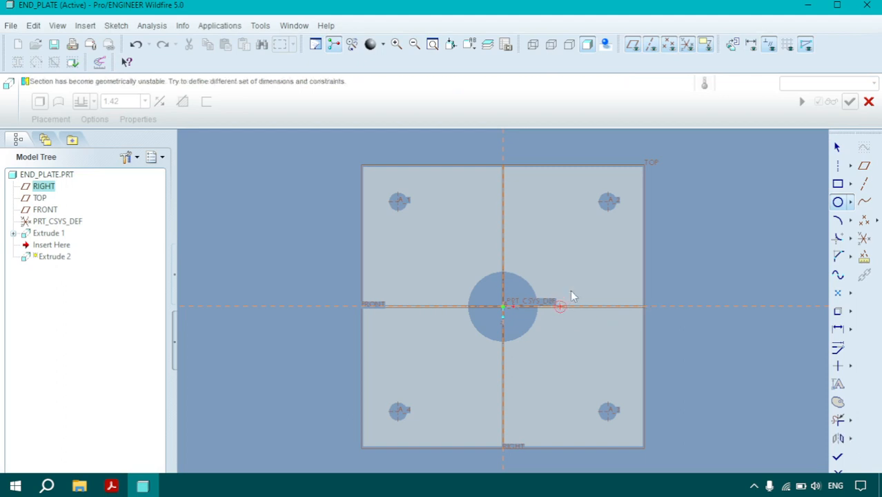
pyautogui.middleClick(573, 297)
pyautogui.moveTo(532, 315); pyautogui.dragTo(531, 339)
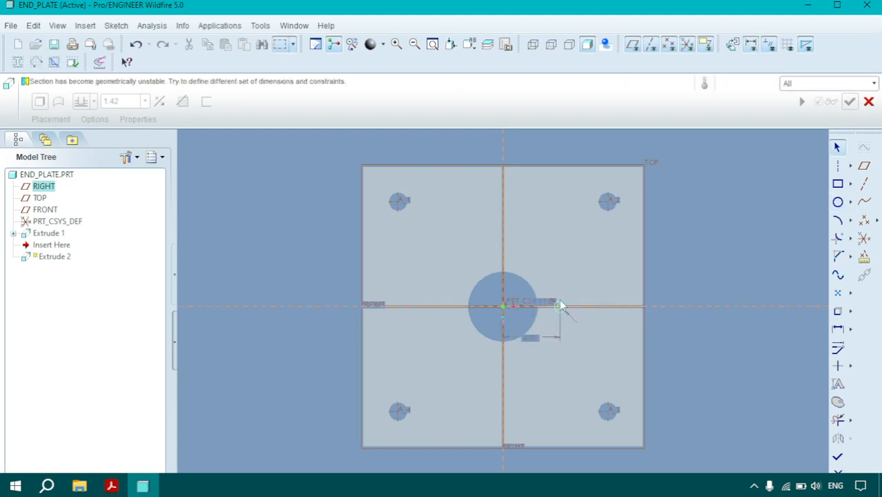
pyautogui.moveTo(548, 302); pyautogui.dragTo(543, 290)
pyautogui.doubleClick(542, 289)
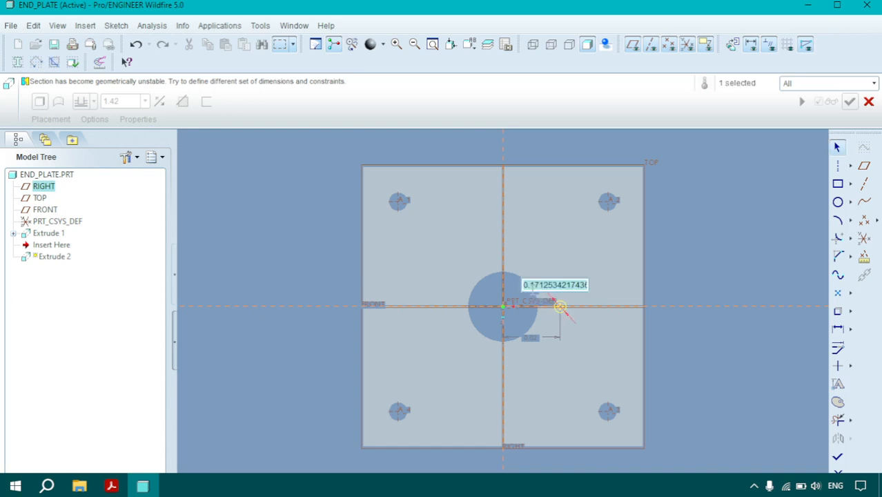
pyautogui.write('0.1')
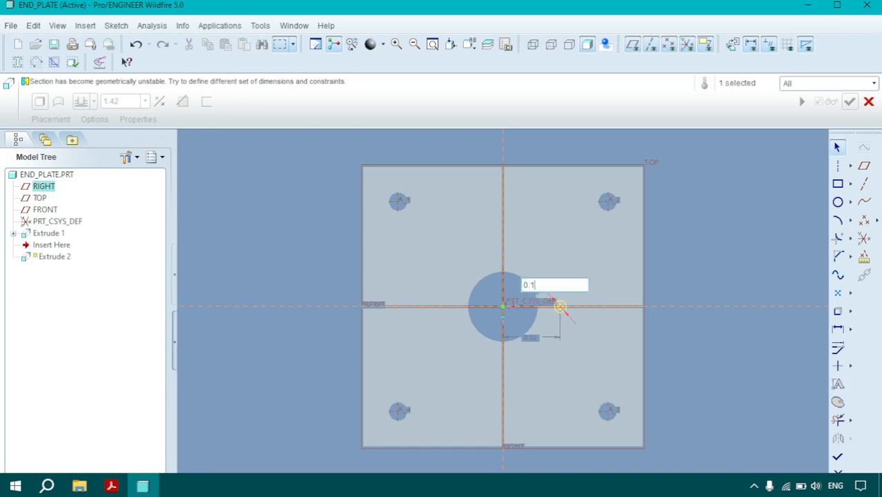
pyautogui.write('8')
pyautogui.press('Return')
# Look up the bolt circle diameter on the Acrobat Reader drawing and set the small circle's distance from the vertical centerline to 1.625/2
pyautogui.click(152, 478)
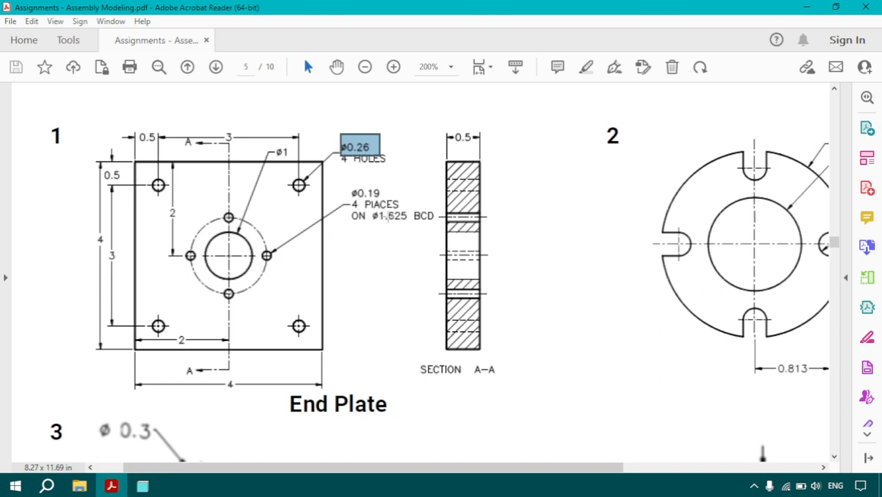
pyautogui.click(143, 486)
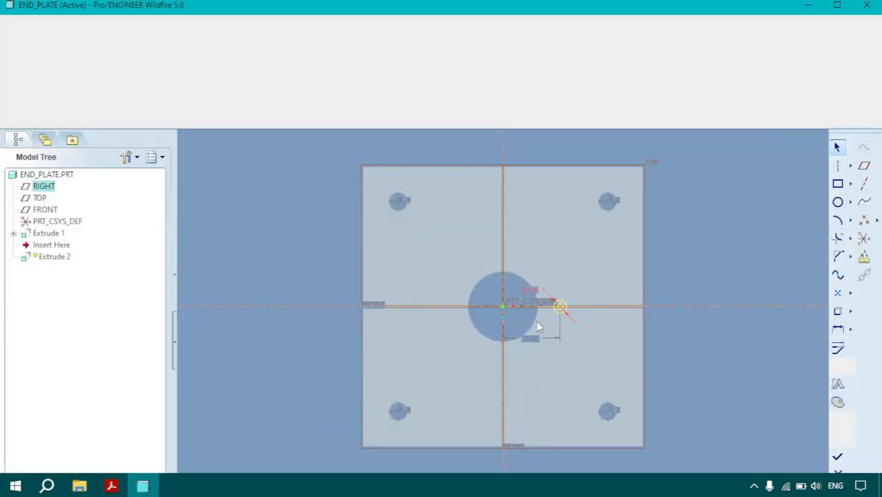
pyautogui.doubleClick(532, 337)
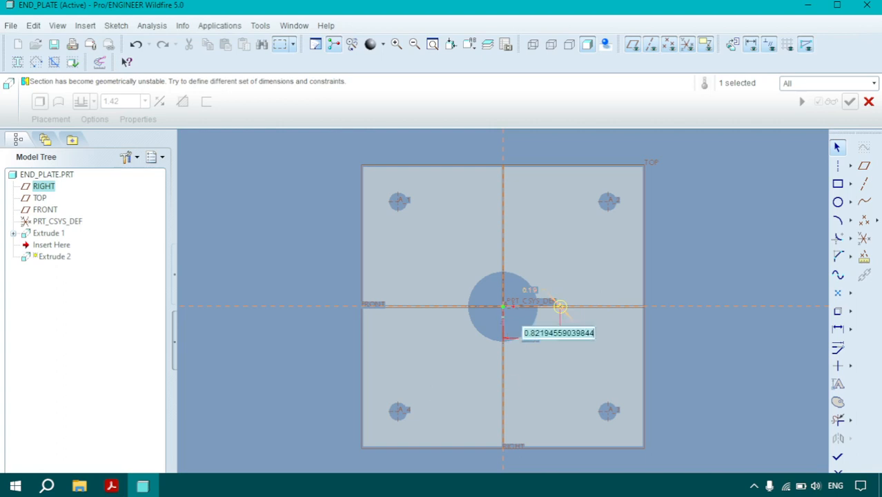
pyautogui.write('1.625/2')
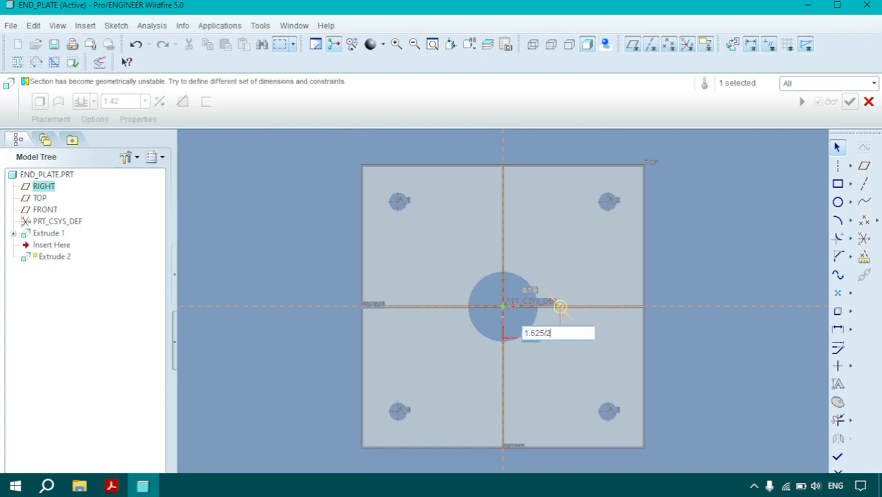
pyautogui.press('Return')
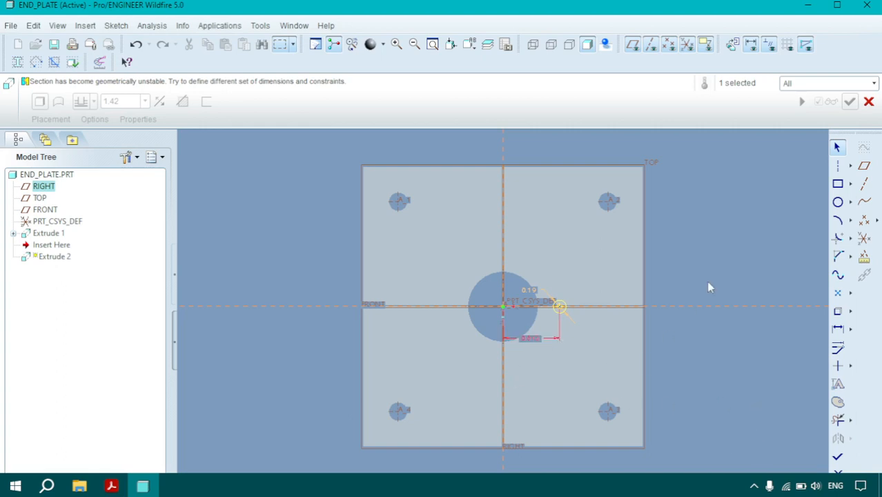
# Finish the small-circle sketch, flip the extrusion direction into the plate and set its depth up to the plate's opposite face
pyautogui.moveTo(763, 377); pyautogui.dragTo(764, 364, button='middle')
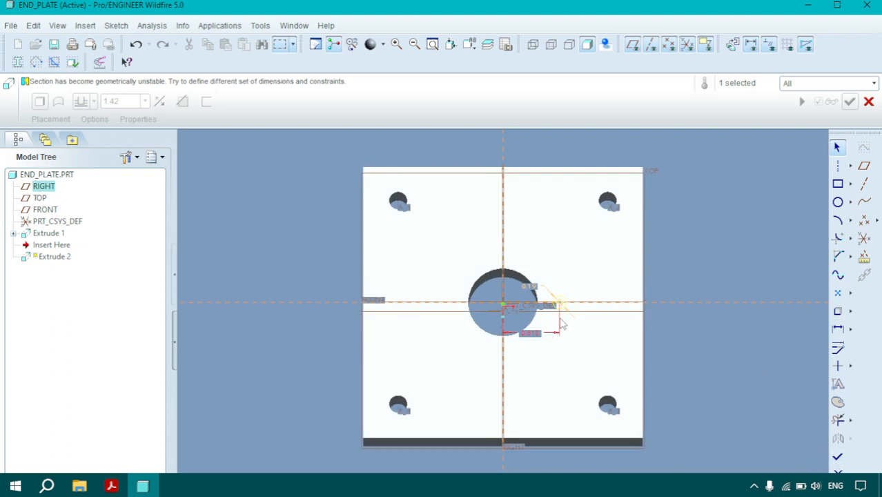
pyautogui.click(838, 457)
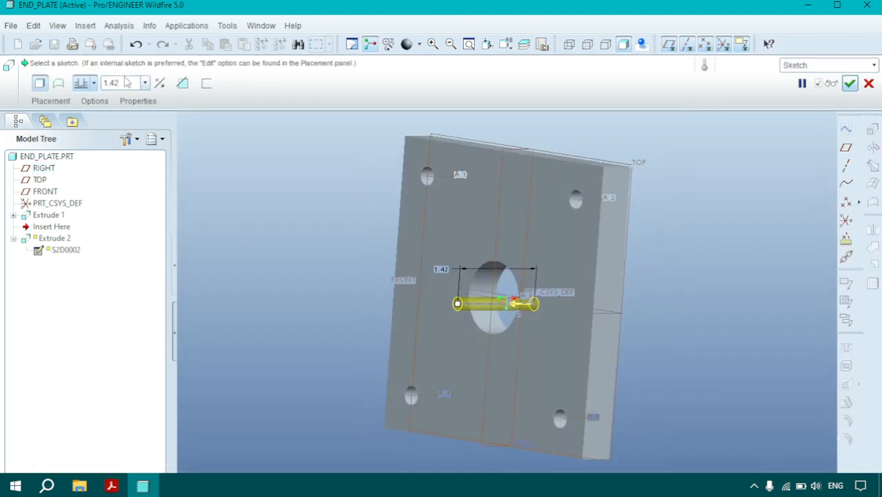
pyautogui.click(160, 83)
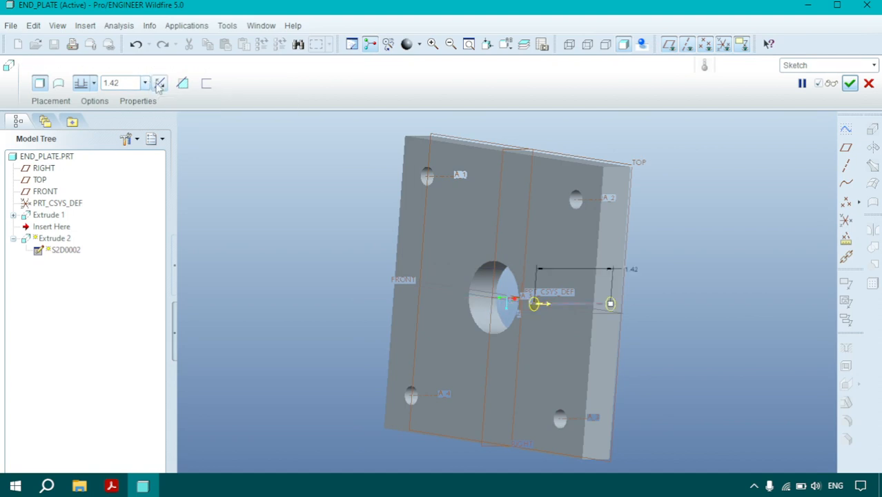
pyautogui.moveTo(713, 305); pyautogui.dragTo(677, 304, button='middle')
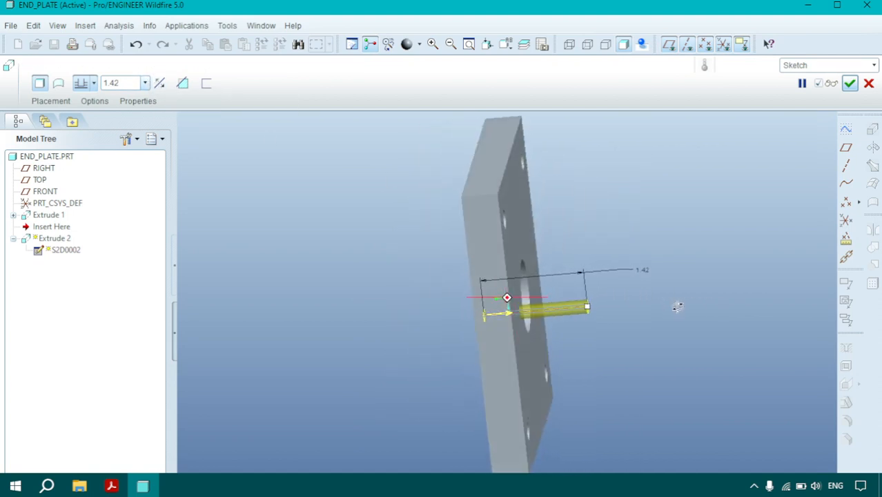
pyautogui.click(94, 83)
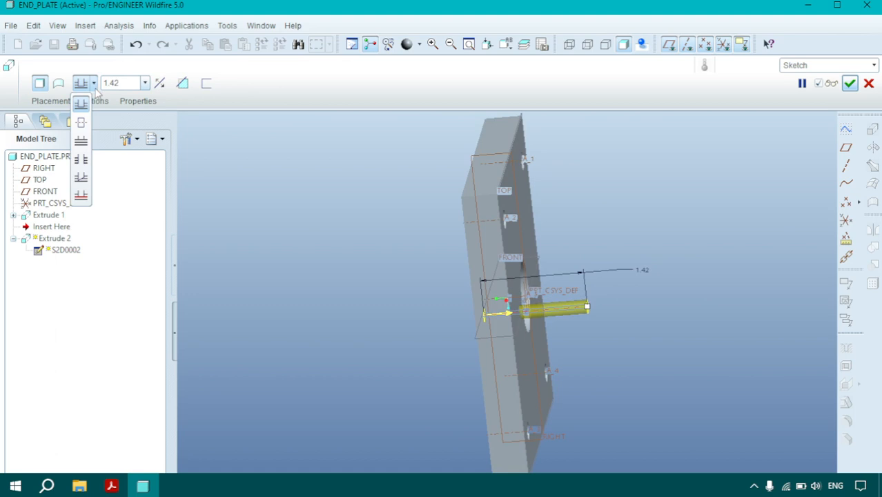
pyautogui.click(82, 205)
pyautogui.click(522, 359)
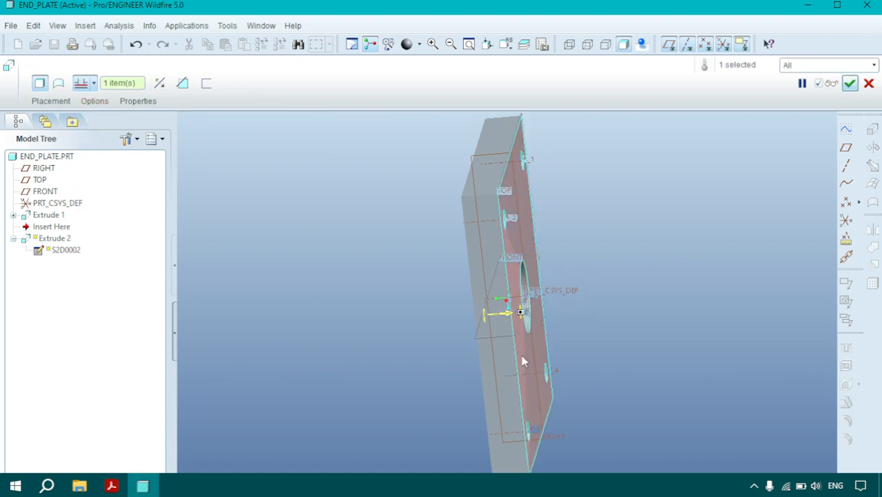
# Make the small-circle extrusion remove material and complete the hole cut
pyautogui.moveTo(522, 355); pyautogui.dragTo(591, 333, button='middle')
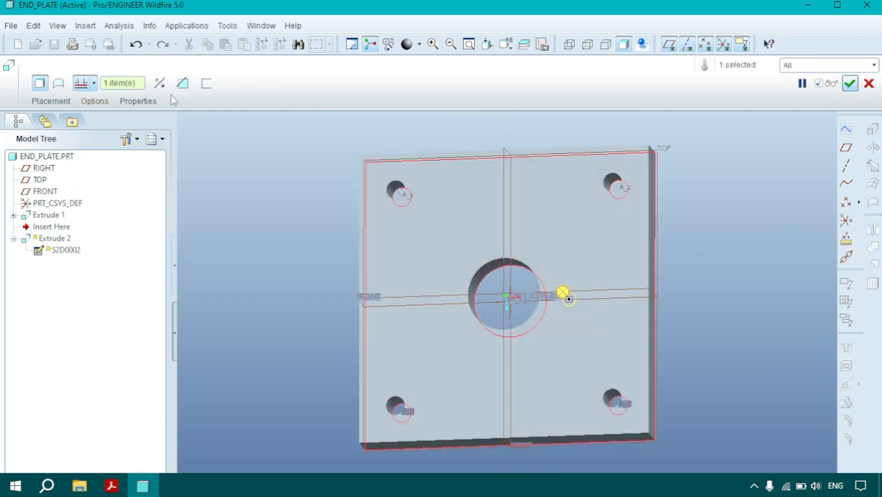
pyautogui.click(181, 83)
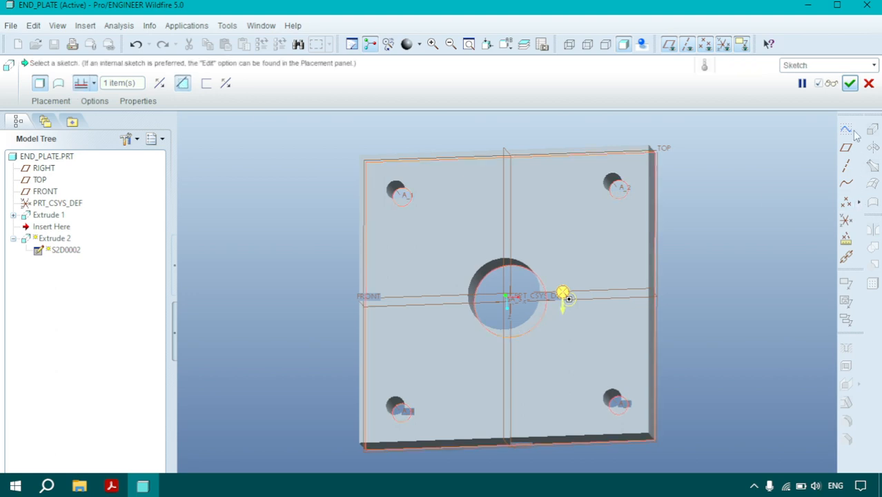
pyautogui.click(850, 83)
pyautogui.moveTo(749, 162); pyautogui.dragTo(761, 178, button='middle')
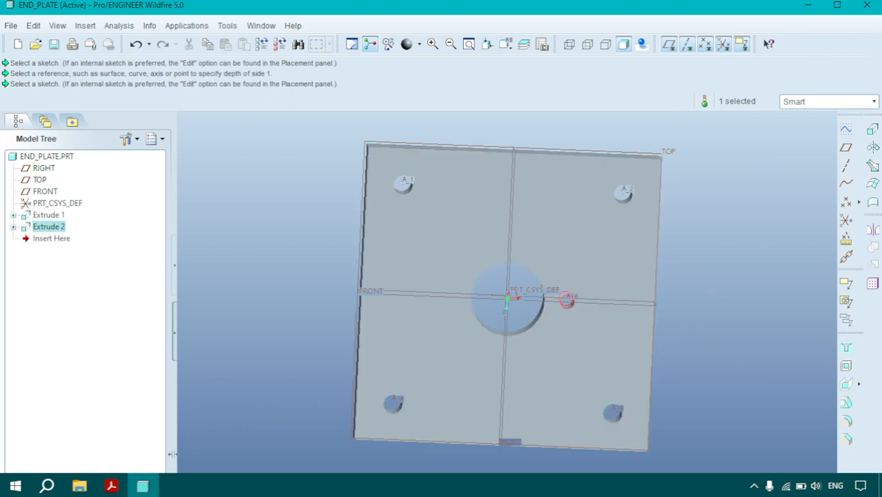
# Check the bolt-circle holes on the Acrobat Reader drawing and start an Axis pattern of the small hole cut
pyautogui.click(111, 486)
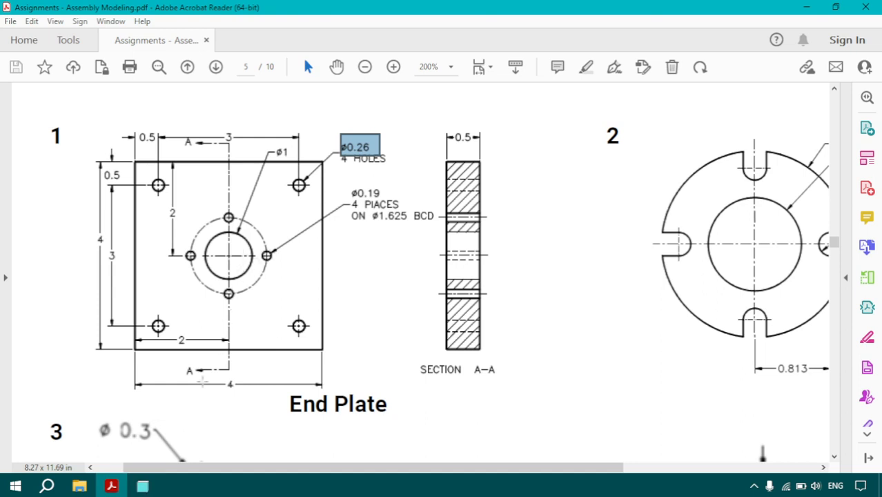
pyautogui.click(142, 486)
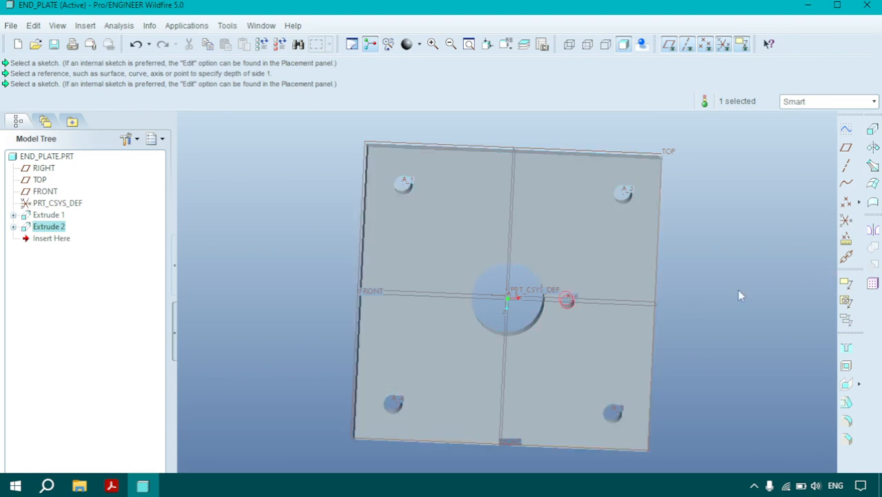
pyautogui.click(872, 283)
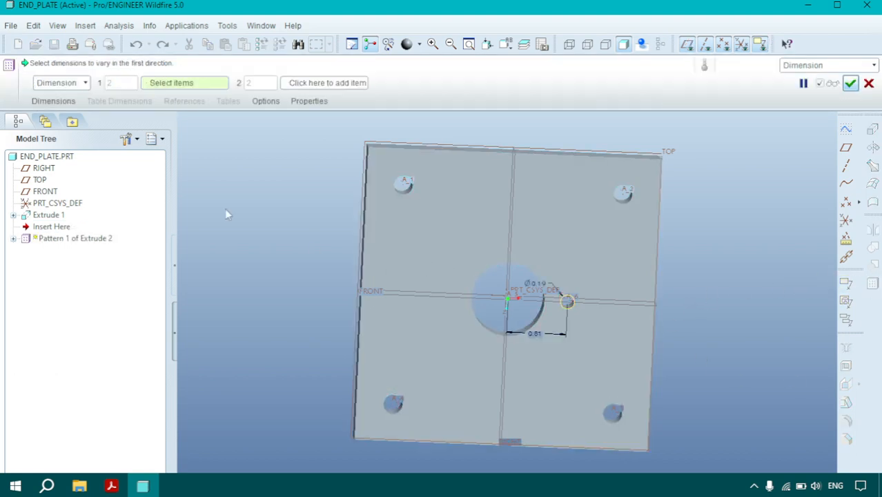
pyautogui.click(78, 84)
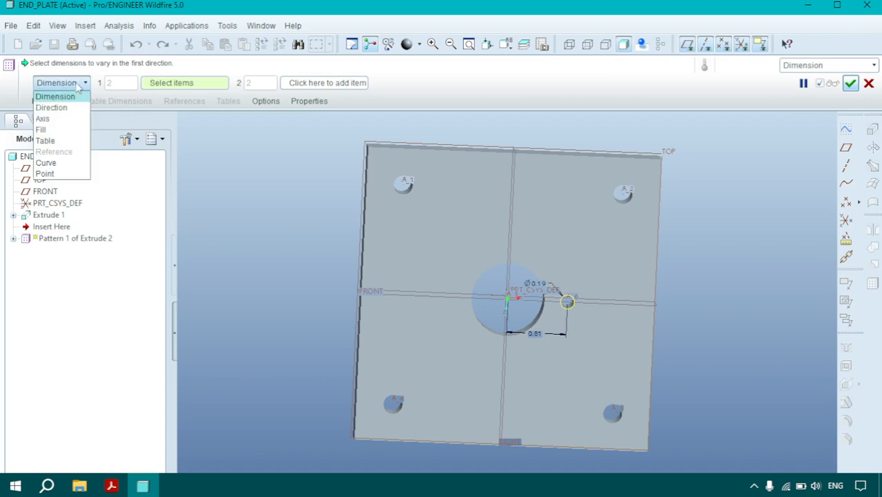
pyautogui.click(59, 120)
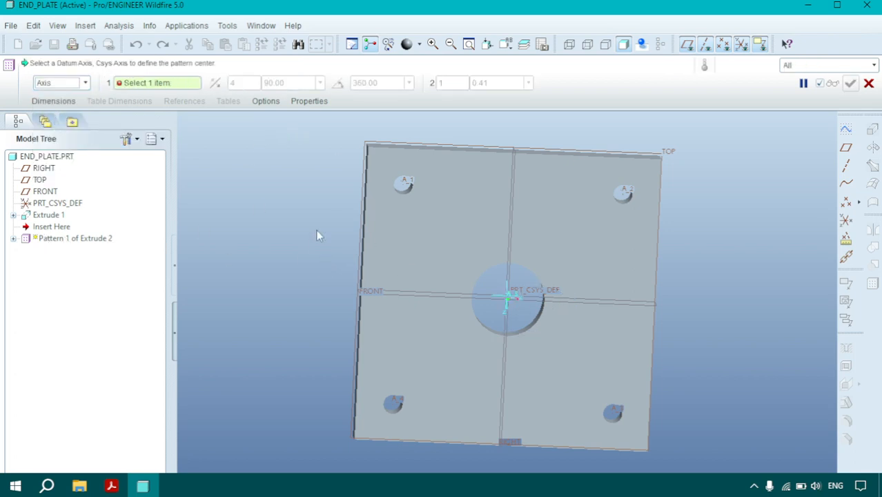
# Pattern the small hole around the center hole's axis with 4 instances spaced 90° apart
pyautogui.moveTo(497, 262); pyautogui.dragTo(467, 262, button='middle')
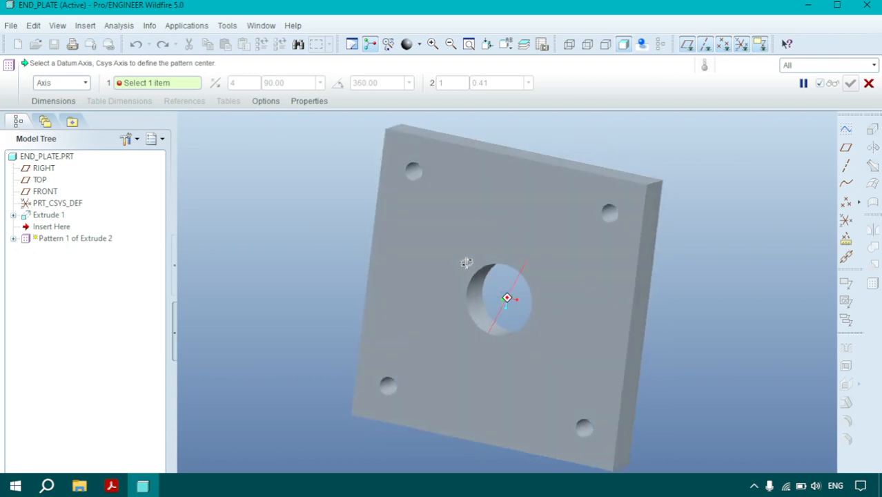
pyautogui.scroll(3, 520, 332)
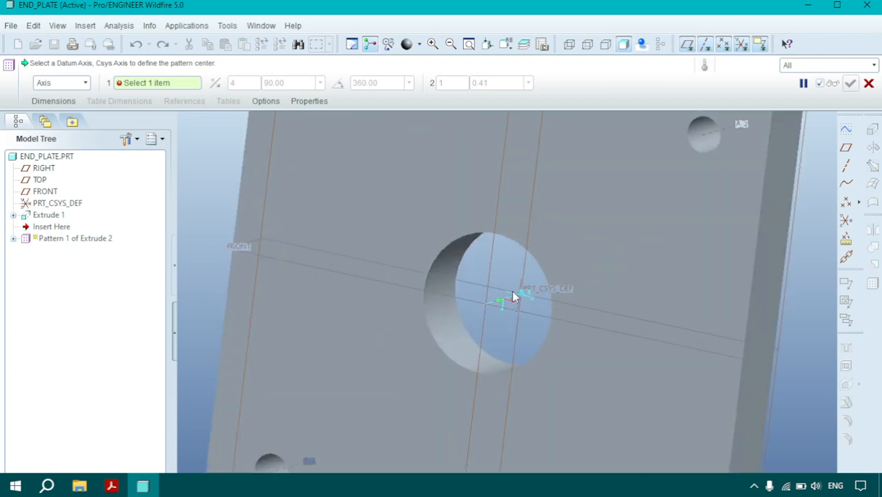
pyautogui.click(508, 304)
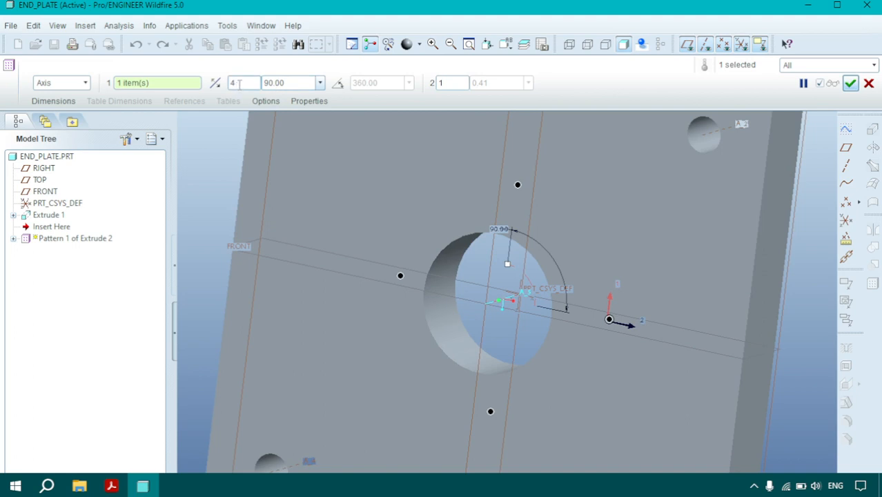
pyautogui.click(281, 83)
pyautogui.click(851, 84)
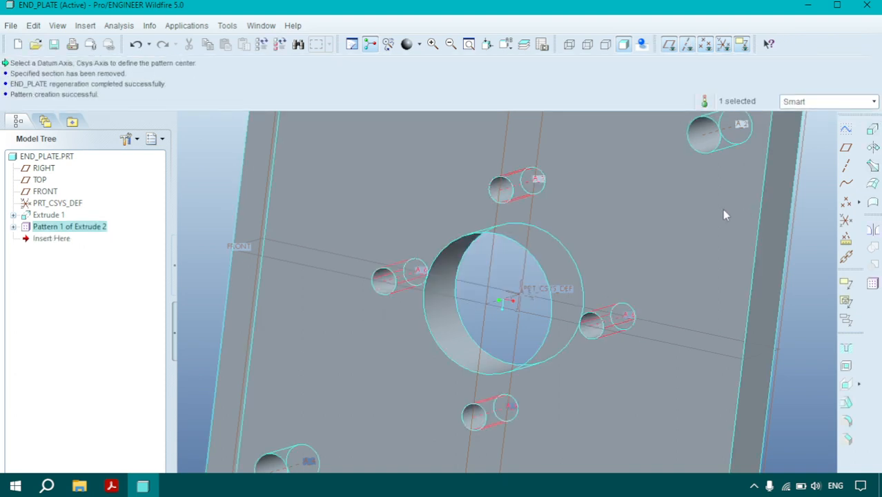
pyautogui.scroll(-5, 727, 201)
pyautogui.moveTo(732, 216); pyautogui.dragTo(753, 205, button='middle')
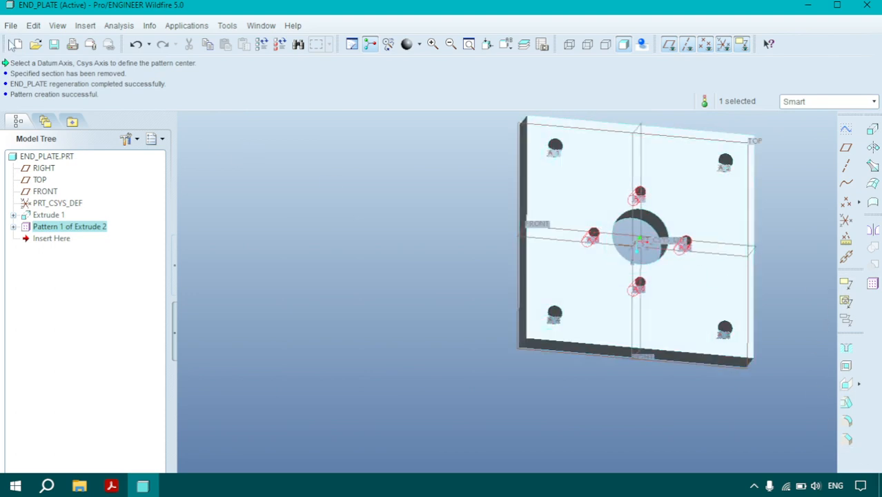
# Apply the blue appearance to the whole End Plate part
pyautogui.click(402, 136)
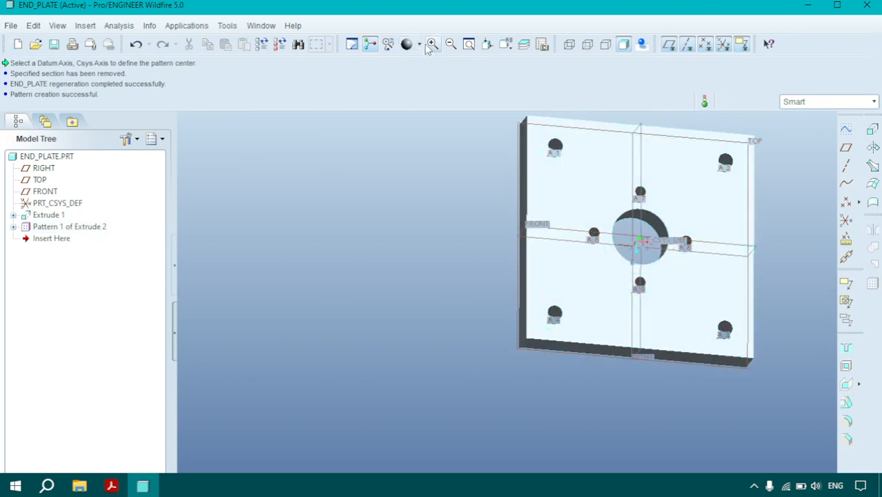
pyautogui.click(420, 44)
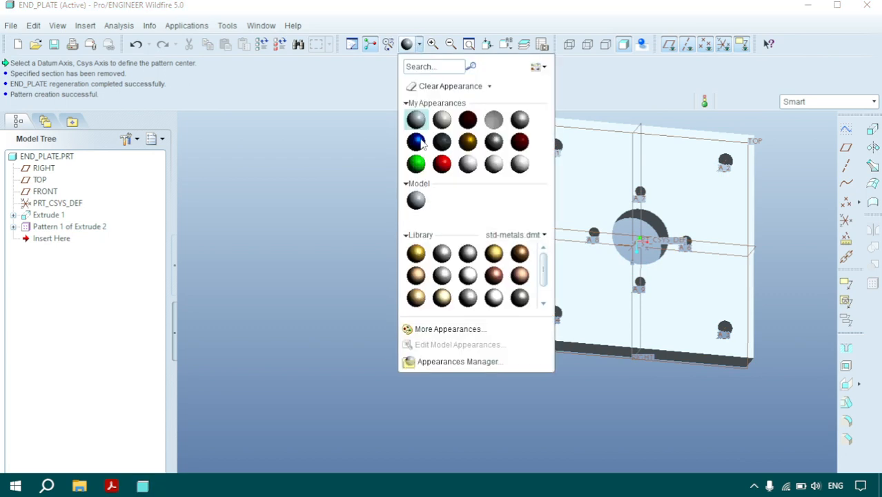
pyautogui.click(416, 119)
pyautogui.click(849, 102)
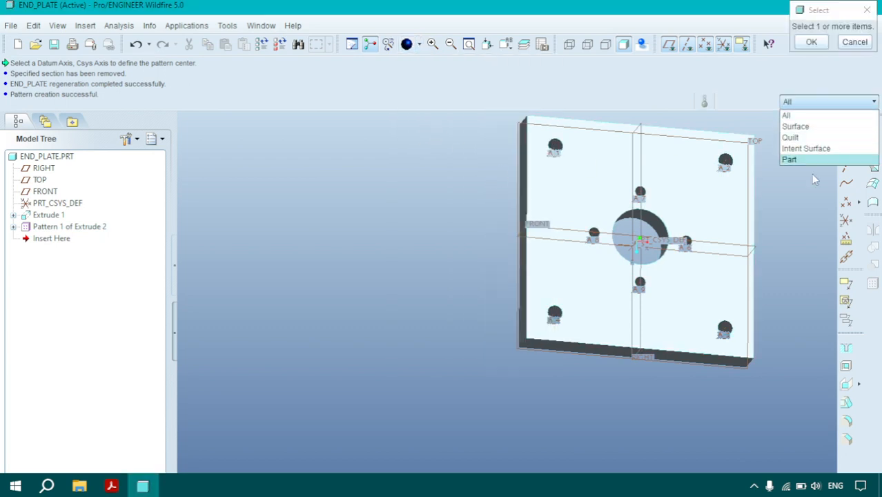
pyautogui.click(813, 167)
pyautogui.click(676, 154)
pyautogui.middleClick(506, 189)
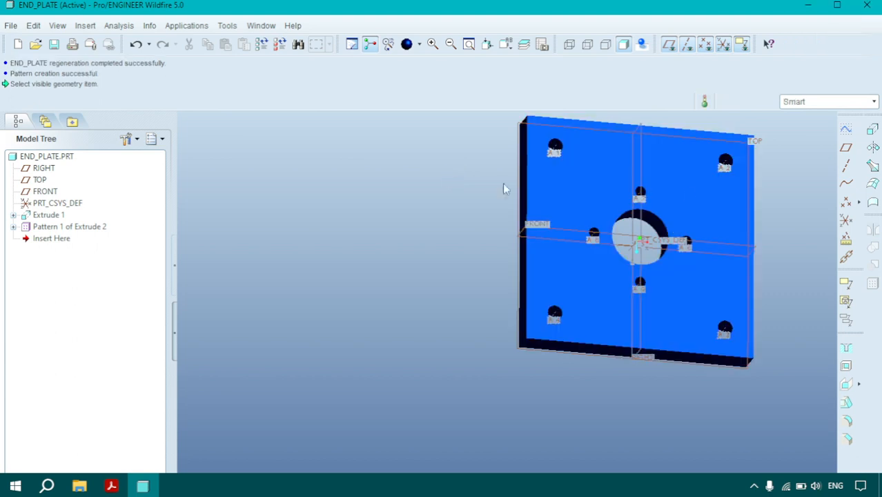
pyautogui.moveTo(315, 162); pyautogui.dragTo(411, 186, button='middle')
# Save END_PLATE.PRT in the WSA folder and close its window
pyautogui.click(11, 25)
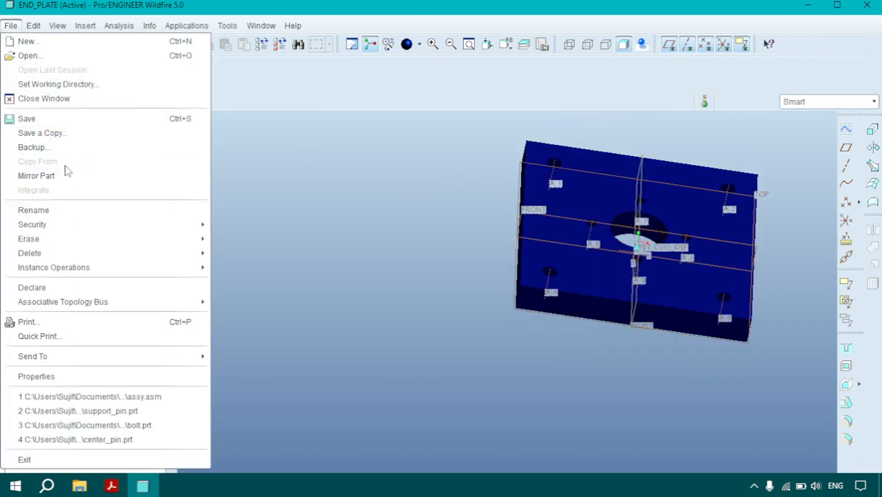
pyautogui.click(35, 133)
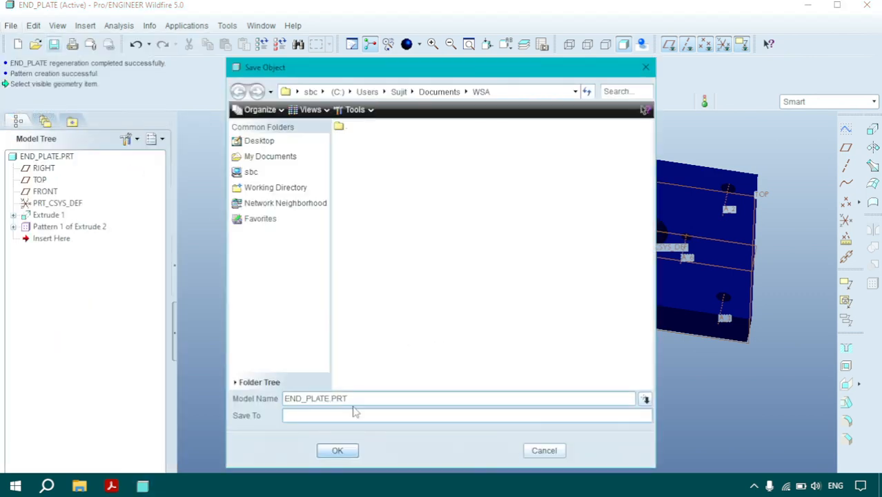
pyautogui.click(337, 451)
pyautogui.click(11, 26)
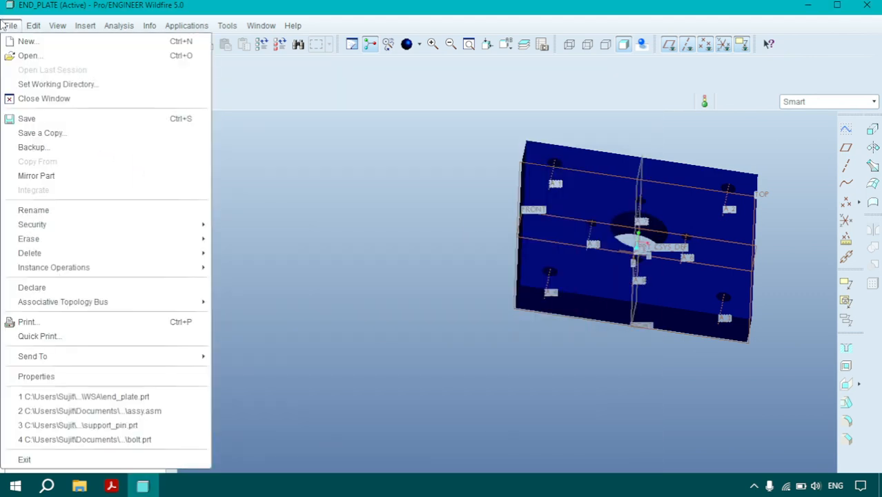
pyautogui.click(28, 99)
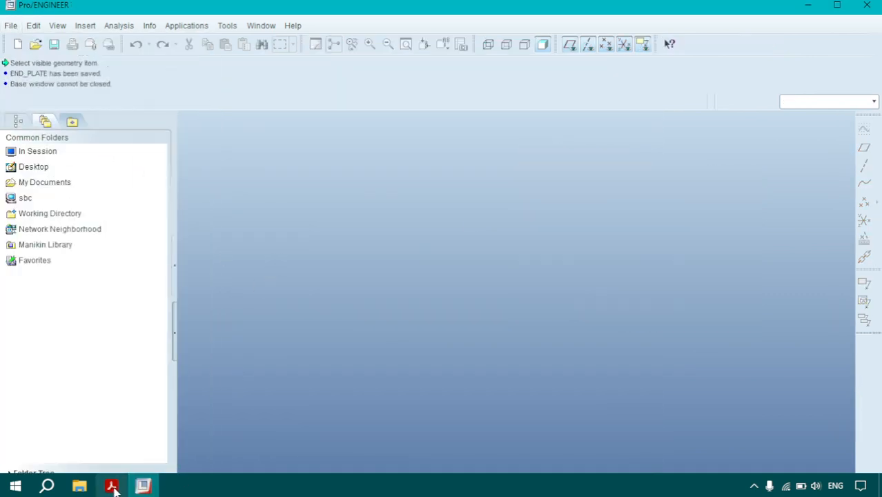
# Examine the Disk drawing and its dimensions in Acrobat Reader, and return to Pro/ENGINEER
pyautogui.click(111, 486)
pyautogui.moveTo(467, 466); pyautogui.dragTo(613, 467)
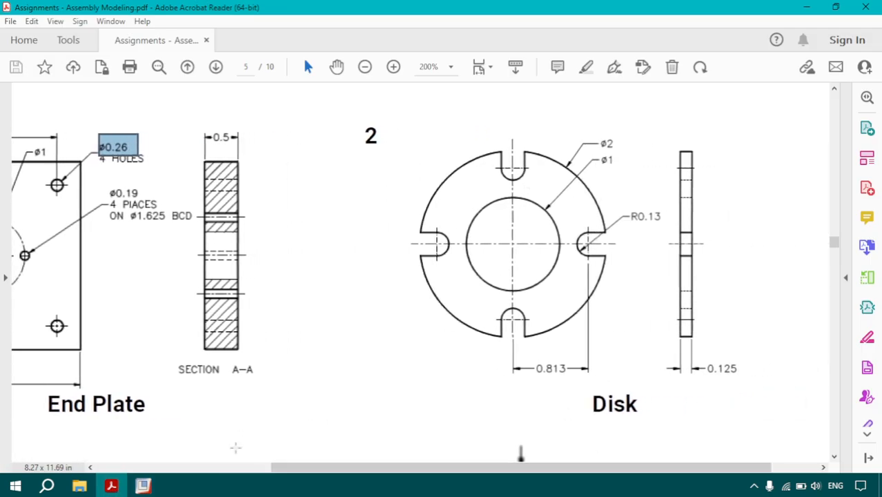
pyautogui.moveTo(141, 488)
pyautogui.click(143, 486)
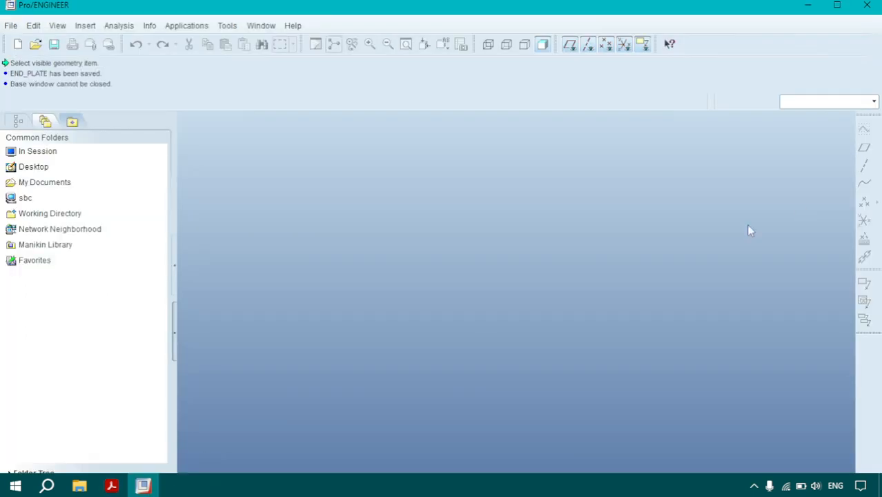
# Check the part name on the drawing and create a new solid part named disk using the mmns_part_solid template
pyautogui.click(18, 44)
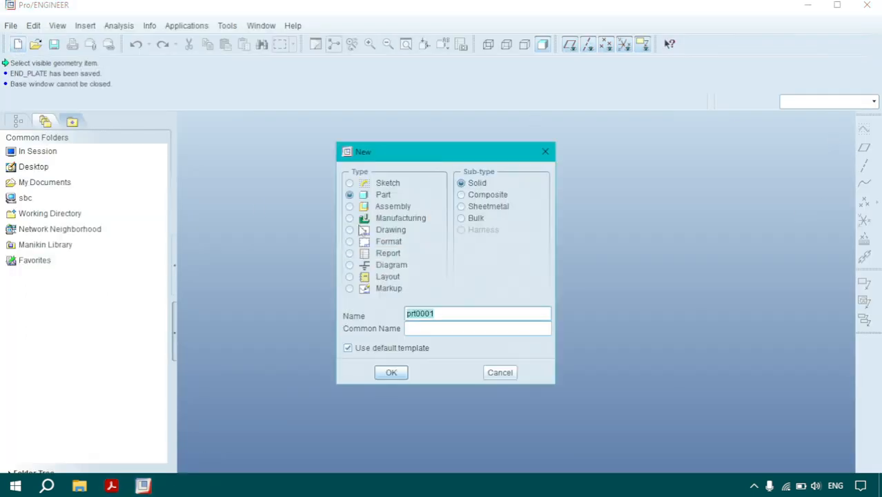
pyautogui.click(121, 487)
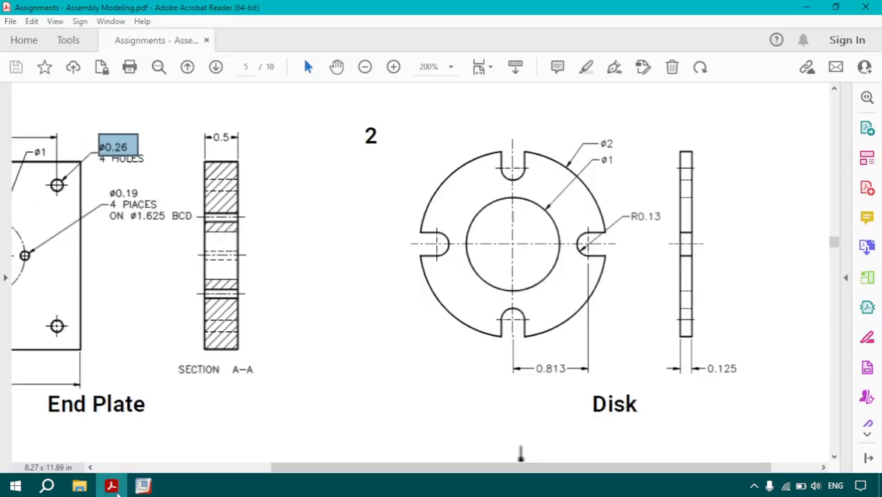
pyautogui.click(142, 486)
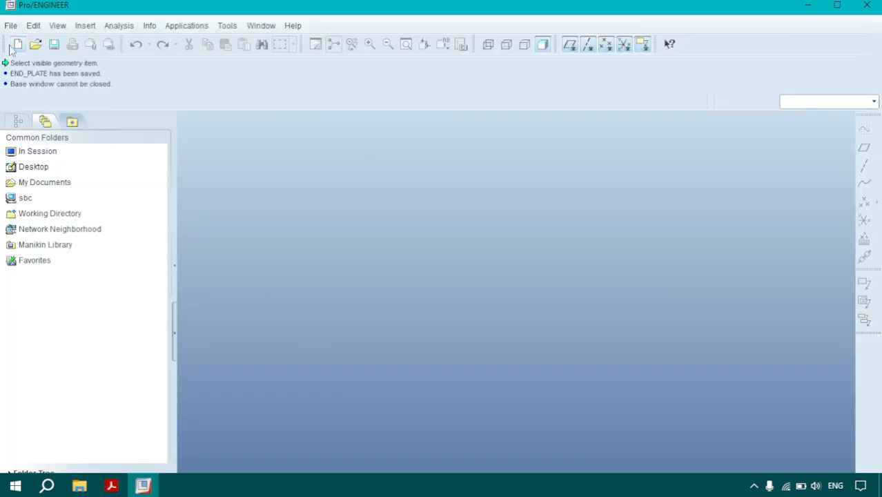
pyautogui.write('disk')
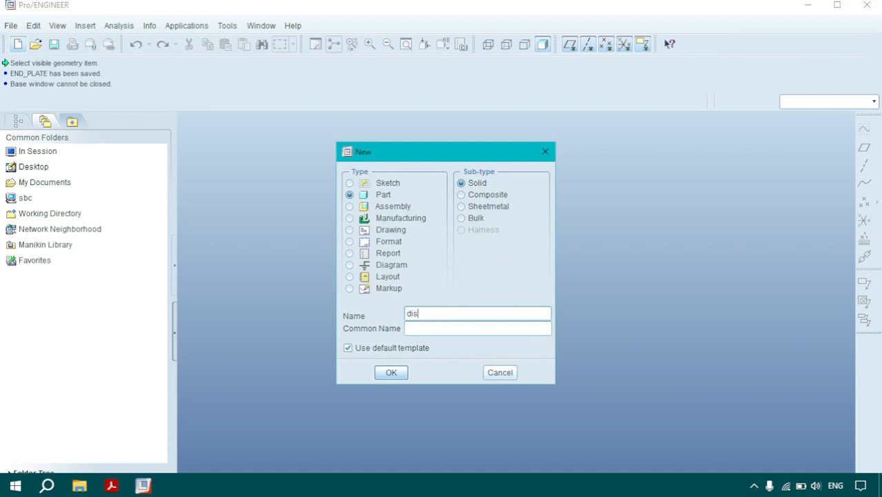
pyautogui.click(348, 348)
pyautogui.click(391, 372)
pyautogui.click(379, 188)
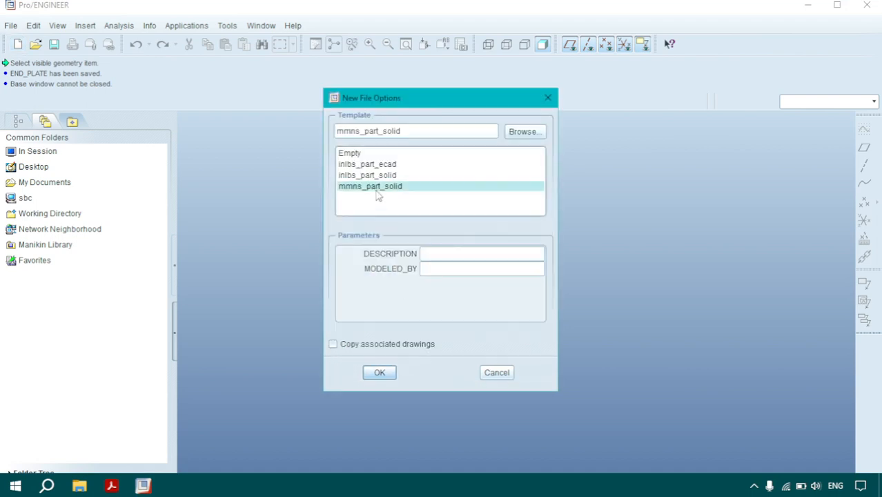
pyautogui.click(379, 372)
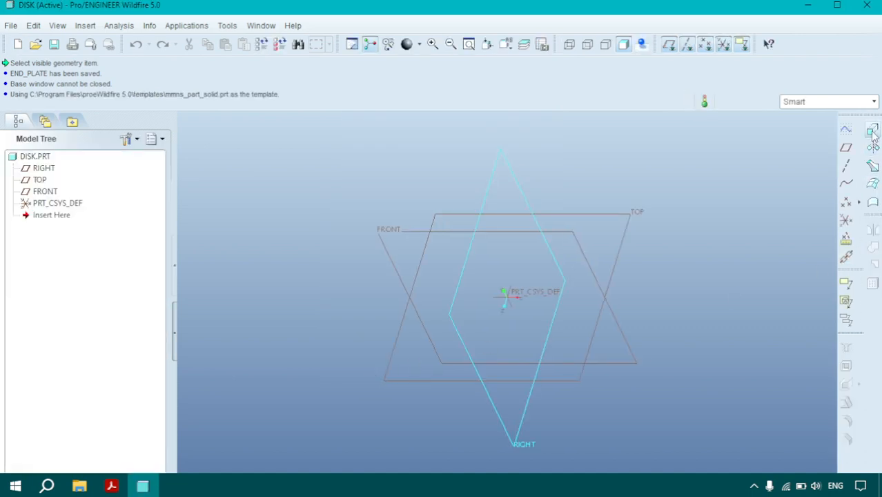
# Start an Extrude with an internal sketch on the TOP plane, using RIGHT as the right-facing reference
pyautogui.click(872, 129)
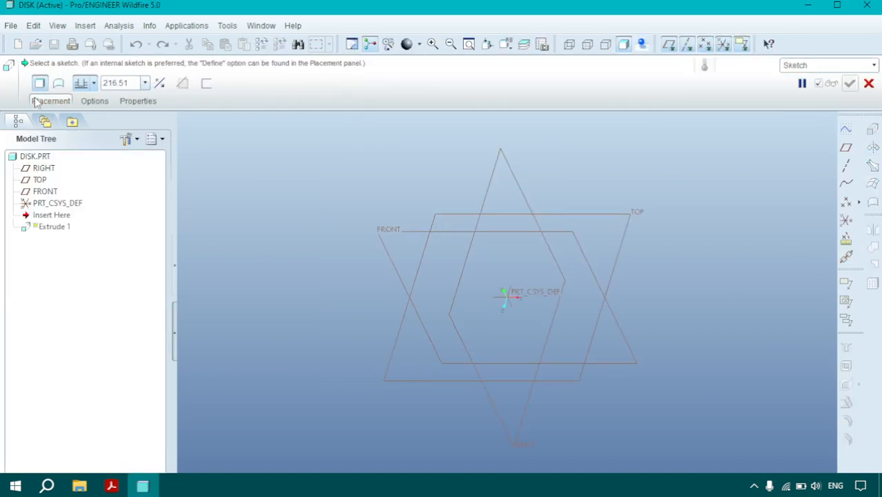
pyautogui.click(49, 101)
pyautogui.click(164, 145)
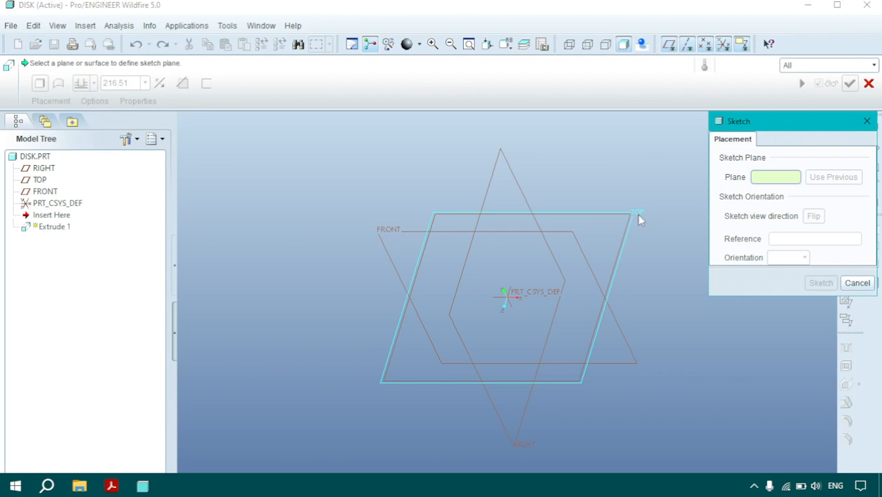
pyautogui.click(637, 214)
pyautogui.click(637, 219)
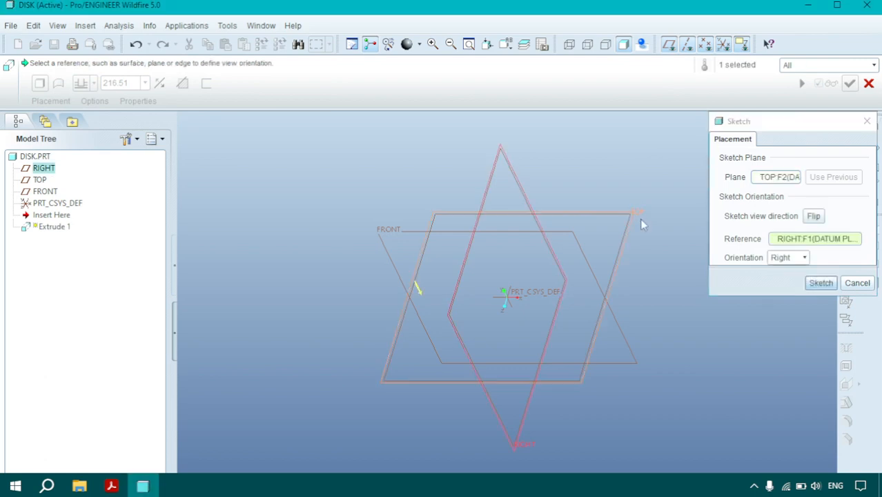
pyautogui.click(821, 283)
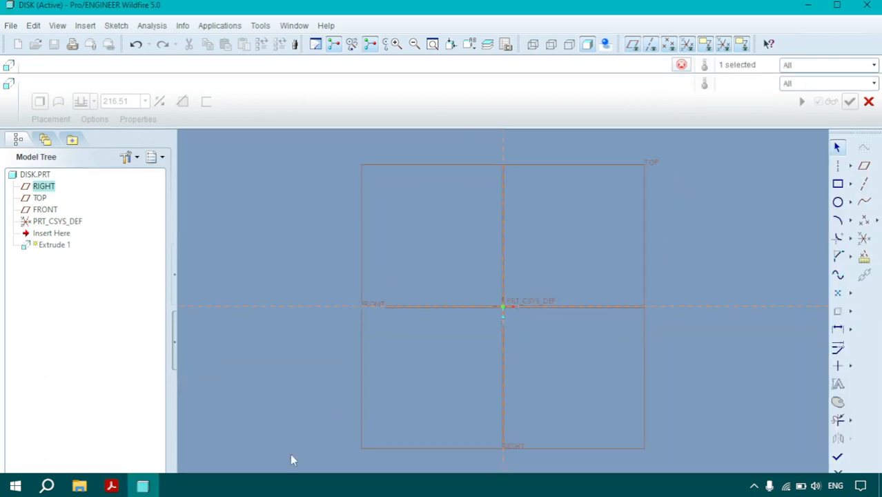
# Check the Disk drawing in Acrobat Reader and sketch the outer circle centred on the origin with a diameter of 2
pyautogui.click(111, 486)
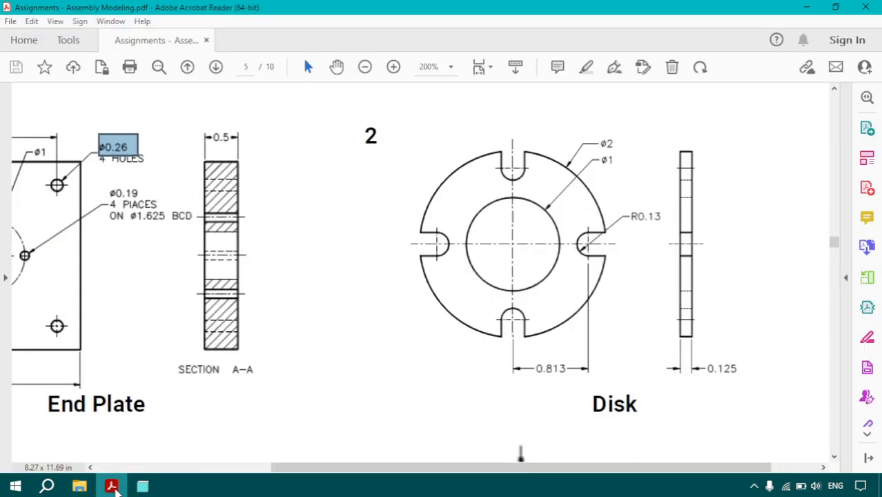
pyautogui.click(114, 488)
pyautogui.click(838, 203)
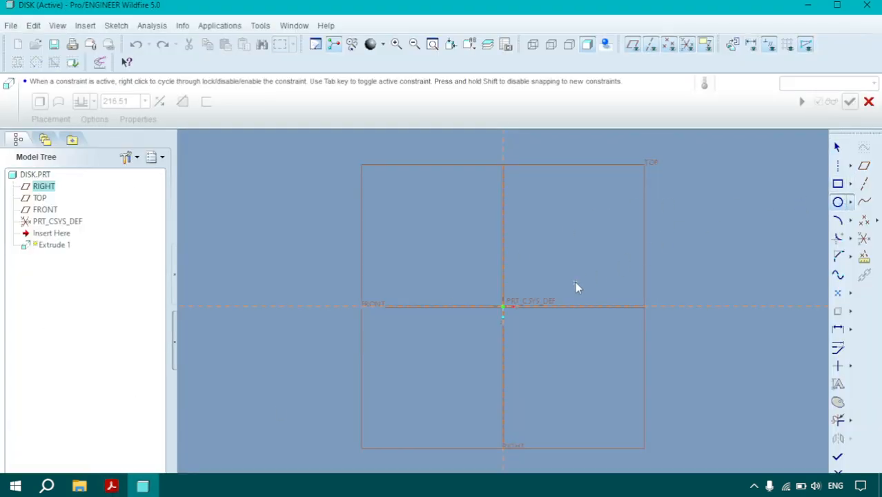
pyautogui.click(502, 306)
pyautogui.click(476, 283)
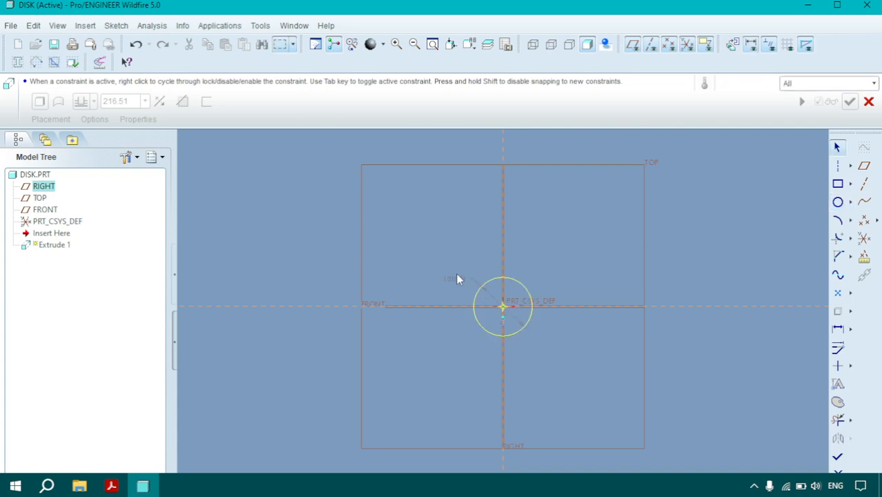
pyautogui.doubleClick(455, 278)
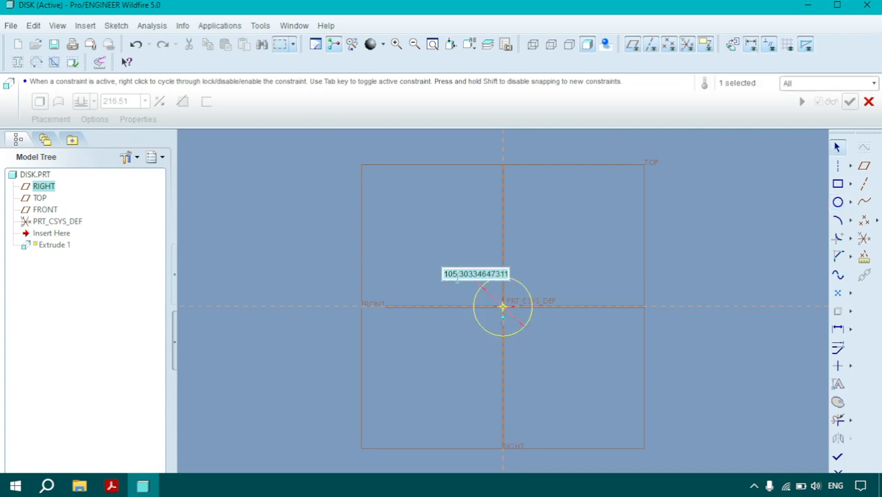
pyautogui.write('500')
pyautogui.press('Return')
pyautogui.click(502, 309)
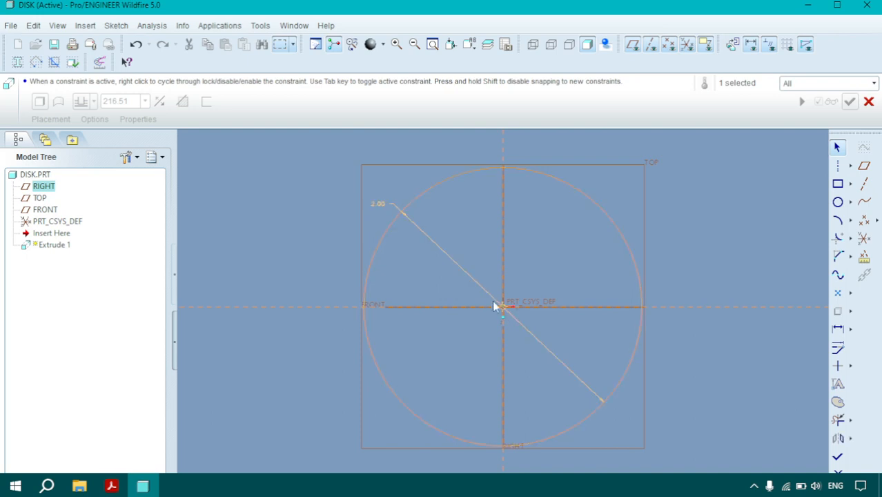
# Sketch a concentric inner circle at the origin and set its diameter to 1
pyautogui.click(835, 200)
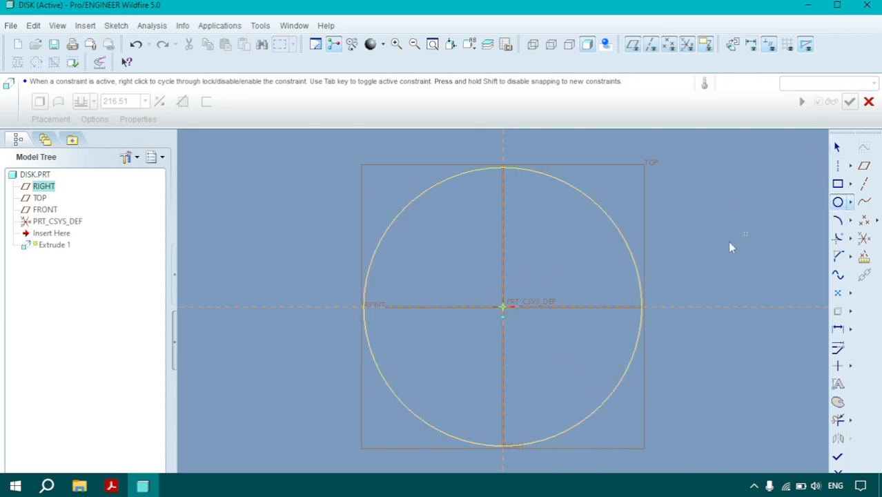
pyautogui.click(503, 308)
pyautogui.click(474, 289)
pyautogui.middleClick(456, 294)
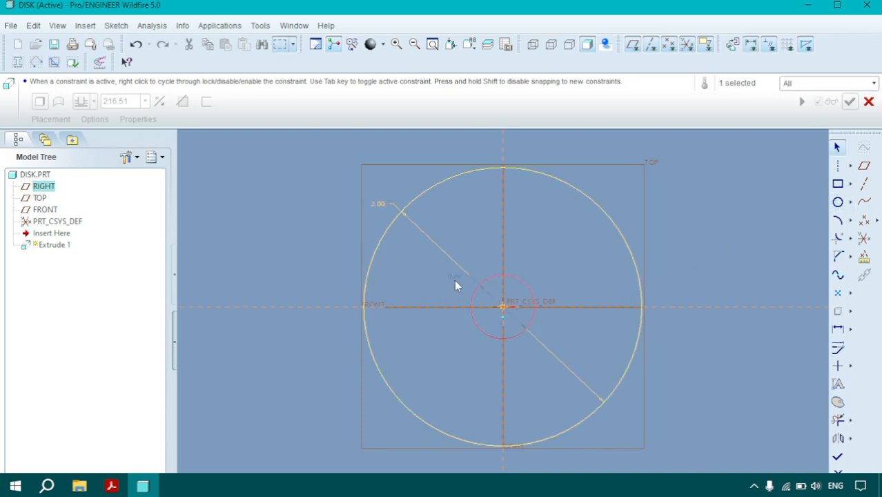
pyautogui.moveTo(455, 278); pyautogui.dragTo(459, 258)
pyautogui.doubleClick(458, 258)
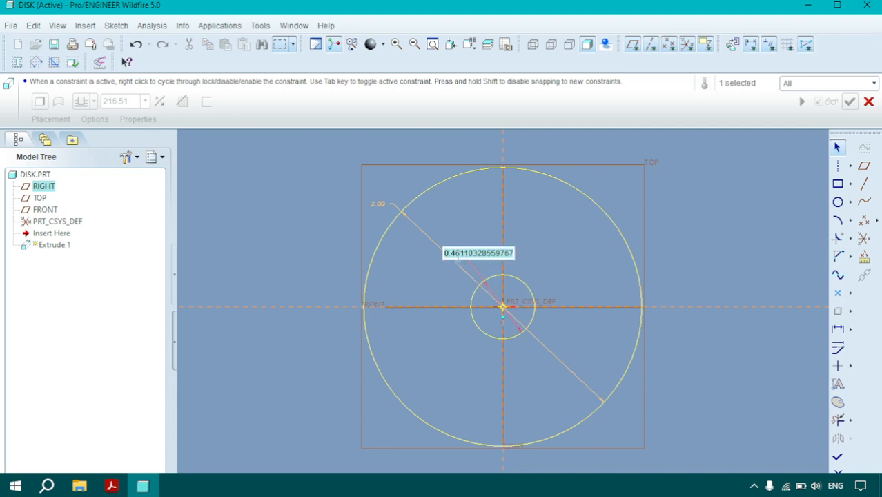
pyautogui.write('1')
pyautogui.press('Return')
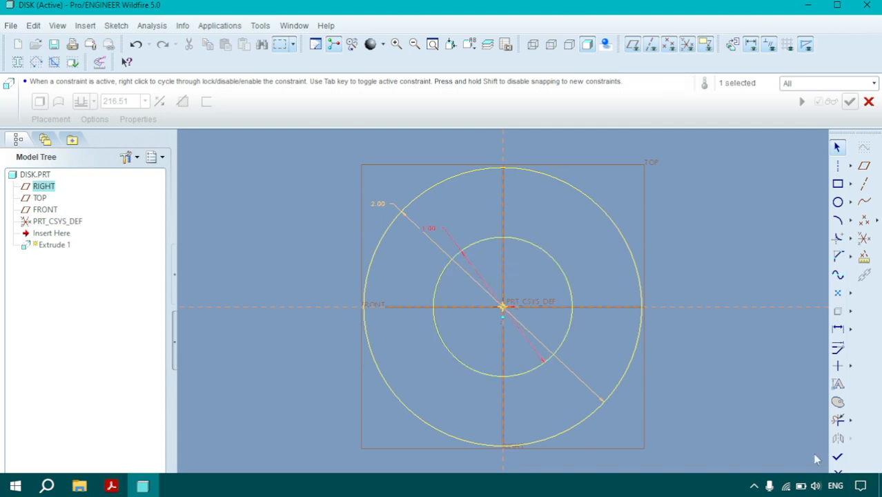
# Finish the ring sketch, check the thickness on the Disk drawing, and extrude the ring to a depth of 0.125
pyautogui.click(837, 457)
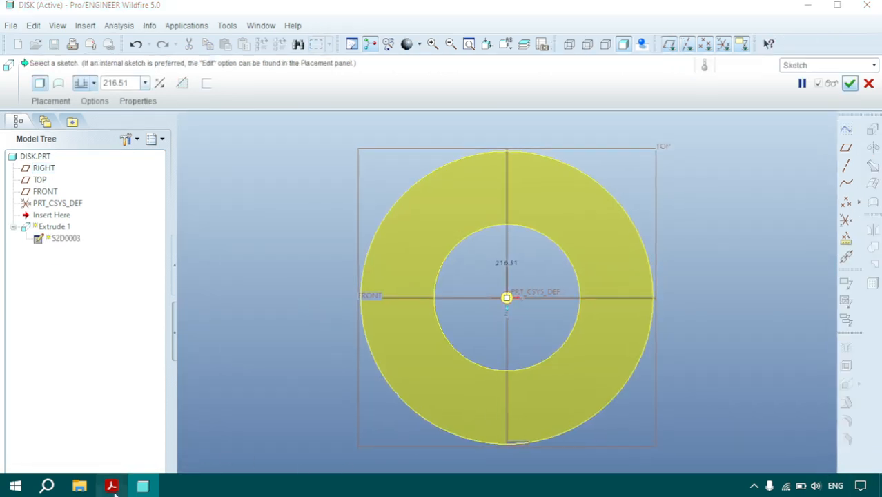
pyautogui.click(111, 487)
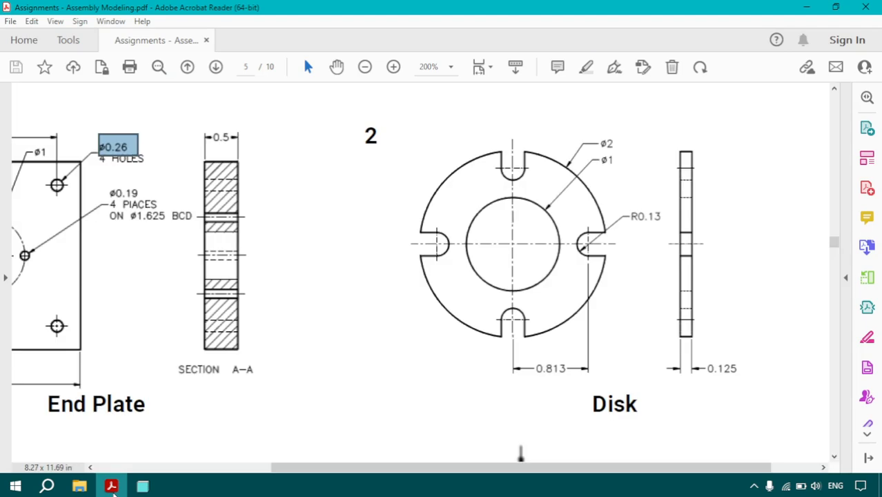
pyautogui.click(112, 487)
pyautogui.doubleClick(130, 82)
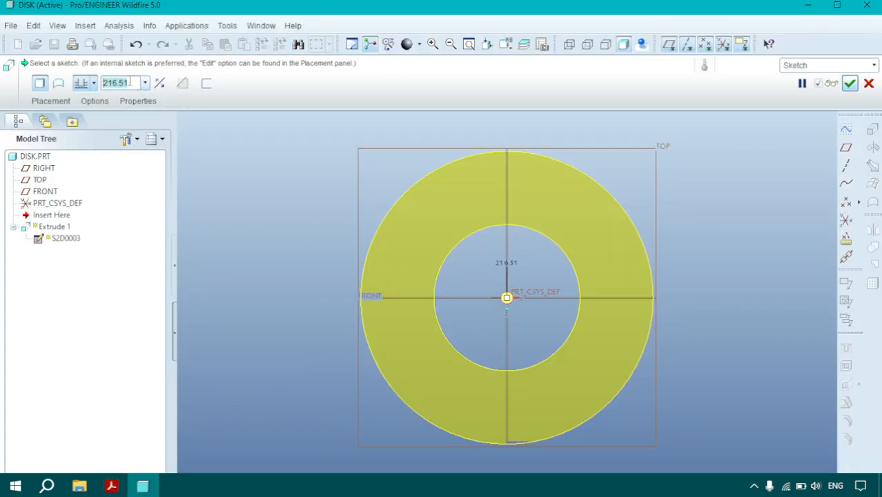
pyautogui.write('0.125')
pyautogui.press('Return')
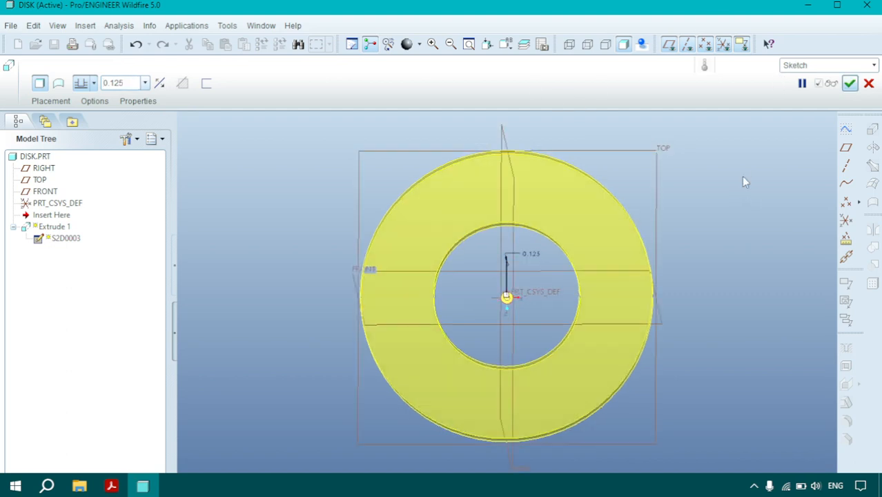
pyautogui.click(850, 83)
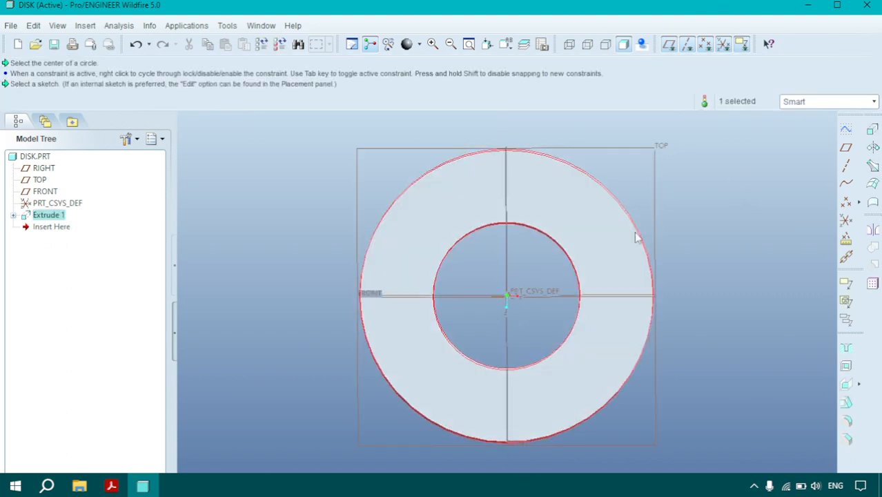
# Examine the slot dimensions on the Disk drawing in Acrobat Reader and start a second Extrude sketch on the ring's flat face in Pro/ENGINEER
pyautogui.click(111, 486)
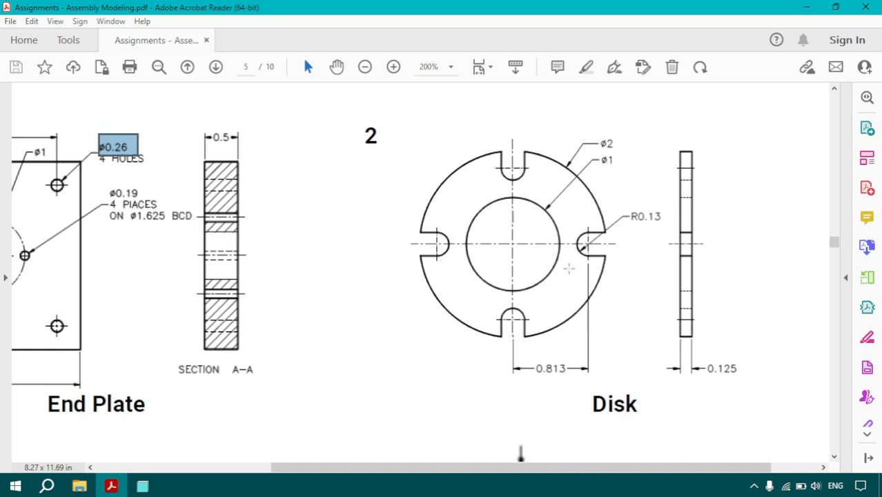
pyautogui.scroll(-1, 569, 268)
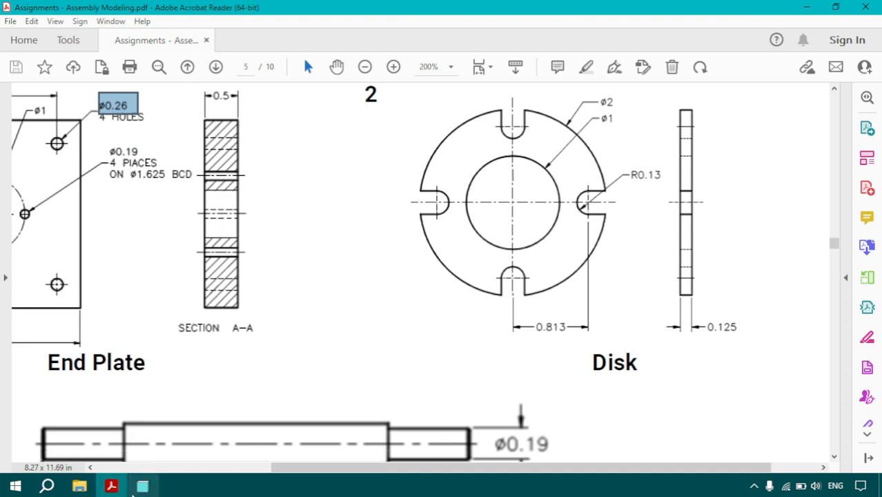
pyautogui.click(154, 486)
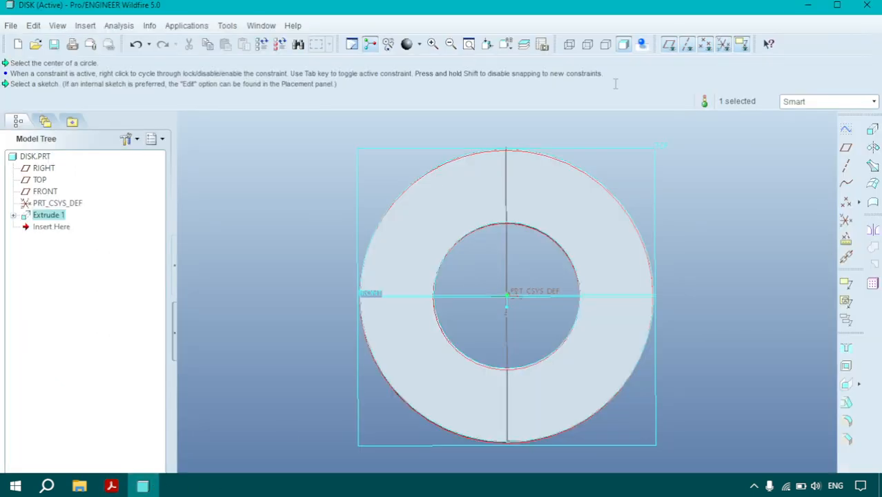
pyautogui.click(873, 145)
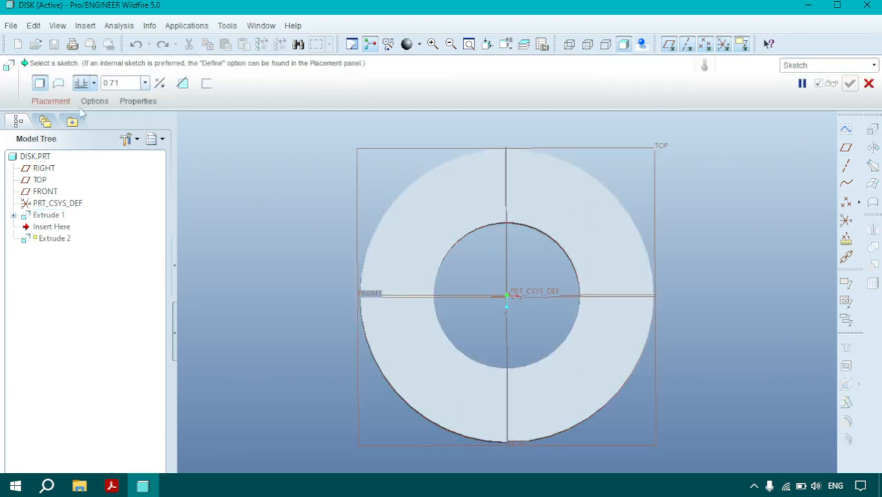
pyautogui.click(50, 101)
pyautogui.click(166, 145)
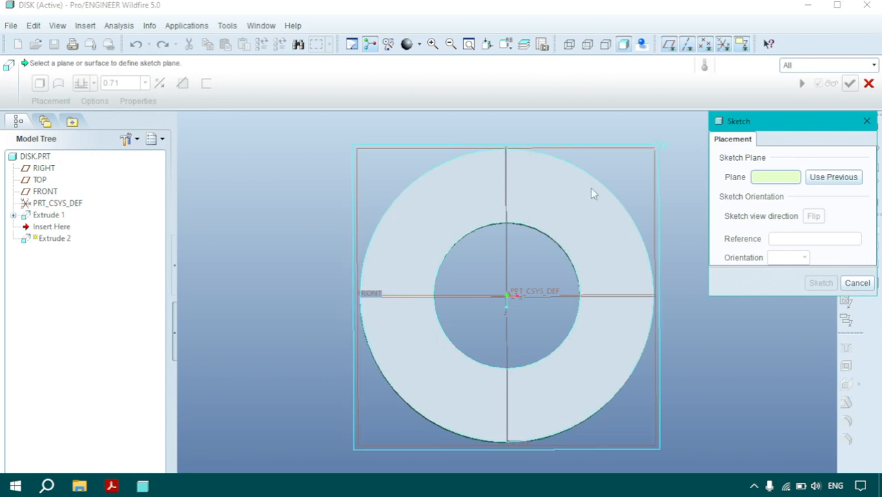
pyautogui.click(588, 210)
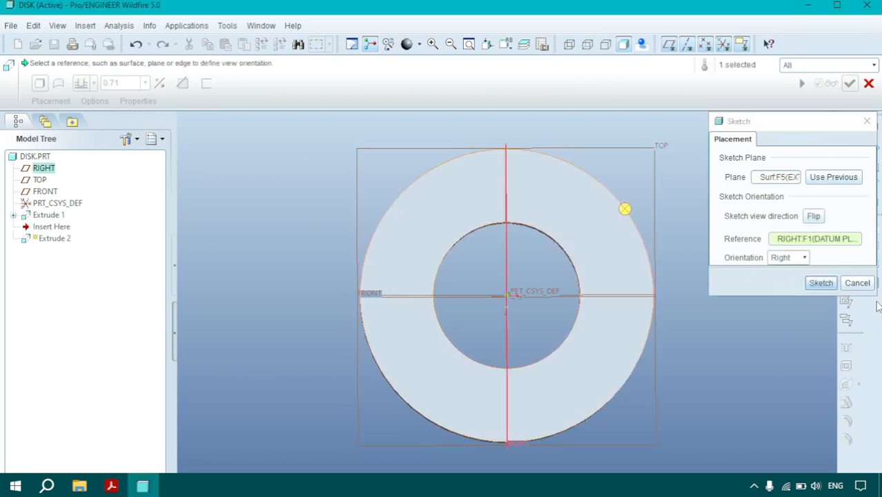
pyautogui.click(820, 283)
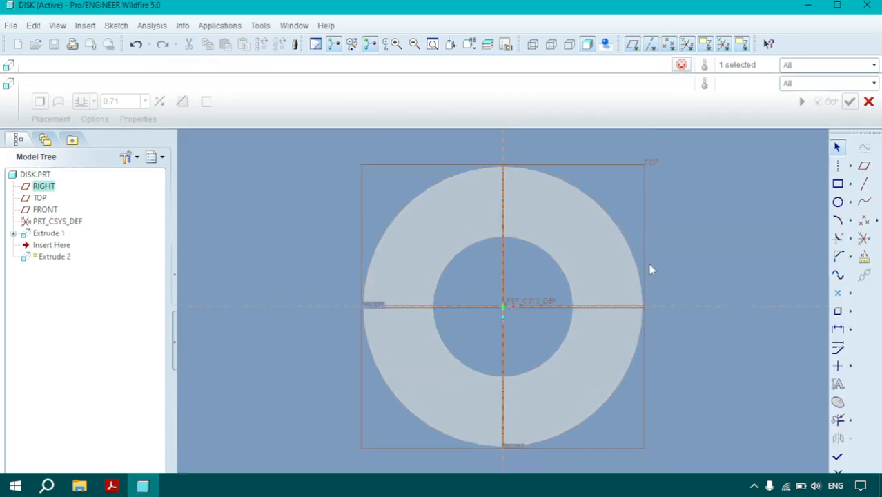
# Sketch a circle on the horizontal reference near the ring's outer edge and set its diameter to 0.26
pyautogui.scroll(1, 650, 274)
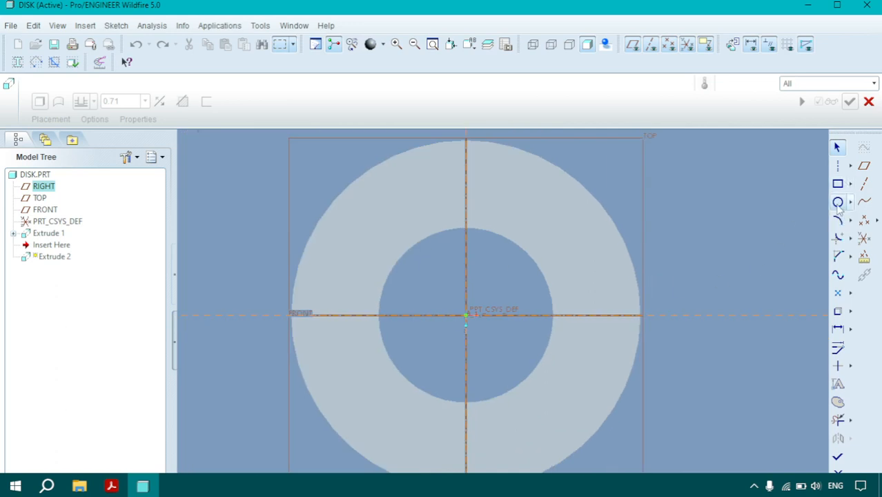
pyautogui.click(838, 202)
pyautogui.click(615, 314)
pyautogui.click(602, 312)
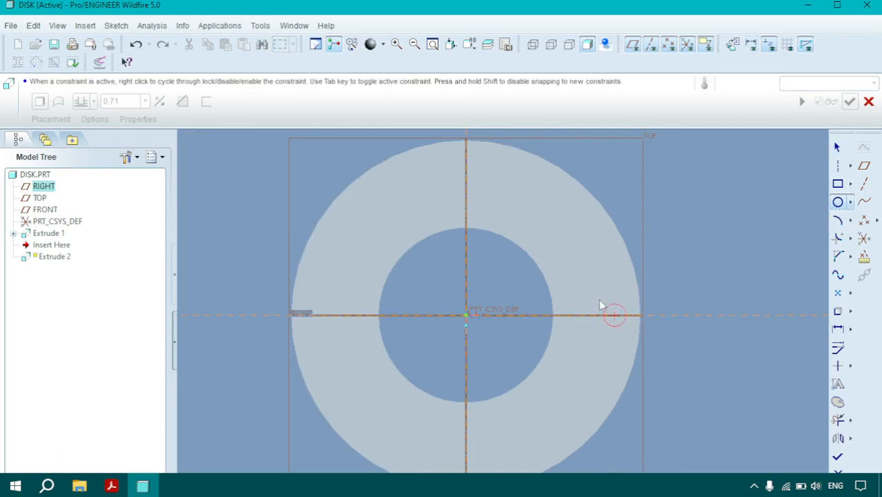
pyautogui.middleClick(605, 307)
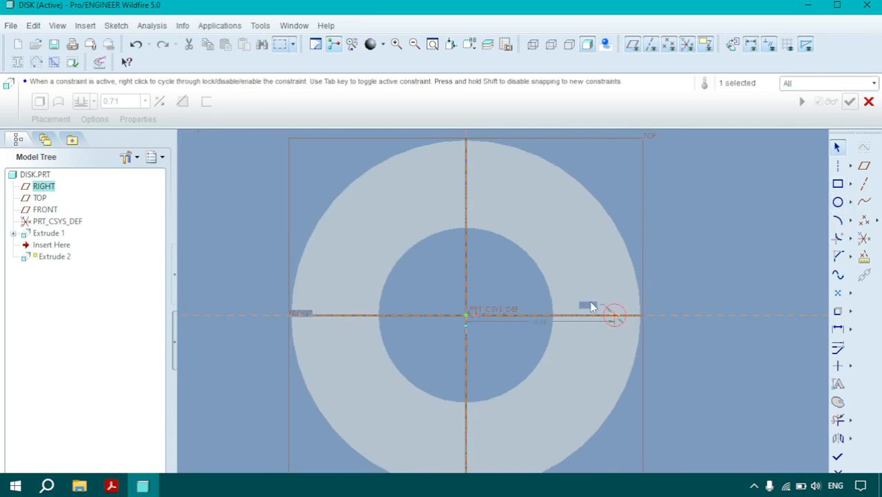
pyautogui.doubleClick(587, 305)
pyautogui.write('0')
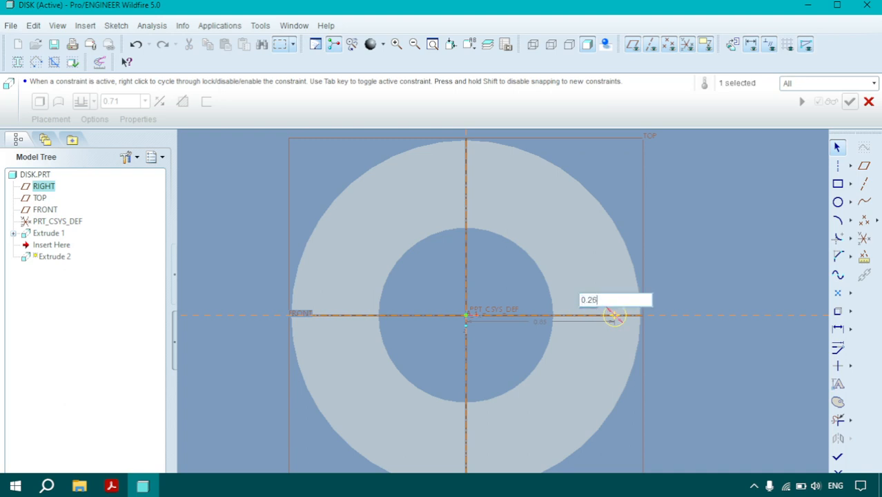
pyautogui.write('.26')
pyautogui.press('Return')
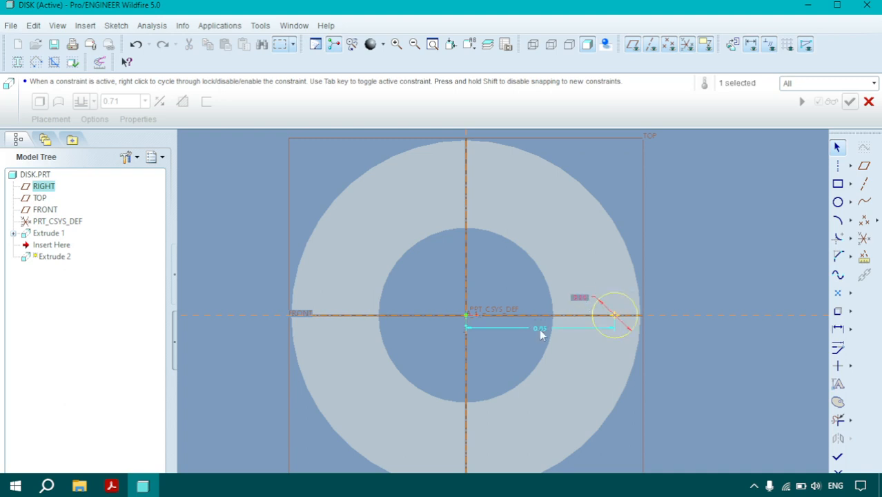
# Set the horizontal distance from the disk centre to the small circle's centre to 0.813
pyautogui.click(155, 489)
pyautogui.click(154, 488)
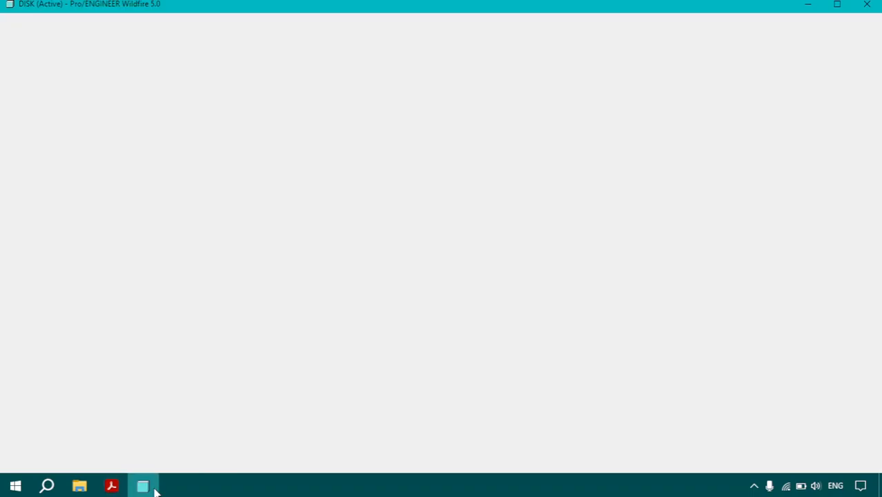
pyautogui.doubleClick(538, 330)
pyautogui.write('0.81')
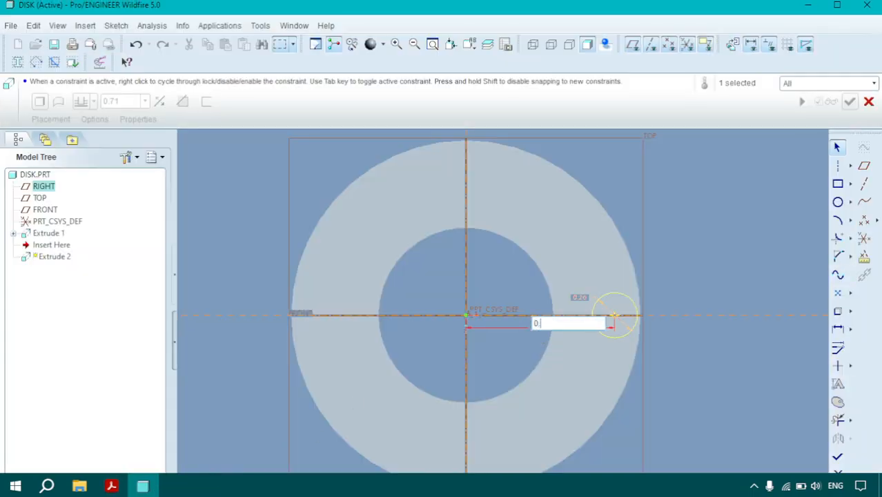
pyautogui.press('Return')
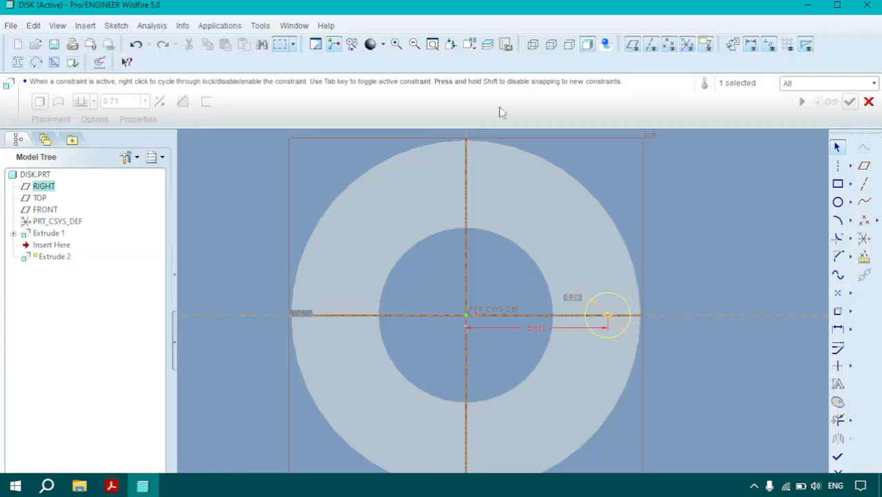
# Draw two horizontal lines from the small circle's upper and lower quadrant points outward past the ring's outer edge
pyautogui.click(851, 173)
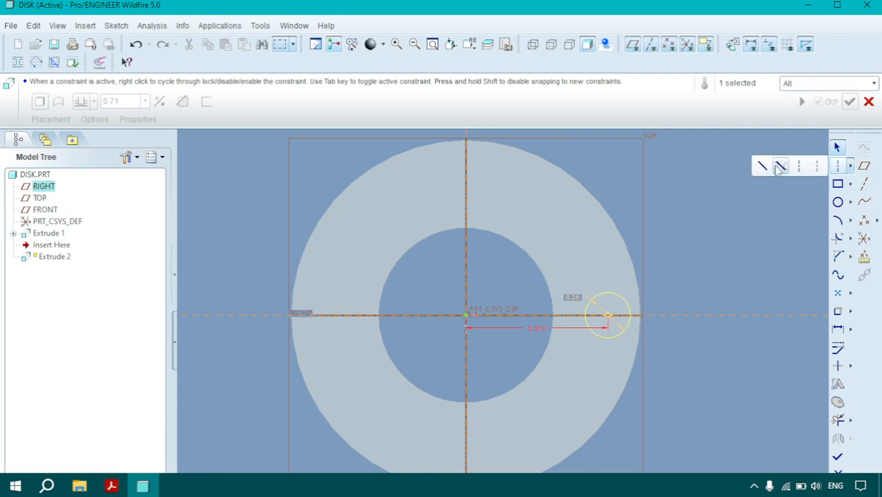
pyautogui.click(759, 166)
pyautogui.click(608, 294)
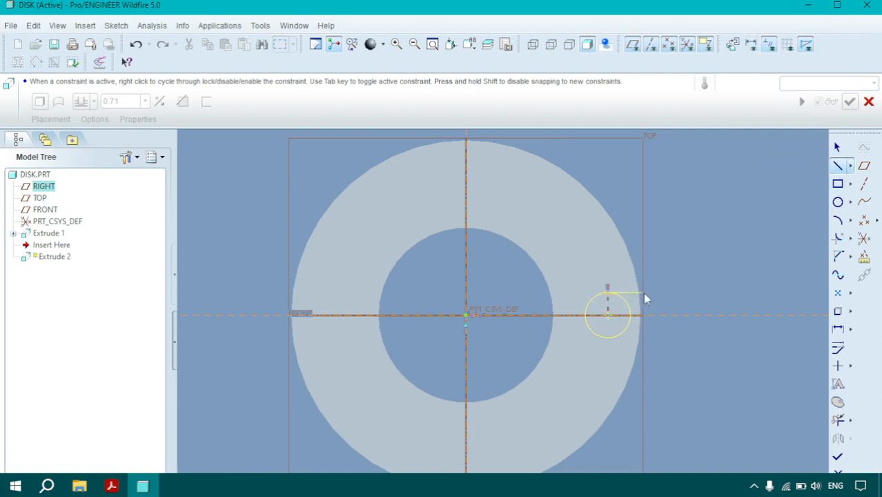
pyautogui.click(660, 292)
pyautogui.click(607, 337)
pyautogui.click(669, 338)
pyautogui.middleClick(693, 336)
pyautogui.click(608, 315)
pyautogui.middleClick(606, 296)
pyautogui.middleClick(795, 322)
pyautogui.scroll(1, 795, 322)
pyautogui.click(751, 341)
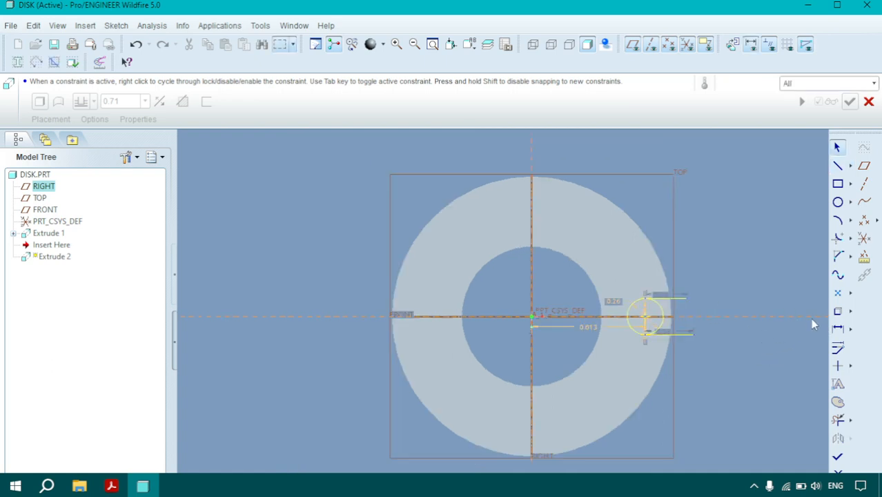
# Project the ring's outer circular edge into the slot sketch as single-edge references with Use Edge
pyautogui.click(837, 310)
pyautogui.scroll(-2, 669, 318)
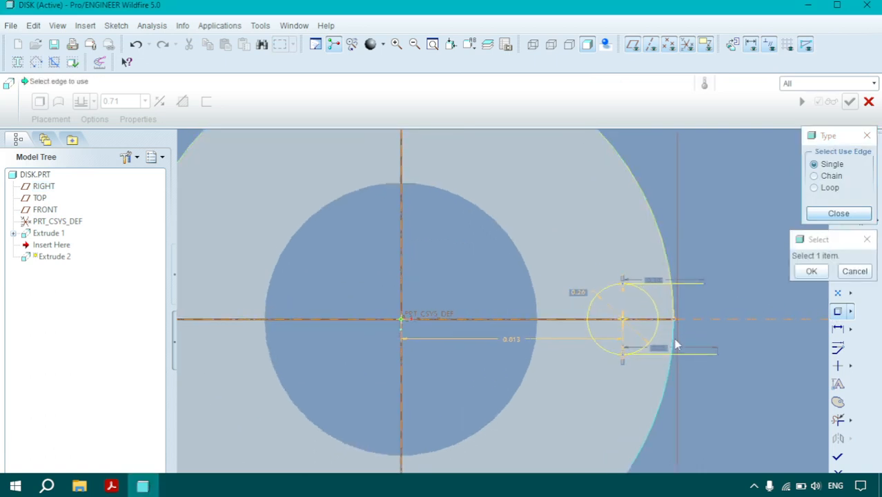
pyautogui.scroll(3, 670, 337)
pyautogui.scroll(-1, 696, 378)
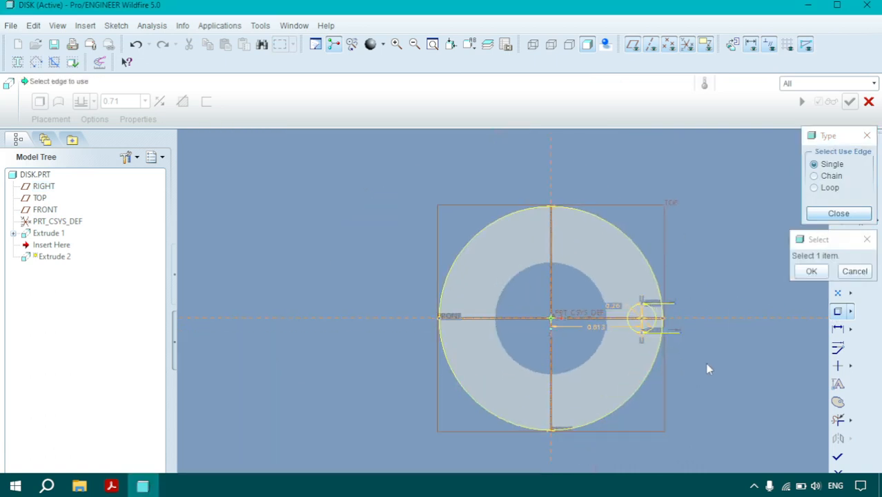
pyautogui.middleClick(706, 362)
# Trim the line ends beyond the ring's outer edge and the outward-facing half of the small circle
pyautogui.click(837, 420)
pyautogui.scroll(-2, 683, 333)
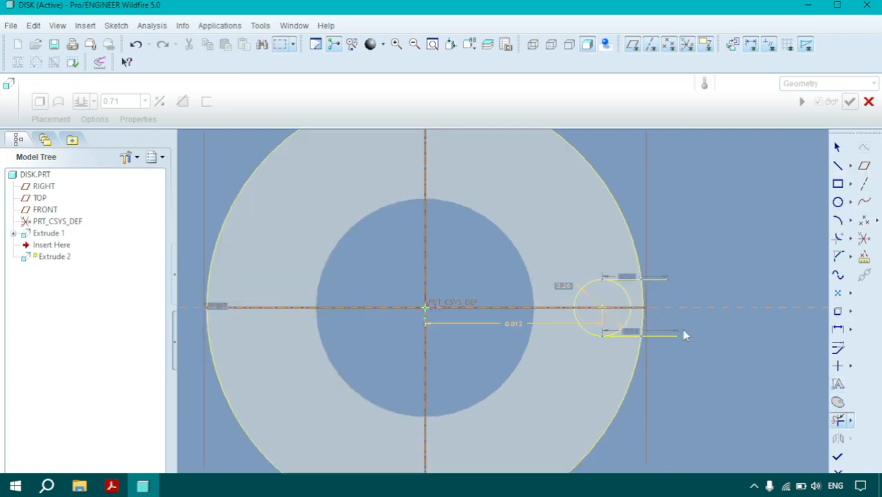
pyautogui.click(667, 338)
pyautogui.click(661, 281)
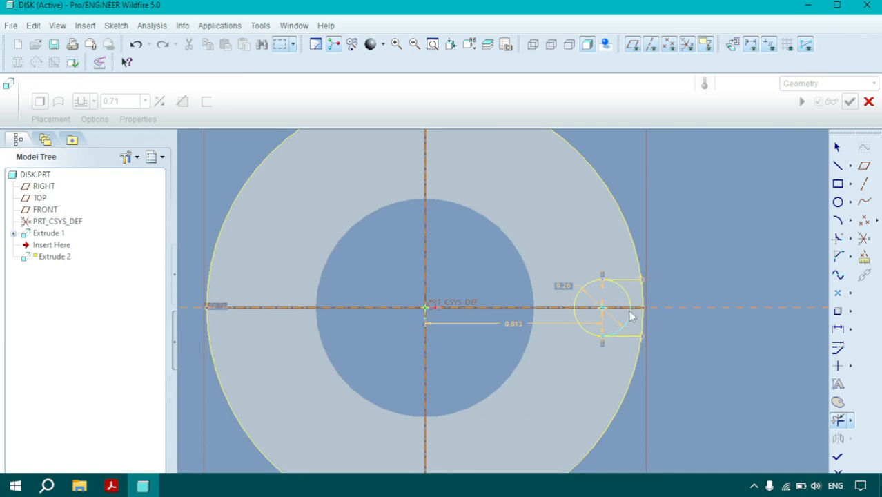
pyautogui.click(631, 305)
pyautogui.click(628, 324)
# Trim away the rest of the projected outer circle, leaving a closed slot profile, and finish the sketch
pyautogui.scroll(3, 622, 313)
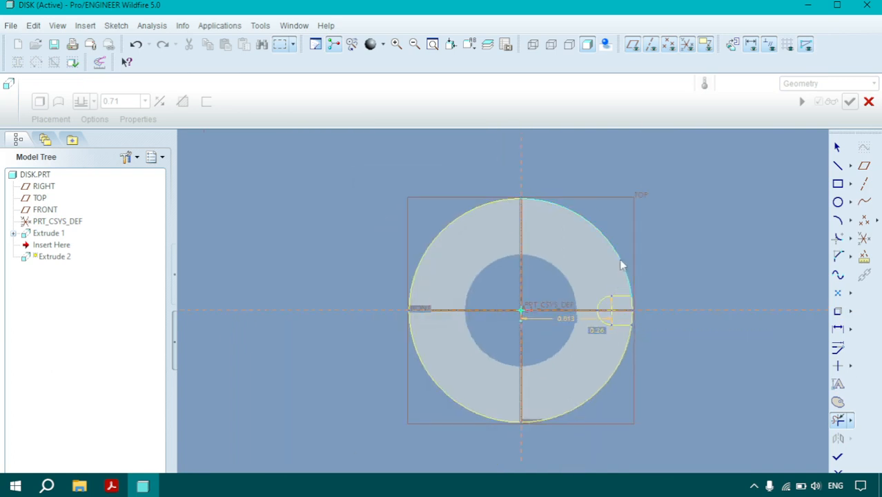
pyautogui.click(622, 261)
pyautogui.click(478, 211)
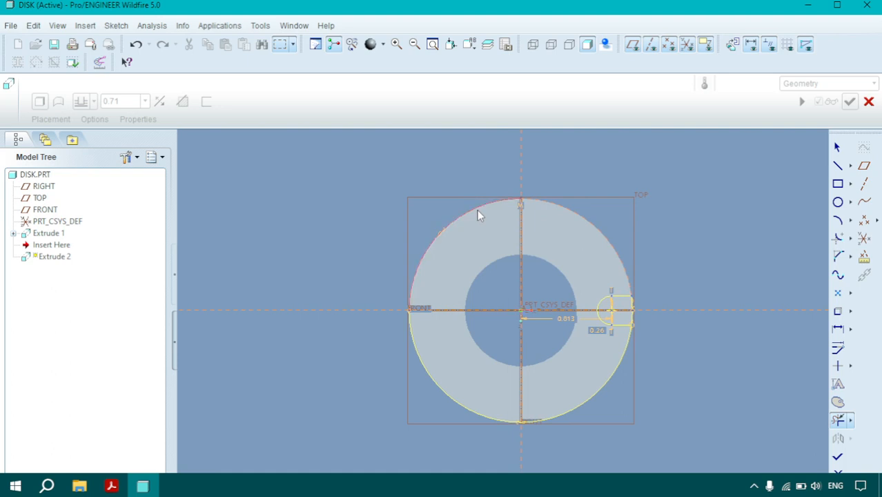
pyautogui.click(445, 398)
pyautogui.click(570, 413)
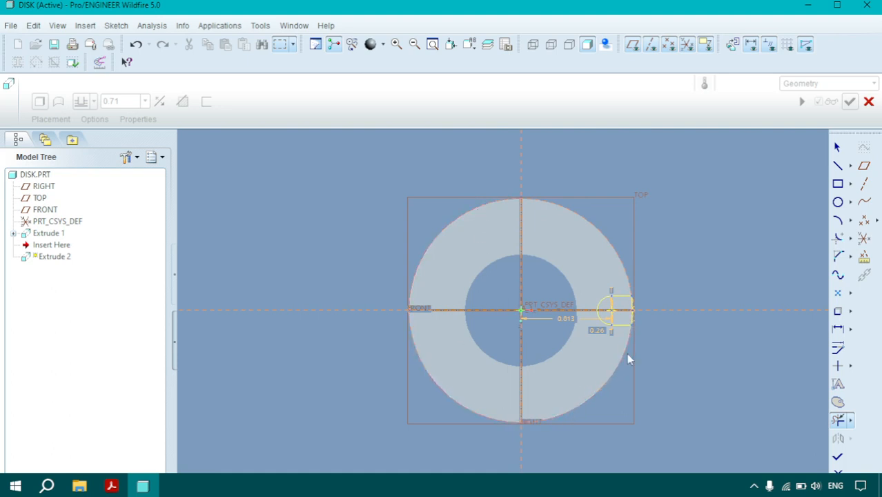
pyautogui.scroll(-5, 626, 327)
pyautogui.scroll(5, 597, 318)
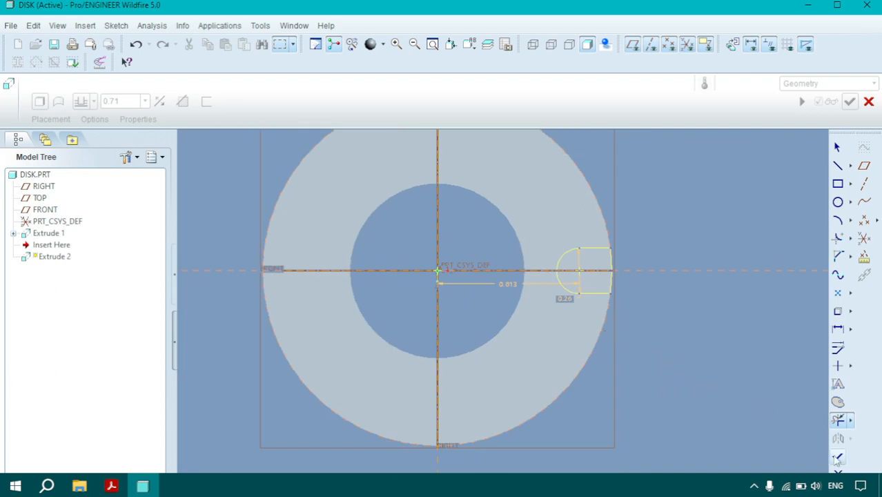
pyautogui.click(837, 459)
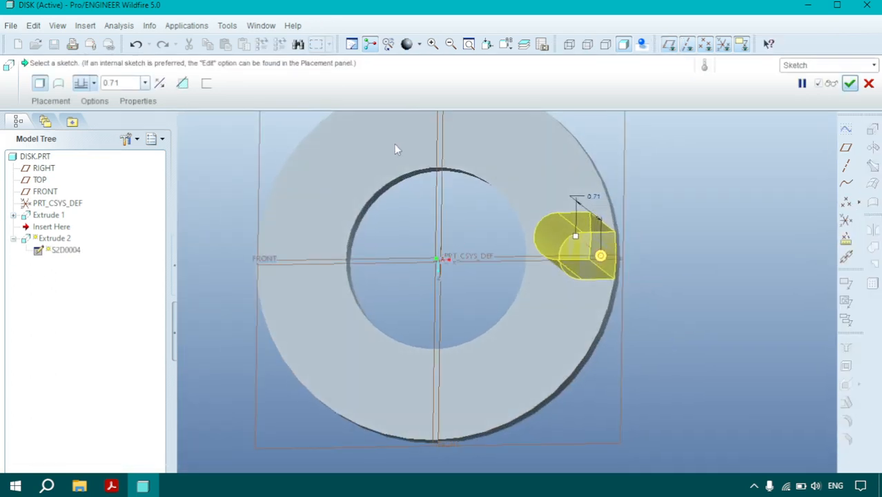
# Extrude the slot profile up to the ring's opposite flat face as a material-removing cut
pyautogui.moveTo(606, 312); pyautogui.dragTo(616, 344, button='middle')
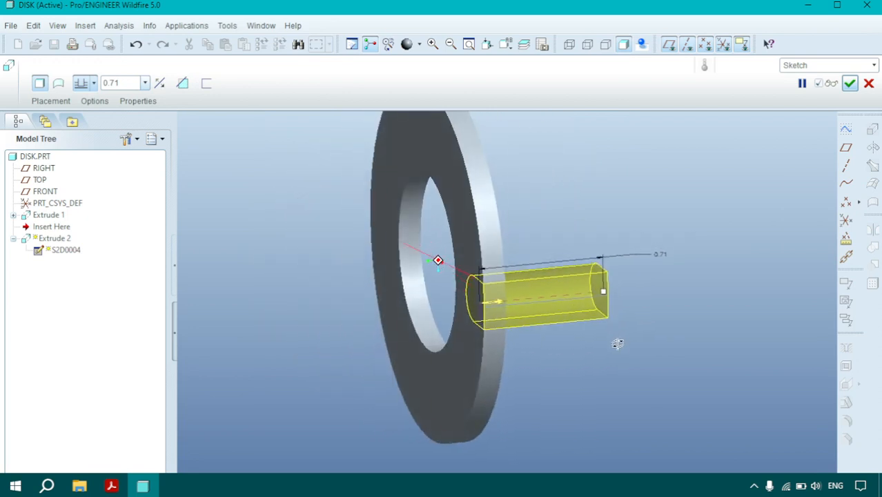
pyautogui.click(93, 83)
pyautogui.click(82, 196)
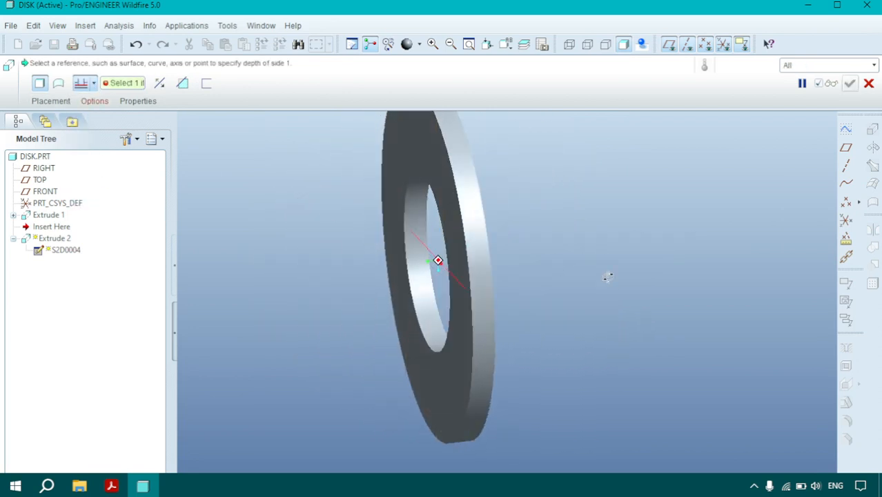
pyautogui.moveTo(606, 277); pyautogui.dragTo(497, 290, button='middle')
pyautogui.click(465, 375)
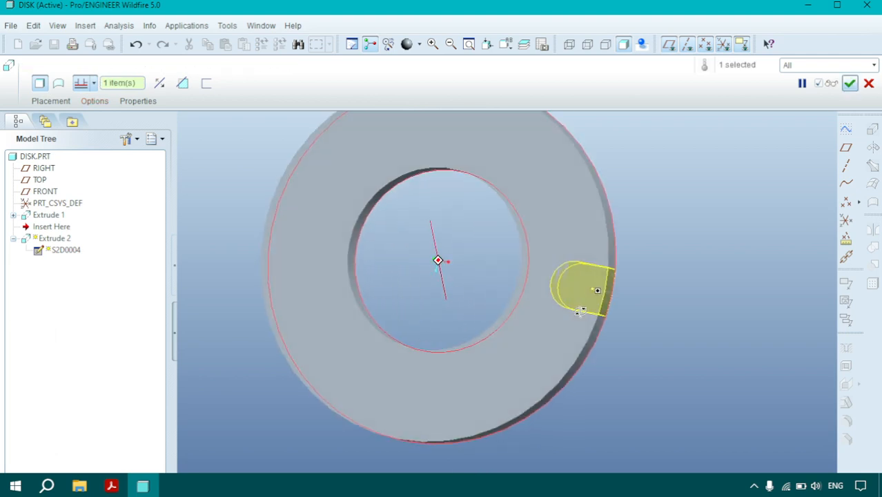
pyautogui.click(182, 84)
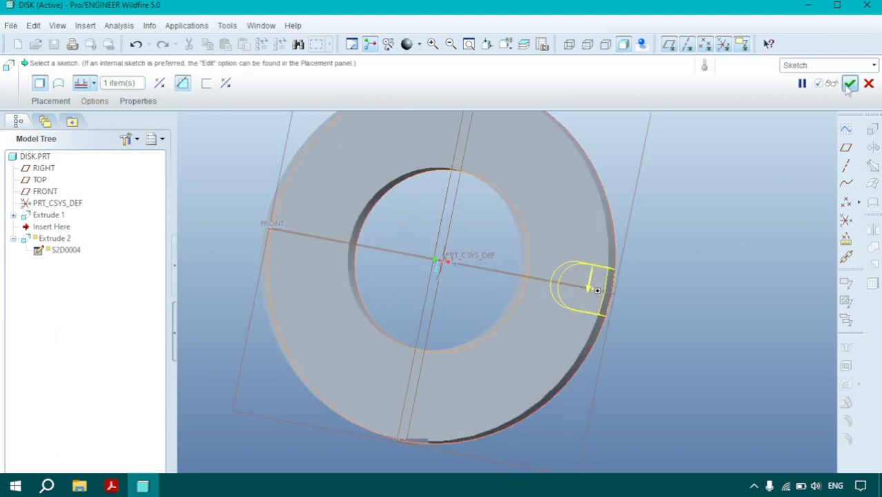
pyautogui.click(850, 83)
pyautogui.scroll(5, 720, 223)
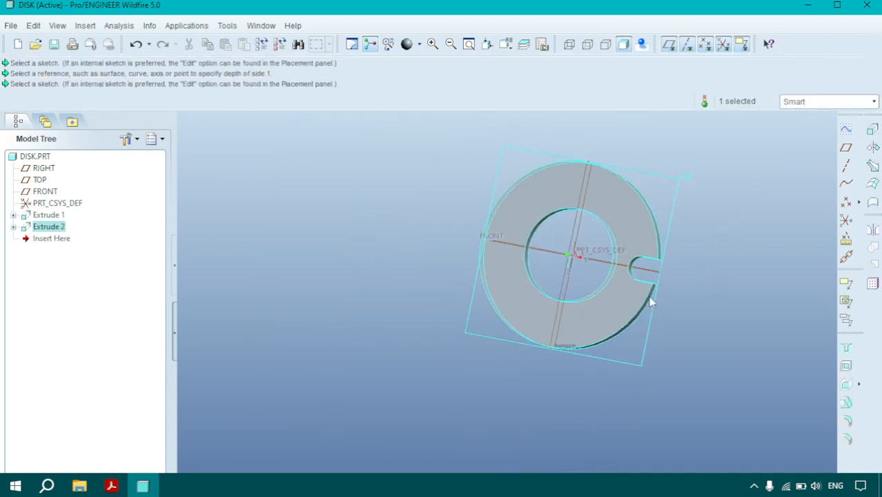
pyautogui.click(350, 235)
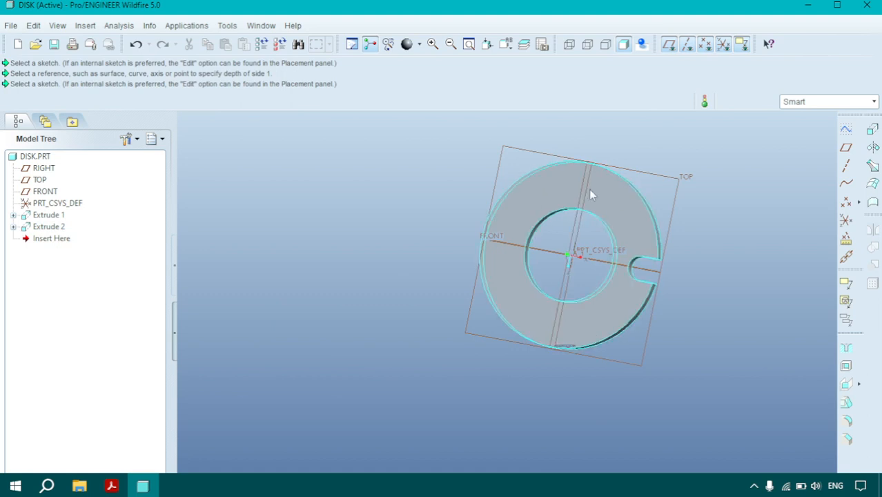
# Create an axis pattern of the slot cut around the ring's central axis with 4 instances spaced 90° apart
pyautogui.click(48, 230)
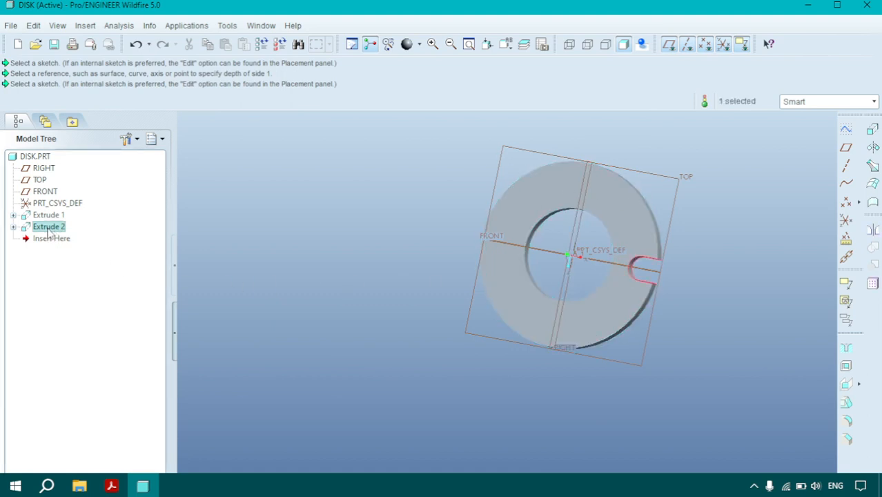
pyautogui.click(872, 288)
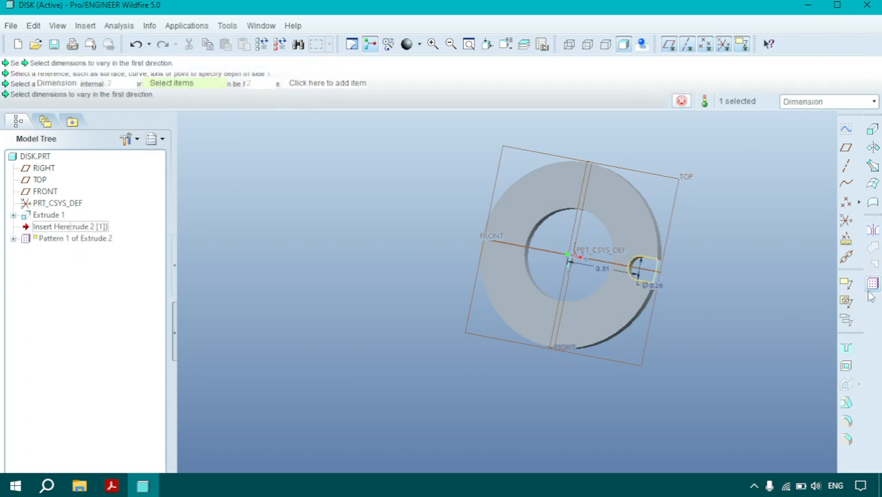
pyautogui.click(83, 83)
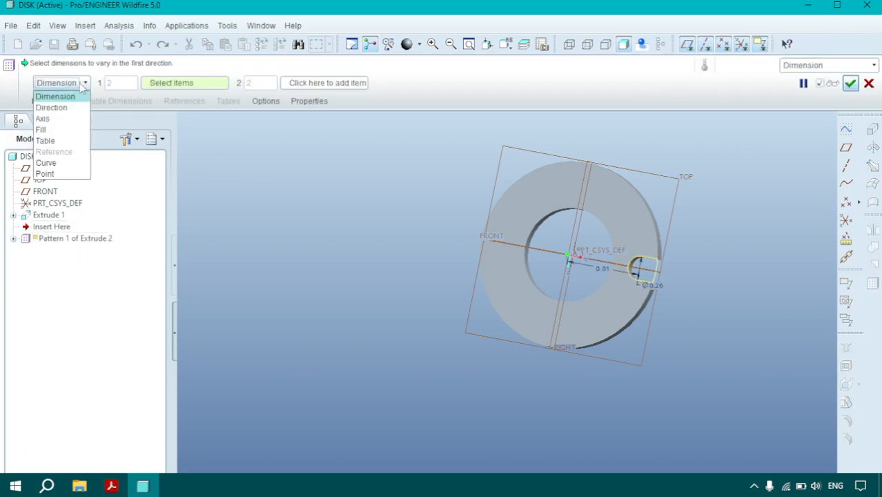
pyautogui.click(55, 118)
pyautogui.scroll(-5, 596, 268)
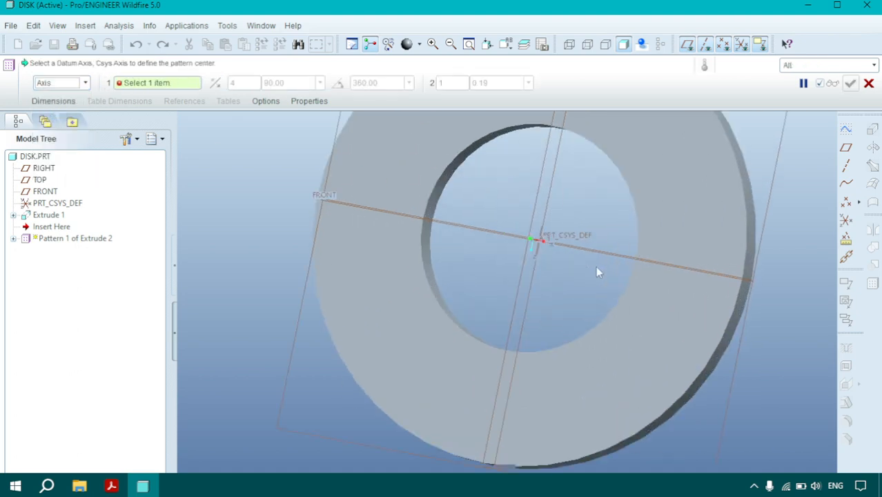
pyautogui.scroll(-2, 453, 200)
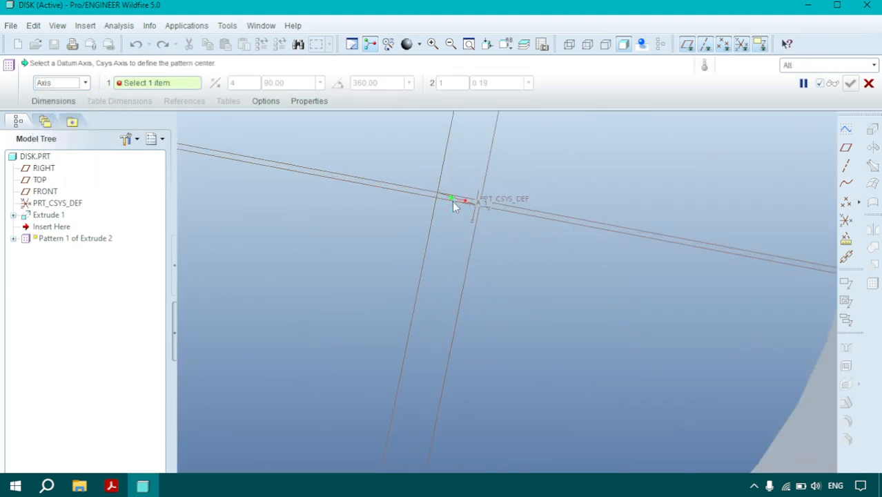
pyautogui.click(455, 200)
pyautogui.scroll(5, 457, 202)
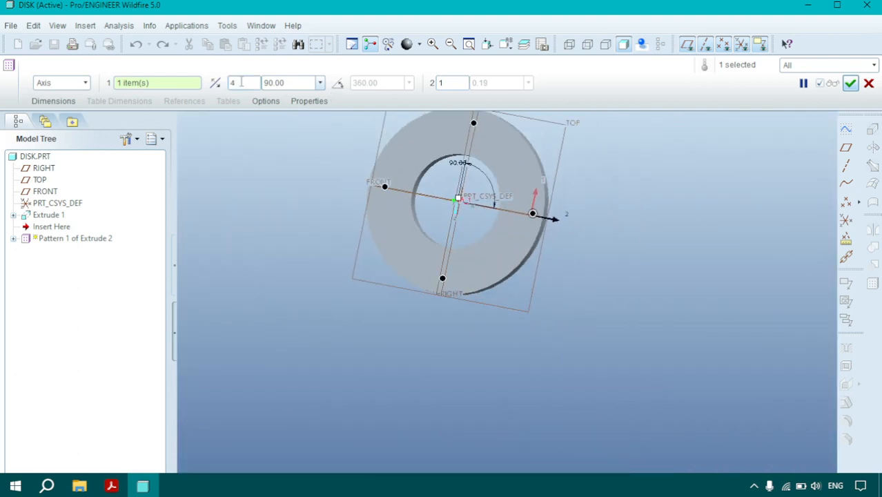
pyautogui.click(272, 82)
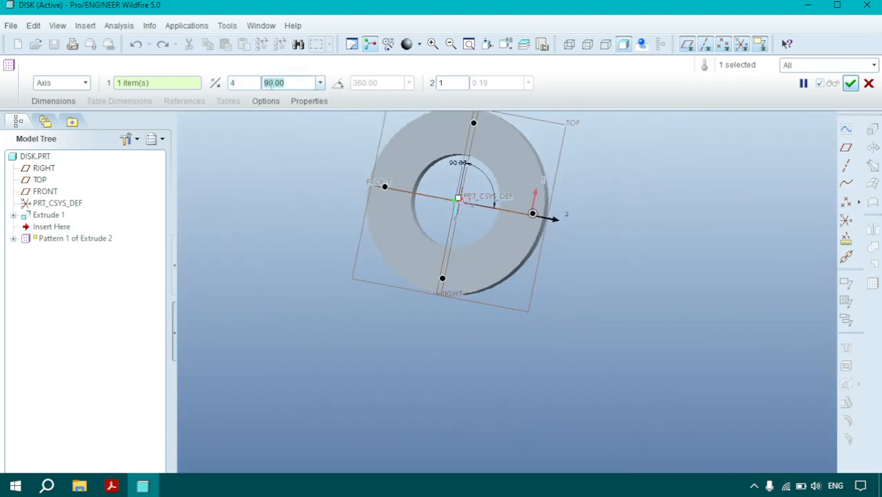
pyautogui.click(850, 83)
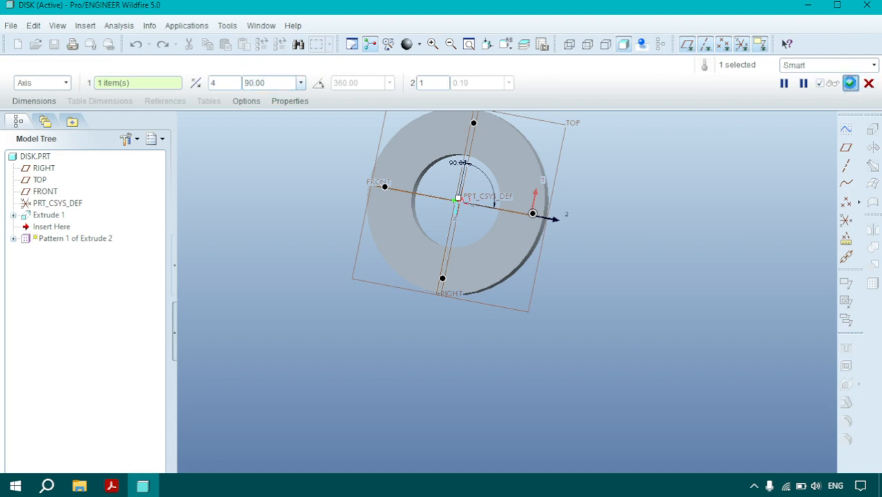
pyautogui.scroll(3, 667, 242)
pyautogui.click(662, 282)
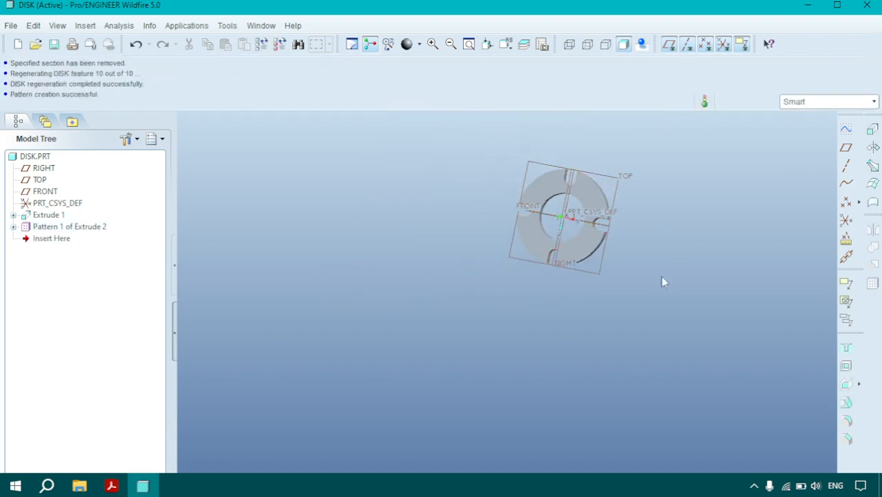
pyautogui.moveTo(641, 285); pyautogui.dragTo(656, 268, button='middle')
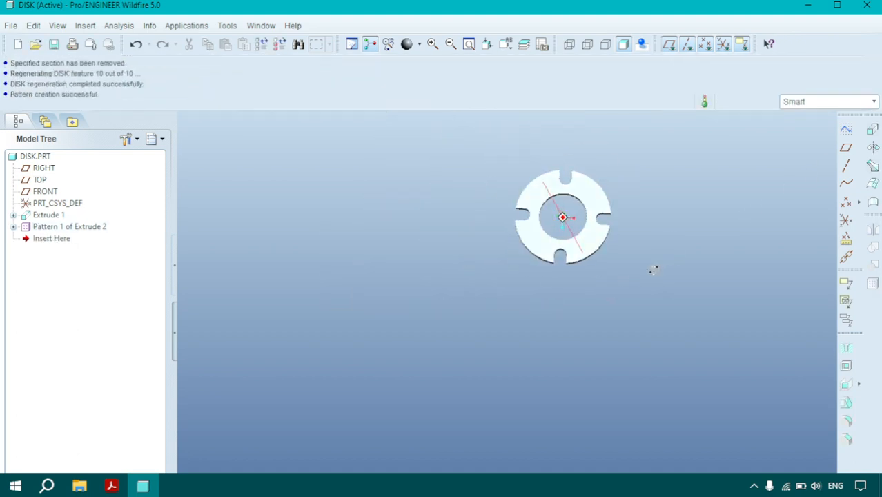
# Apply the red appearance to the whole disk, using the Part selection filter
pyautogui.click(419, 45)
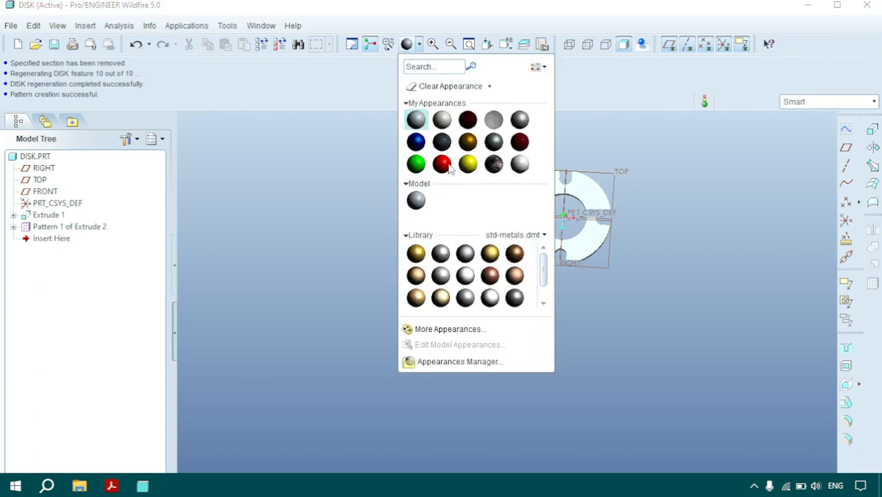
pyautogui.click(443, 163)
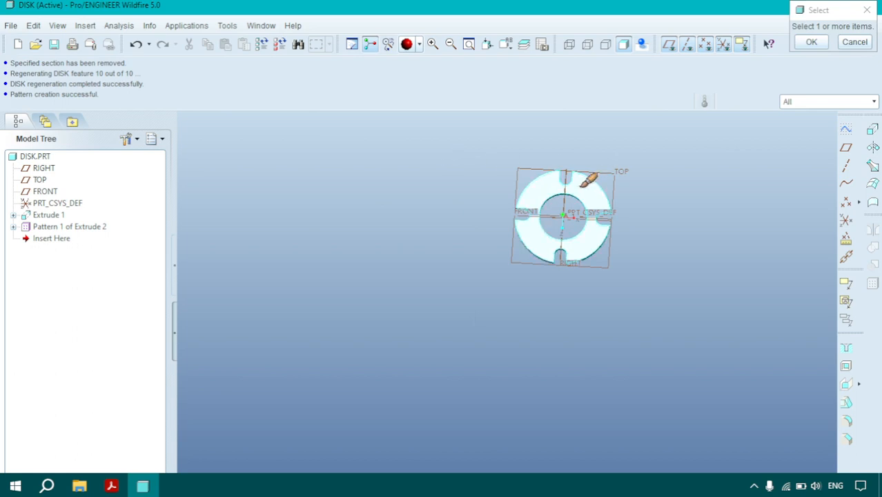
pyautogui.click(806, 103)
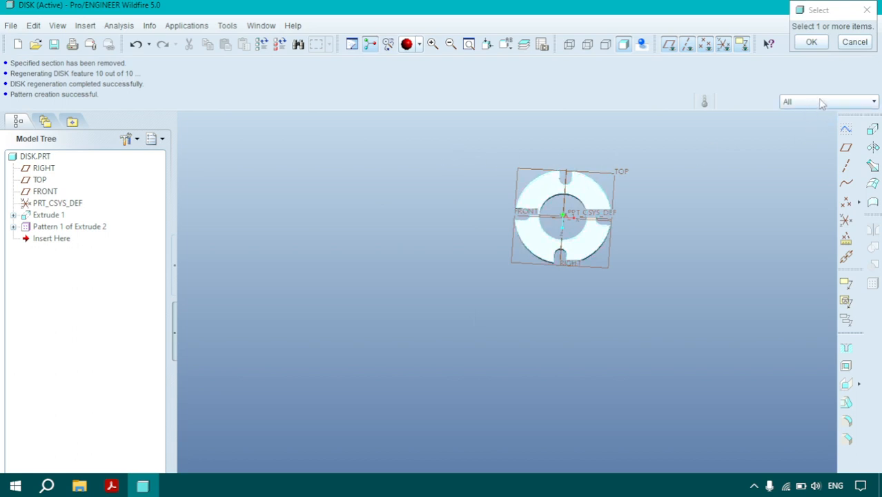
pyautogui.click(794, 160)
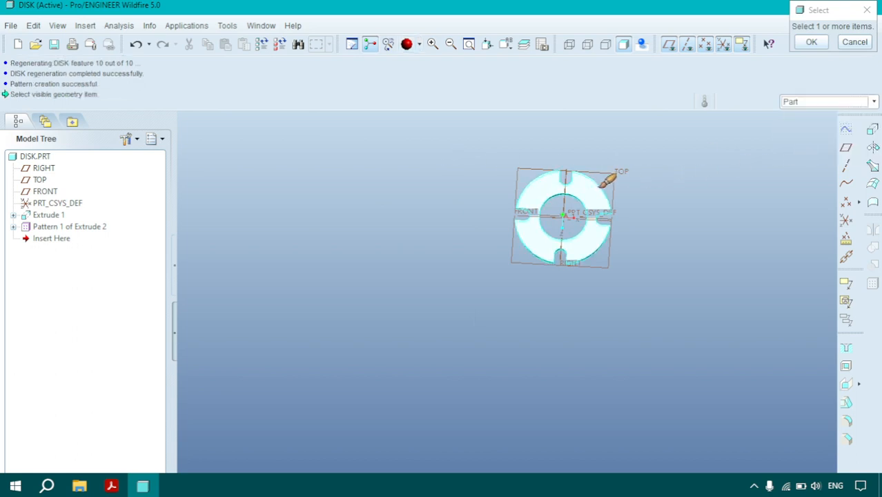
pyautogui.click(602, 183)
pyautogui.middleClick(705, 150)
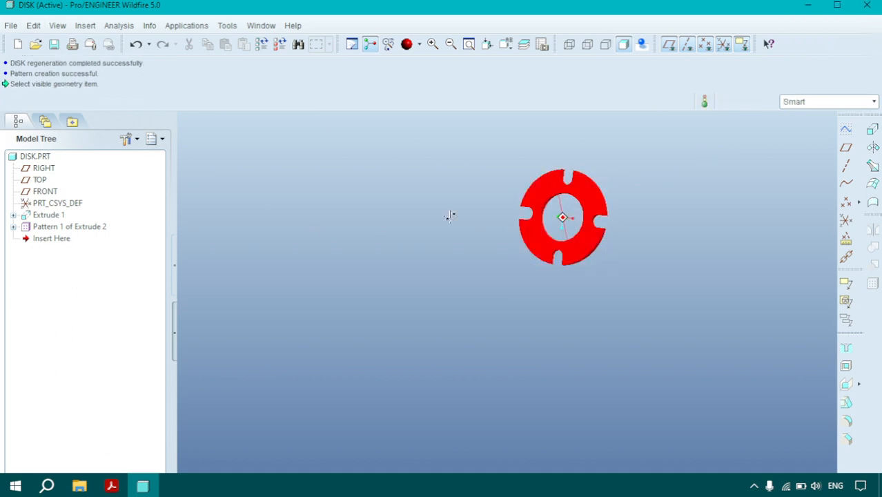
# Save the Disk part
pyautogui.click(12, 26)
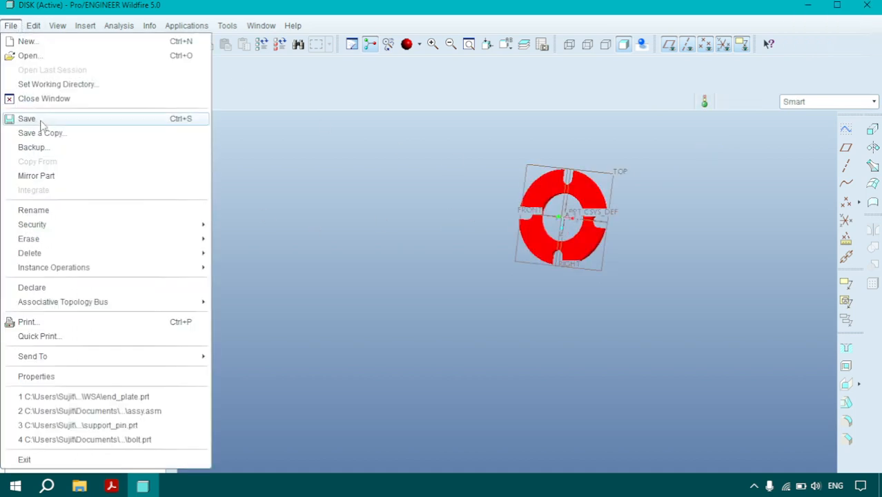
pyautogui.click(31, 118)
pyautogui.click(343, 450)
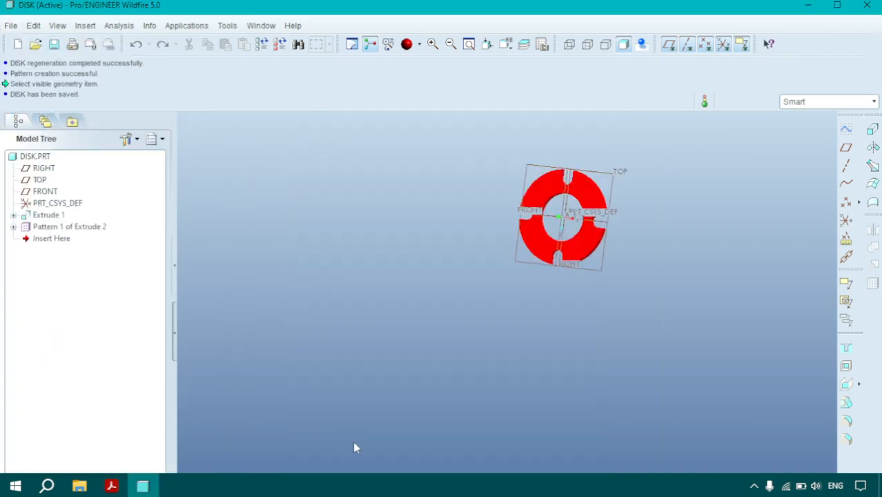
# Close the Disk part's window
pyautogui.click(11, 27)
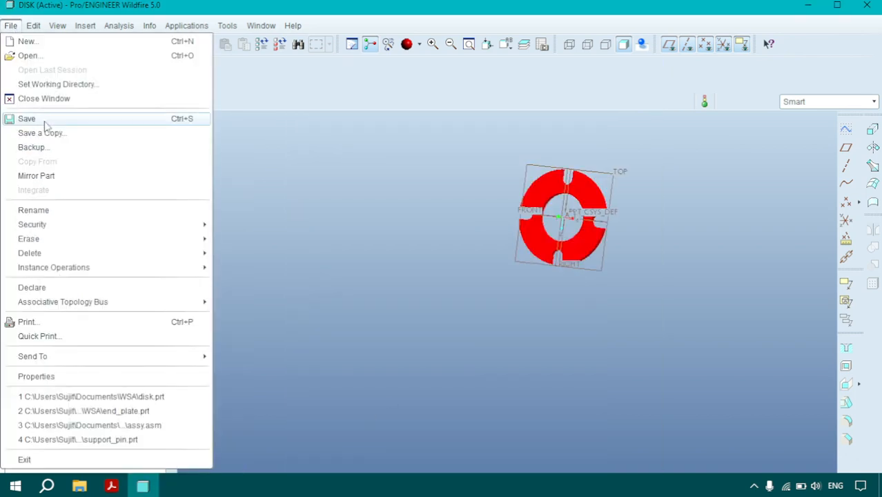
pyautogui.click(28, 94)
# Switch to the PDF drawing and examine the Support Pin's diameters, section lengths and chamfer size
pyautogui.click(112, 486)
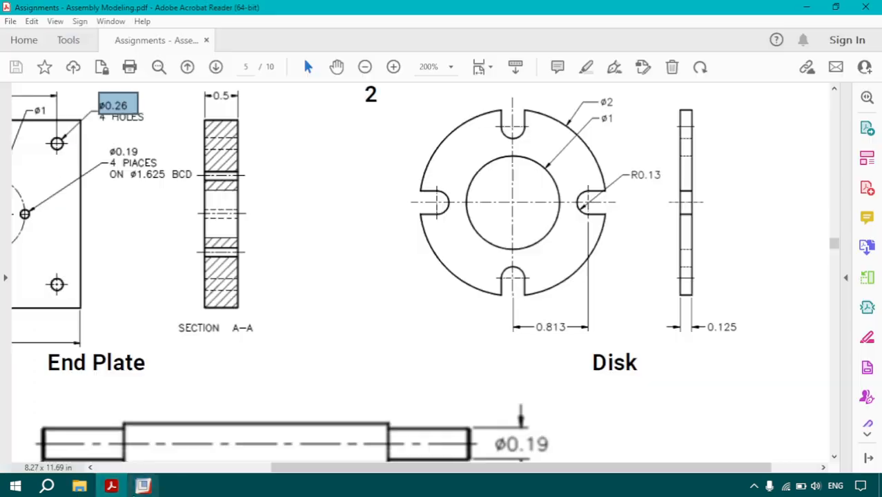
pyautogui.keyDown('ctrl'); pyautogui.scroll(-2, 373, 420); pyautogui.keyUp('ctrl')
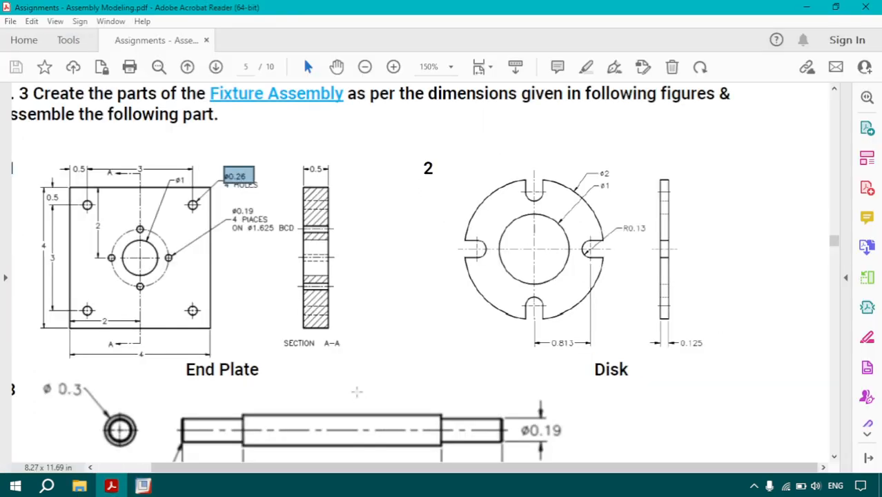
pyautogui.moveTo(354, 468); pyautogui.dragTo(319, 468)
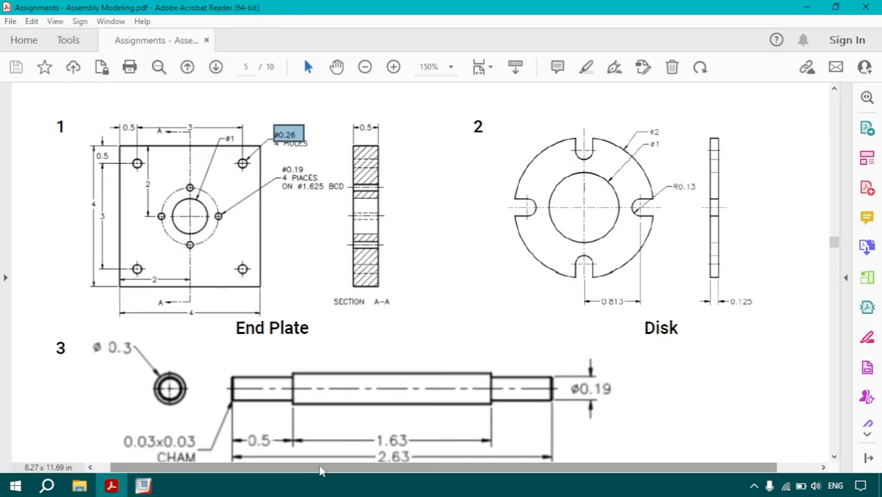
pyautogui.scroll(-4, 375, 398)
pyautogui.moveTo(409, 317); pyautogui.dragTo(498, 314)
pyautogui.click(391, 328)
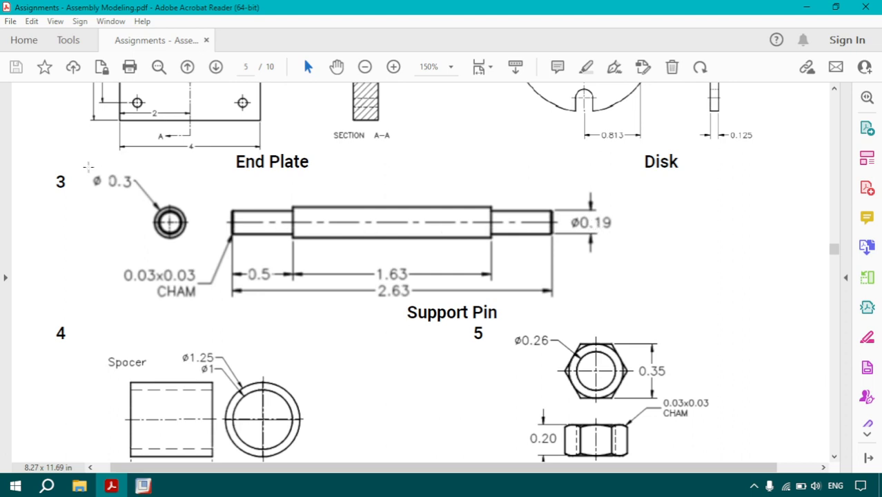
pyautogui.moveTo(89, 167); pyautogui.dragTo(141, 196)
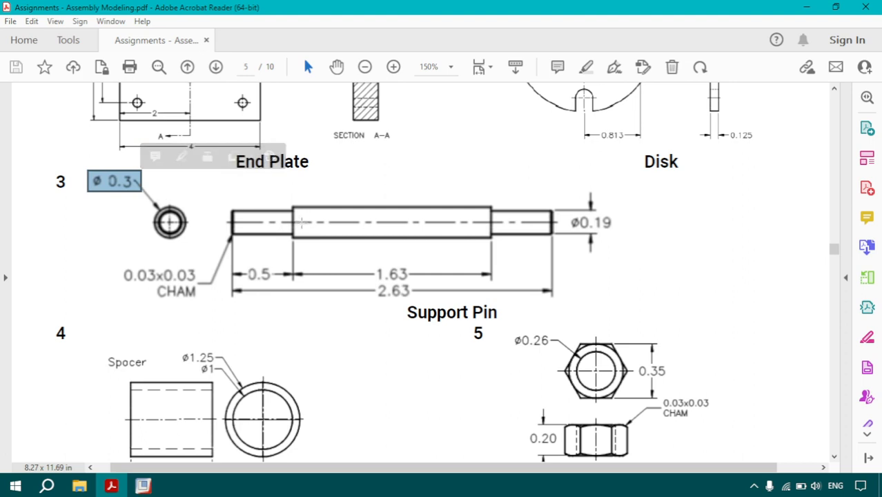
pyautogui.scroll(3, 301, 222)
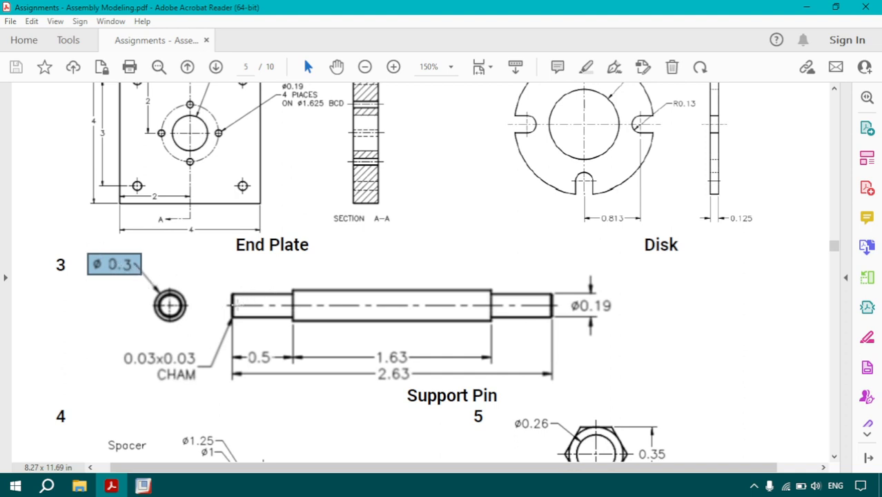
pyautogui.moveTo(353, 326); pyautogui.dragTo(642, 386)
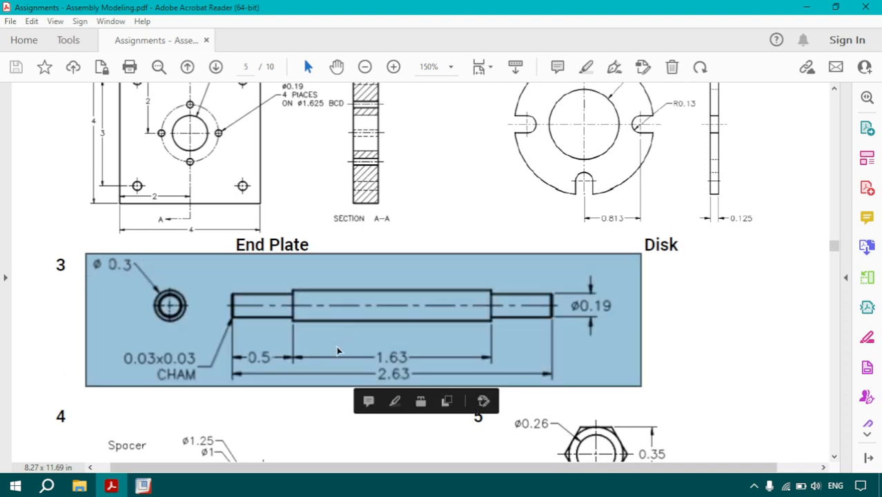
pyautogui.click(720, 331)
# In Pro/ENGINEER, create a new solid part named support_pin from the mmns_part_solid template instead of the default one
pyautogui.click(143, 486)
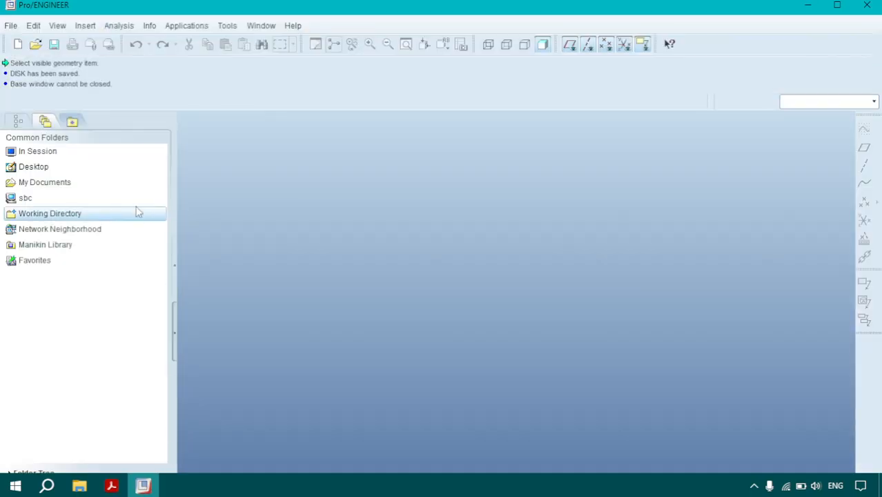
pyautogui.click(143, 487)
pyautogui.click(143, 487)
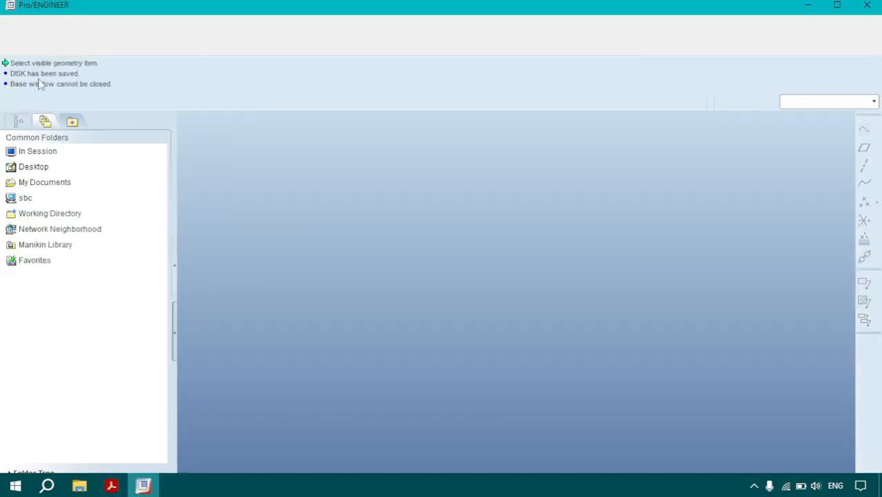
pyautogui.click(17, 43)
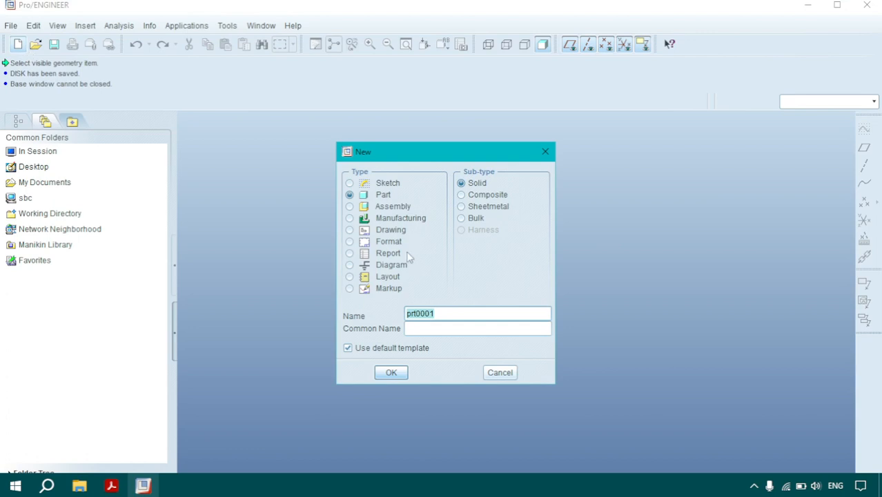
pyautogui.write('support_pin')
pyautogui.click(376, 348)
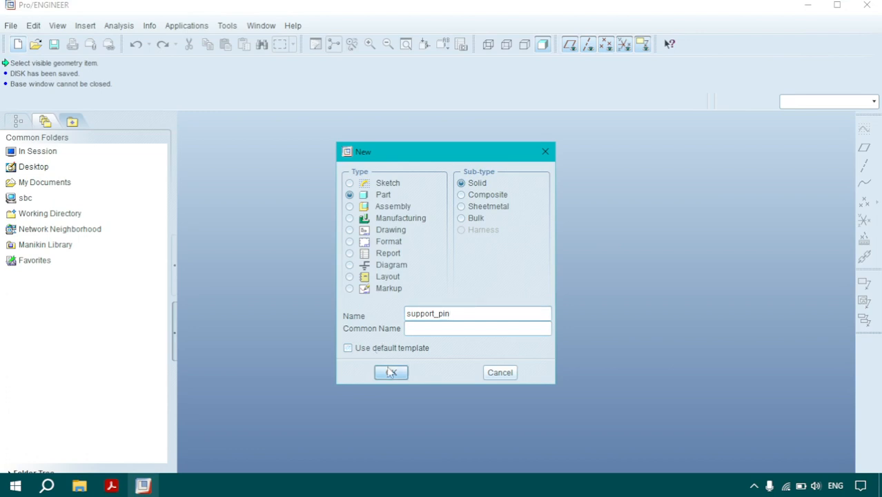
pyautogui.click(391, 372)
pyautogui.click(391, 187)
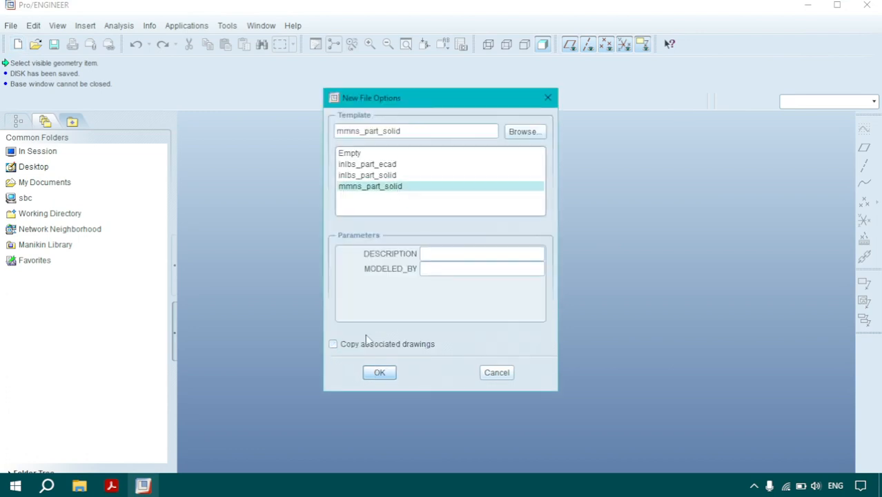
pyautogui.click(376, 373)
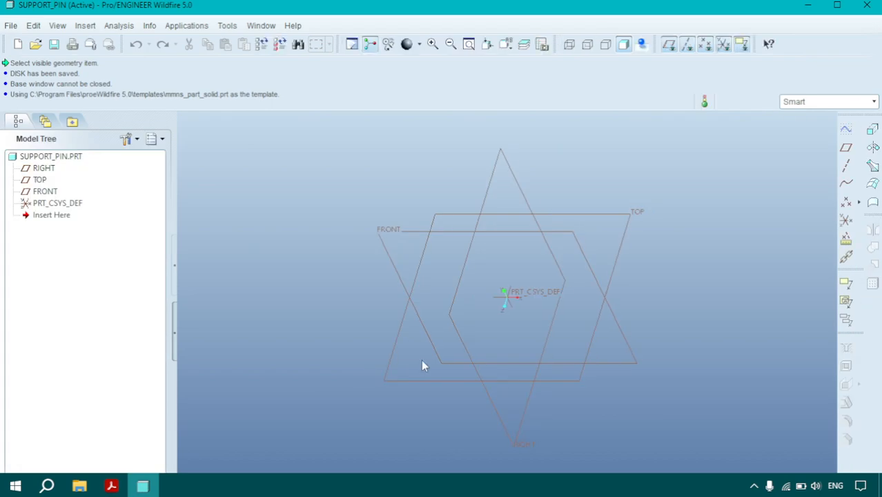
# Check the pin and assembly views in the PDF, and open an extrusion sketch on the TOP plane of the new part
pyautogui.click(112, 486)
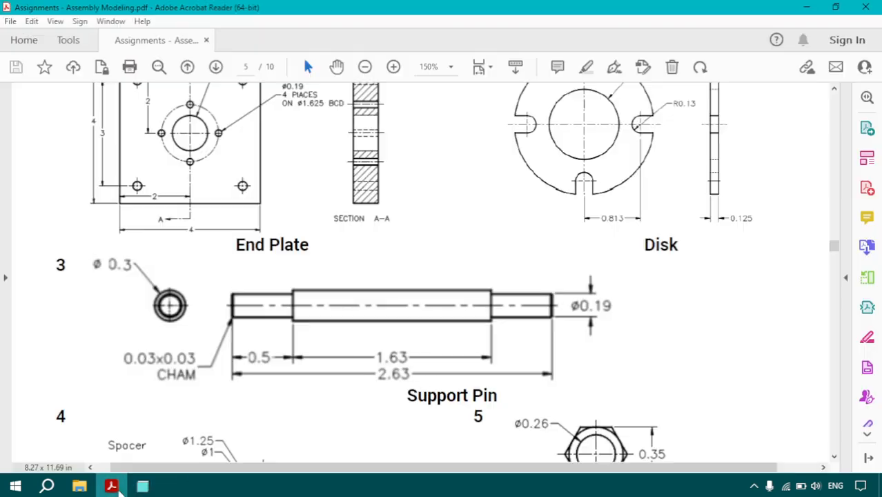
pyautogui.scroll(-8, 361, 347)
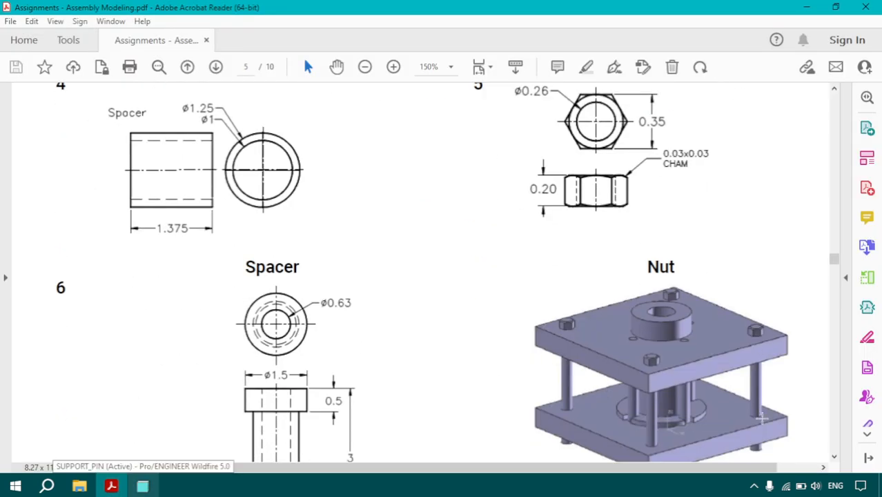
pyautogui.scroll(3, 759, 395)
pyautogui.scroll(1, 398, 305)
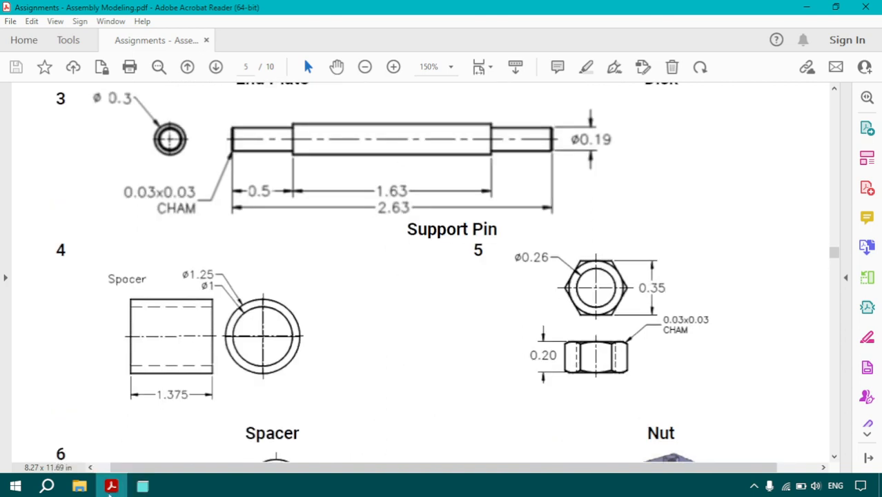
pyautogui.click(142, 486)
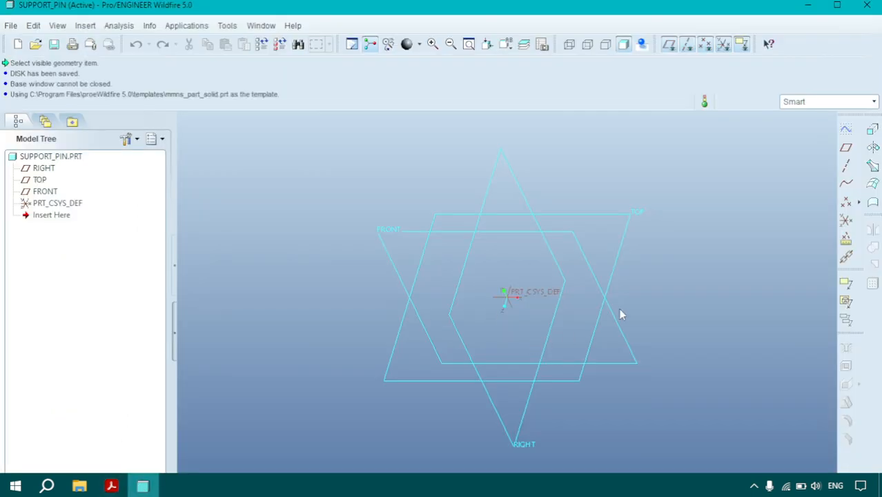
pyautogui.click(872, 135)
pyautogui.click(51, 101)
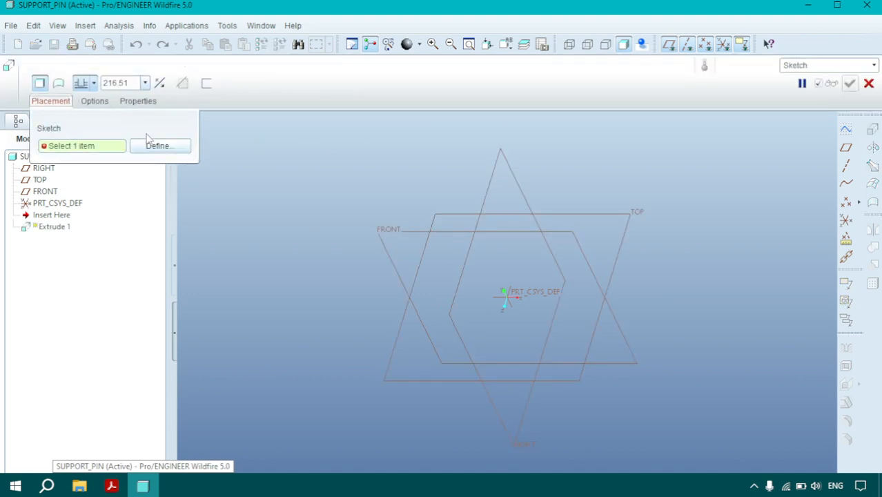
pyautogui.click(159, 146)
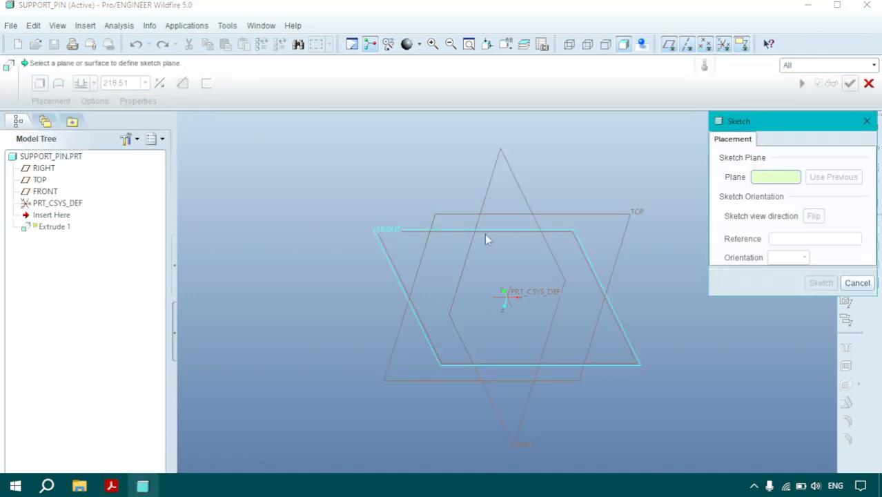
pyautogui.click(629, 210)
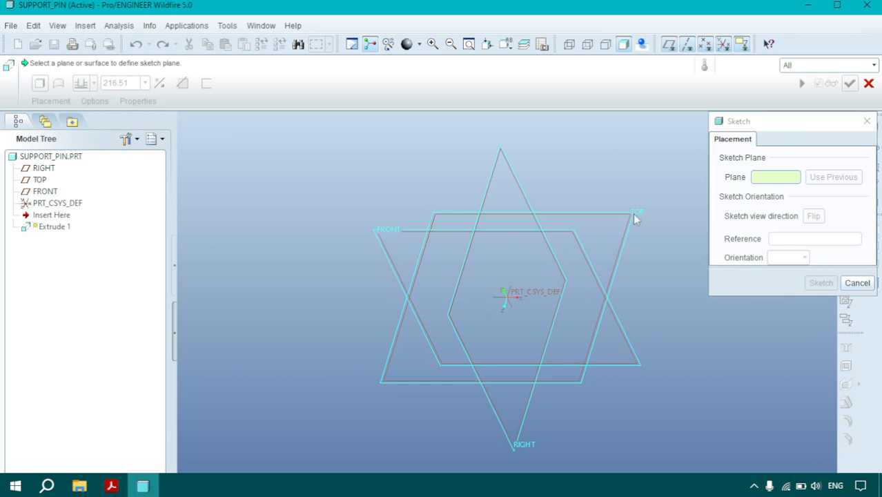
pyautogui.click(821, 283)
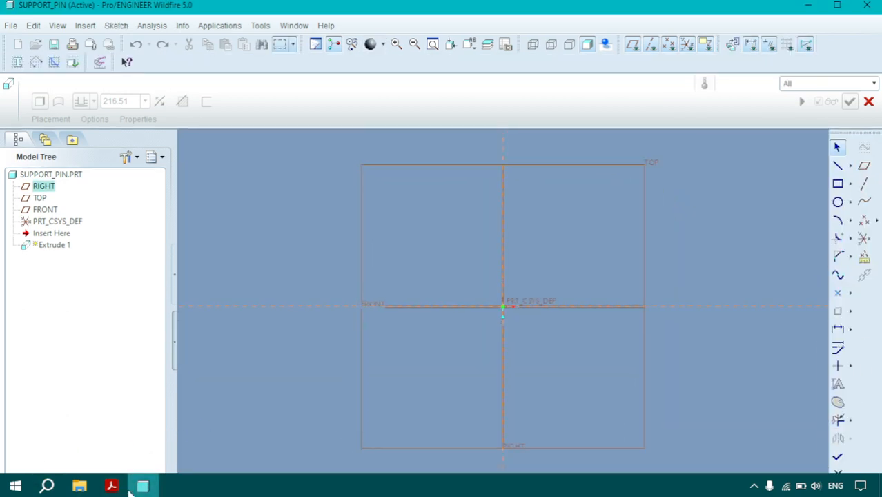
# Sketch a circle centred on the origin, set its diameter to 0.25 and finish the sketch
pyautogui.click(838, 202)
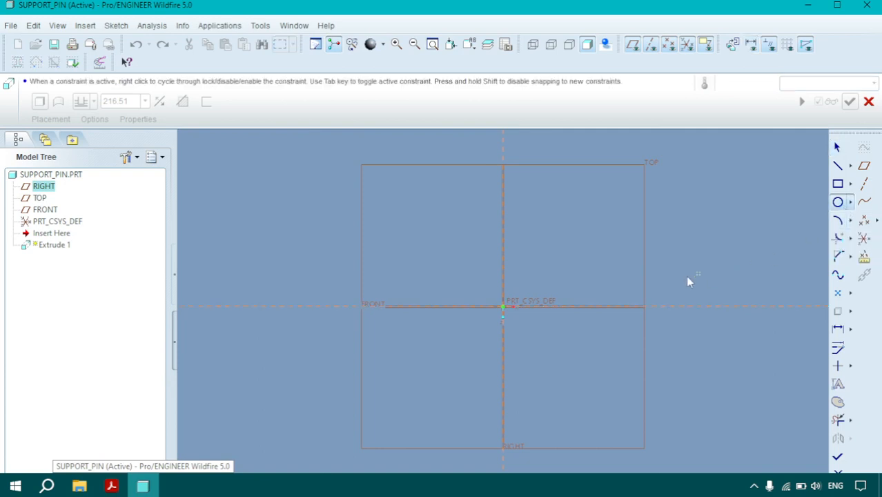
pyautogui.click(503, 306)
pyautogui.click(468, 286)
pyautogui.middleClick(464, 274)
pyautogui.doubleClick(449, 272)
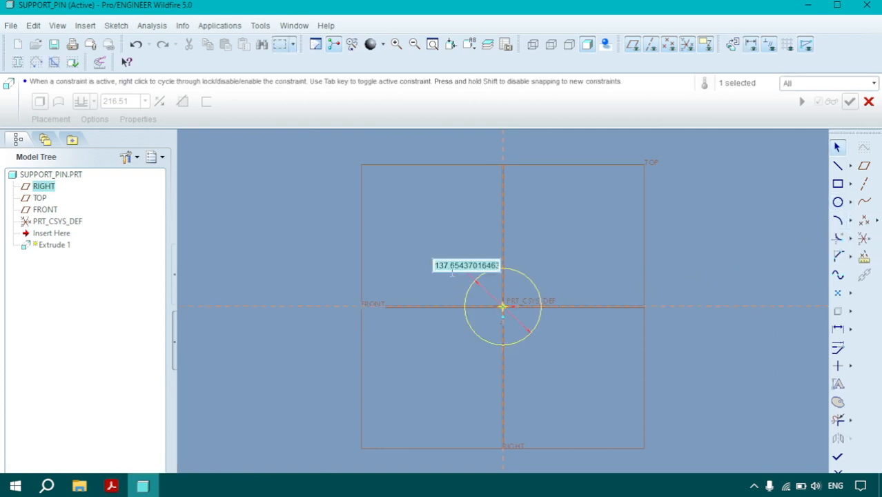
pyautogui.write('0.25')
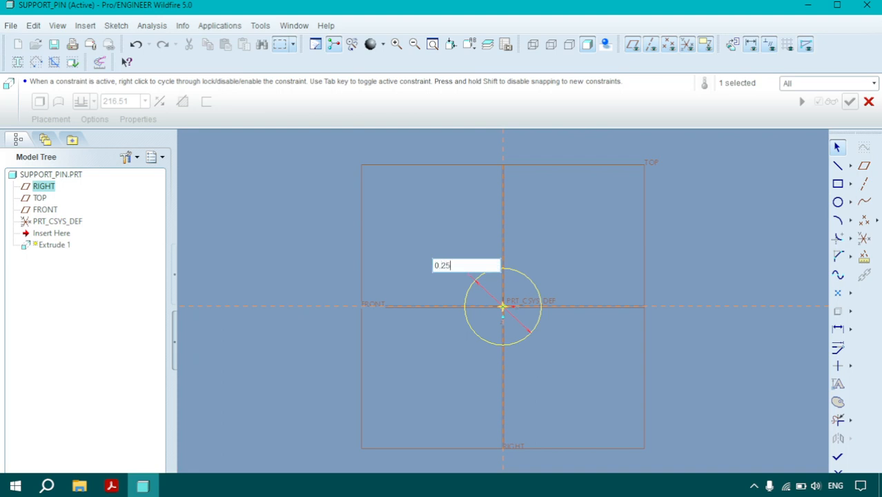
pyautogui.press('Return')
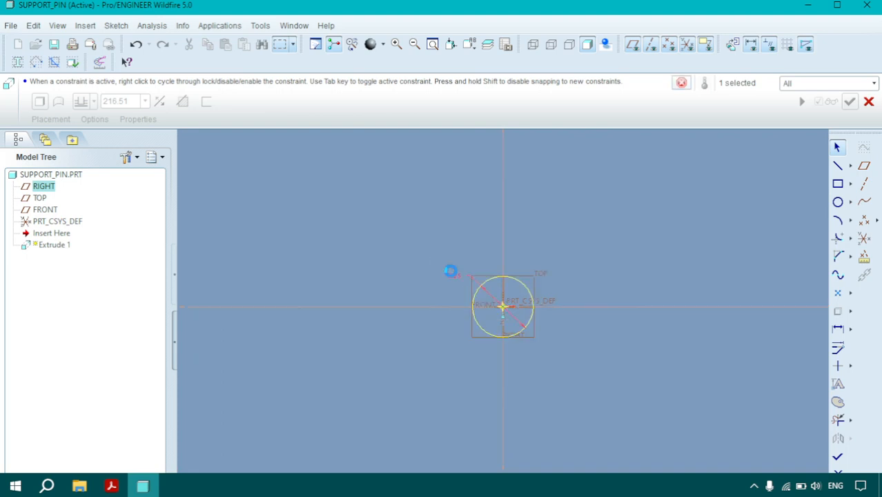
pyautogui.click(837, 459)
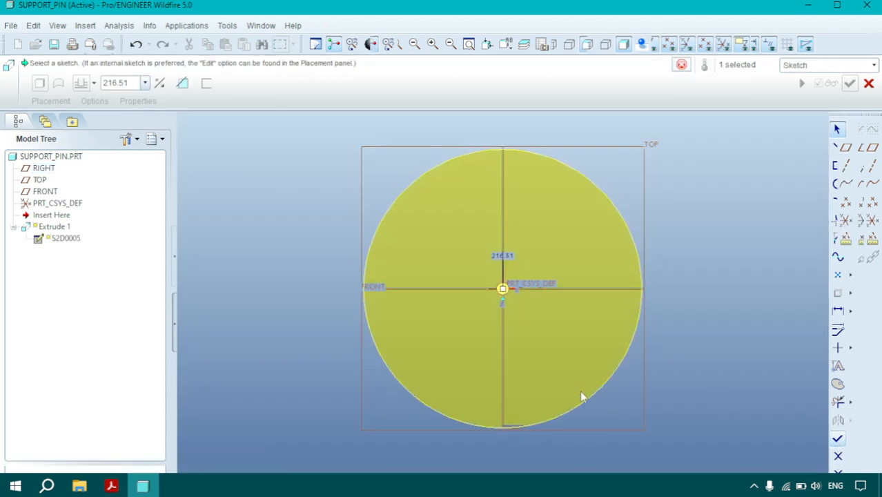
# Look up the pin's middle section length in the PDF and set the circle's extrusion depth to 1.63
pyautogui.moveTo(466, 304)
pyautogui.mouseDown(button='middle')
pyautogui.moveTo(459, 281)
pyautogui.moveTo(449, 287)
pyautogui.moveTo(481, 305)
pyautogui.mouseUp(button='middle')
pyautogui.click(143, 486)
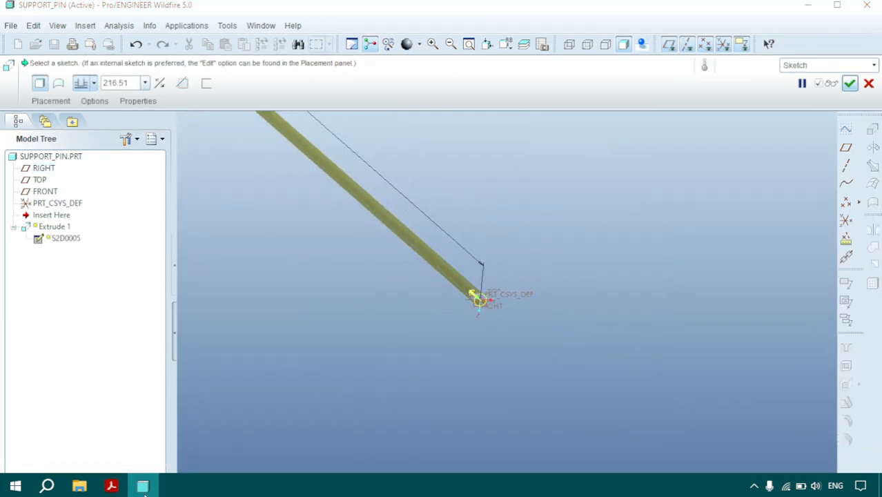
pyautogui.click(143, 486)
pyautogui.click(111, 486)
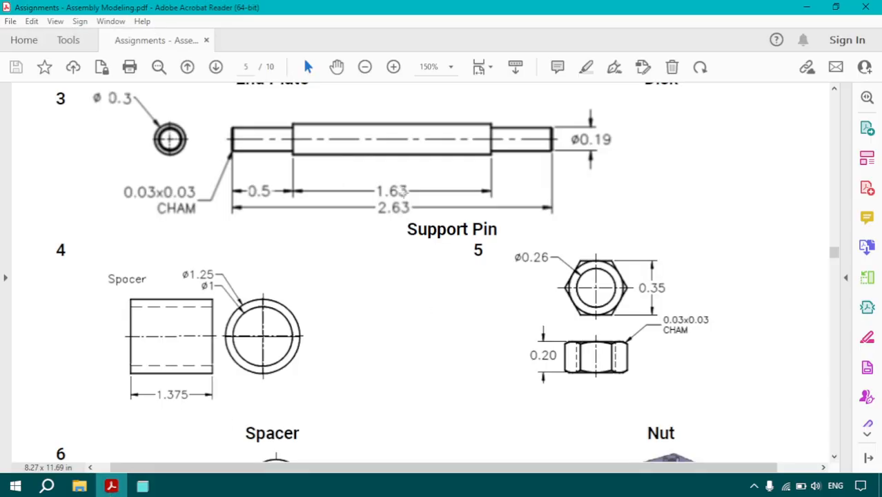
pyautogui.click(143, 486)
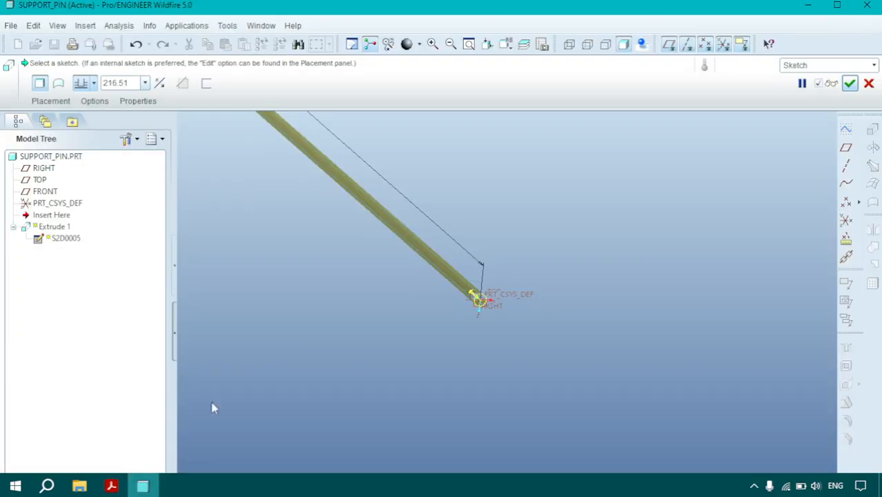
pyautogui.doubleClick(123, 82)
pyautogui.write('1')
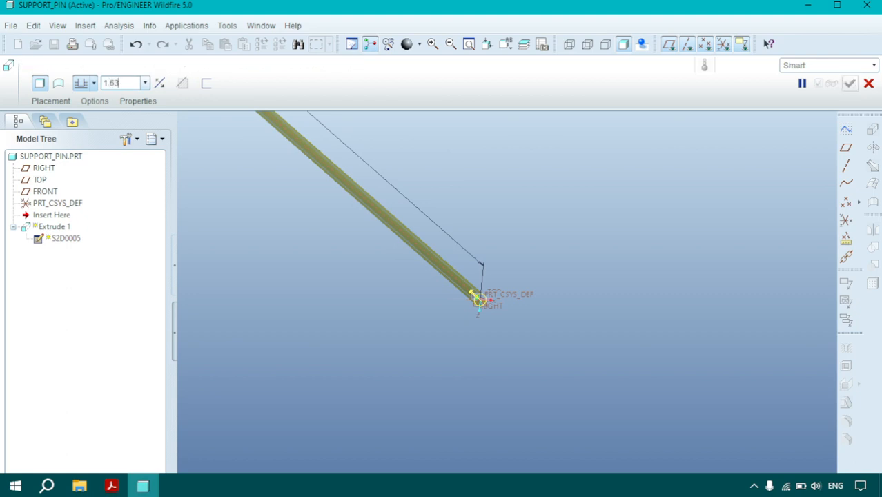
pyautogui.write('.63')
pyautogui.press('Return')
pyautogui.scroll(3, 473, 304)
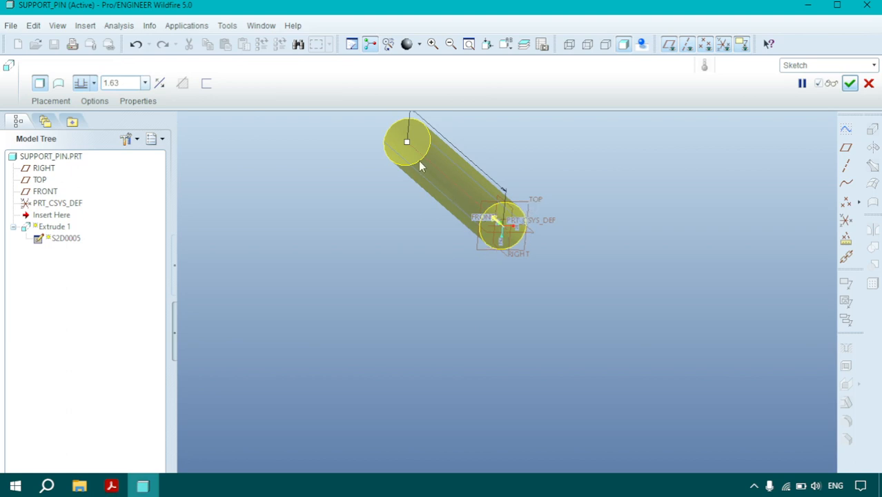
# Make the extrusion symmetric about the sketch plane and complete the feature
pyautogui.click(94, 83)
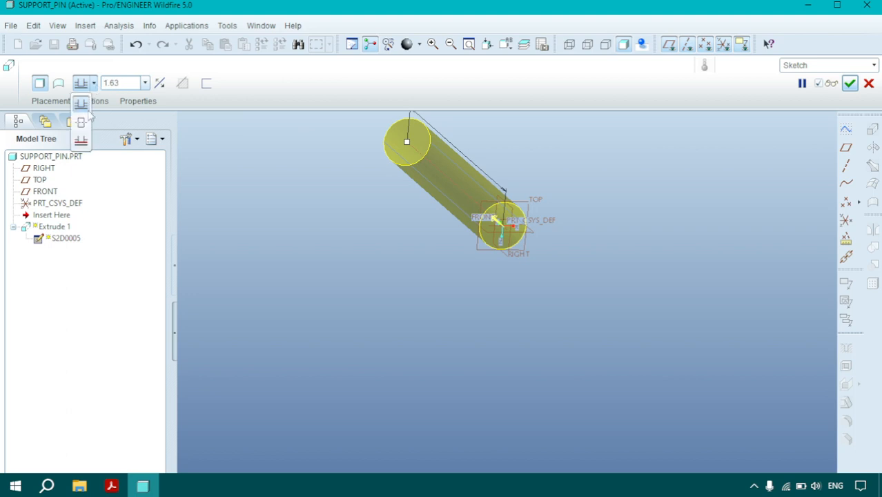
pyautogui.click(81, 124)
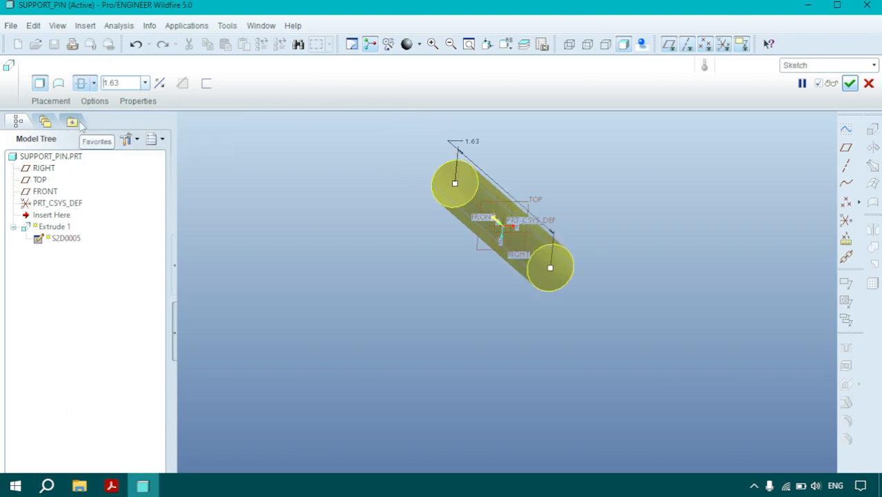
pyautogui.click(850, 82)
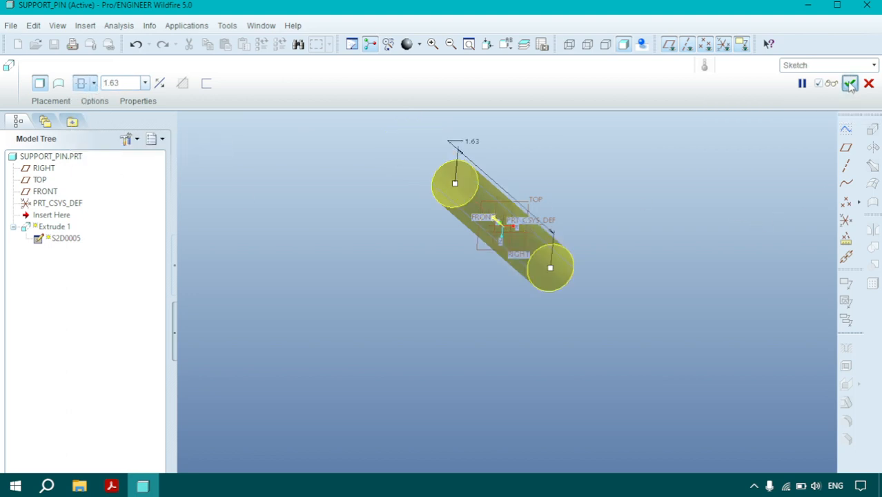
# Check the pin's end section in the PDF and open a new extrusion sketch on one flat end face of the middle cylinder
pyautogui.hotkey('alt', 'Tab')
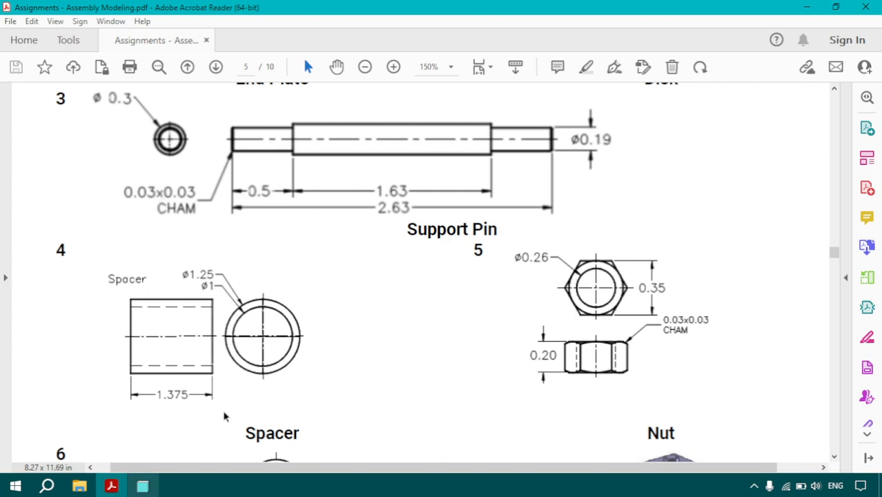
pyautogui.click(142, 487)
pyautogui.click(874, 130)
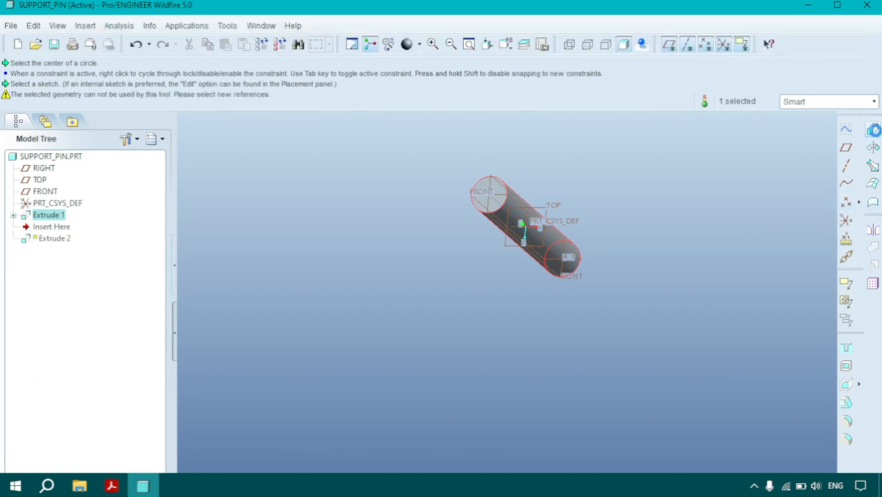
pyautogui.click(51, 101)
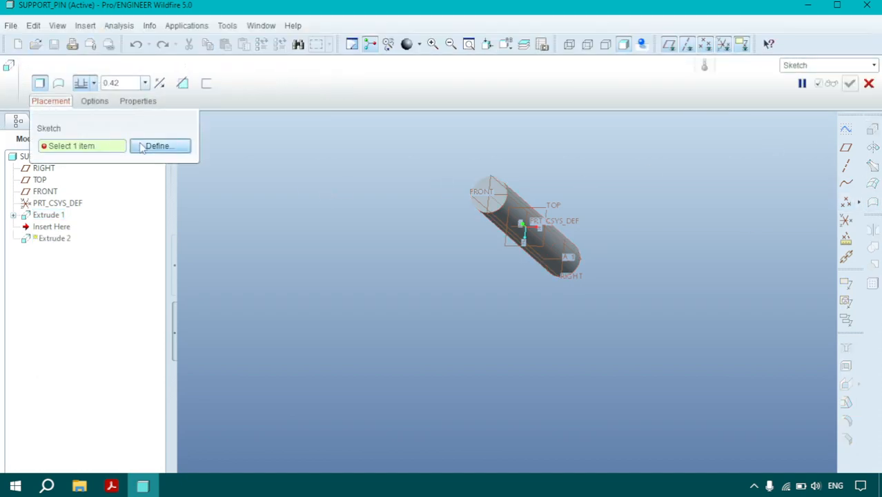
pyautogui.click(142, 147)
pyautogui.scroll(3, 490, 197)
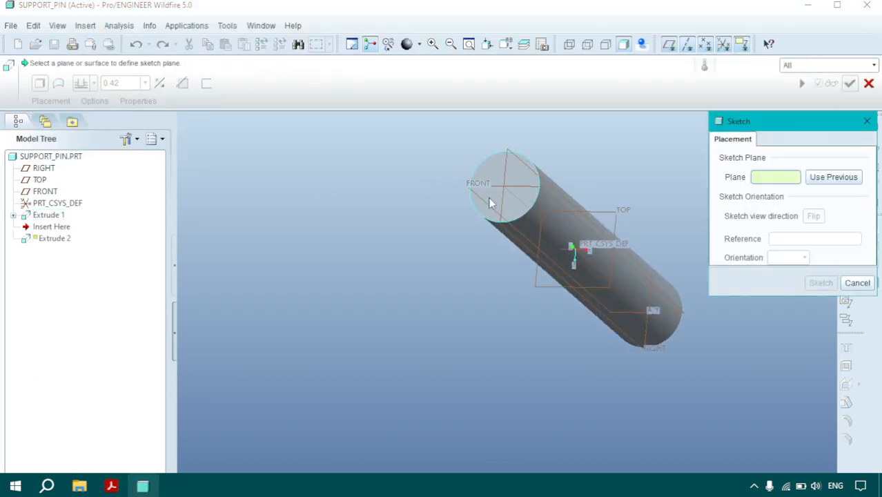
pyautogui.click(521, 180)
pyautogui.click(814, 282)
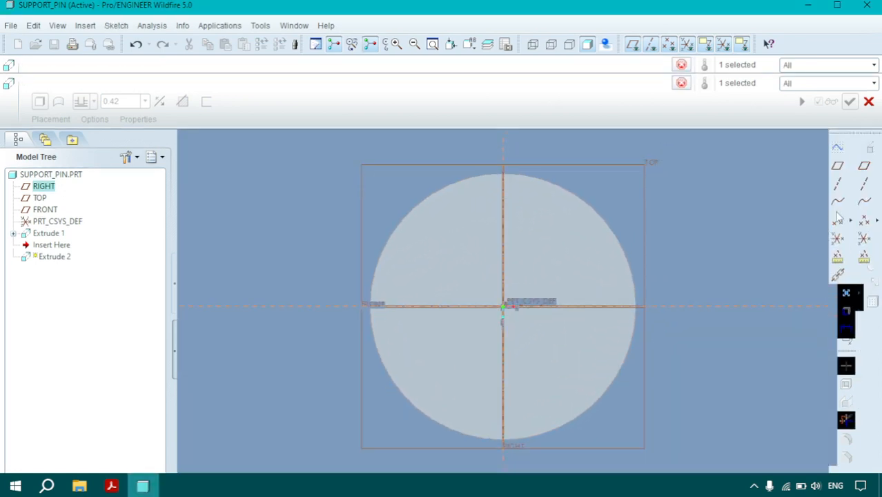
# Sketch a circle centred on the origin of the end face and set its diameter to 0.19
pyautogui.click(838, 202)
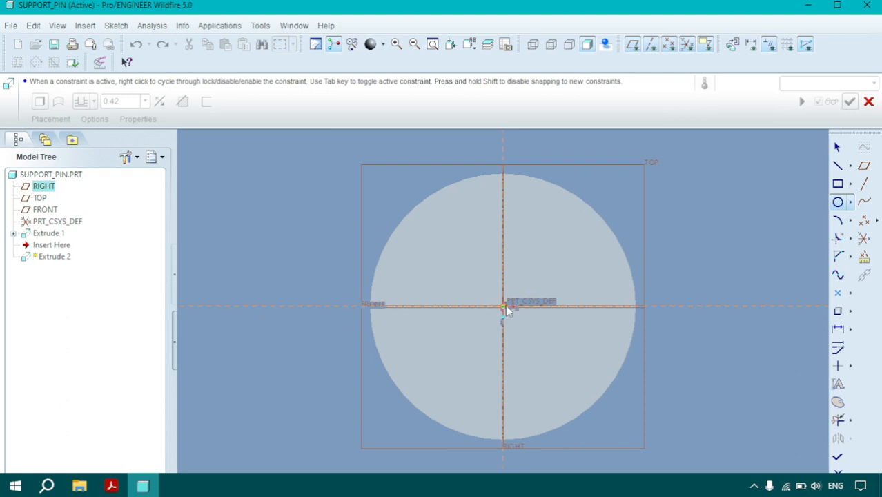
pyautogui.click(503, 306)
pyautogui.middleClick(457, 273)
pyautogui.doubleClick(459, 280)
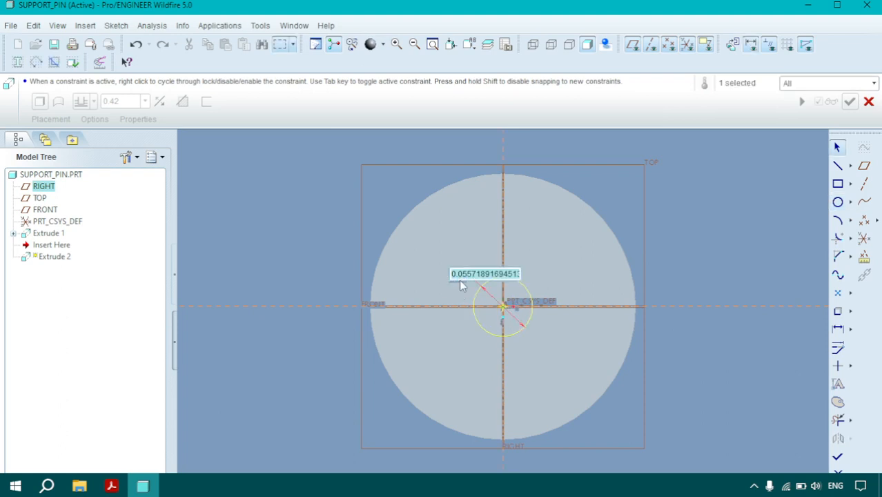
pyautogui.write('0.19')
pyautogui.press('Return')
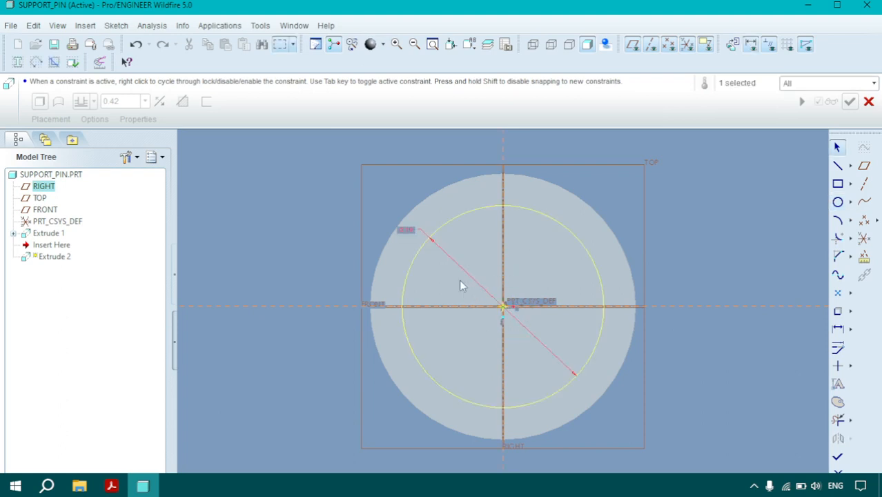
# Look up the end section's length in the PDF, finish the sketch and extrude the circle 0.50 outward from the end face
pyautogui.click(111, 486)
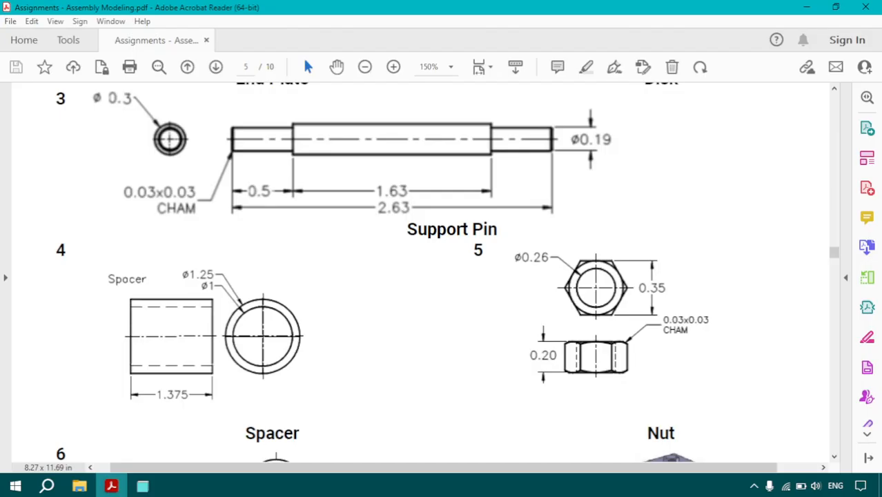
pyautogui.click(142, 485)
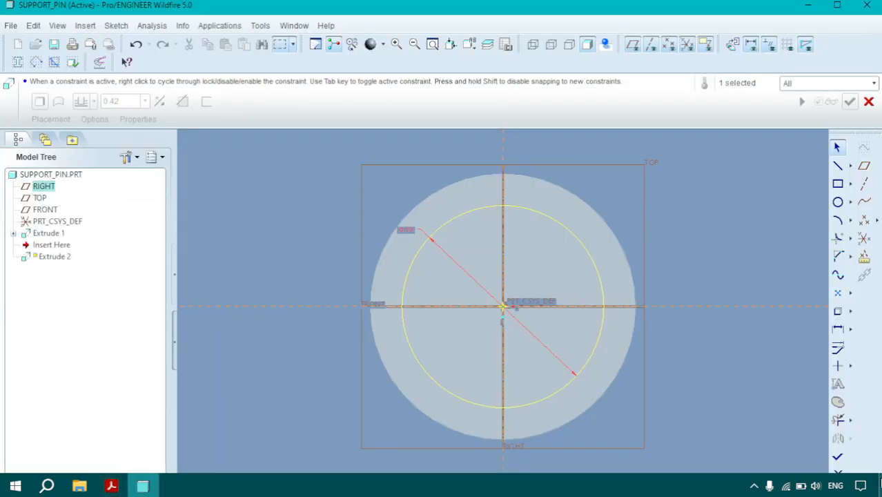
pyautogui.click(835, 460)
pyautogui.doubleClick(111, 82)
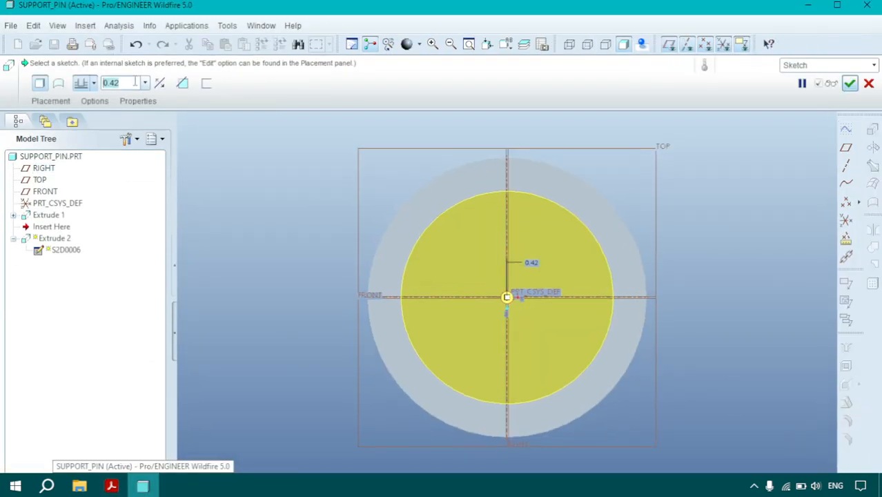
pyautogui.write('0.50')
pyautogui.press('Return')
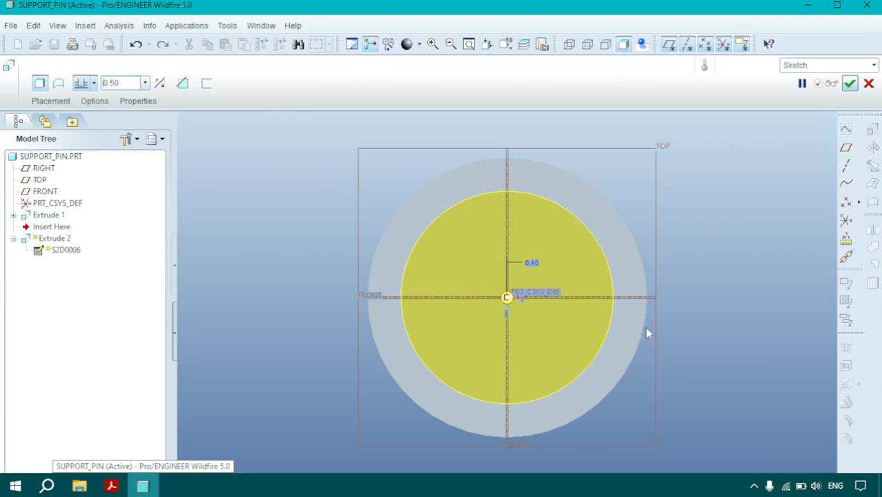
pyautogui.moveTo(649, 331); pyautogui.dragTo(625, 265, button='middle')
pyautogui.scroll(4, 661, 281)
pyautogui.scroll(2, 623, 269)
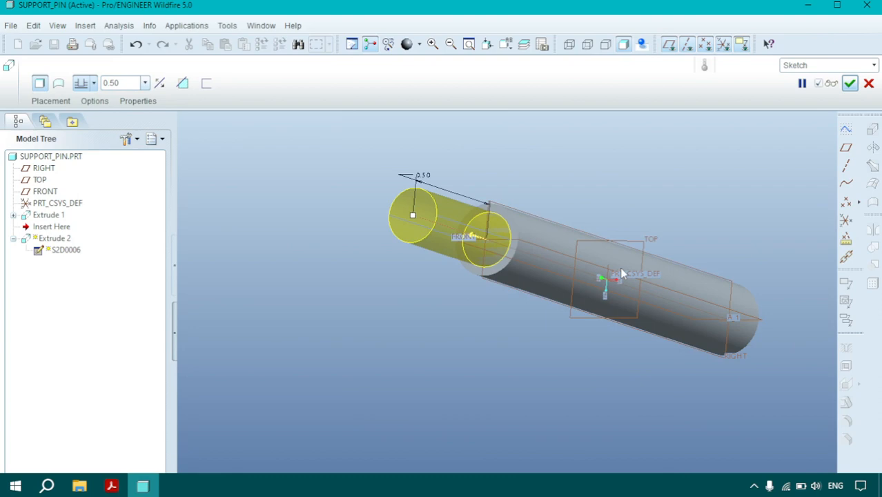
pyautogui.middleClick(542, 311)
pyautogui.moveTo(542, 311); pyautogui.dragTo(495, 317, button='middle')
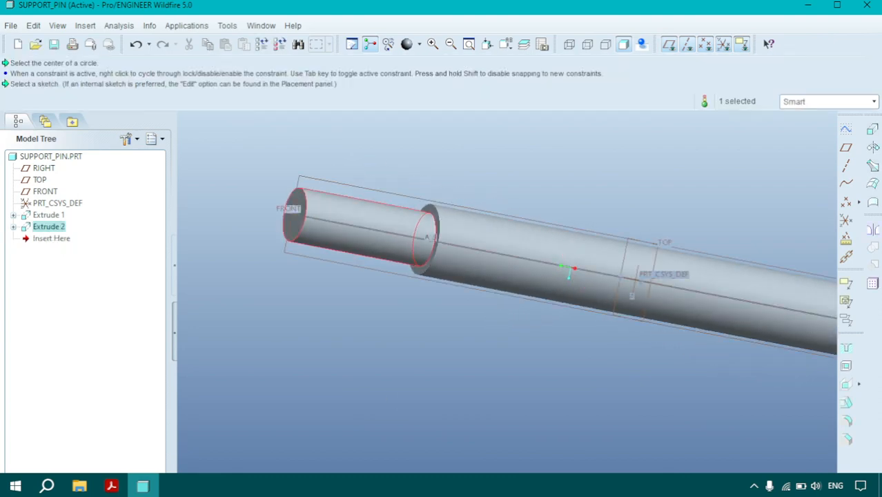
# Look up the chamfer size in the PDF and add a 0.03 D x D chamfer to the outer edge of the narrow end
pyautogui.click(111, 486)
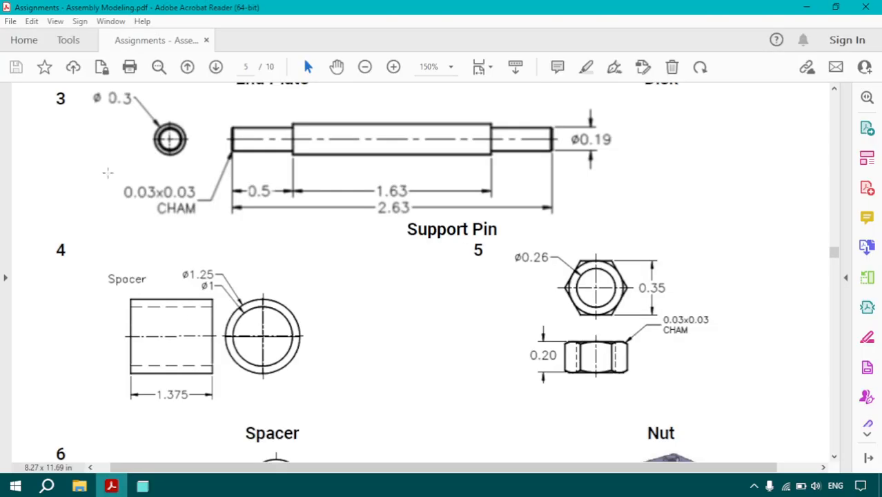
pyautogui.moveTo(107, 173); pyautogui.dragTo(206, 219)
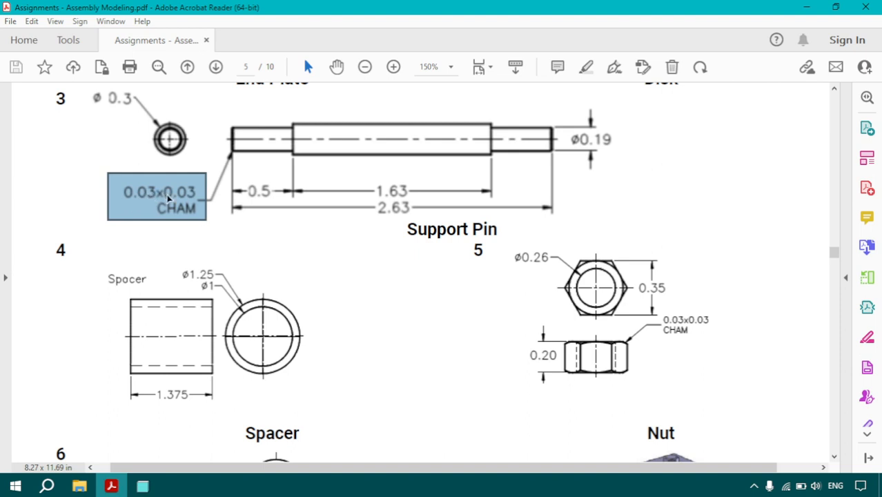
pyautogui.click(143, 486)
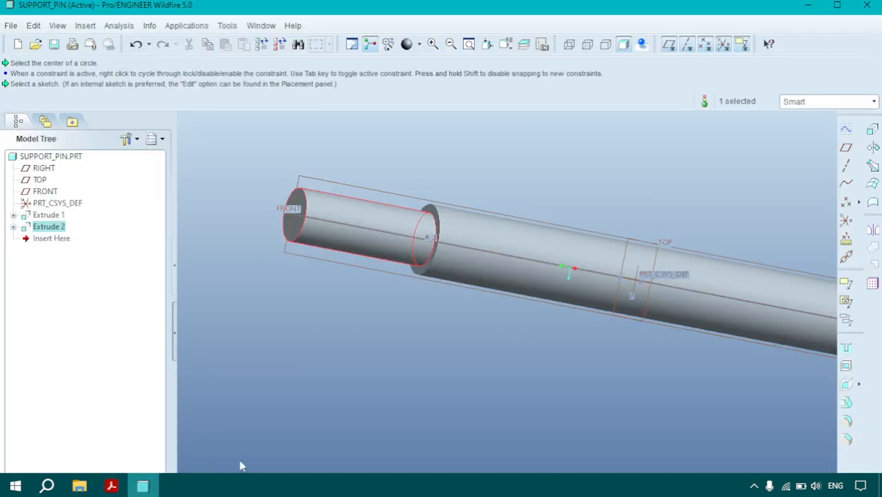
pyautogui.click(537, 409)
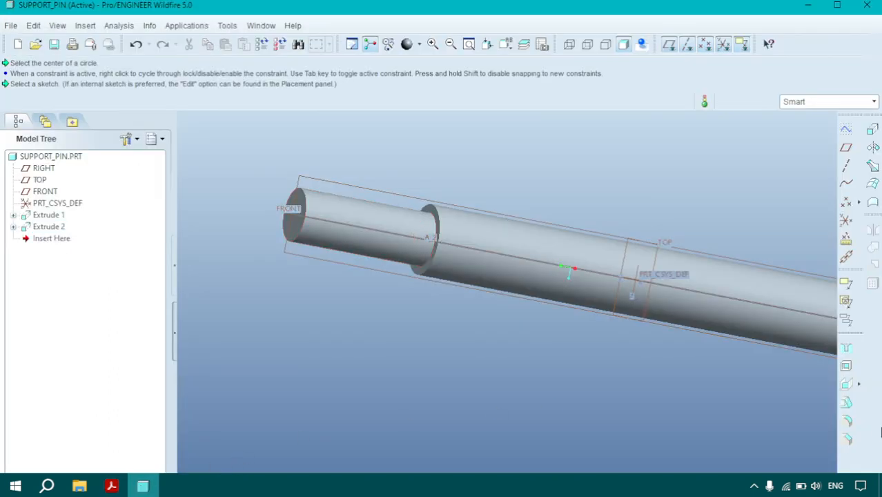
pyautogui.click(847, 439)
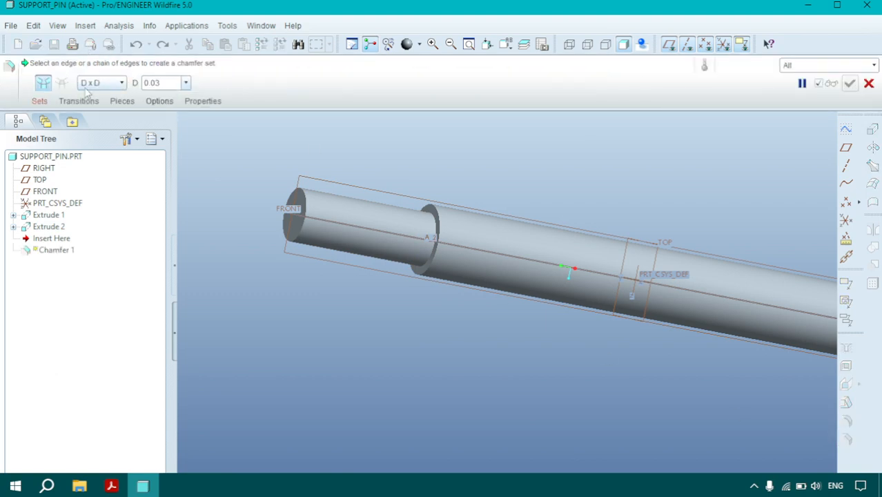
pyautogui.moveTo(146, 82); pyautogui.dragTo(160, 82)
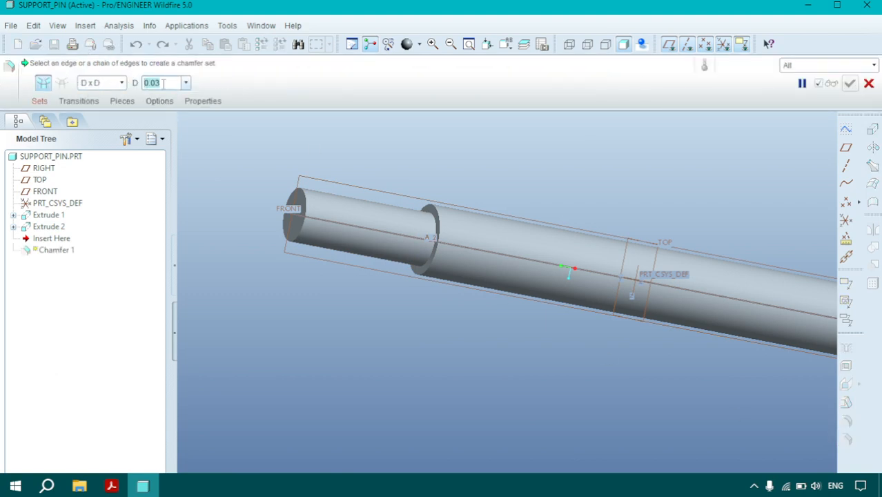
pyautogui.click(164, 83)
pyautogui.click(306, 204)
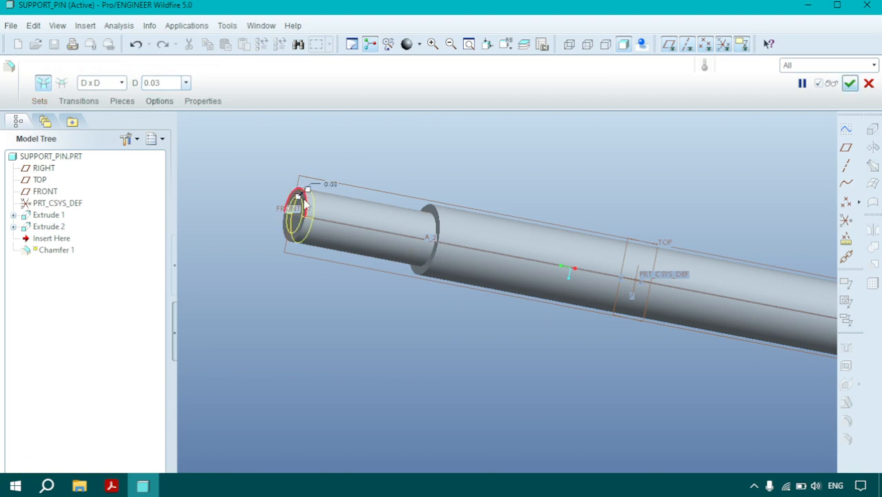
pyautogui.click(850, 83)
pyautogui.scroll(-3, 519, 202)
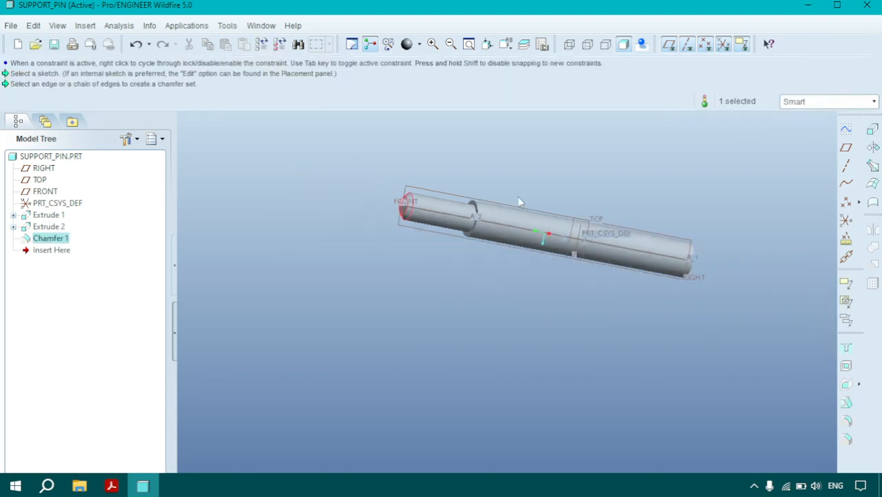
# Group the narrow end's extrusion and its chamfer into one local group
pyautogui.click(285, 275)
pyautogui.click(48, 227)
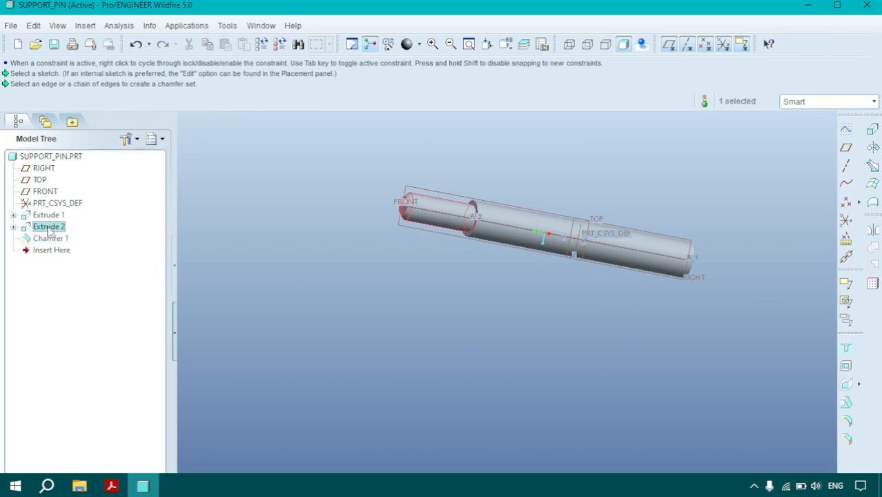
pyautogui.keyDown('ctrl'); pyautogui.click(47, 238); pyautogui.keyUp('ctrl')
pyautogui.rightClick(47, 242)
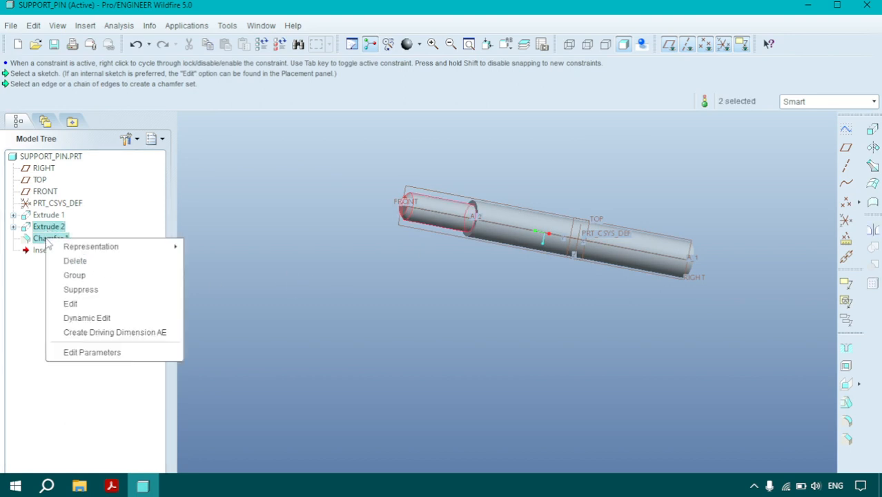
pyautogui.click(73, 274)
pyautogui.click(295, 312)
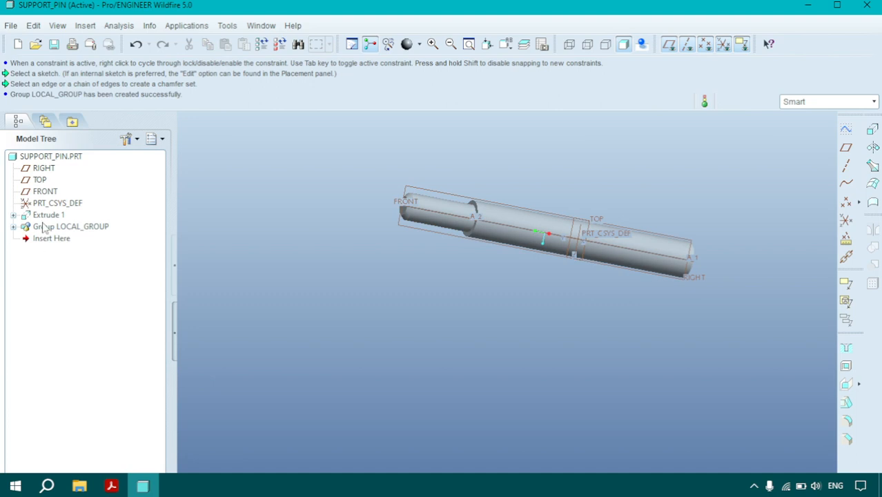
# Mirror the grouped narrow end about the TOP plane to create the pin's opposite end
pyautogui.click(45, 226)
pyautogui.scroll(5, 589, 230)
pyautogui.scroll(-5, 601, 199)
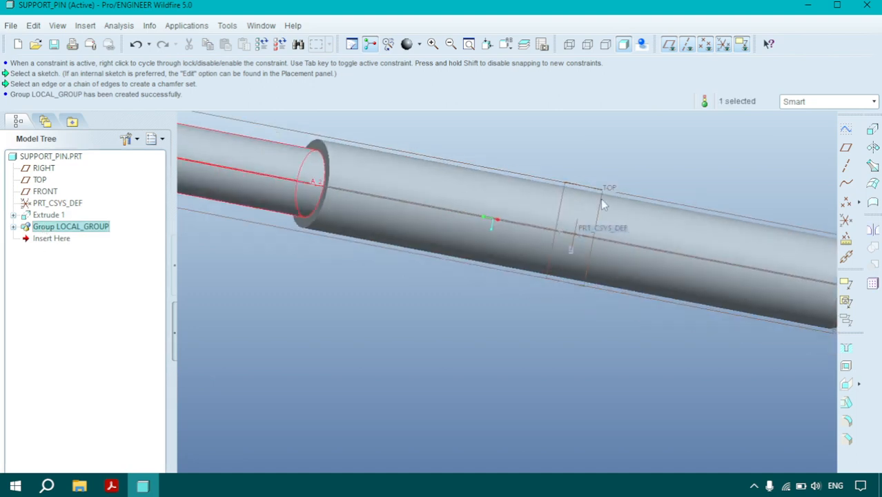
pyautogui.moveTo(602, 216); pyautogui.dragTo(592, 236, button='middle')
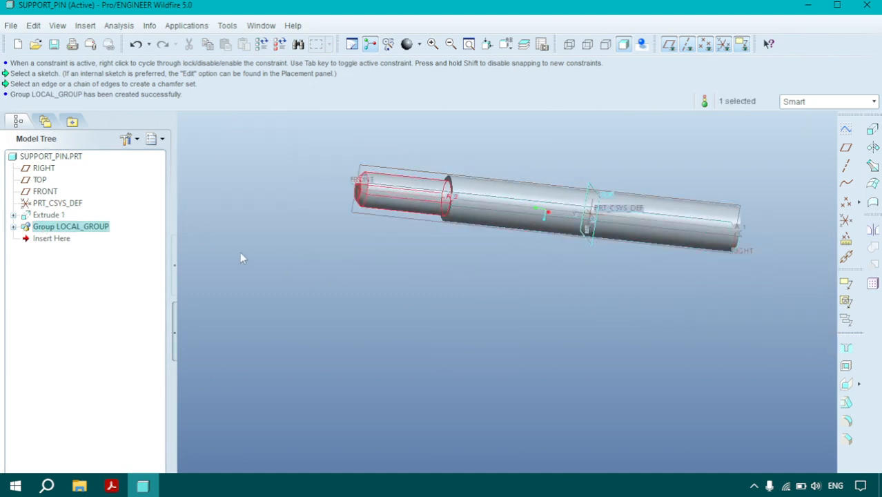
pyautogui.click(874, 283)
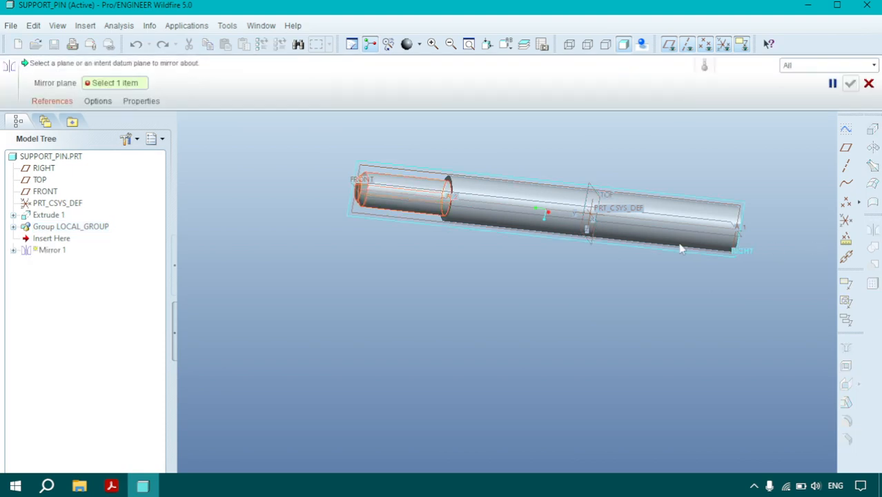
pyautogui.scroll(3, 595, 210)
pyautogui.click(612, 191)
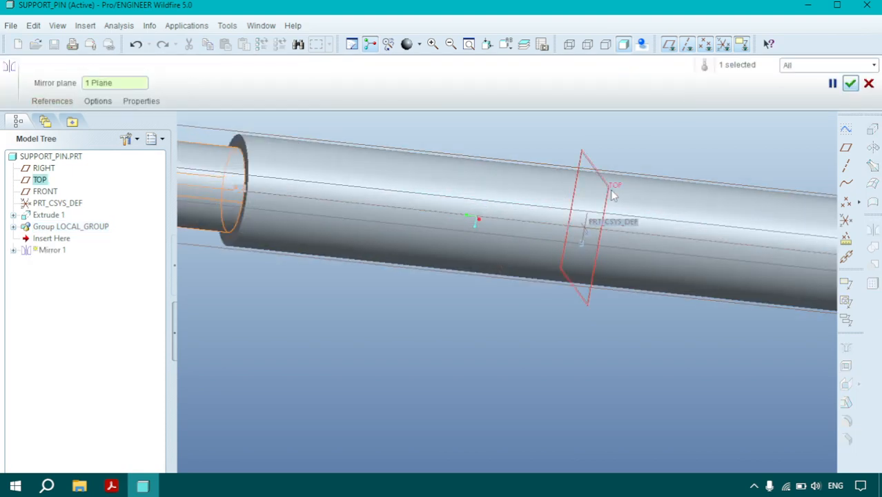
pyautogui.scroll(-3, 612, 192)
pyautogui.click(850, 83)
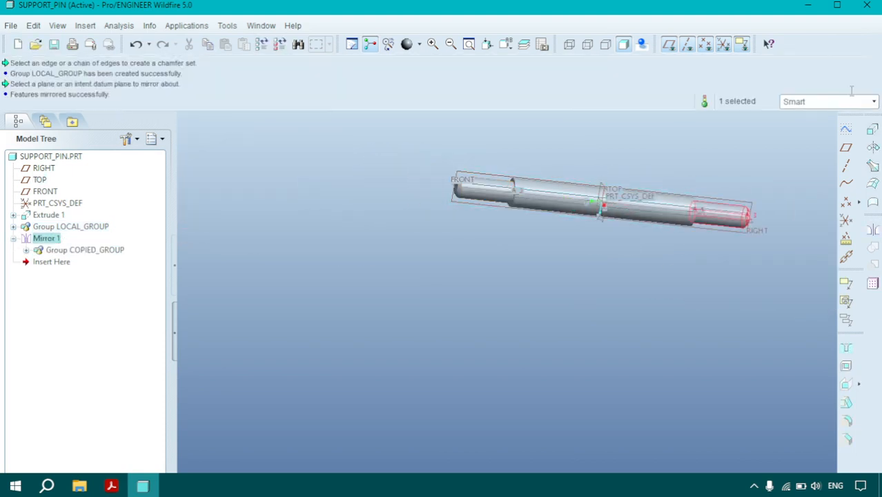
# Apply the yellow appearance from My Appearances to the whole support pin part
pyautogui.moveTo(624, 213); pyautogui.dragTo(668, 220, button='middle')
pyautogui.scroll(2, 474, 184)
pyautogui.click(542, 249)
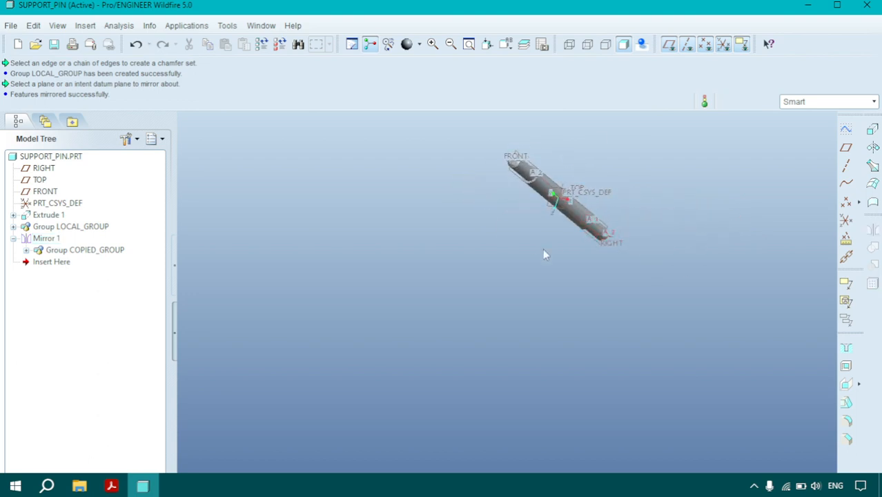
pyautogui.moveTo(553, 241); pyautogui.dragTo(593, 118, button='middle')
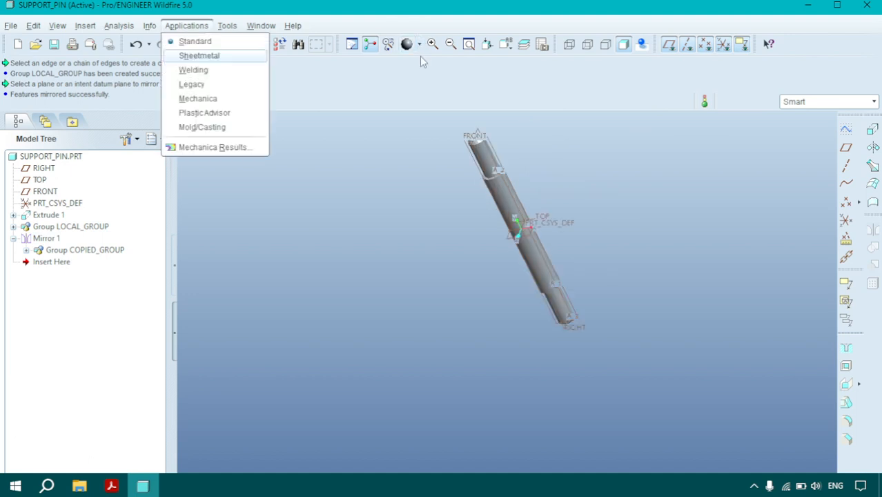
pyautogui.press('Escape')
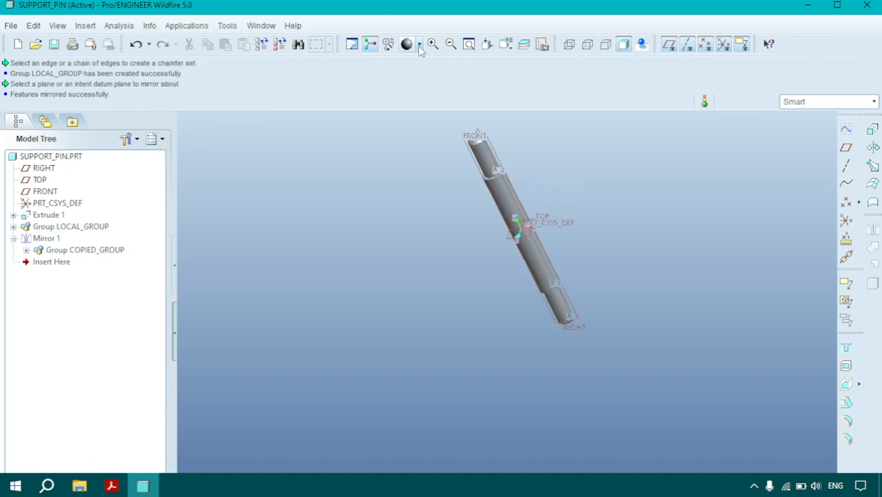
pyautogui.click(419, 45)
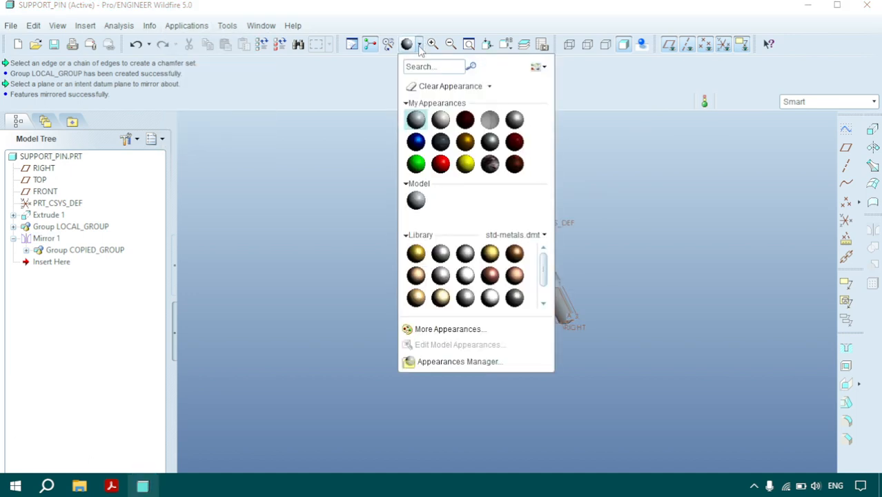
pyautogui.click(469, 163)
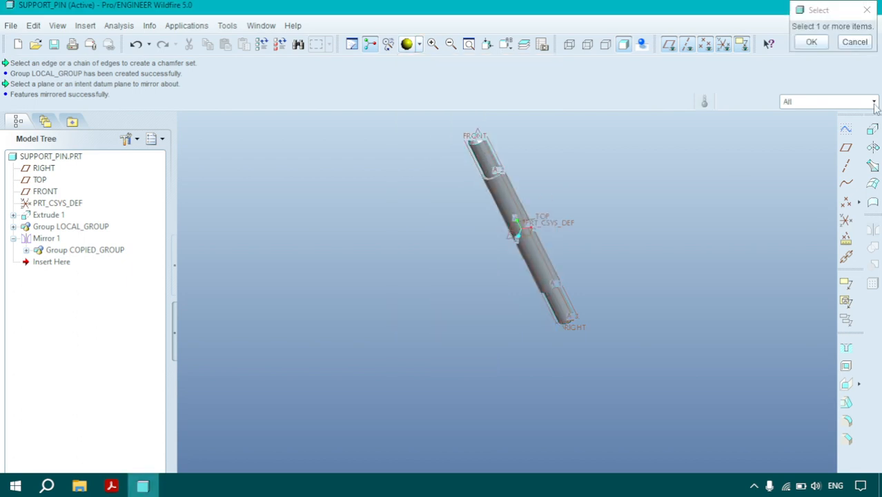
pyautogui.click(835, 101)
pyautogui.click(789, 160)
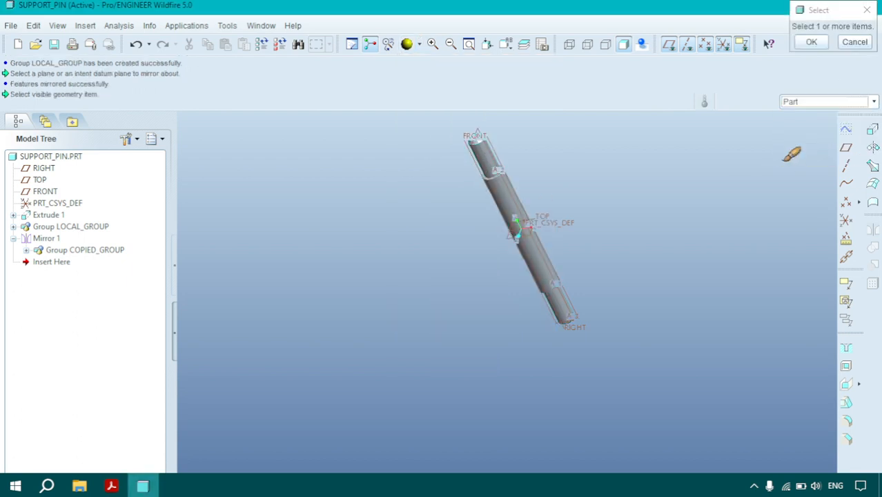
pyautogui.click(498, 149)
pyautogui.middleClick(498, 149)
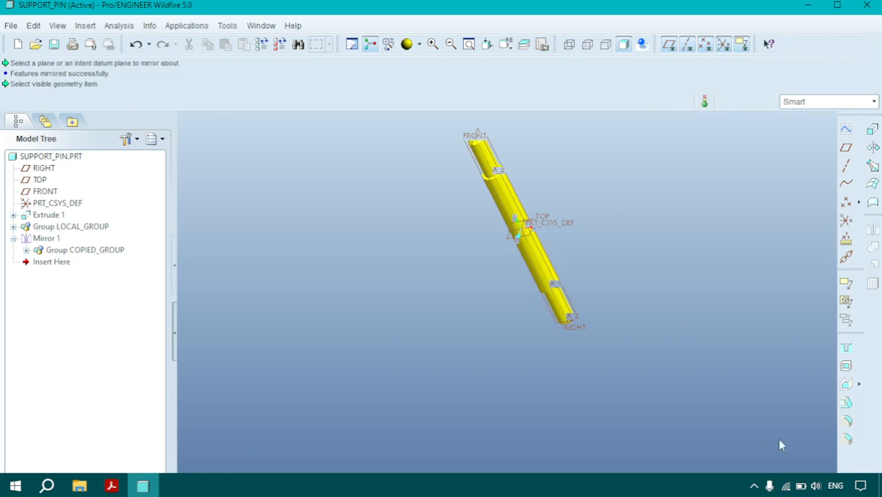
# Save the support pin part and close its window
pyautogui.click(755, 486)
pyautogui.click(687, 359)
pyautogui.click(10, 25)
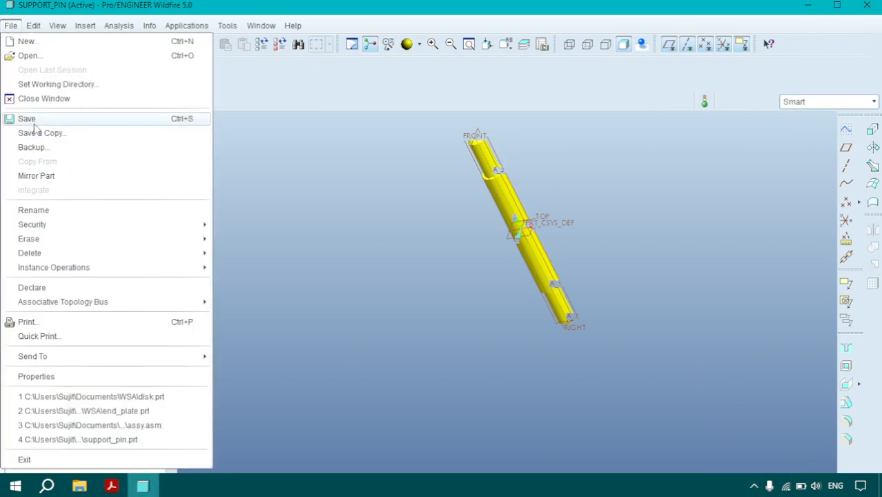
pyautogui.click(31, 118)
pyautogui.click(344, 453)
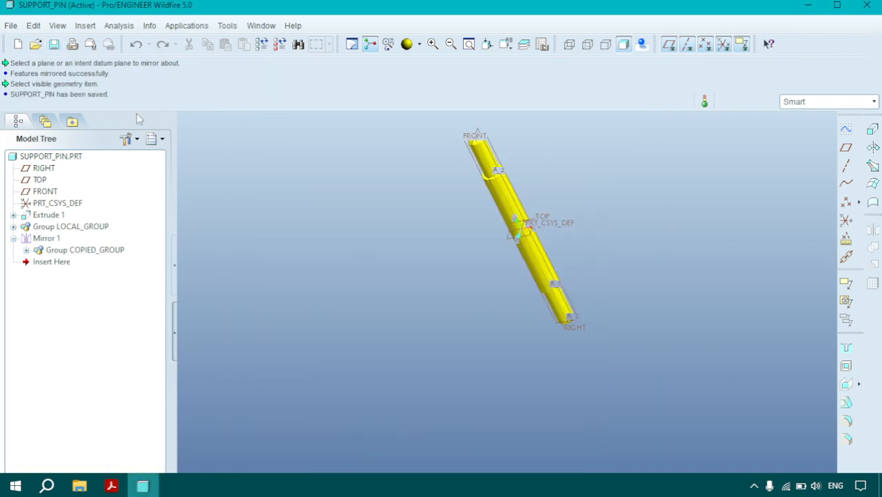
pyautogui.click(10, 25)
pyautogui.click(38, 99)
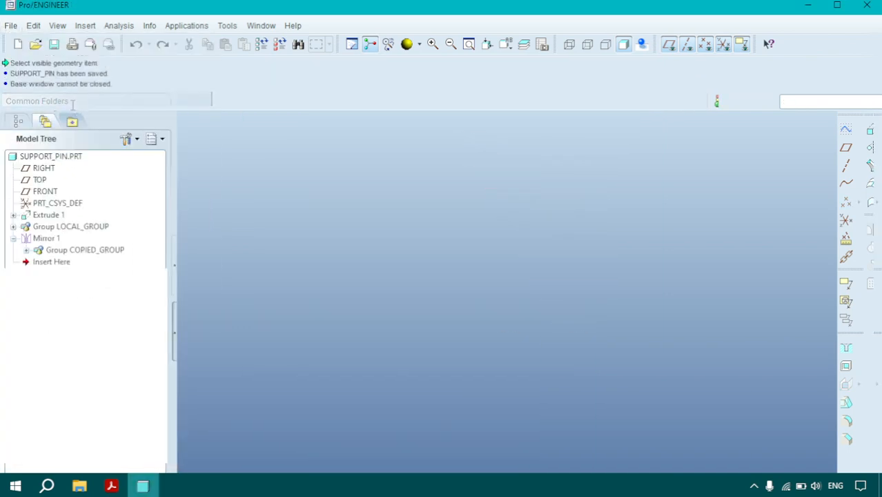
# Look up the Spacer drawing in the PDF and create a solid part named spacer with the mmns_part_solid template
pyautogui.click(111, 486)
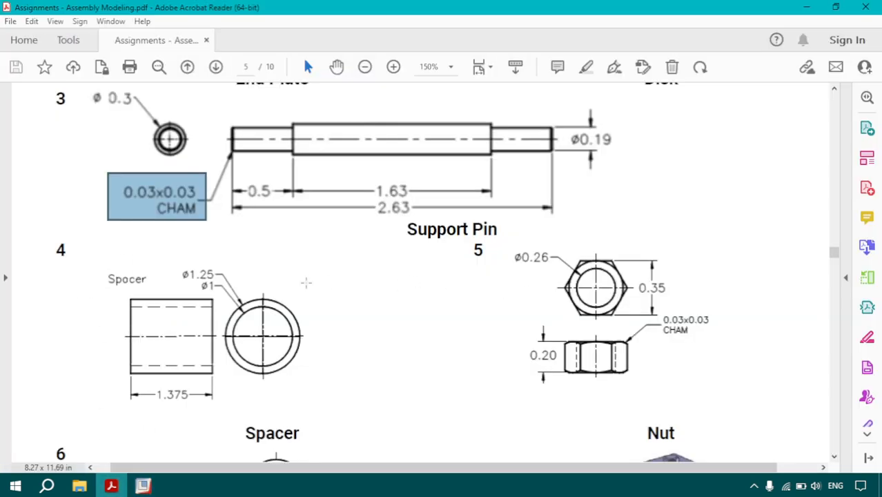
pyautogui.scroll(-1, 306, 281)
pyautogui.scroll(-3, 233, 295)
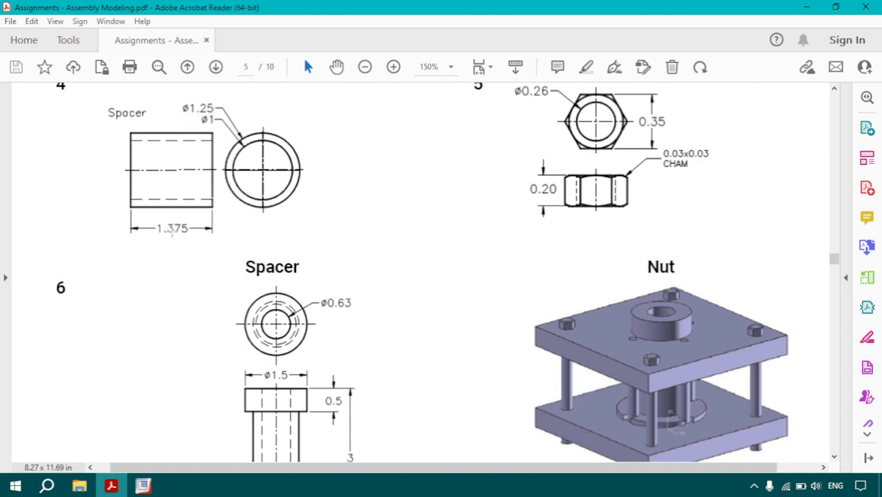
pyautogui.click(142, 487)
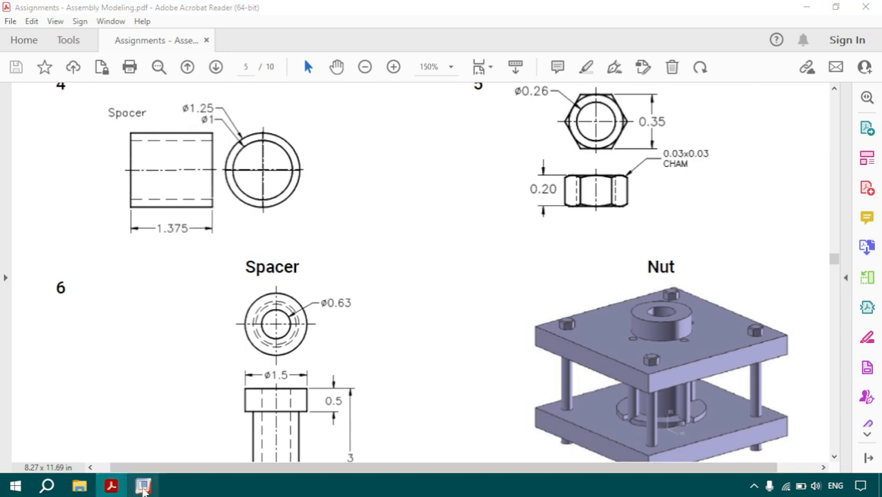
pyautogui.click(17, 44)
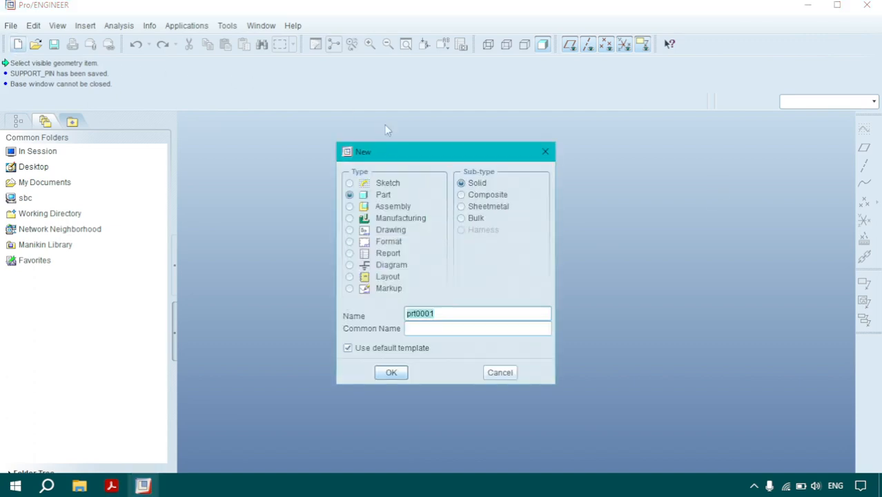
pyautogui.write('spacer')
pyautogui.click(379, 348)
pyautogui.click(391, 372)
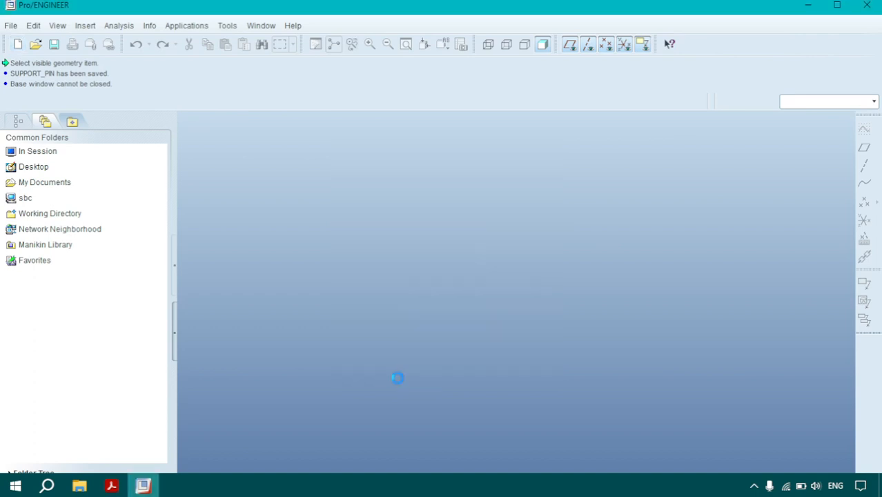
pyautogui.click(380, 372)
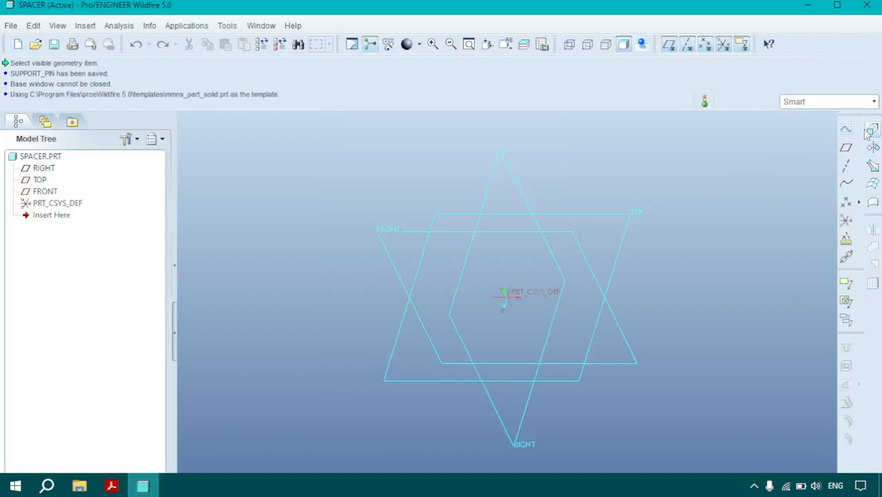
# Start an extrusion sketch on the TOP plane and draw a circle of diameter 1.25 centred on the origin
pyautogui.click(872, 131)
pyautogui.click(50, 100)
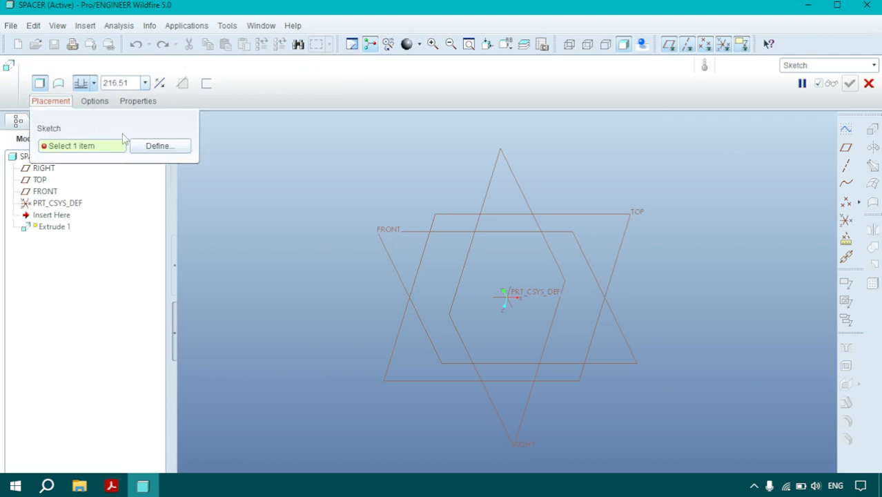
pyautogui.click(159, 146)
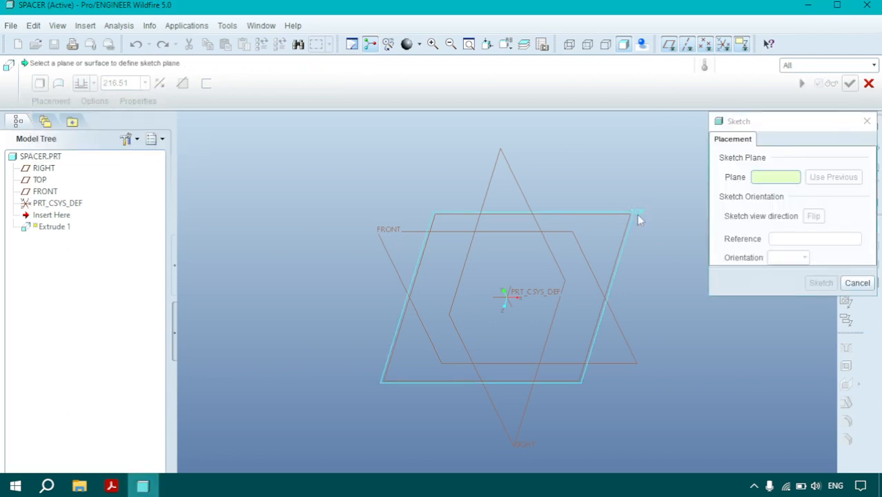
pyautogui.click(637, 219)
pyautogui.click(821, 283)
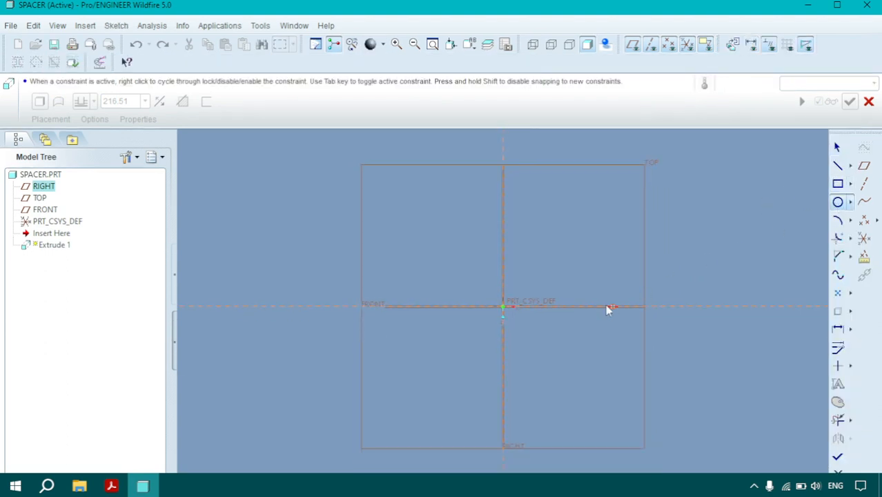
pyautogui.click(502, 305)
pyautogui.click(467, 274)
pyautogui.middleClick(462, 274)
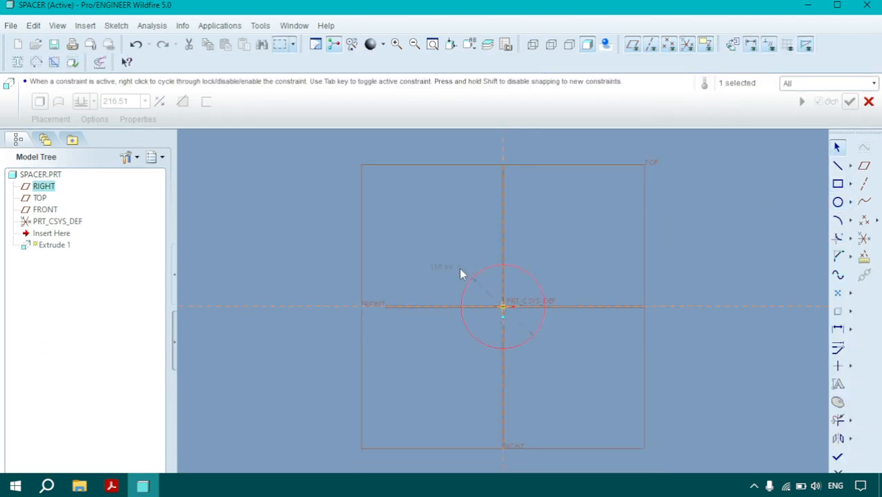
pyautogui.doubleClick(443, 266)
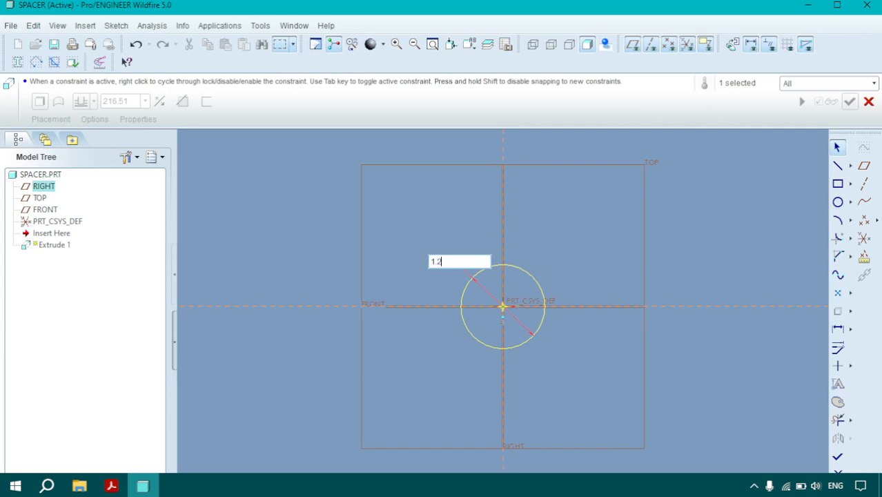
pyautogui.press('Return')
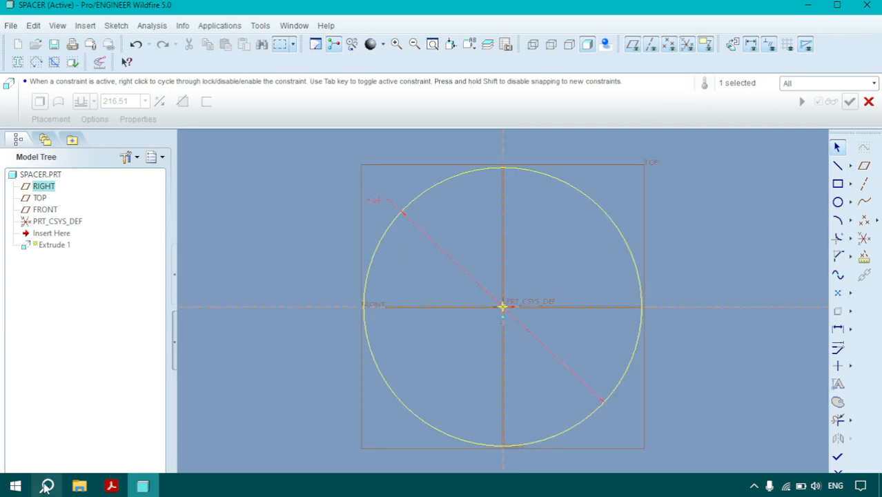
# Check the inner diameter in the PDF and add a concentric circle of diameter 1 inside the first circle
pyautogui.click(110, 487)
pyautogui.click(142, 487)
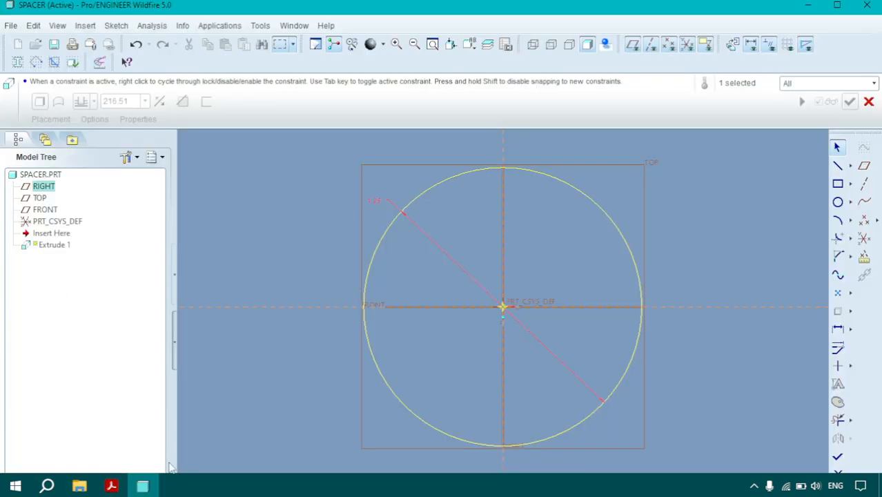
pyautogui.click(838, 202)
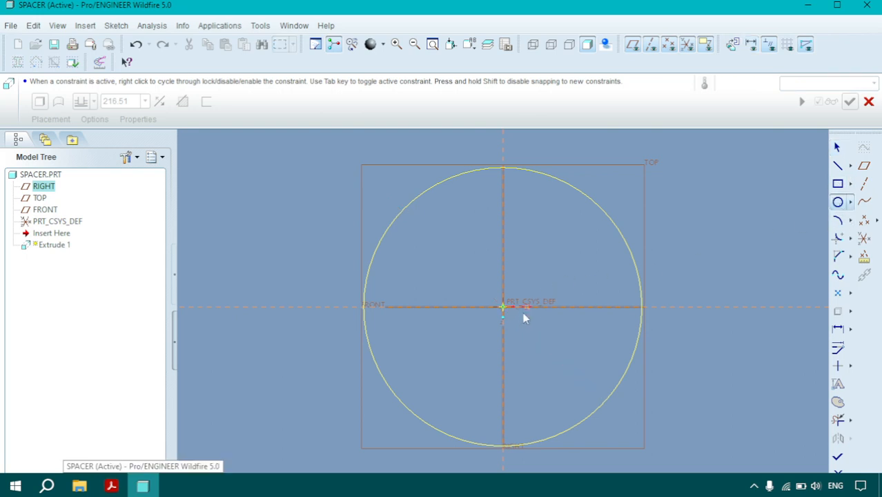
pyautogui.click(504, 306)
pyautogui.click(461, 254)
pyautogui.middleClick(422, 237)
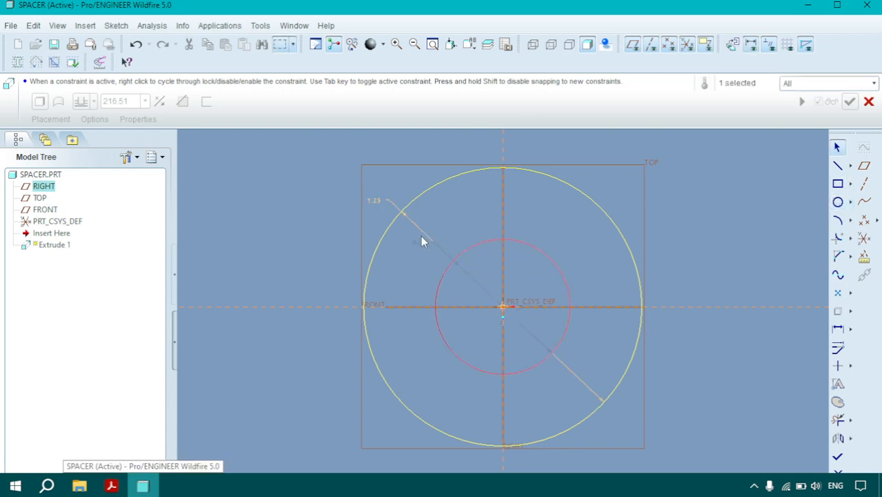
pyautogui.doubleClick(418, 243)
pyautogui.write('1')
pyautogui.press('Return')
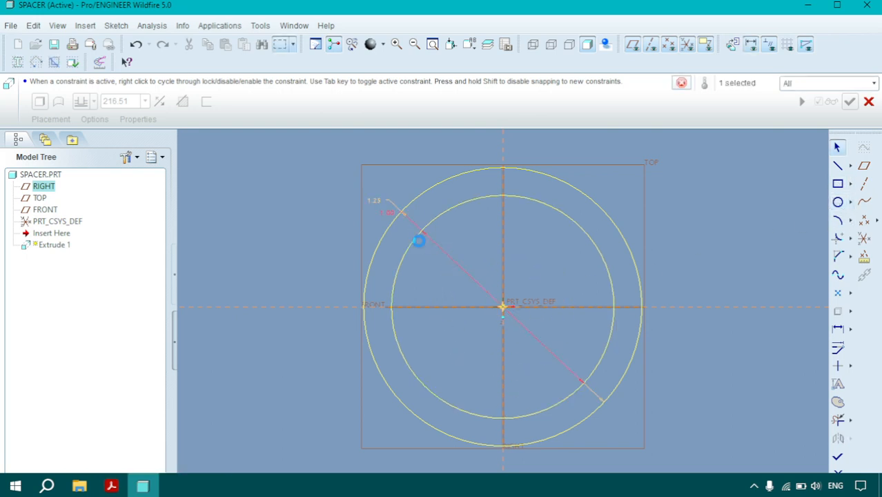
# Look up the spacer's length in the PDF, finish the sketch and extrude the ring to a depth of 1.375
pyautogui.click(122, 488)
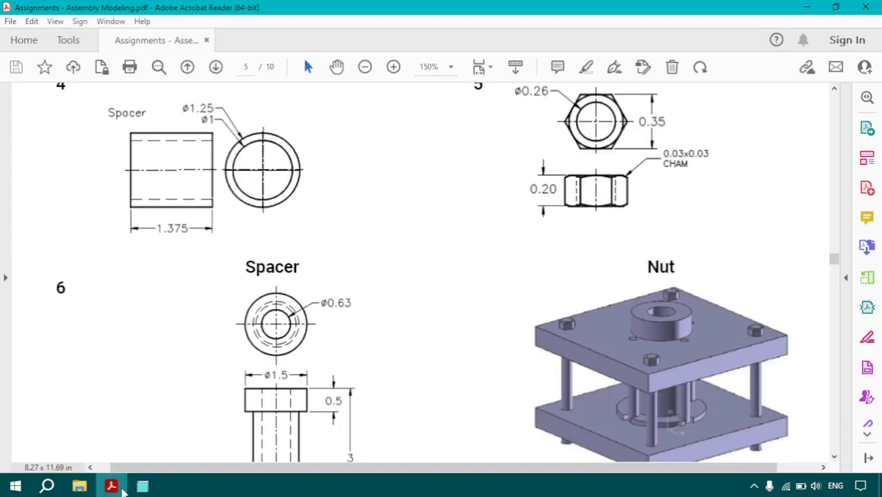
pyautogui.click(142, 487)
pyautogui.click(837, 455)
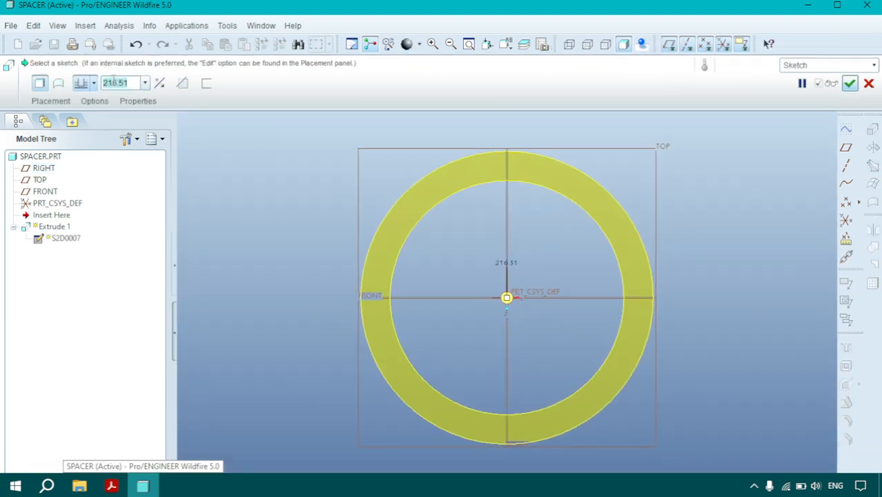
pyautogui.write('1.375')
pyautogui.press('Return')
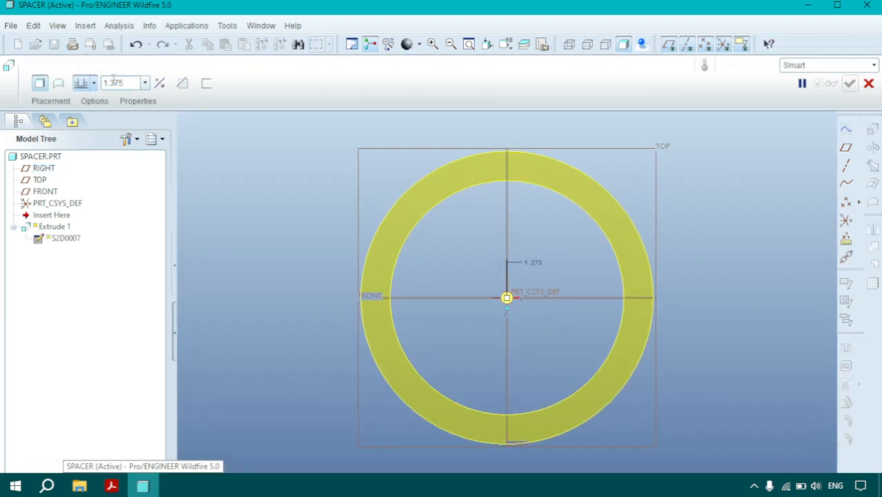
pyautogui.click(849, 84)
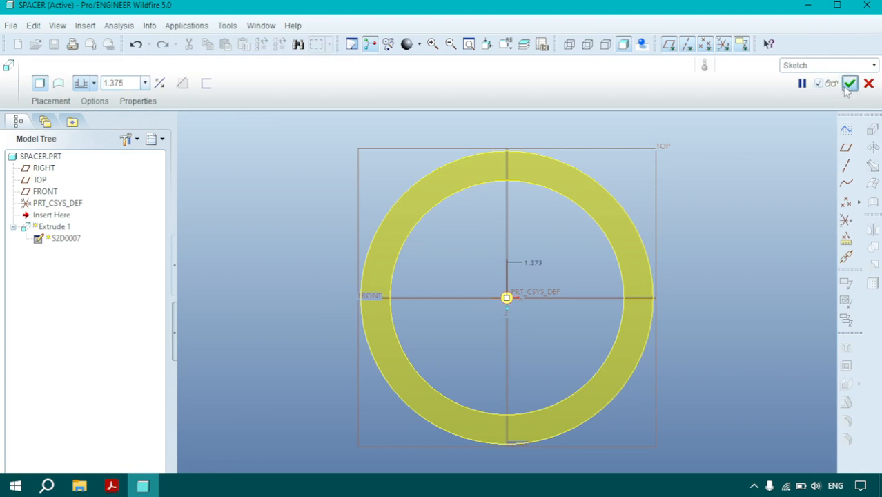
# Apply the ptc-painted-dark-red appearance to the whole spacer part
pyautogui.moveTo(702, 287); pyautogui.dragTo(687, 245, button='middle')
pyautogui.click(256, 216)
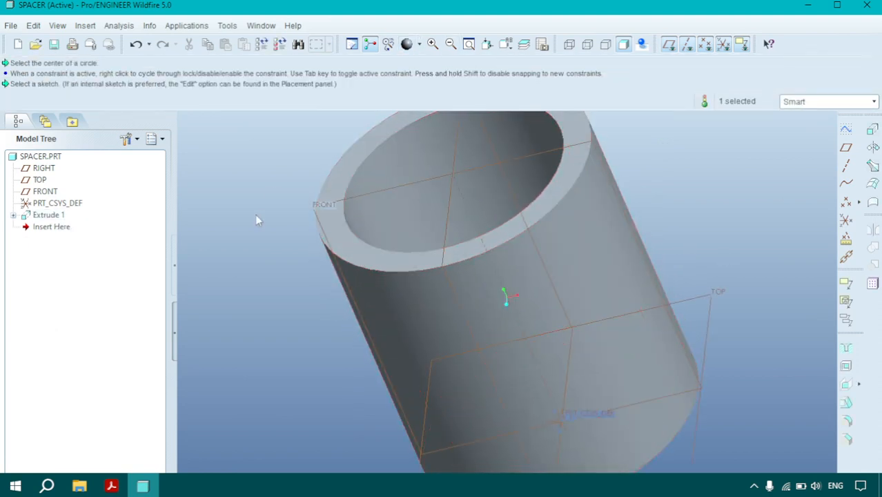
pyautogui.click(419, 44)
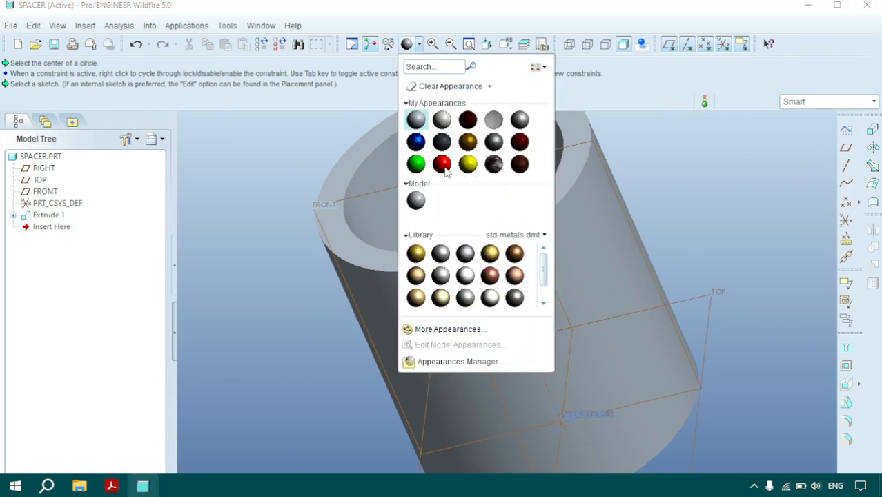
pyautogui.moveTo(446, 172)
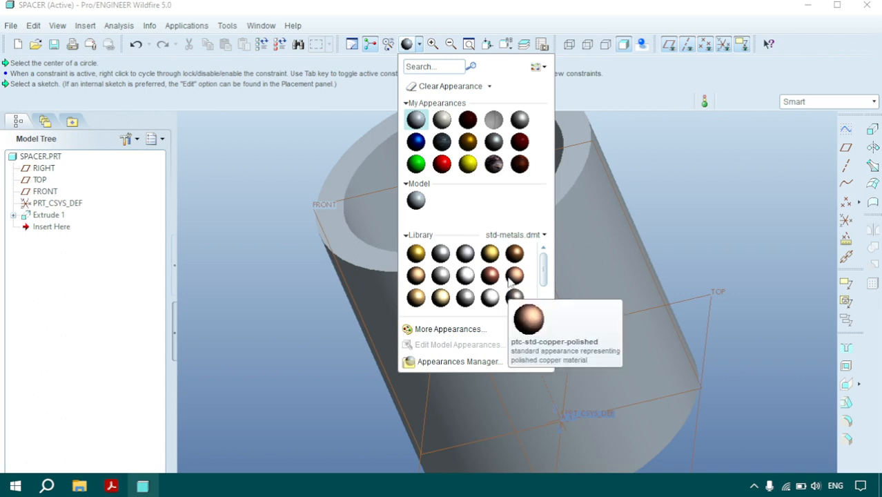
pyautogui.moveTo(526, 142)
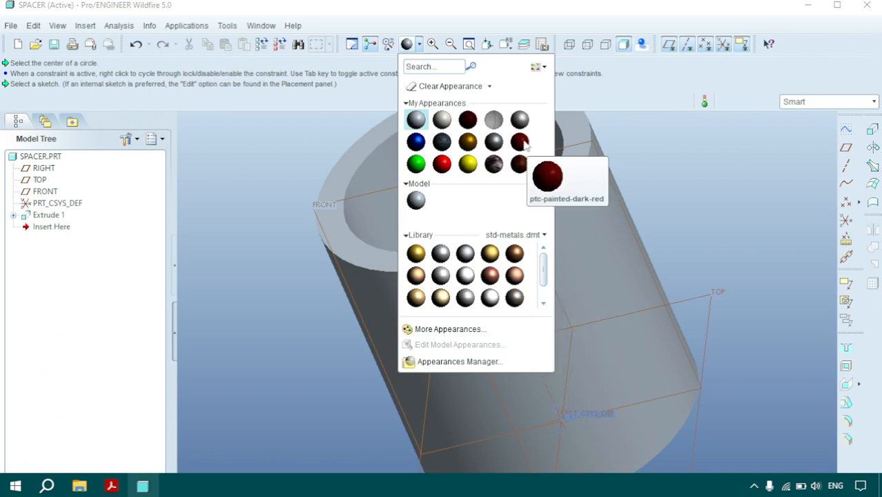
pyautogui.click(524, 142)
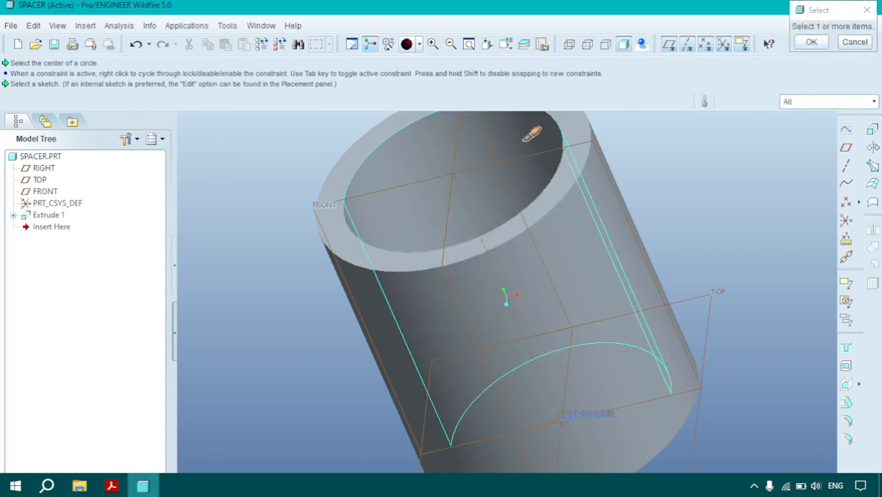
pyautogui.click(843, 104)
pyautogui.click(789, 159)
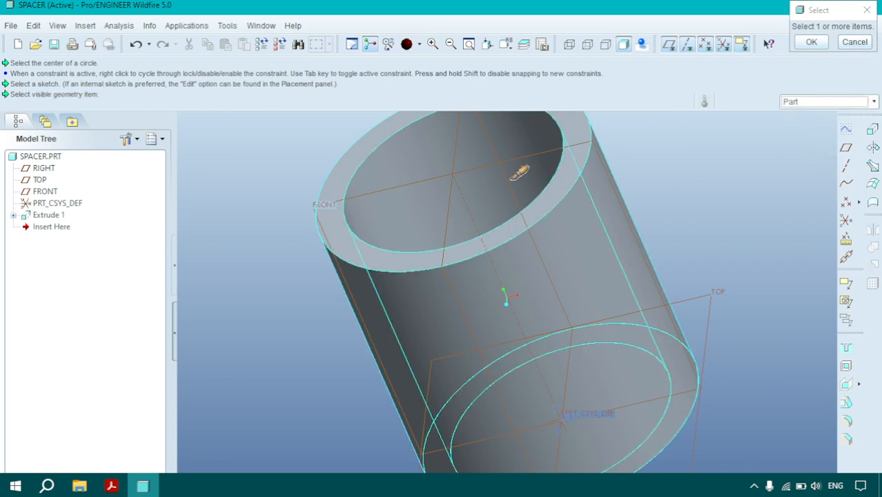
pyautogui.click(587, 194)
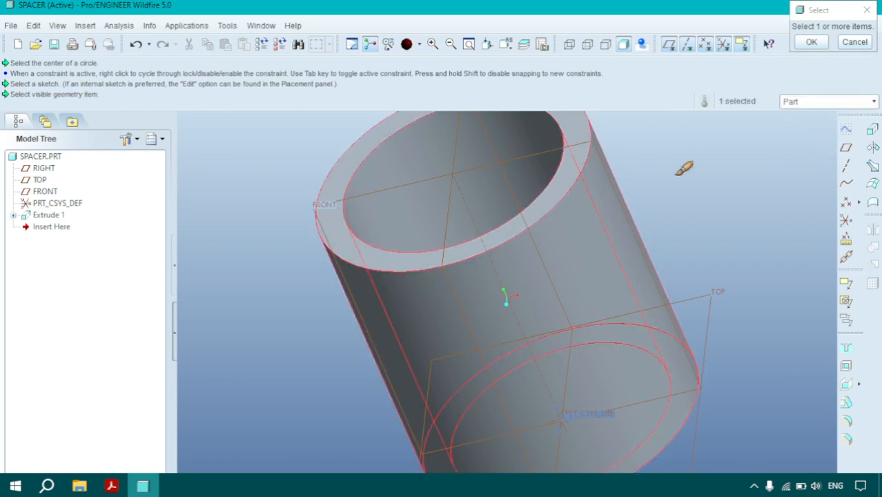
pyautogui.middleClick(705, 192)
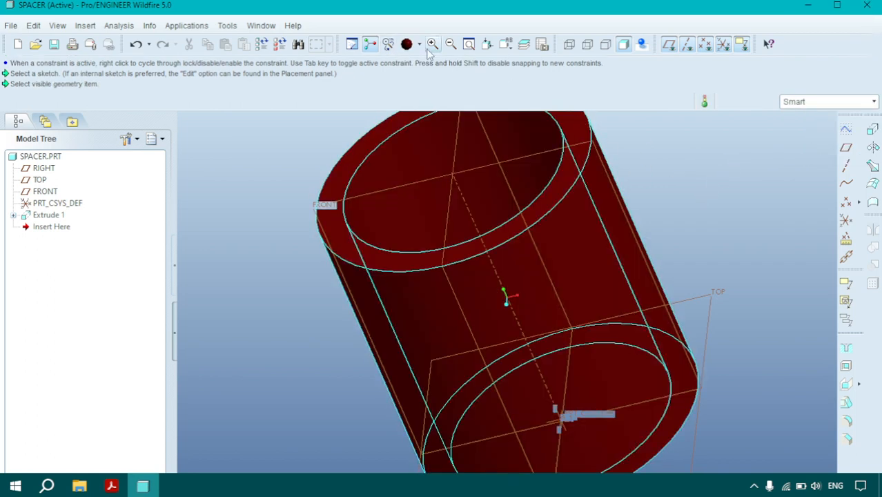
# Recolour the whole spacer part with the reddish-brown metal appearance from the std-metals.dmt library
pyautogui.click(419, 45)
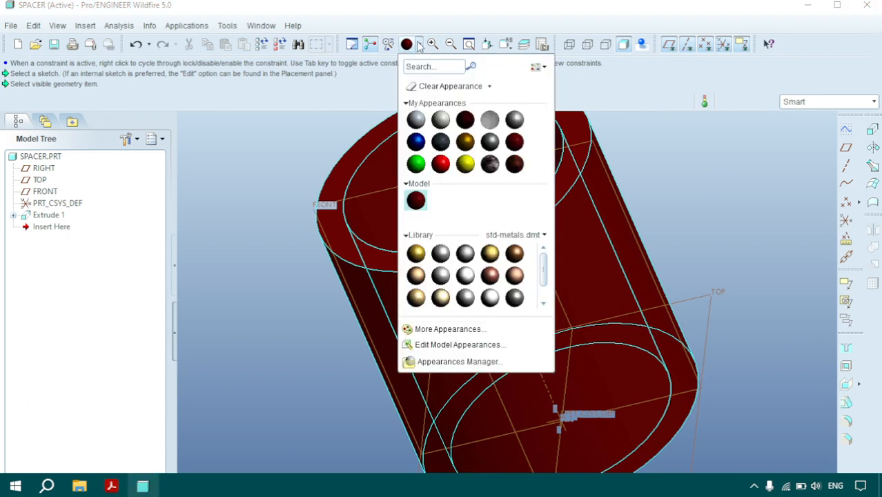
pyautogui.click(419, 44)
pyautogui.hotkey('alt', 'p')
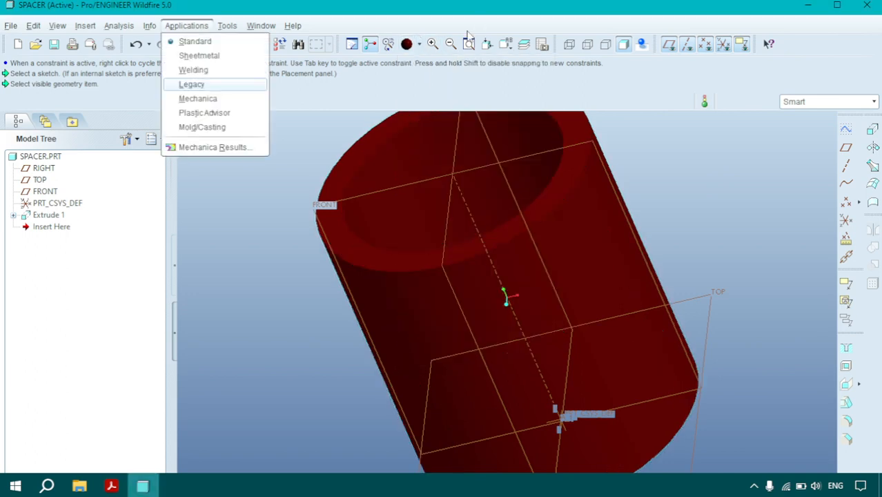
pyautogui.click(419, 44)
pyautogui.click(419, 45)
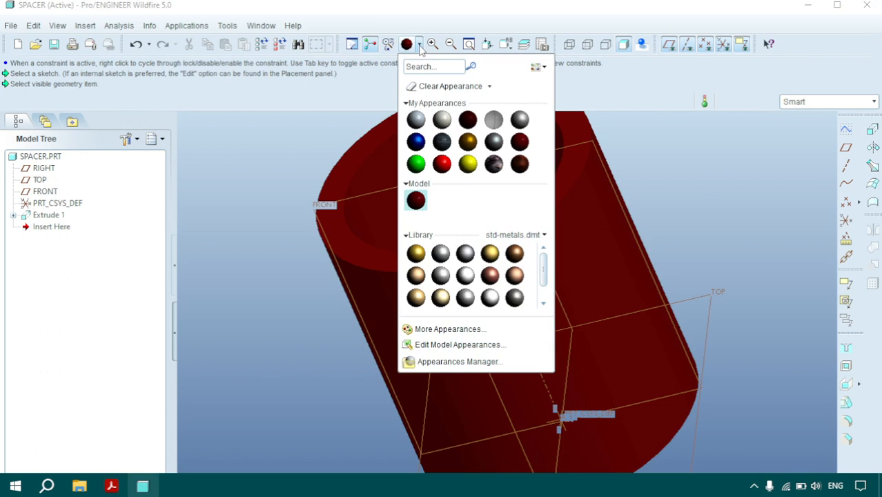
pyautogui.click(490, 280)
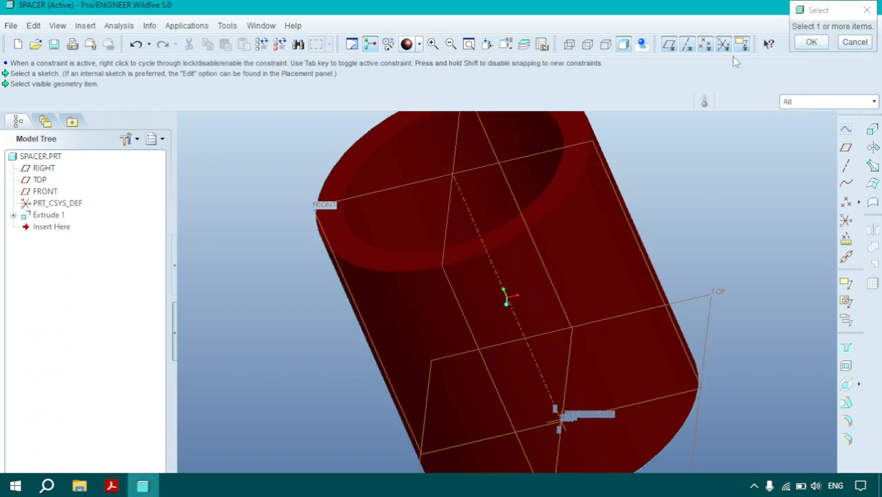
pyautogui.click(819, 102)
pyautogui.click(806, 159)
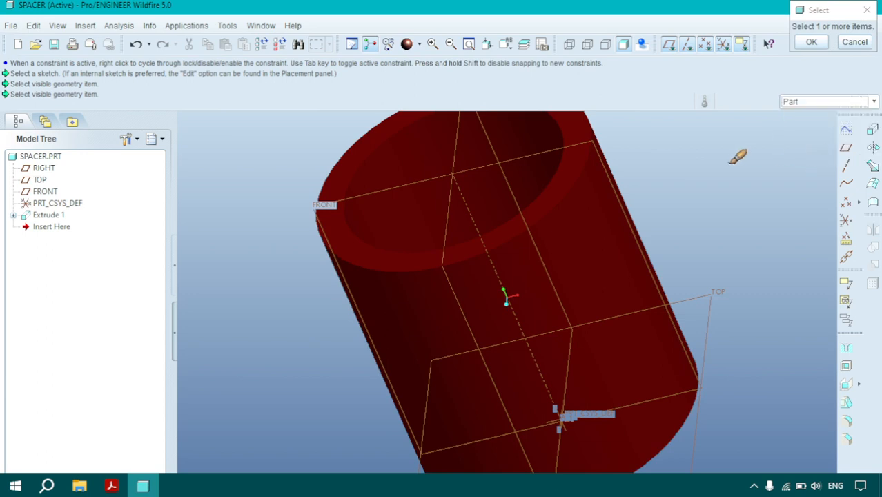
pyautogui.click(597, 191)
pyautogui.middleClick(664, 174)
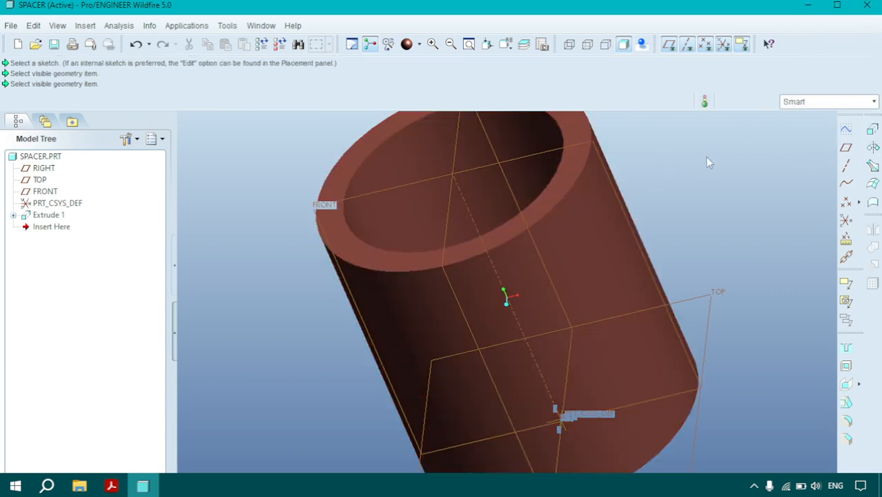
# Save the spacer part and close its window
pyautogui.click(11, 26)
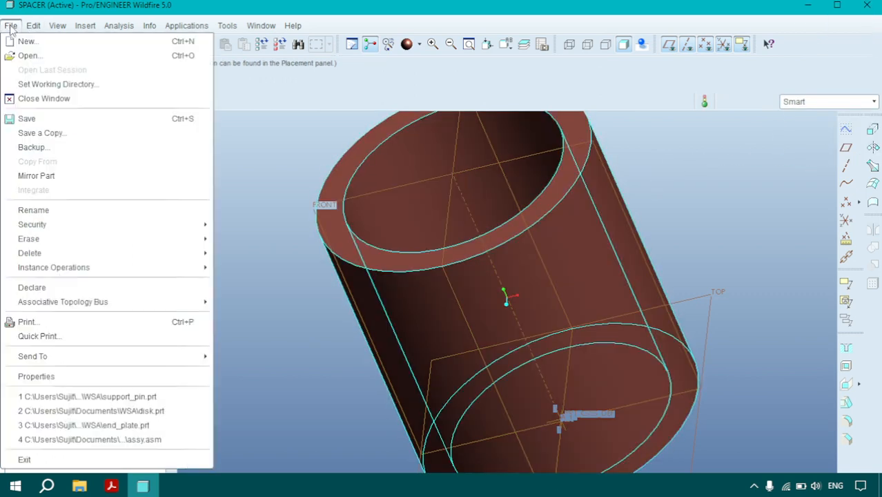
pyautogui.click(47, 118)
pyautogui.click(342, 450)
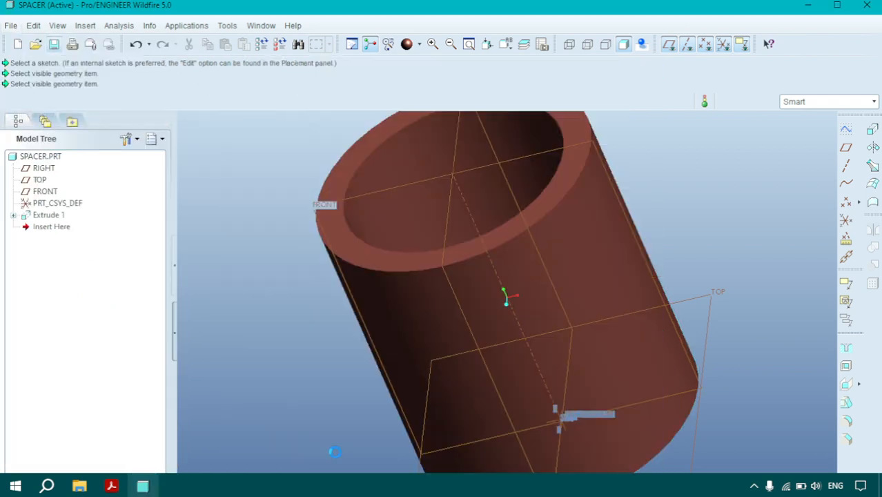
pyautogui.click(9, 26)
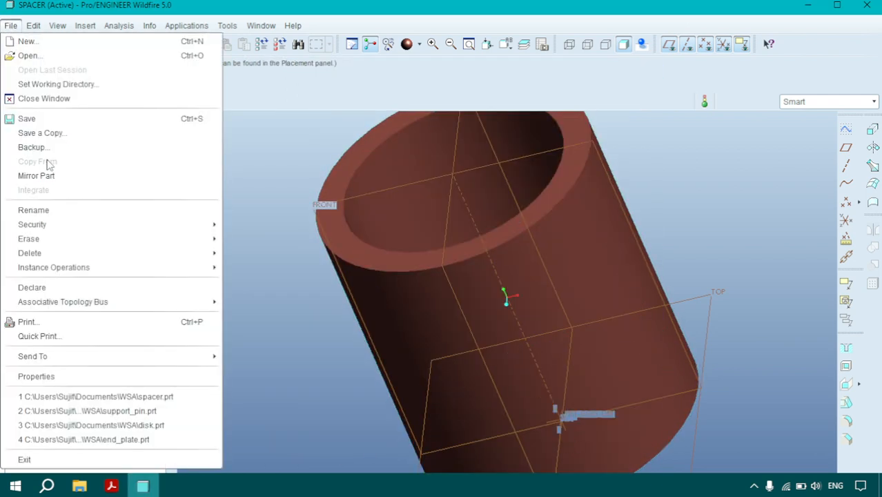
pyautogui.click(44, 98)
pyautogui.click(45, 121)
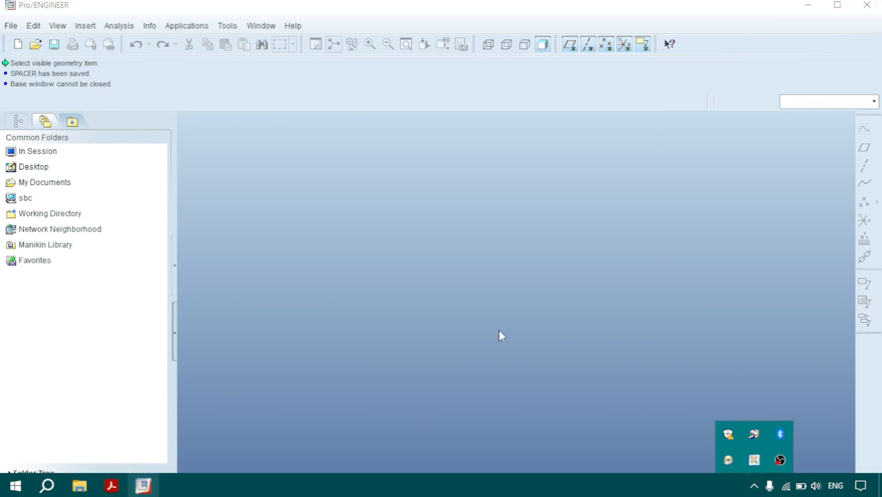
# Look up the Nut drawing in the PDF and create a solid part named nut with the mmns_part_solid template
pyautogui.click(111, 486)
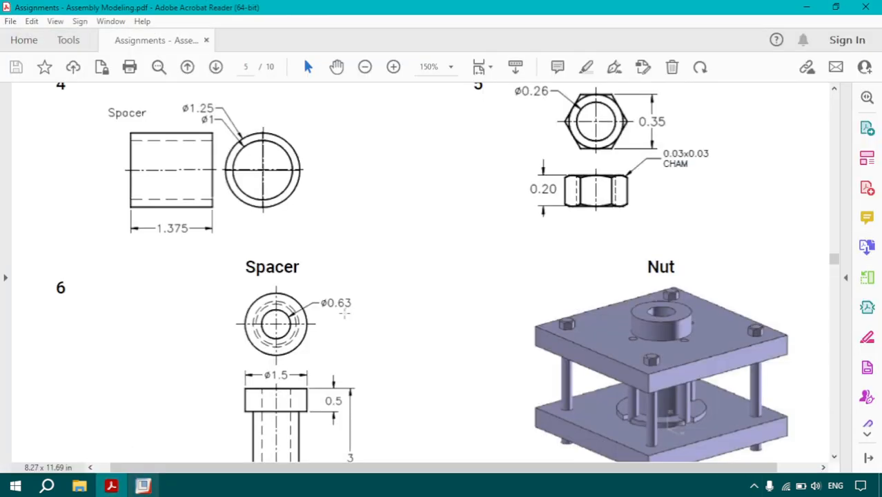
pyautogui.scroll(1, 290, 290)
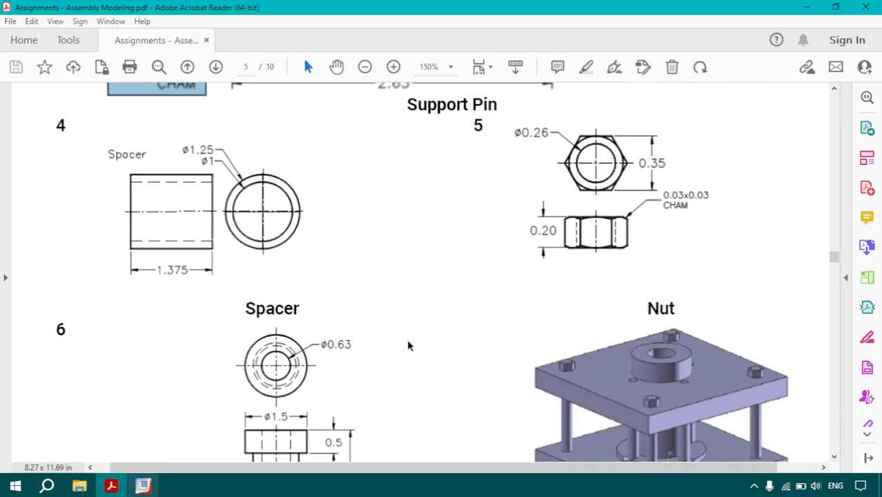
pyautogui.click(143, 486)
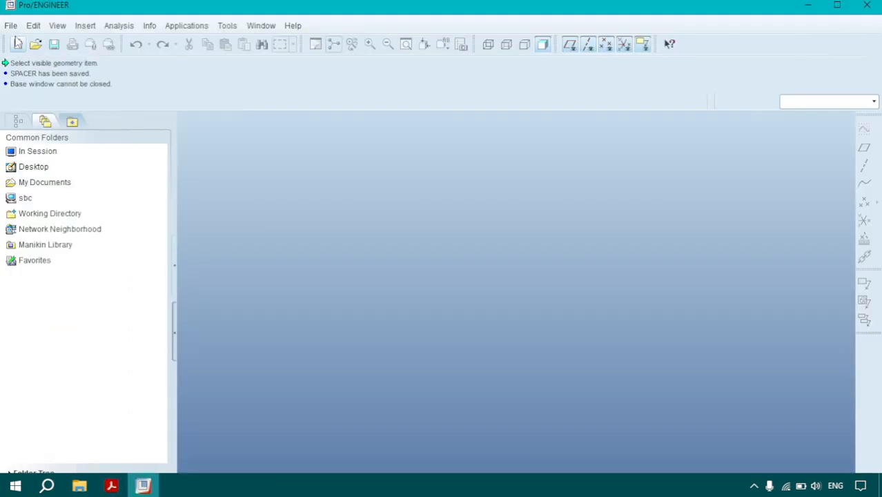
pyautogui.click(18, 43)
pyautogui.write('nut')
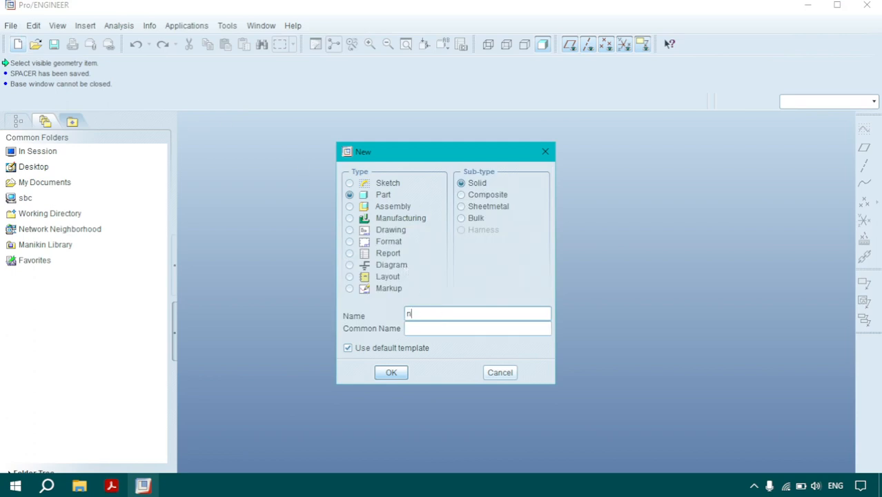
pyautogui.click(395, 349)
pyautogui.click(391, 372)
pyautogui.click(366, 186)
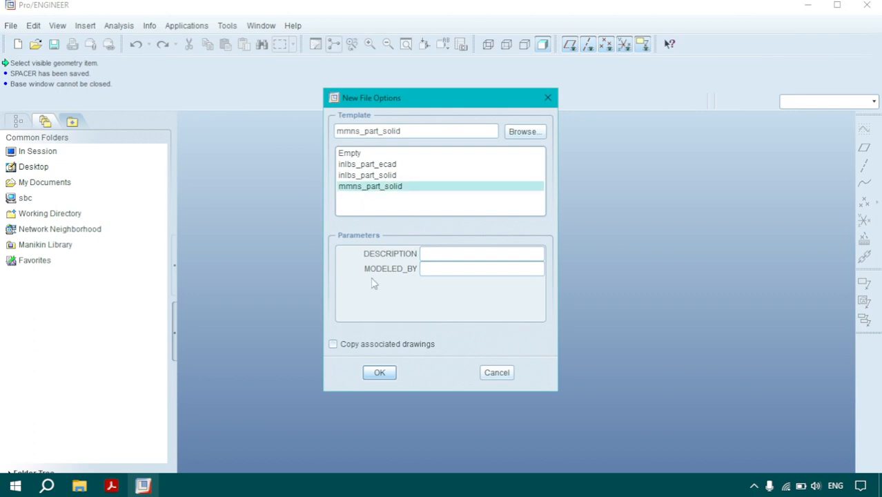
pyautogui.click(380, 372)
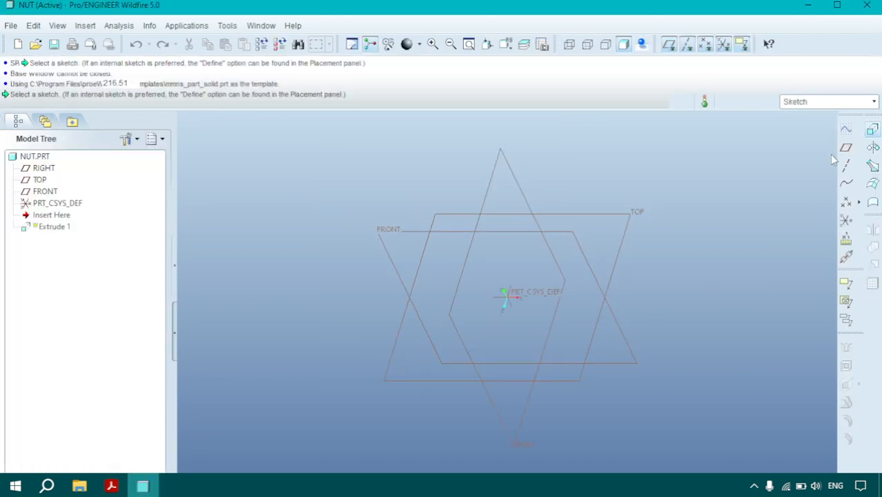
# Start an extrusion sketch on the TOP plane with the RIGHT plane as the orientation reference
pyautogui.click(872, 130)
pyautogui.click(51, 101)
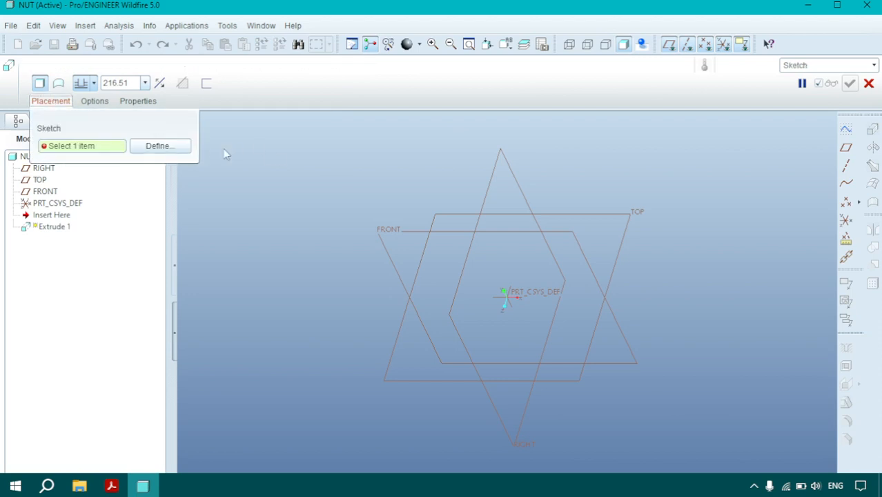
pyautogui.click(155, 143)
pyautogui.click(633, 207)
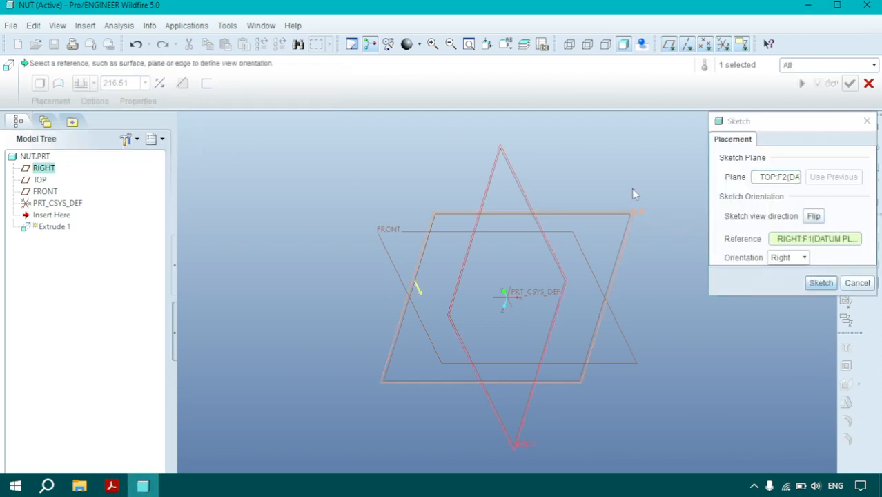
pyautogui.middleClick(632, 188)
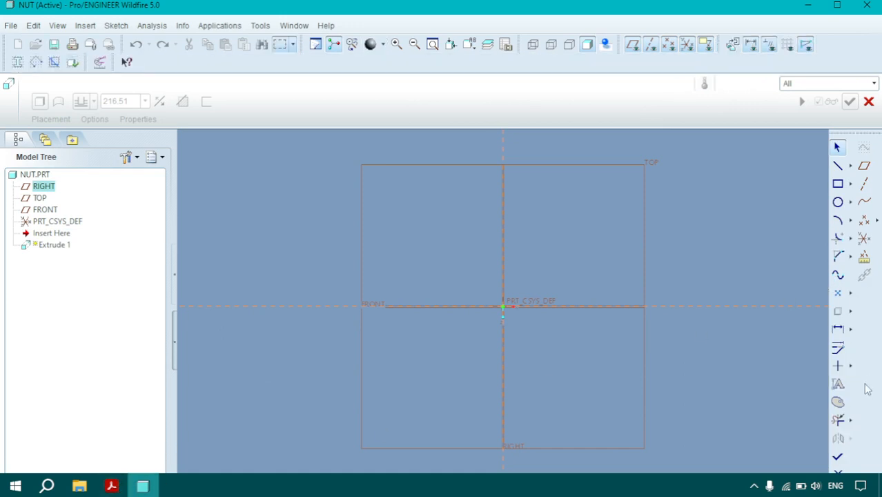
# Insert a Hexagon from the Sketcher Palette polygons, centred on the sketch origin, and close the palette
pyautogui.click(839, 404)
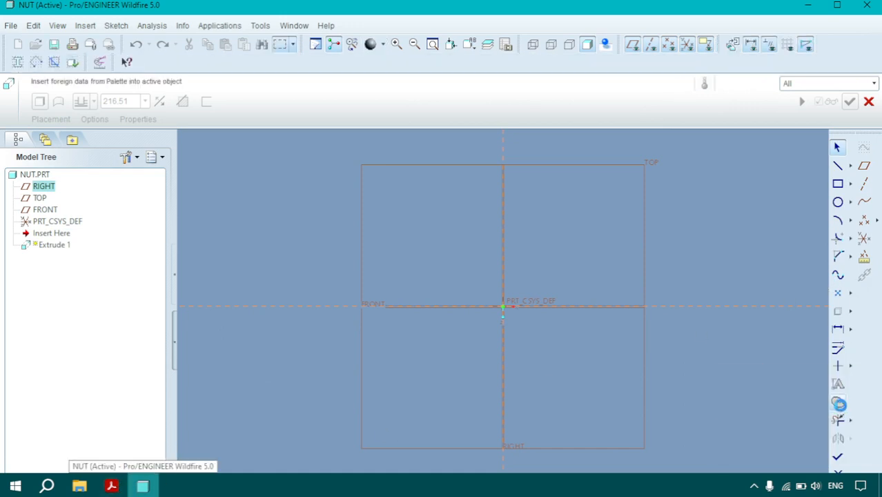
pyautogui.click(711, 443)
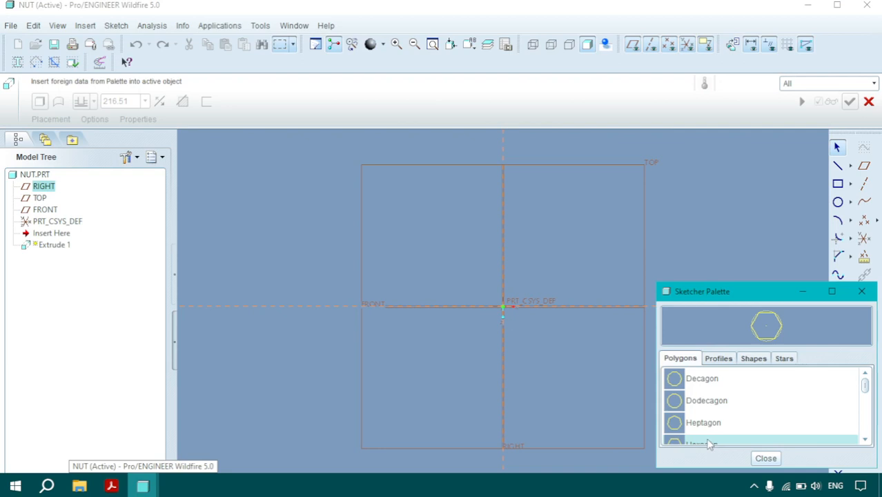
pyautogui.scroll(-1, 709, 443)
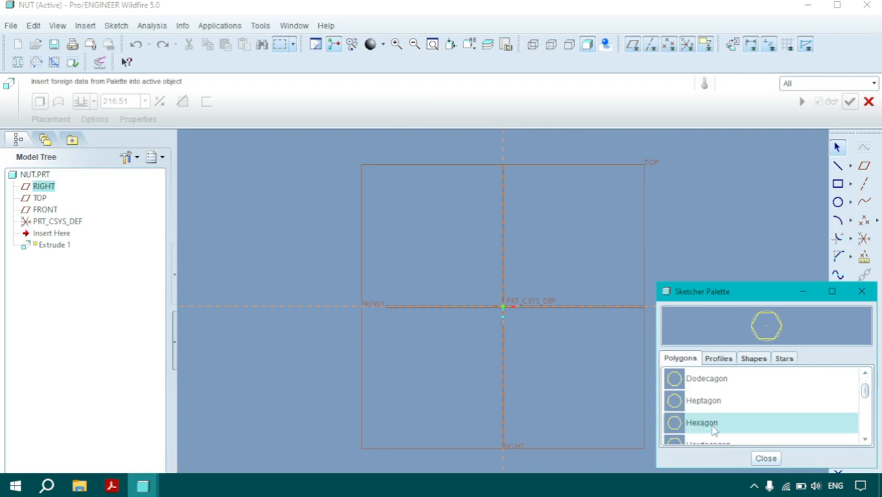
pyautogui.moveTo(712, 425)
pyautogui.mouseDown()
pyautogui.moveTo(560, 357)
pyautogui.moveTo(507, 308)
pyautogui.mouseUp()
pyautogui.middleClick(609, 280)
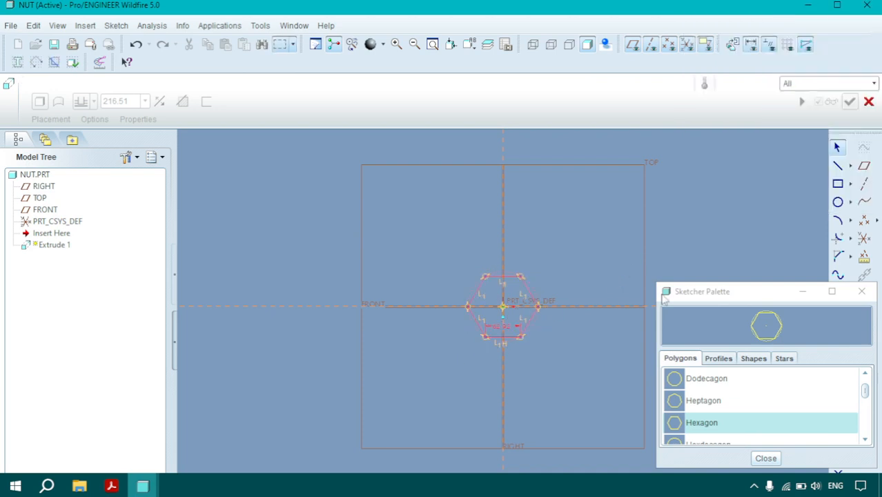
pyautogui.click(765, 458)
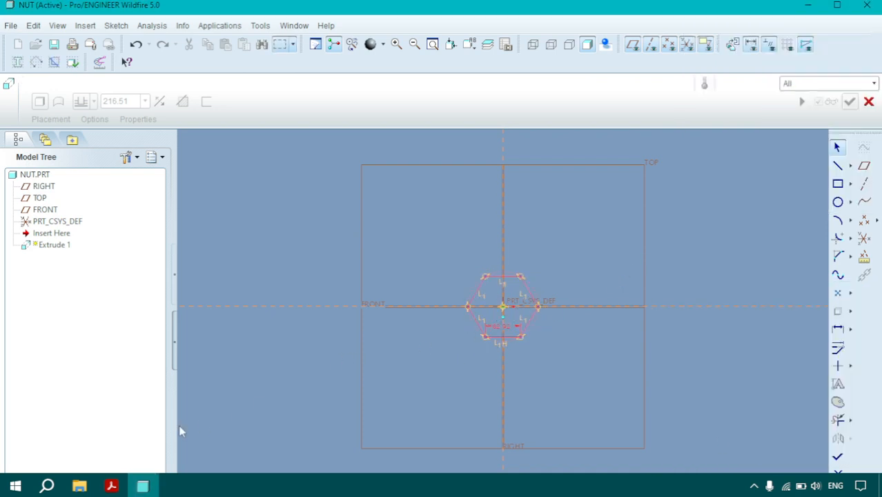
# Check the nut drawing in the PDF, then dimension the hexagon's across-flats distance as 0.35, deleting the conflicting side-length dimension
pyautogui.click(112, 486)
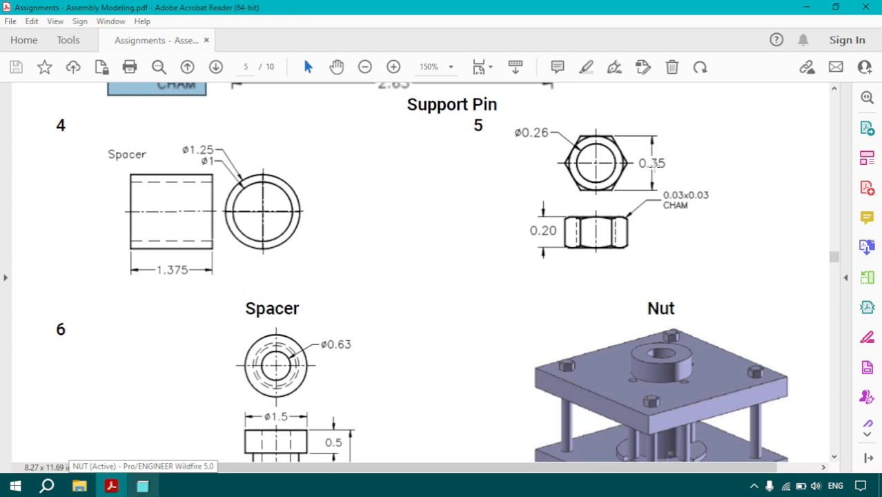
pyautogui.click(142, 486)
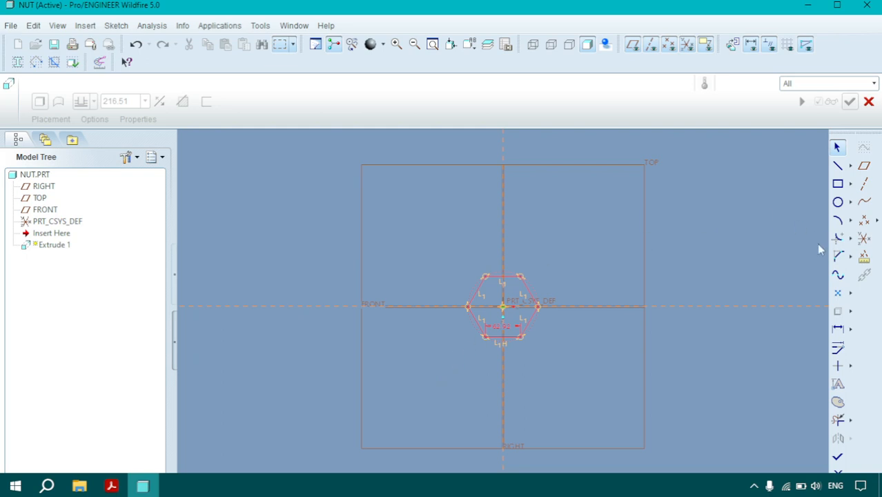
pyautogui.click(839, 331)
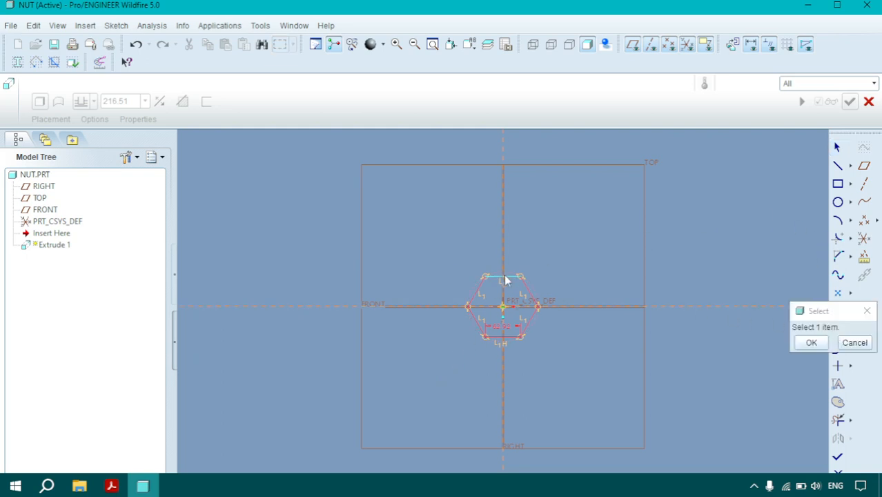
pyautogui.click(503, 336)
pyautogui.middleClick(579, 296)
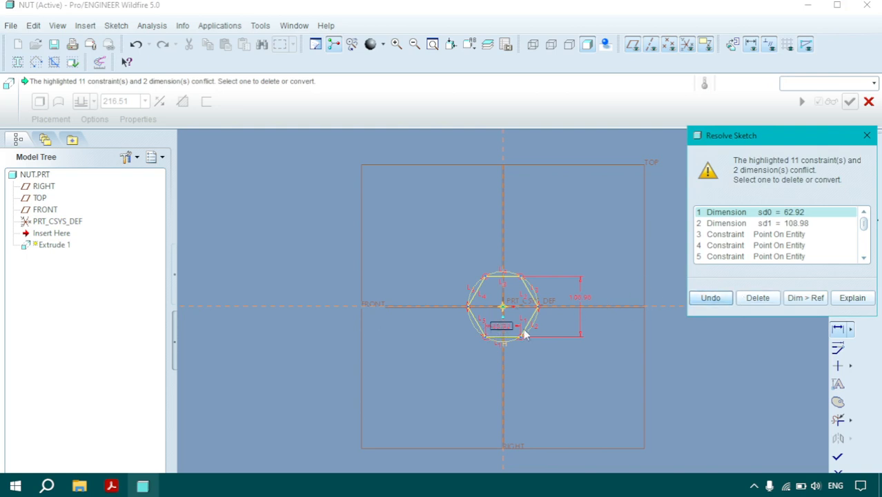
pyautogui.click(757, 299)
pyautogui.write('0.35')
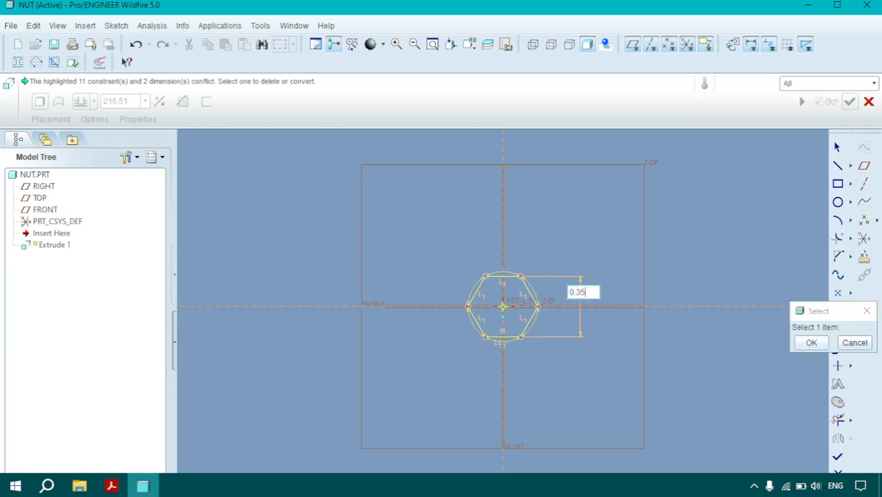
pyautogui.press('Return')
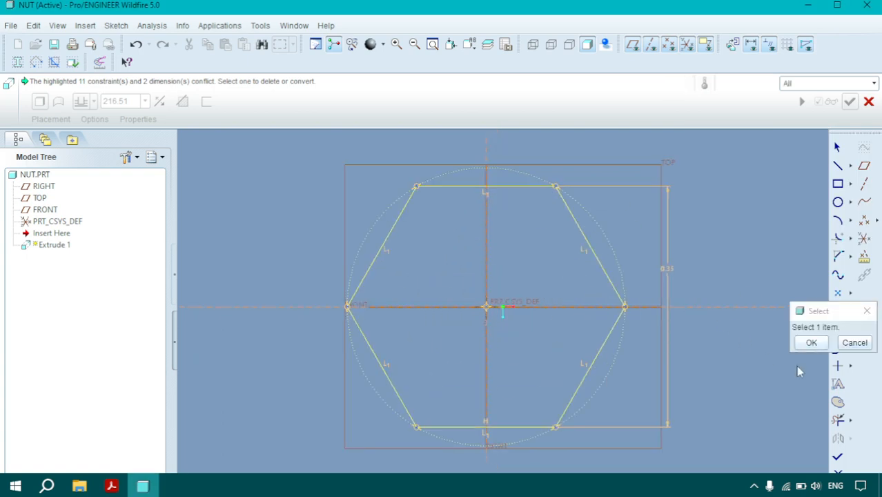
pyautogui.click(811, 343)
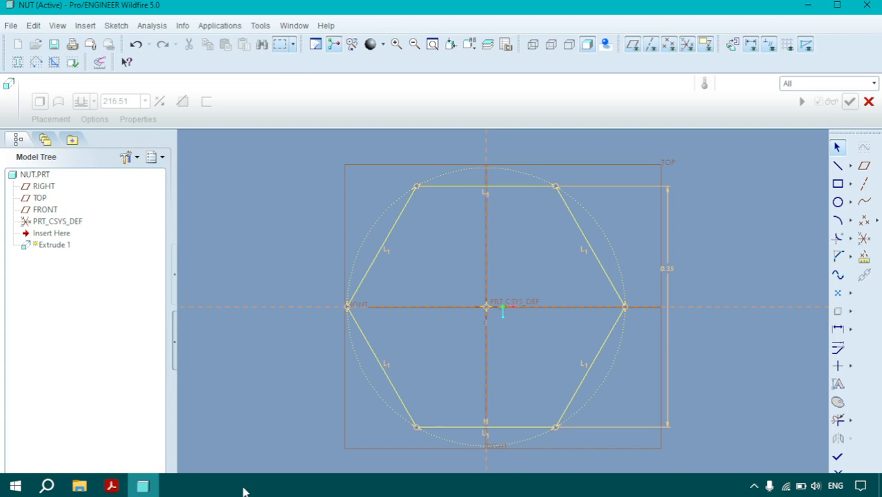
# Recheck the PDF drawing and sketch a circle centred on the hexagon with its diameter set to 0.26
pyautogui.click(111, 486)
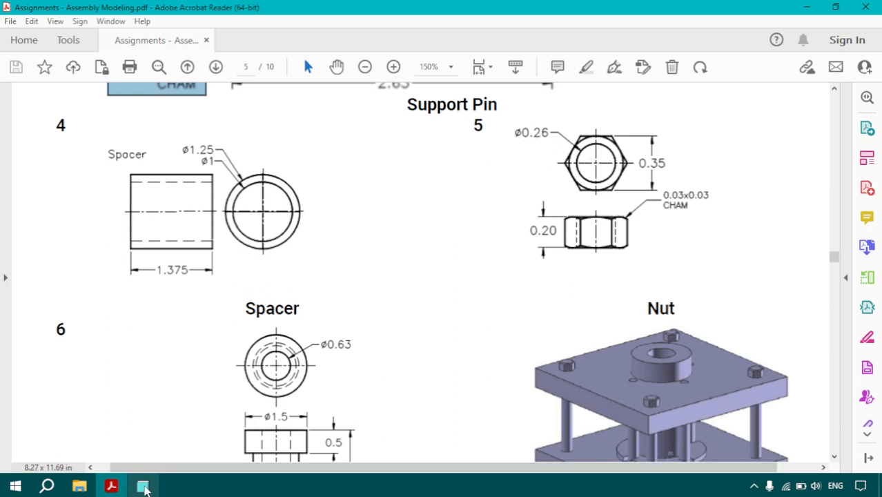
pyautogui.click(146, 486)
pyautogui.click(838, 203)
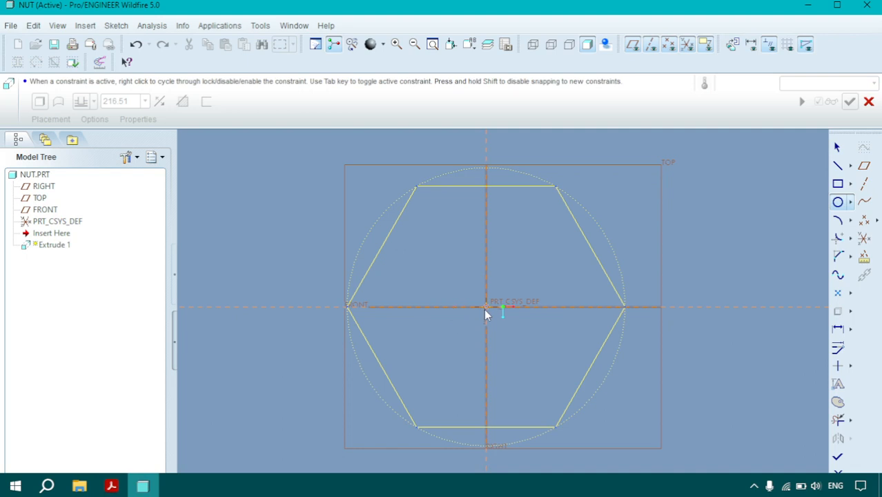
pyautogui.click(485, 308)
pyautogui.click(450, 283)
pyautogui.middleClick(452, 241)
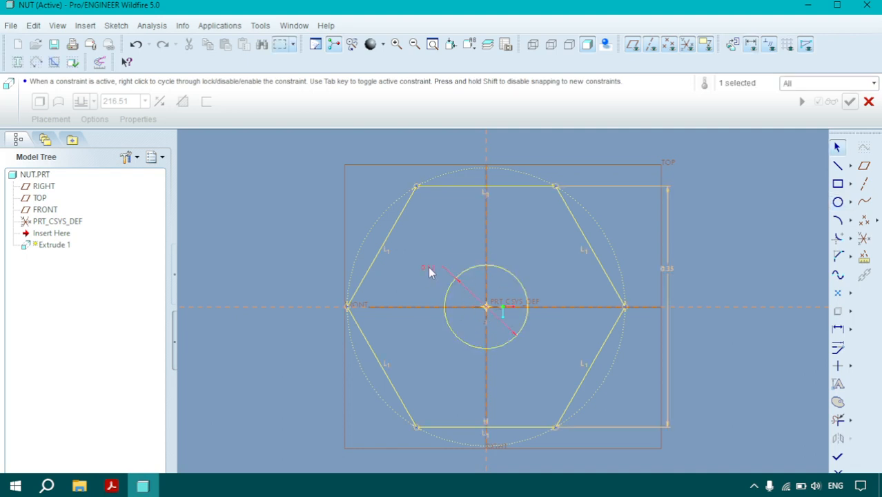
pyautogui.doubleClick(426, 268)
pyautogui.write('0.26')
pyautogui.press('Return')
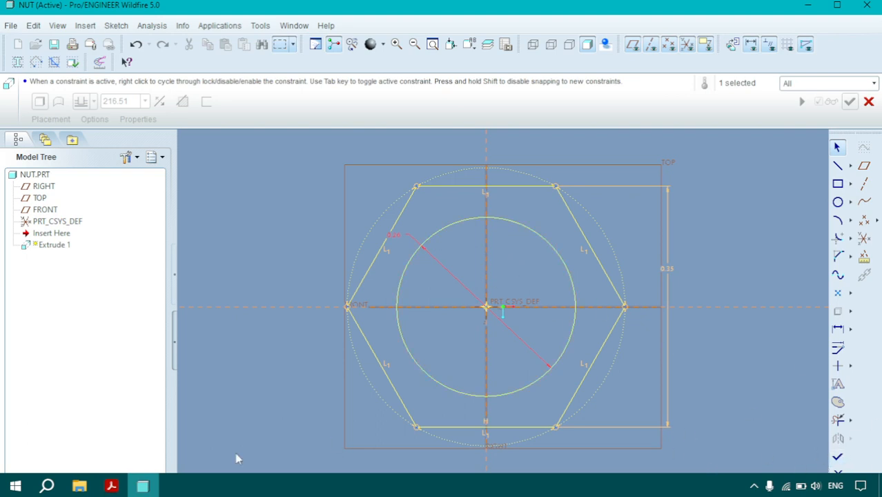
# Check the nut's thickness in the PDF, finish the sketch and set the extrusion depth to 0.20
pyautogui.click(111, 486)
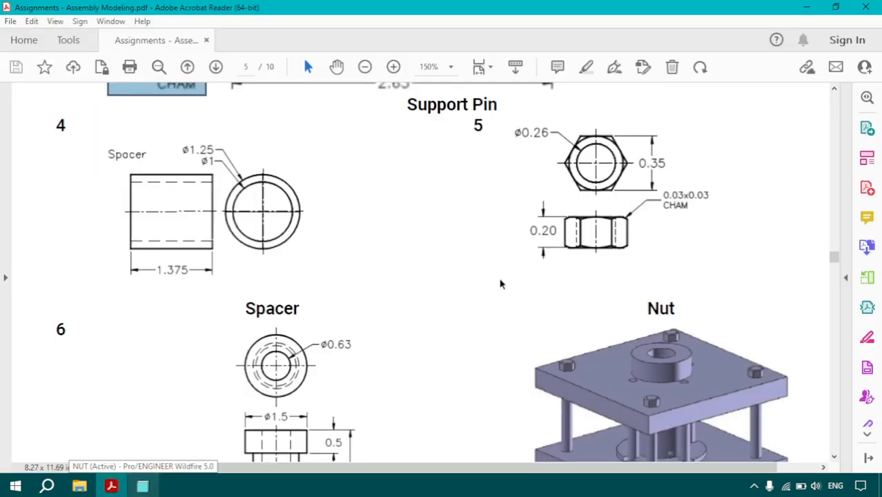
pyautogui.click(143, 486)
pyautogui.moveTo(558, 285)
pyautogui.mouseDown(button='middle')
pyautogui.moveTo(557, 258)
pyautogui.moveTo(545, 258)
pyautogui.mouseUp(button='middle')
pyautogui.click(837, 457)
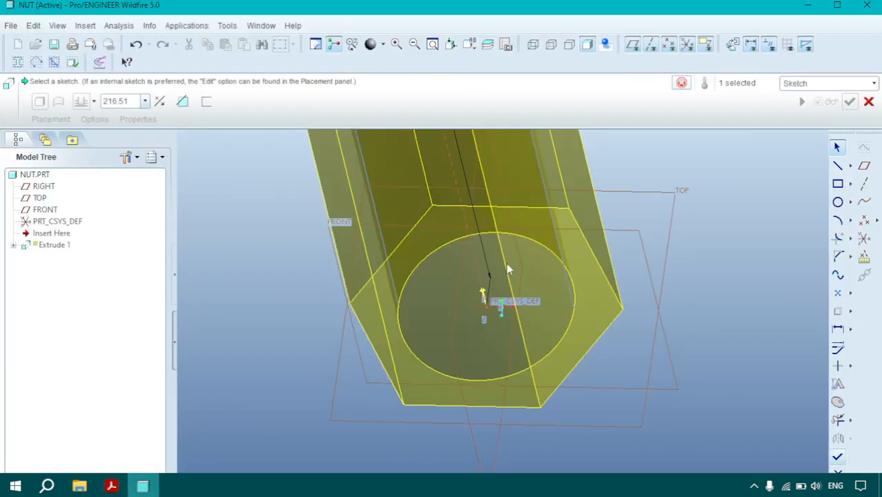
pyautogui.doubleClick(128, 83)
pyautogui.write('0.20')
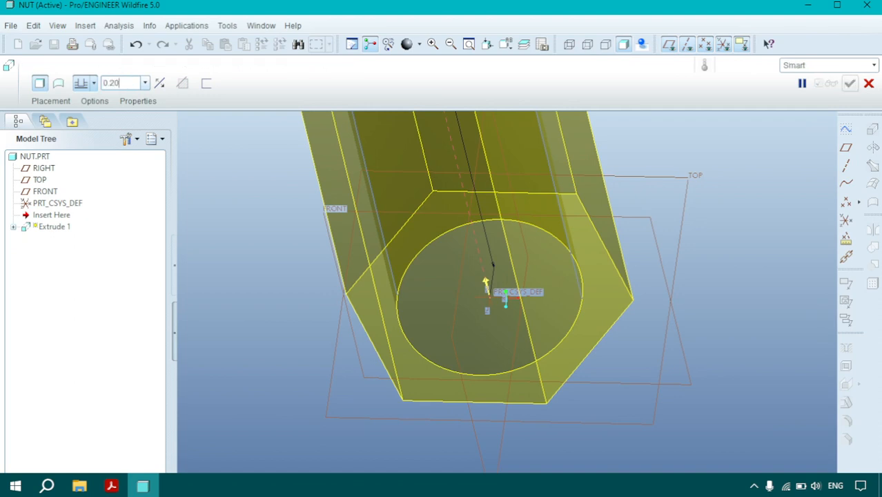
pyautogui.press('Return')
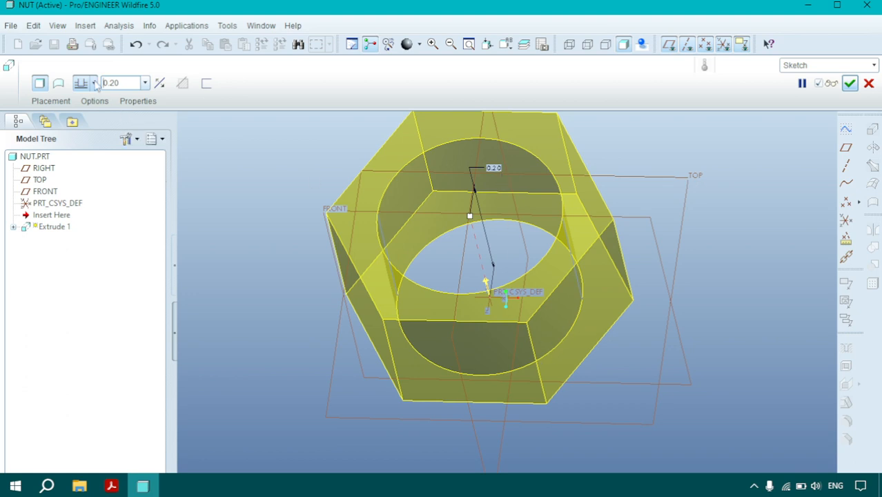
# Make the extrusion symmetric about the sketch plane and complete the feature
pyautogui.click(93, 83)
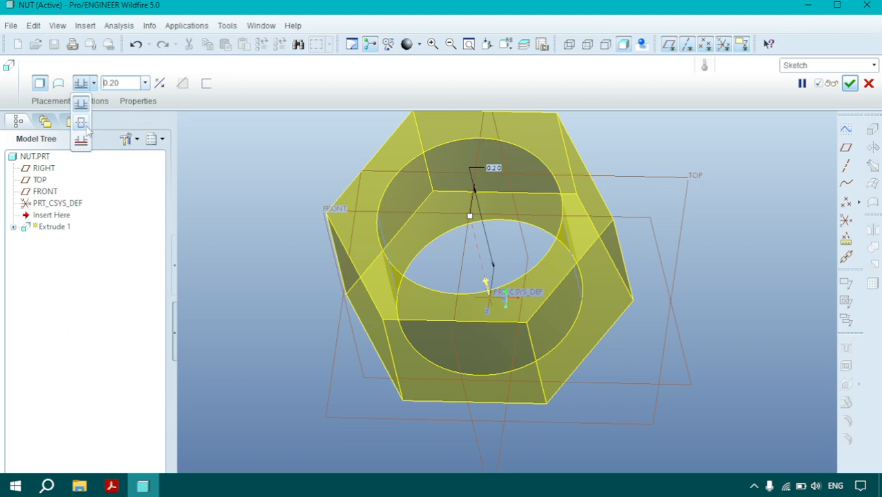
pyautogui.click(82, 123)
pyautogui.moveTo(357, 299); pyautogui.dragTo(434, 281, button='middle')
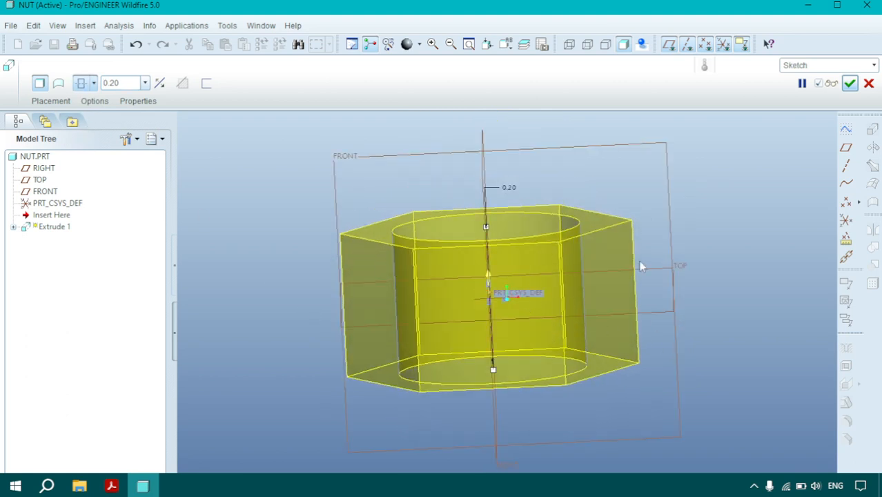
pyautogui.moveTo(642, 264); pyautogui.dragTo(554, 263, button='middle')
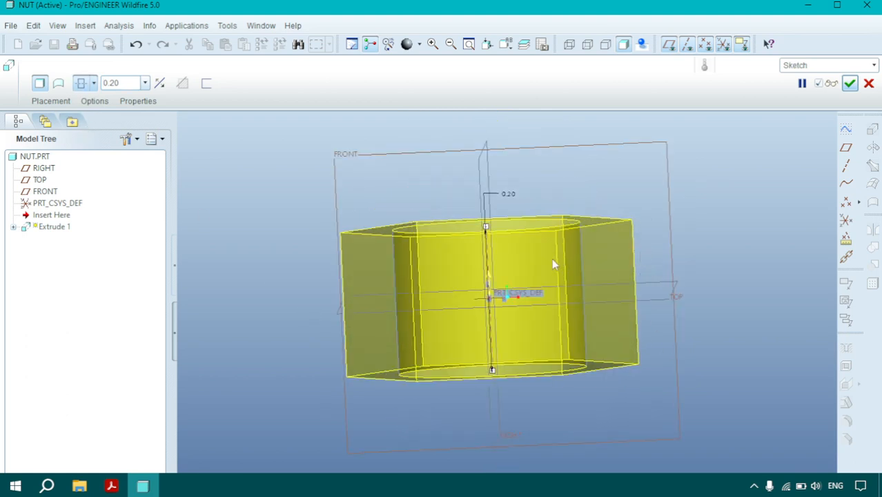
pyautogui.click(850, 84)
pyautogui.moveTo(711, 200); pyautogui.dragTo(694, 243, button='middle')
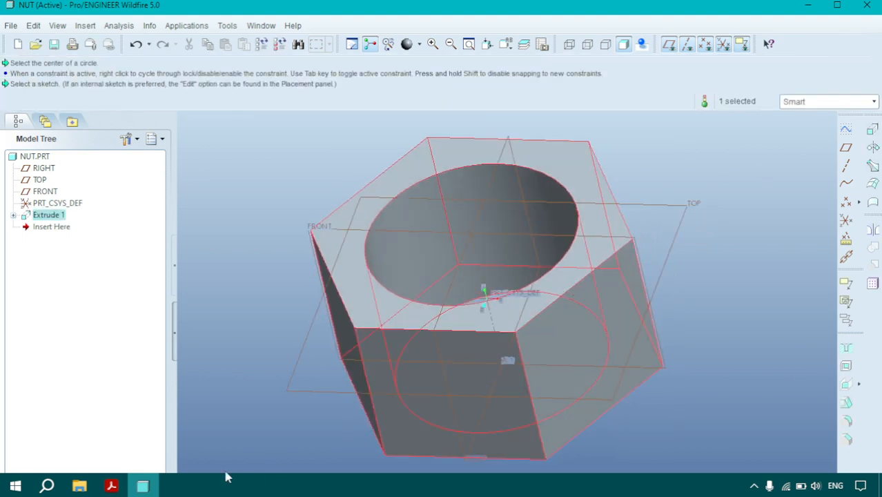
# Look up the nut's chamfer callout in the PDF drawing, return to the Pro/ENGINEER model and clear the selection
pyautogui.click(111, 486)
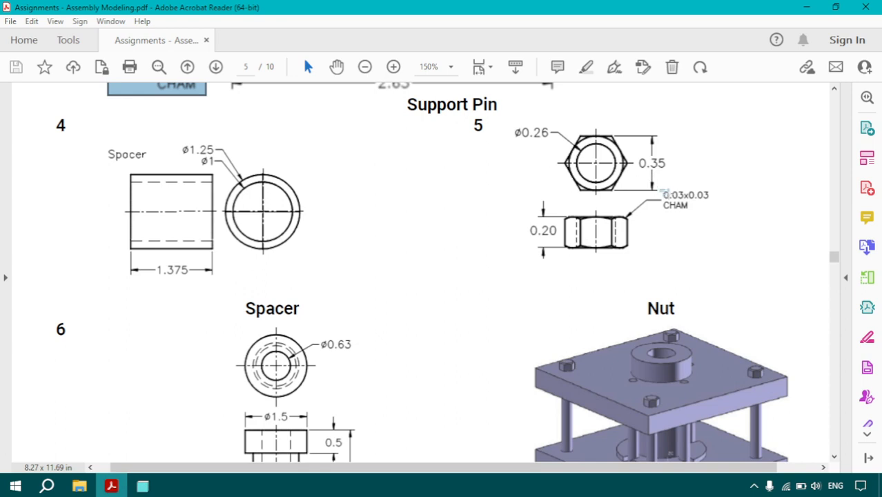
pyautogui.moveTo(663, 194); pyautogui.dragTo(718, 221)
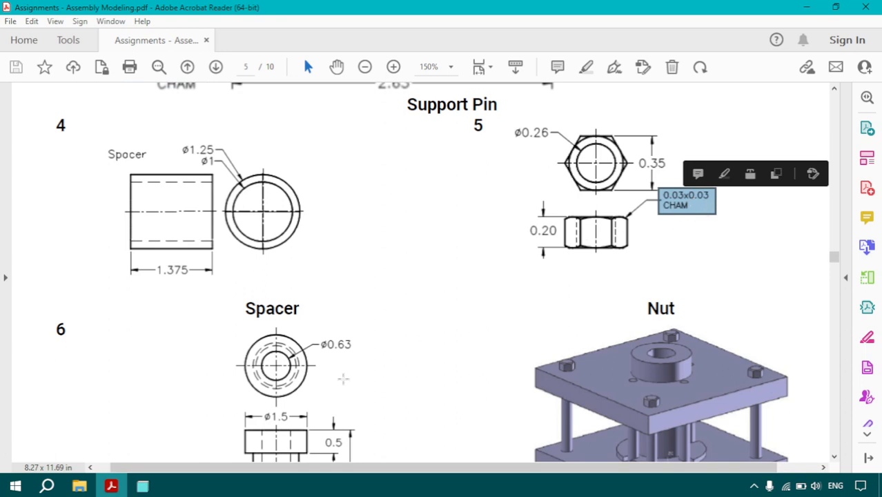
pyautogui.click(145, 487)
pyautogui.click(727, 275)
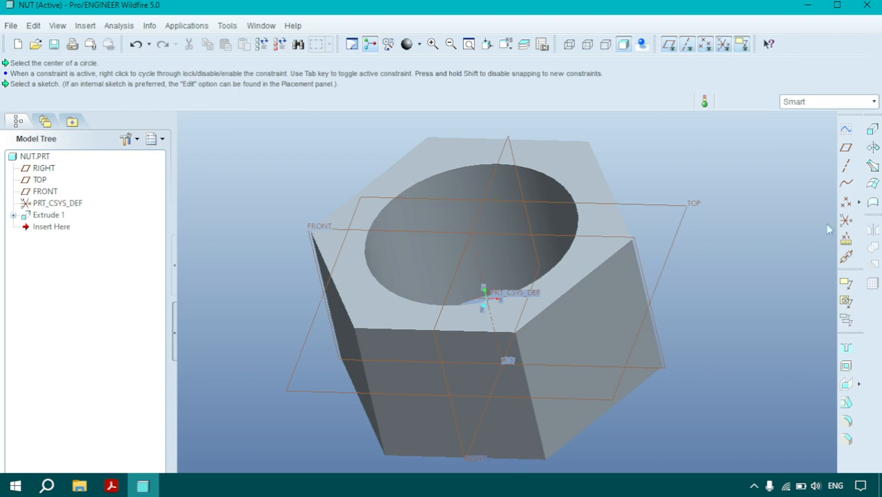
# Start a Revolve feature and open its sketch on the FRONT plane with the RIGHT plane as the orientation reference
pyautogui.click(873, 147)
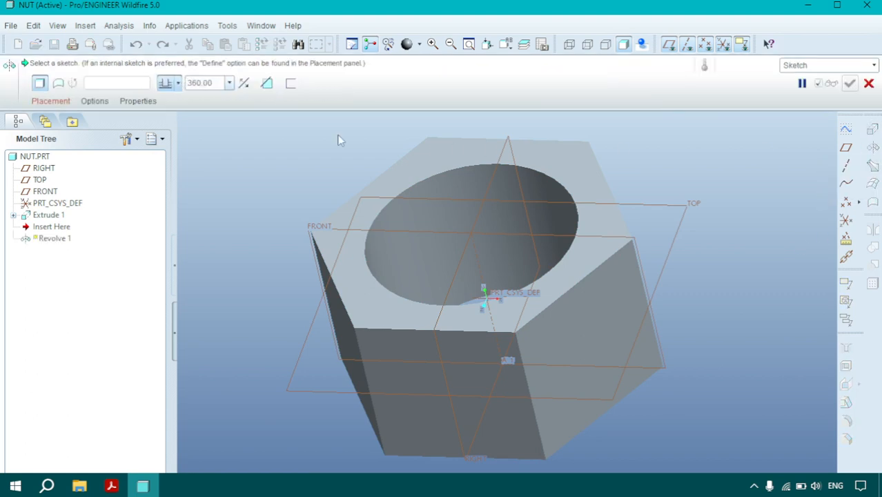
pyautogui.click(51, 100)
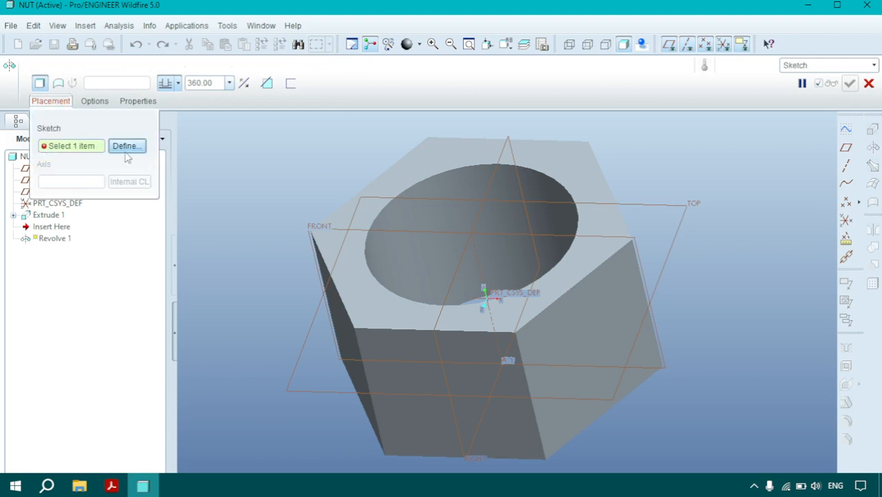
pyautogui.click(127, 146)
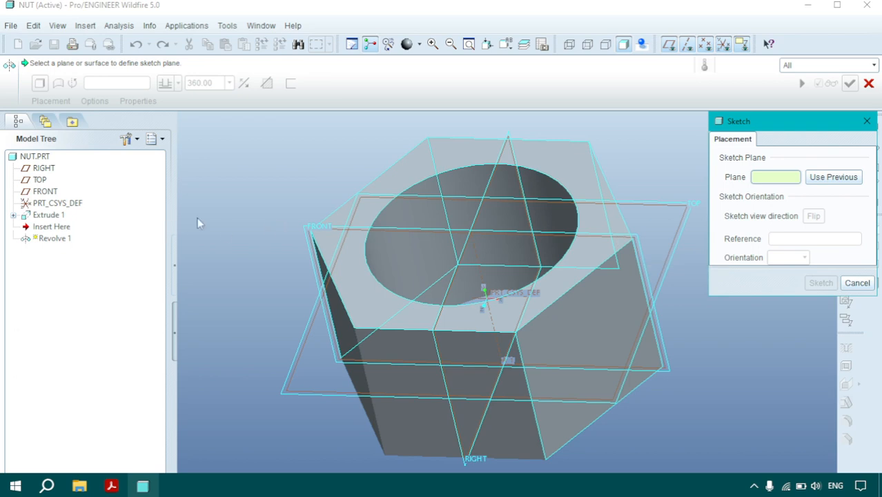
pyautogui.click(311, 226)
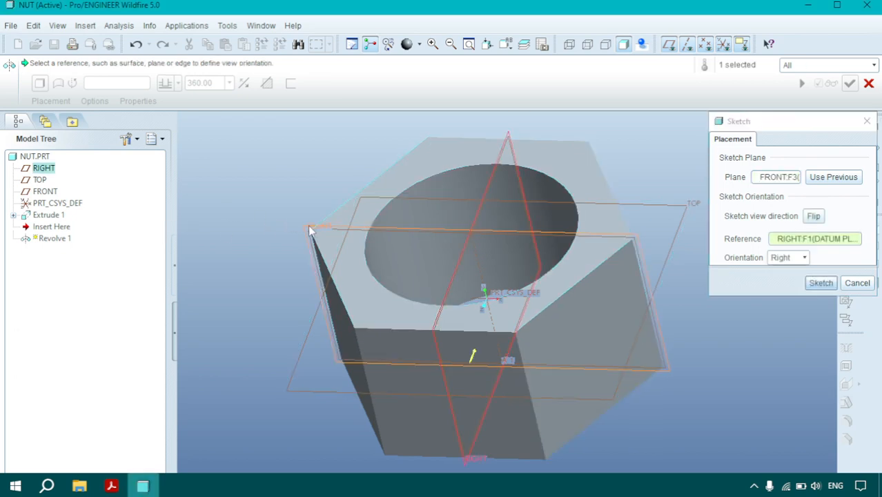
pyautogui.click(821, 282)
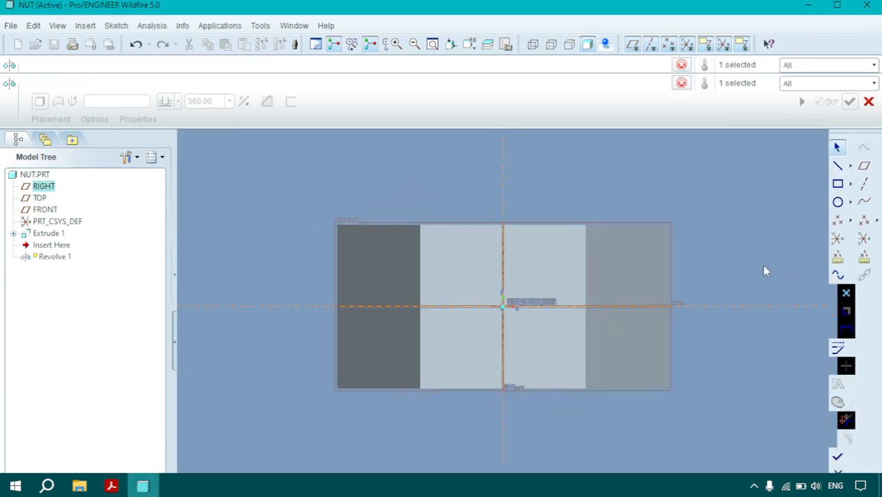
# Add the nut's top face and its outer right vertical edge as sketch references
pyautogui.click(115, 25)
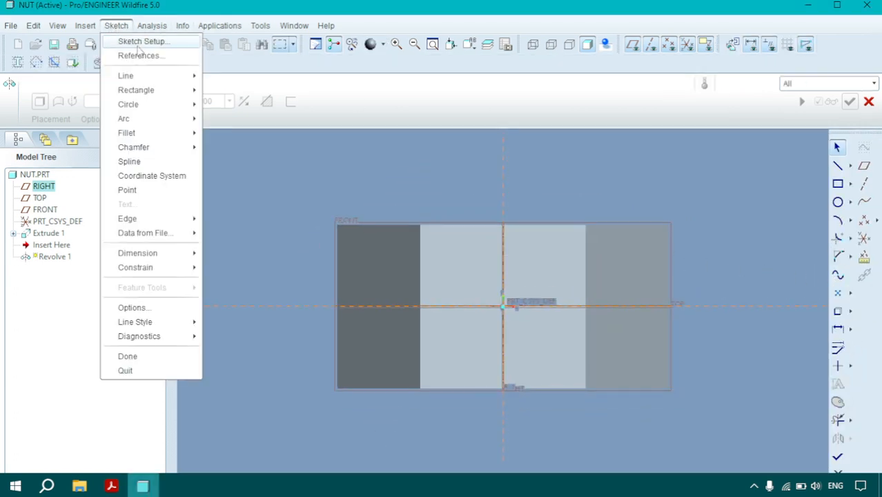
pyautogui.click(169, 53)
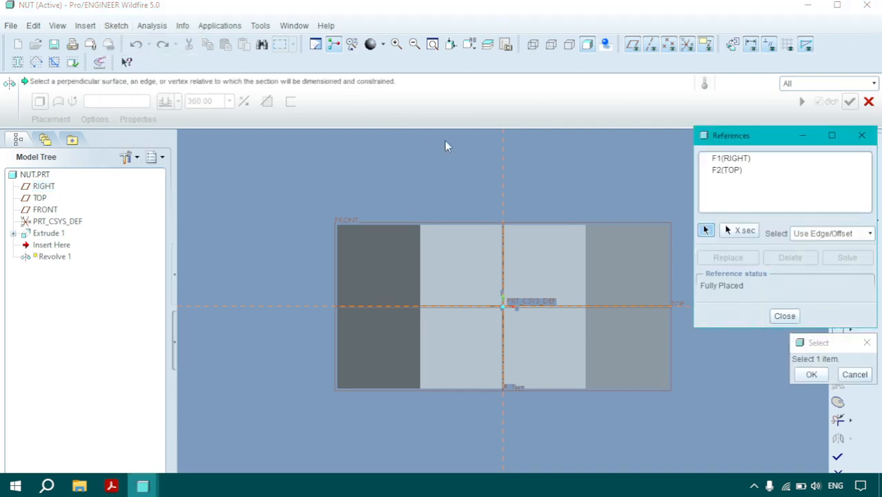
pyautogui.click(619, 224)
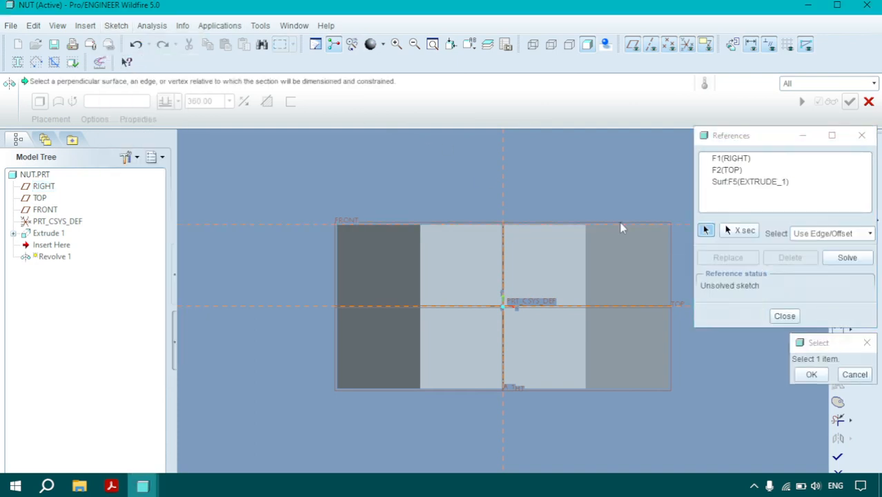
pyautogui.click(668, 248)
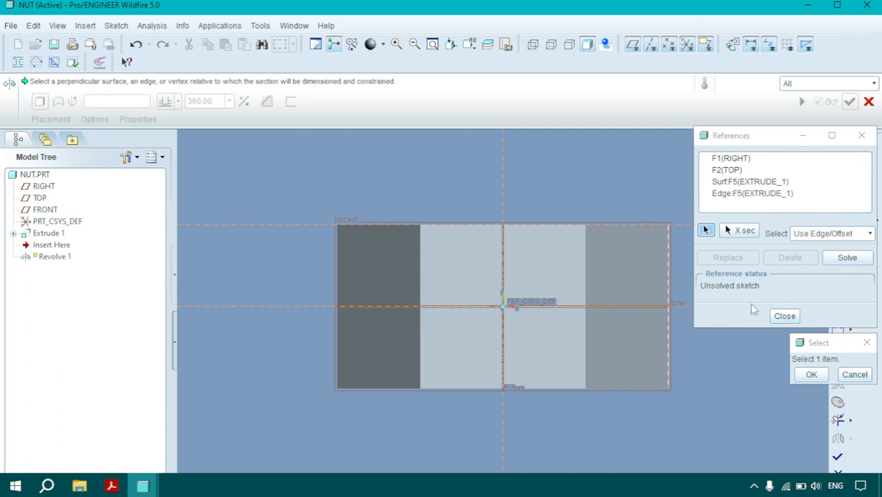
pyautogui.click(785, 315)
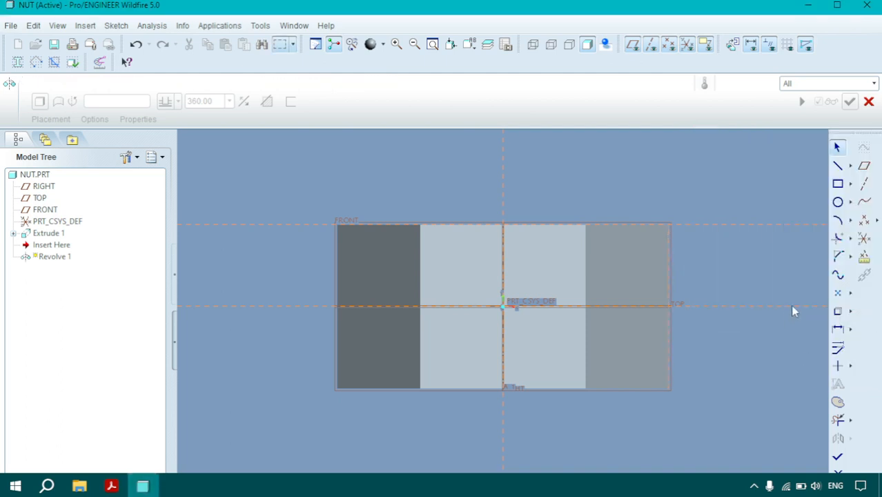
# Sketch a short horizontal line along the nut's top edge, starting at its upper right corner
pyautogui.click(838, 167)
pyautogui.scroll(3, 666, 224)
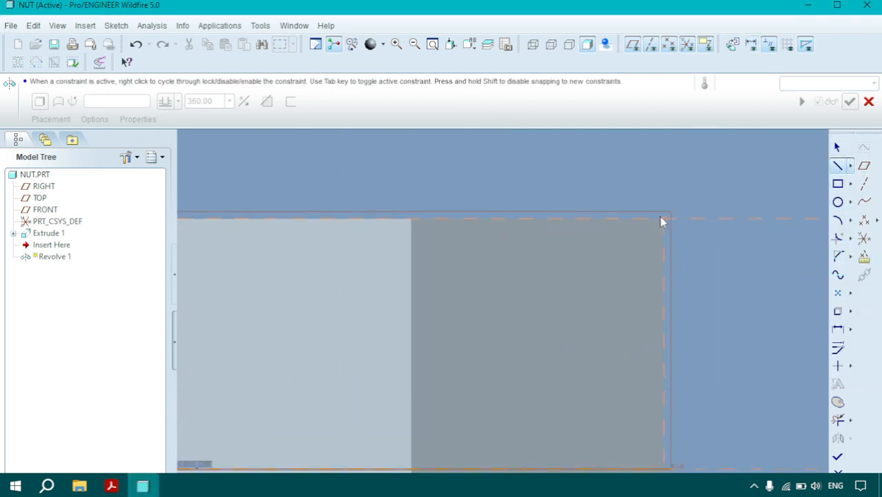
pyautogui.click(665, 220)
pyautogui.click(617, 220)
pyautogui.middleClick(614, 185)
# Check the nut's chamfer callout in the PDF drawing, return to Pro/ENGINEER and set the horizontal line's length to 0.03
pyautogui.click(111, 486)
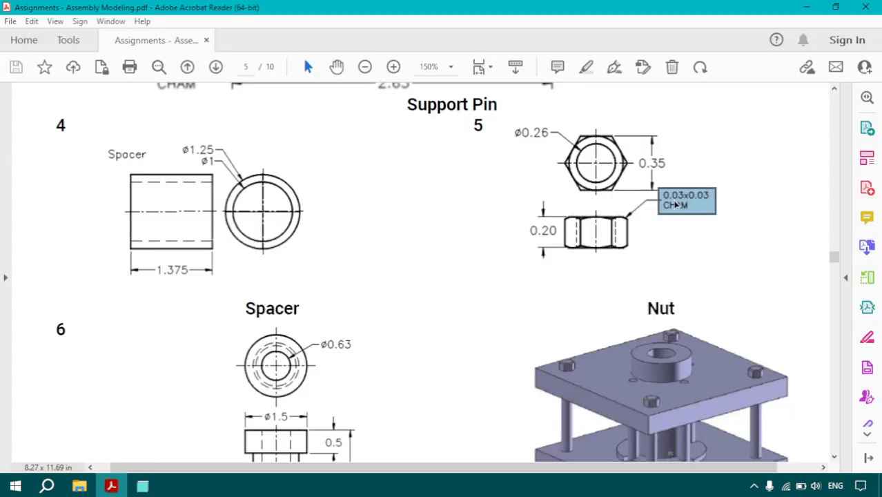
pyautogui.click(143, 487)
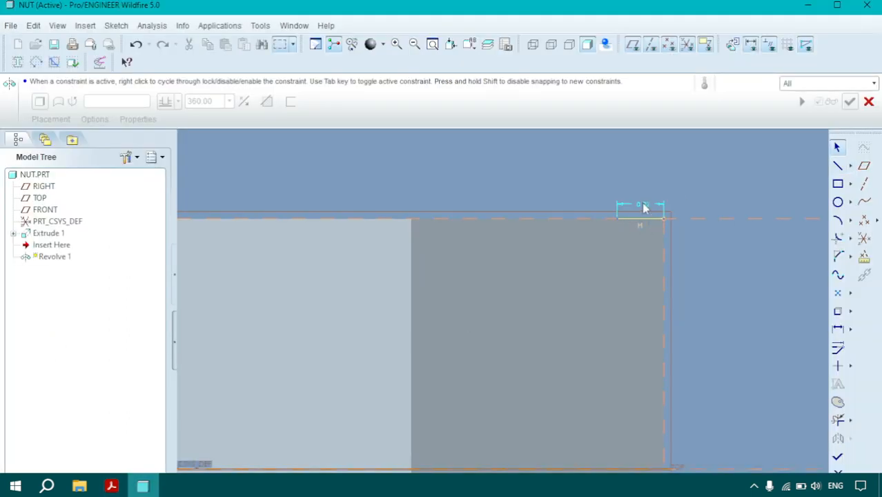
pyautogui.doubleClick(643, 205)
pyautogui.write('0.03')
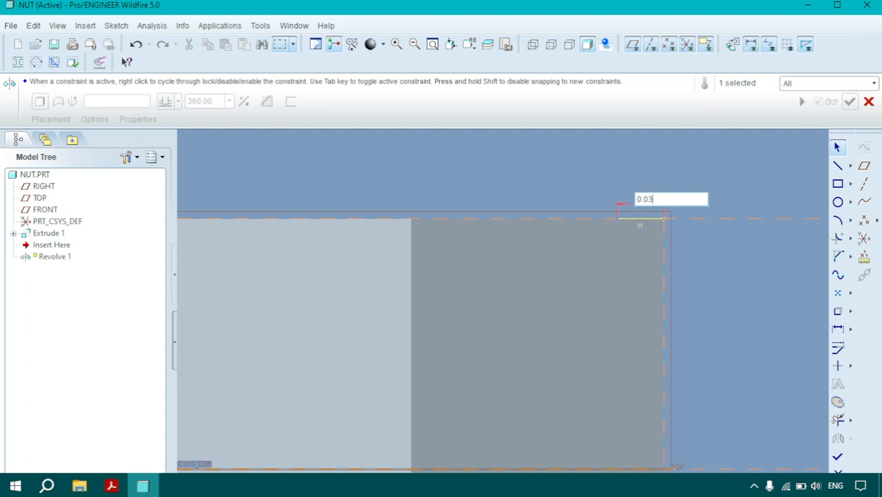
pyautogui.press('Return')
# Sketch a vertical line down the nut's outer edge from the same corner and set its length to 0.03
pyautogui.click(838, 166)
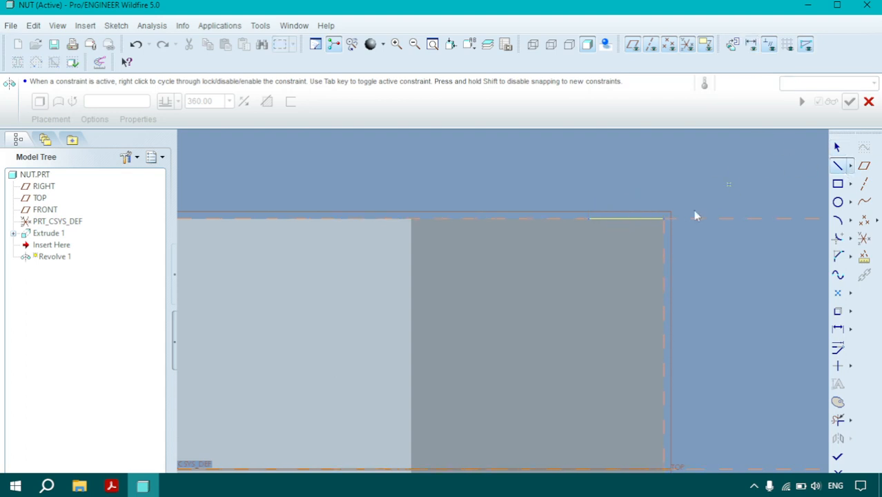
pyautogui.click(664, 219)
pyautogui.middleClick(676, 247)
pyautogui.middleClick(672, 240)
pyautogui.doubleClick(670, 244)
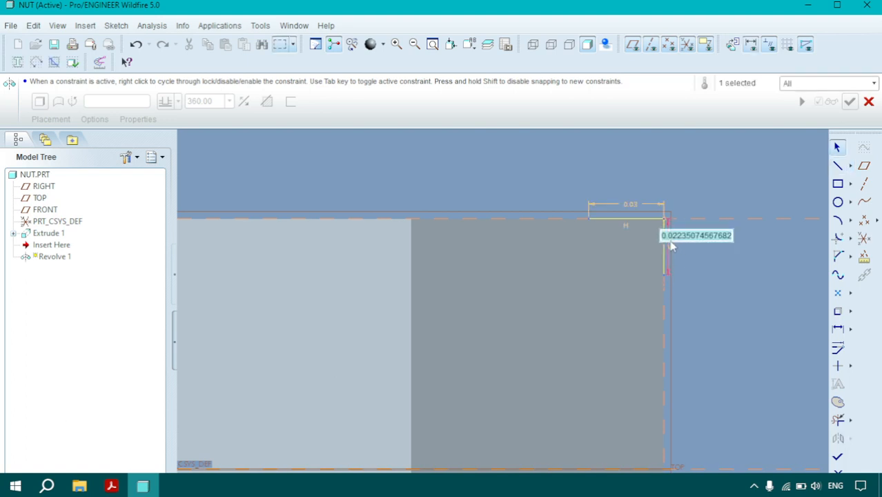
pyautogui.write('0.03')
pyautogui.press('Return')
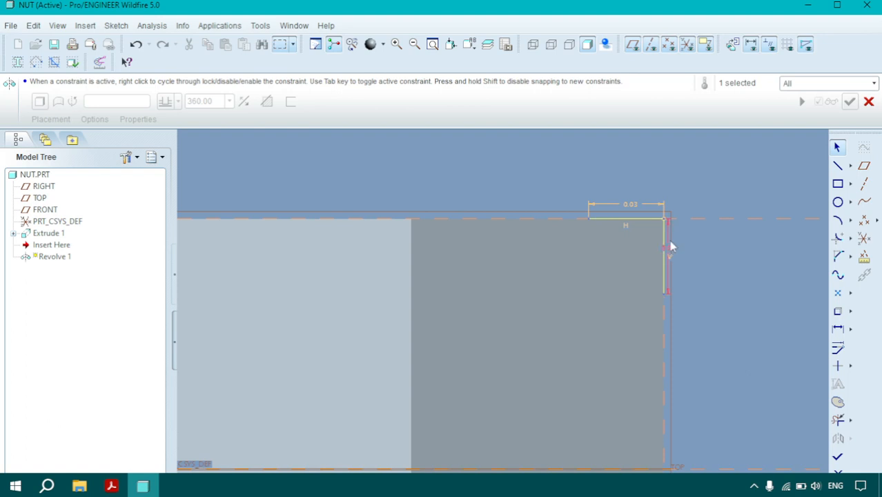
# Close the triangular chamfer profile with a diagonal line joining the free ends of the horizontal and vertical lines
pyautogui.click(838, 166)
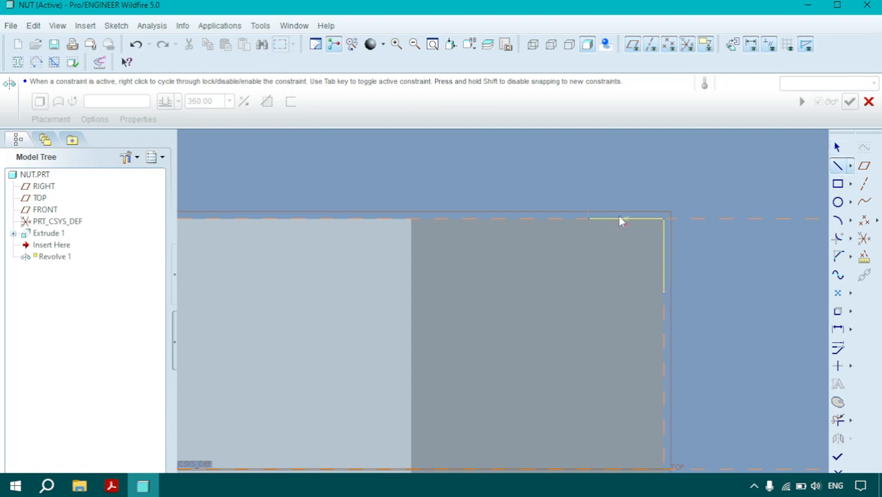
pyautogui.click(589, 220)
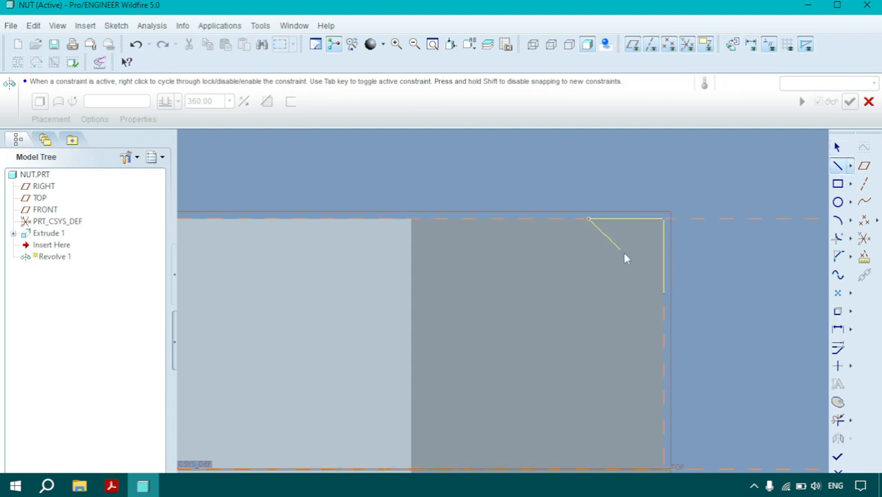
pyautogui.click(662, 293)
pyautogui.middleClick(688, 279)
# Add a geometry centerline along the vertical reference through the nut's centre as the axis of revolution
pyautogui.scroll(-4, 685, 278)
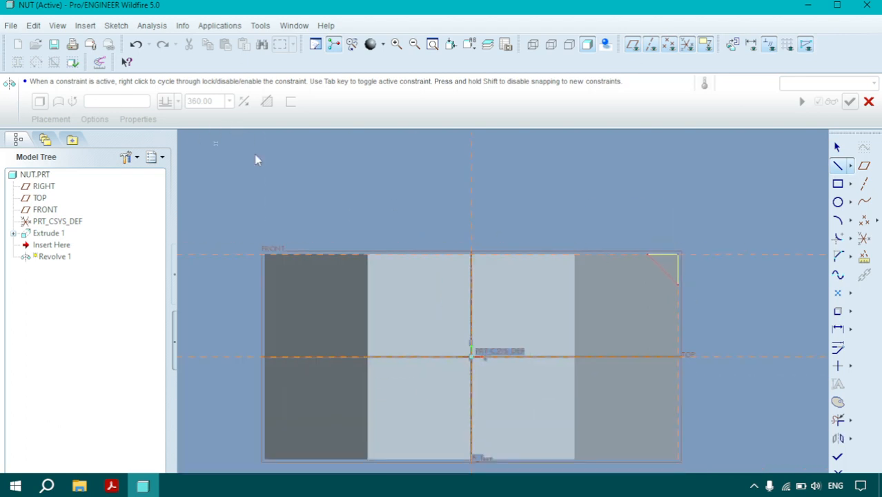
pyautogui.click(850, 166)
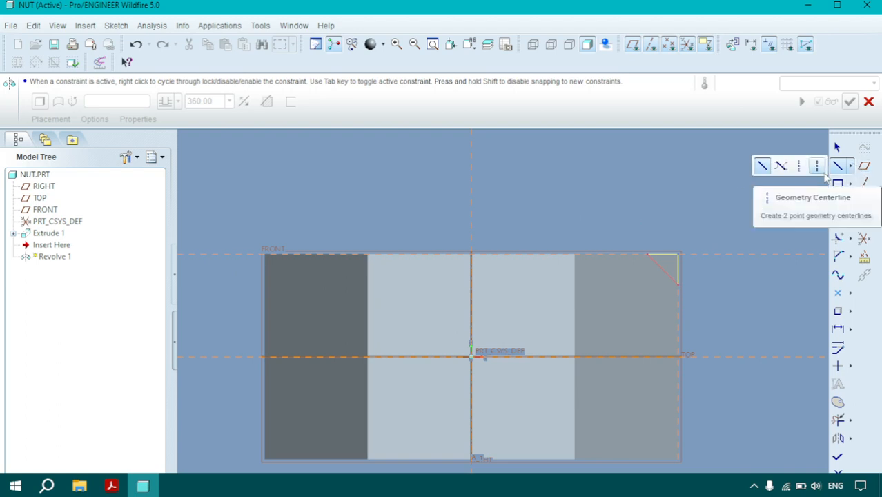
pyautogui.click(822, 171)
pyautogui.click(471, 188)
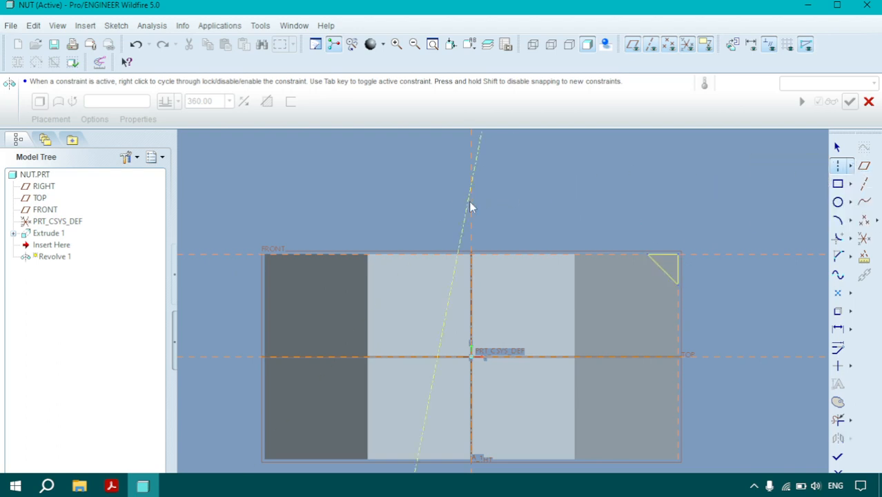
pyautogui.click(472, 214)
pyautogui.scroll(-2, 601, 290)
pyautogui.scroll(1, 761, 444)
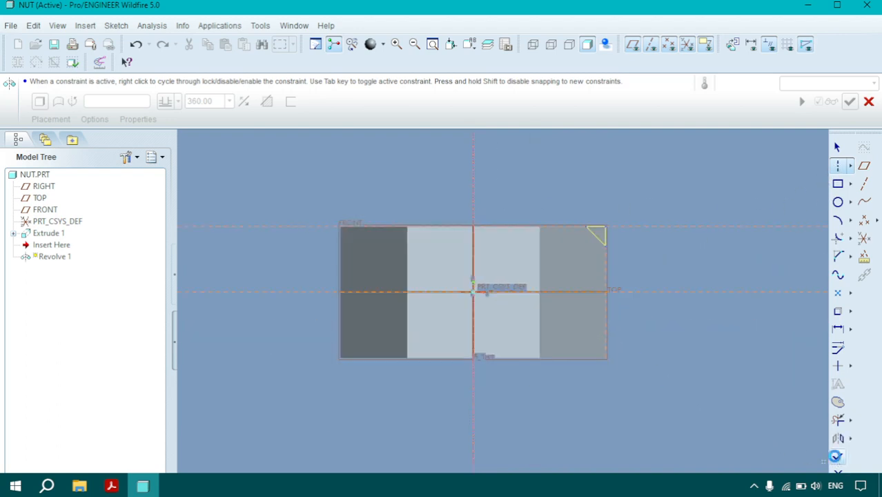
# Finish the sketch and complete the 360° revolve as a material-removing cut
pyautogui.click(836, 457)
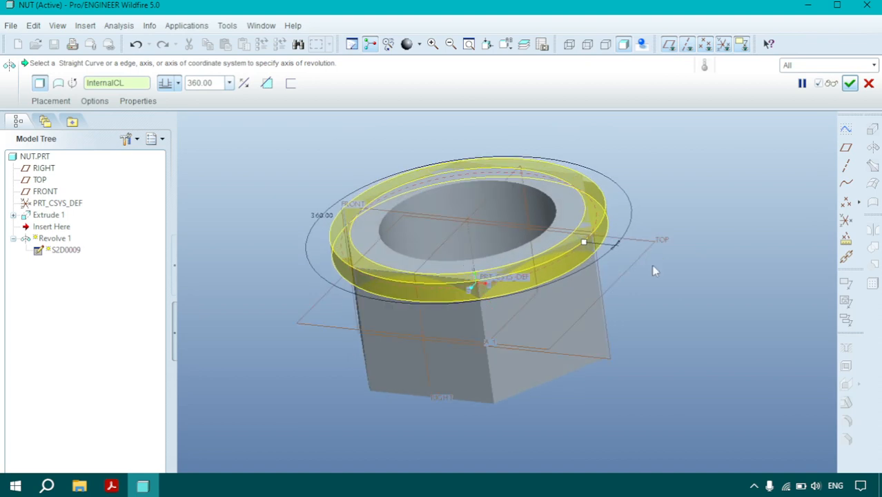
pyautogui.click(265, 82)
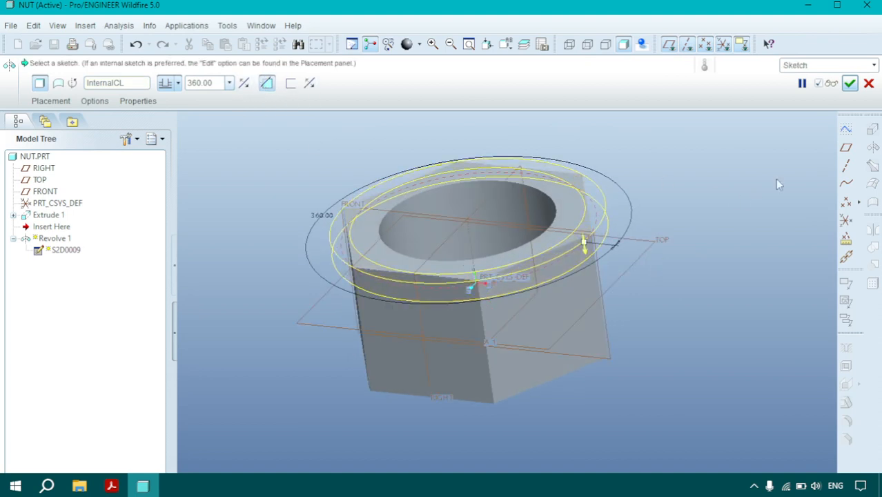
pyautogui.click(849, 83)
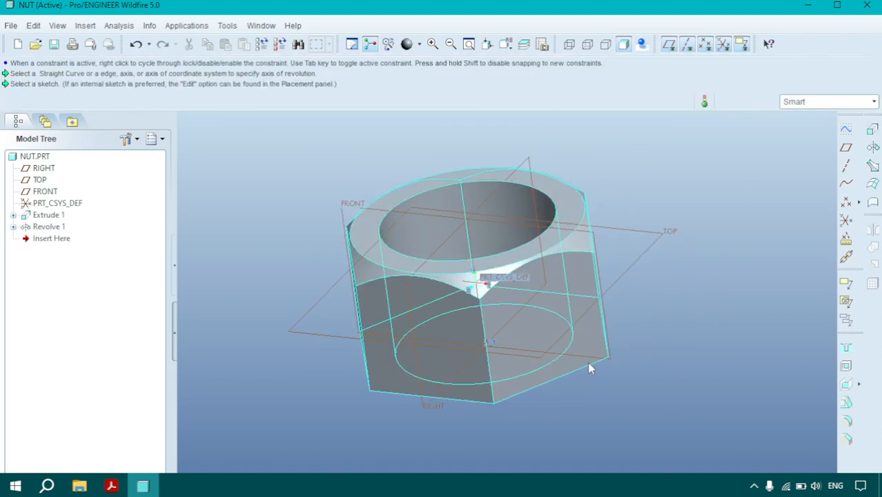
# Mirror the revolved chamfer cut about the TOP plane to chamfer the nut's opposite end
pyautogui.moveTo(588, 362); pyautogui.dragTo(608, 335, button='middle')
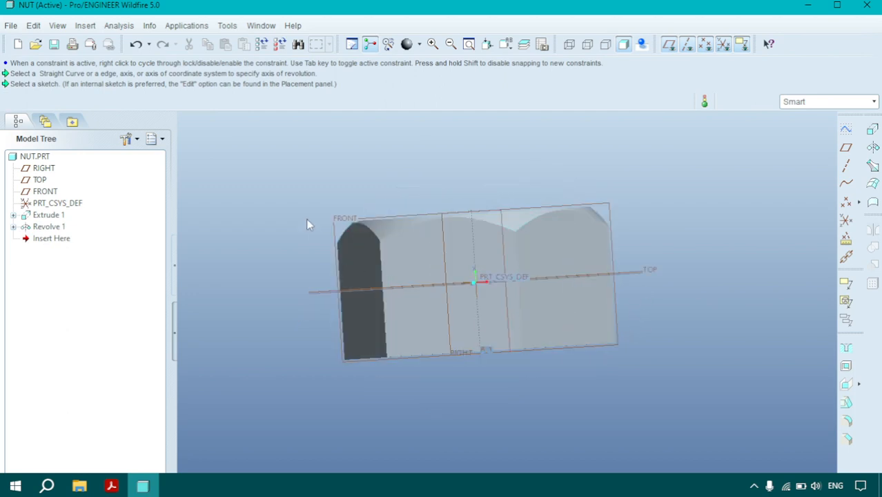
pyautogui.click(59, 226)
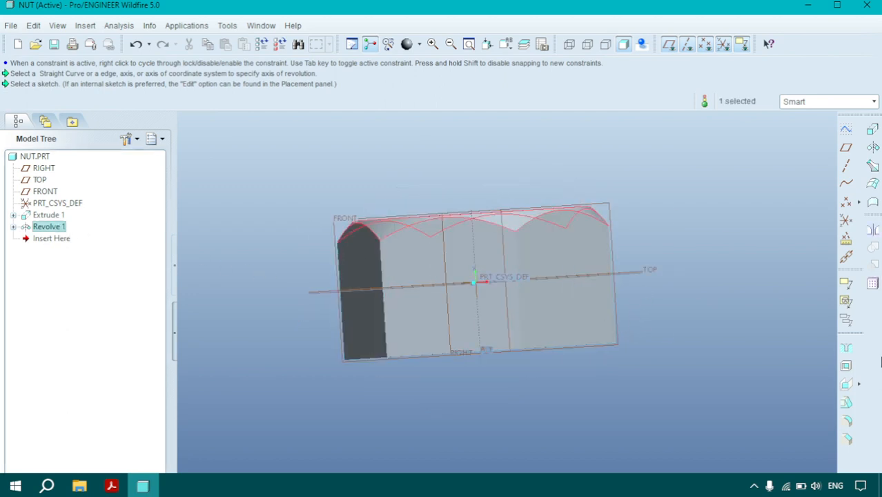
pyautogui.click(873, 231)
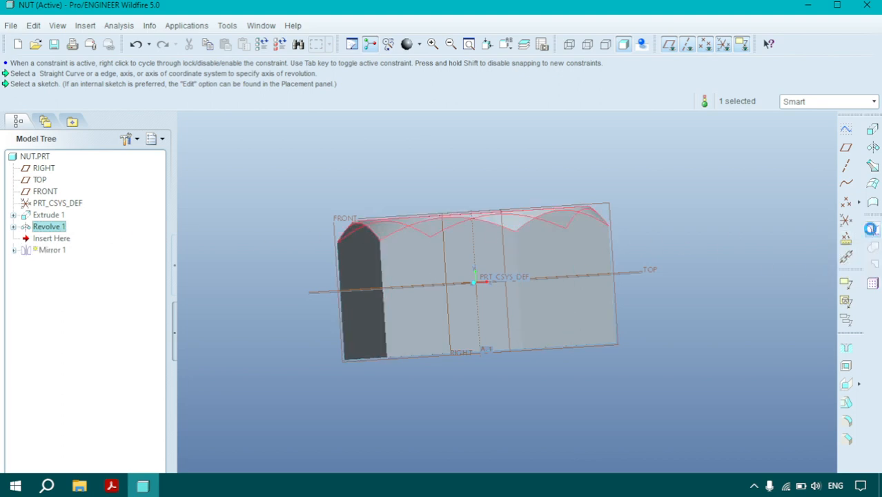
pyautogui.click(649, 274)
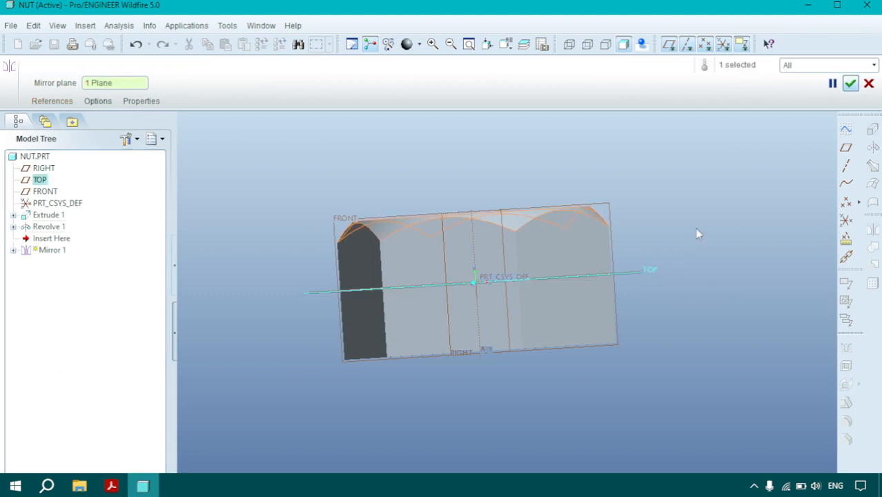
pyautogui.middleClick(698, 233)
pyautogui.moveTo(701, 208); pyautogui.dragTo(631, 243, button='middle')
pyautogui.click(642, 297)
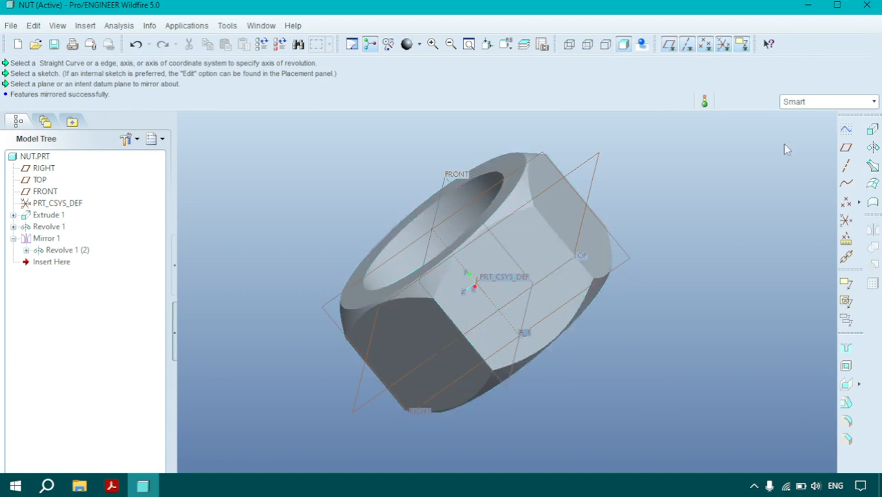
# Apply the golden-orange appearance from My Appearances to the whole nut part
pyautogui.click(420, 46)
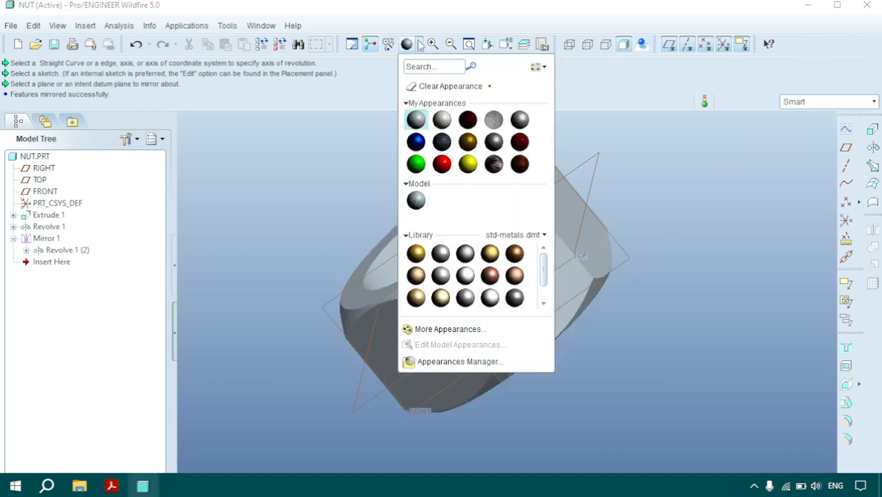
pyautogui.click(468, 142)
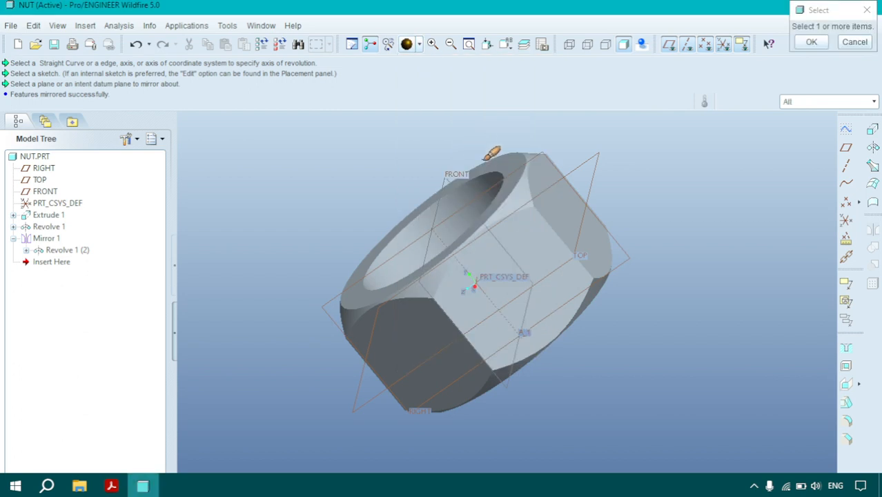
pyautogui.click(817, 102)
pyautogui.click(790, 157)
pyautogui.click(576, 185)
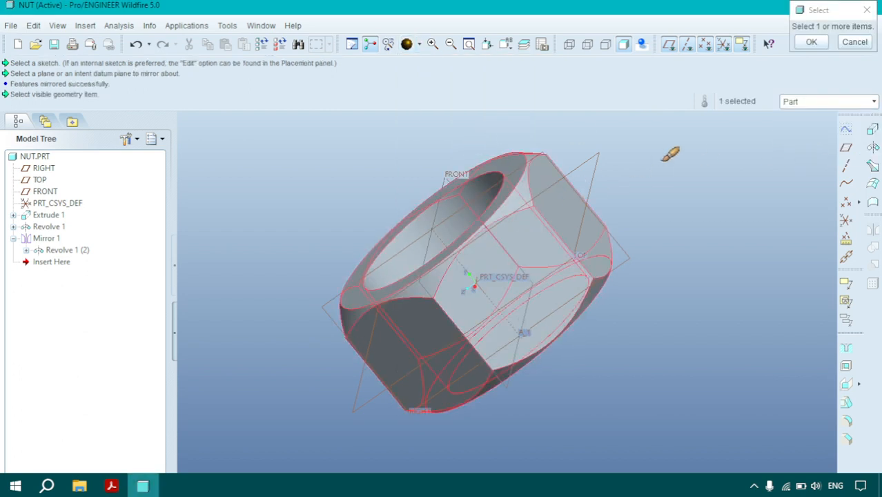
pyautogui.middleClick(664, 162)
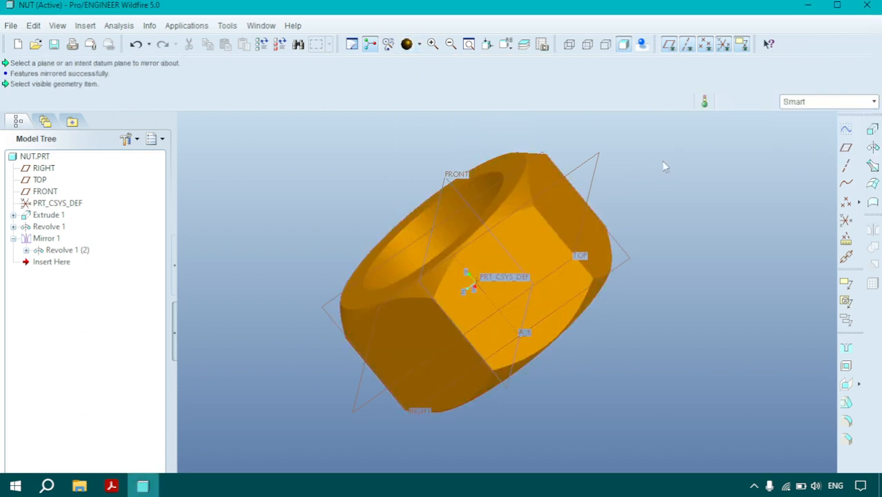
# Save the nut part in the WSA folder and close its window
pyautogui.click(11, 26)
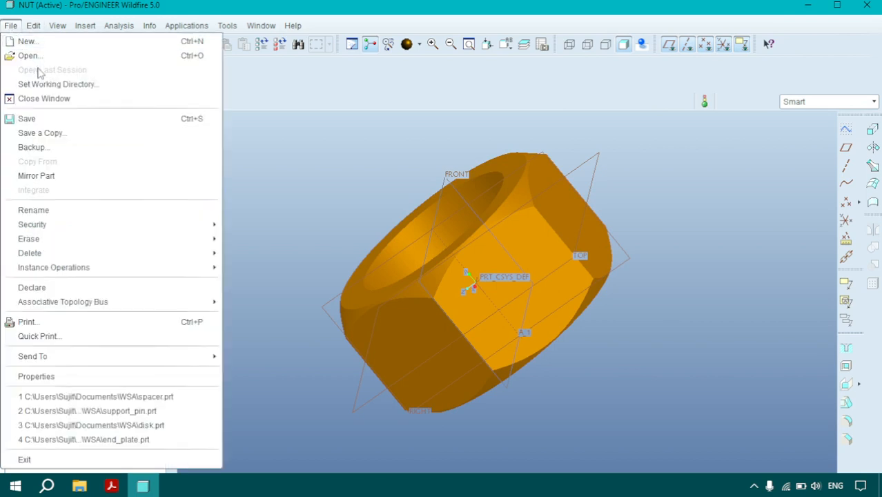
pyautogui.click(38, 123)
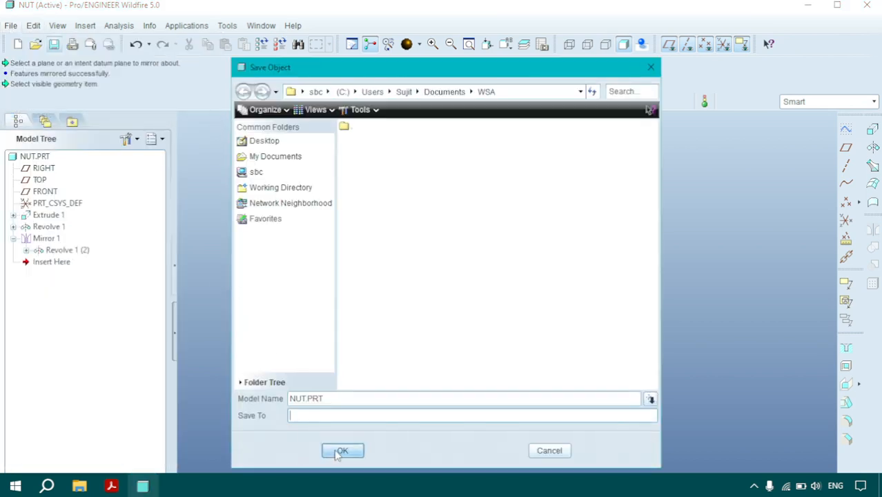
pyautogui.click(334, 449)
pyautogui.click(11, 26)
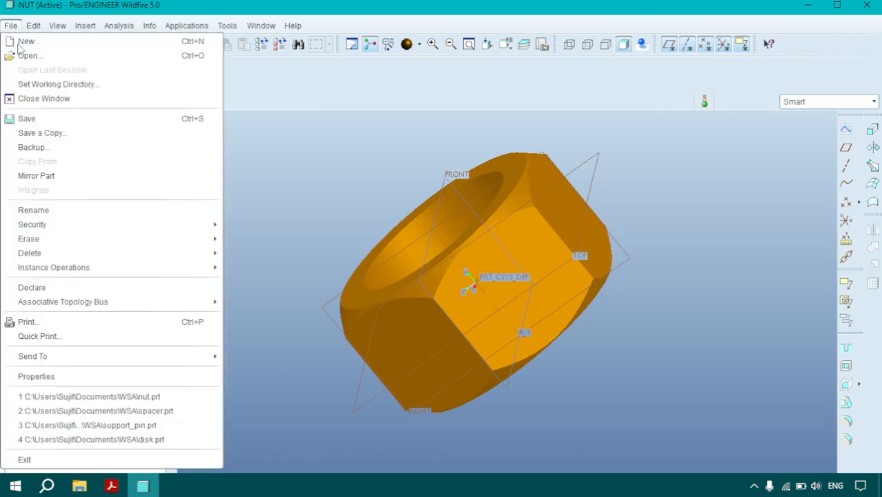
pyautogui.click(33, 99)
# Look up the Center Pin's dimensions and chamfer in the PDF drawing and return to Pro/ENGINEER
pyautogui.click(112, 486)
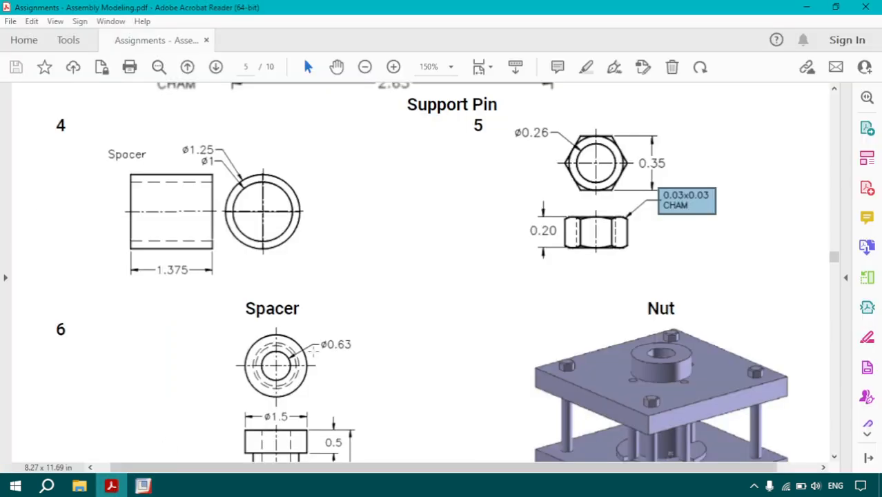
pyautogui.scroll(-2, 358, 270)
pyautogui.scroll(-1, 358, 270)
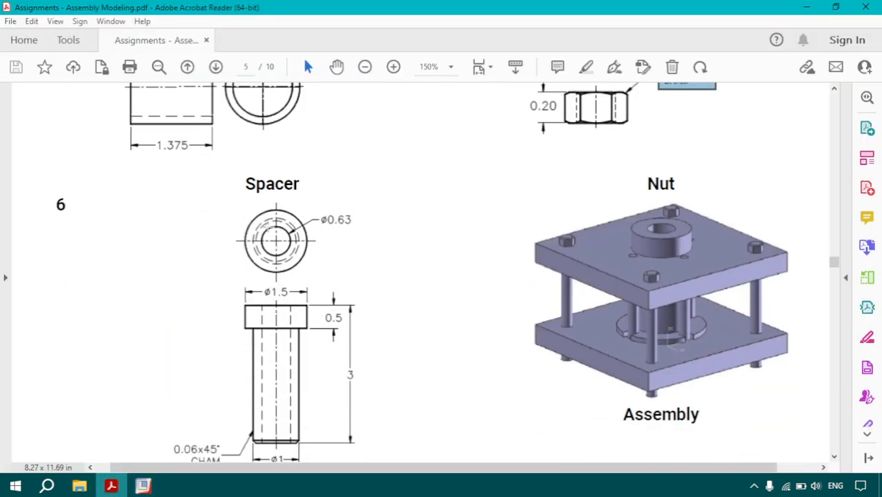
pyautogui.scroll(-3, 275, 347)
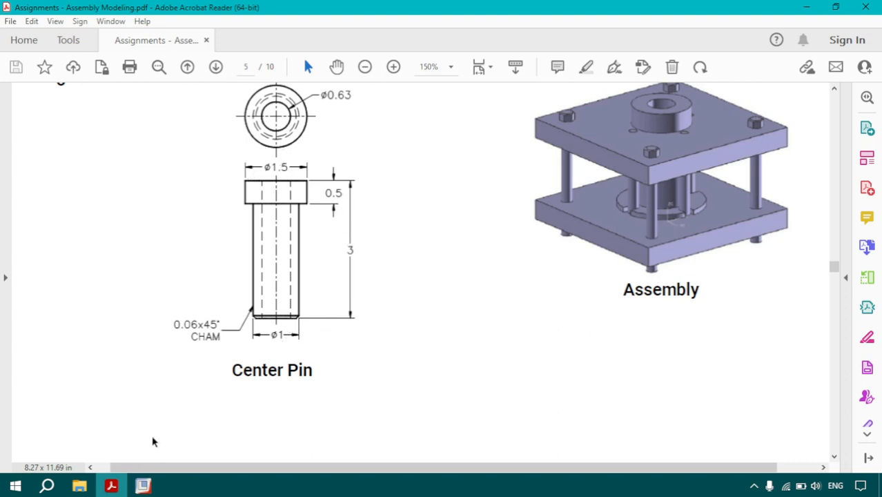
pyautogui.click(142, 486)
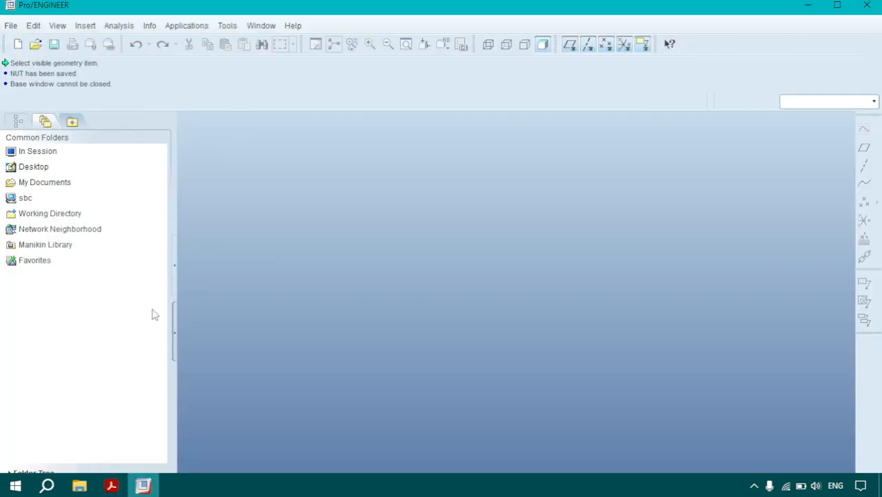
# Create a new solid part named center_pin using the mmns_part_solid template instead of the default one
pyautogui.click(16, 43)
pyautogui.write('center_pin')
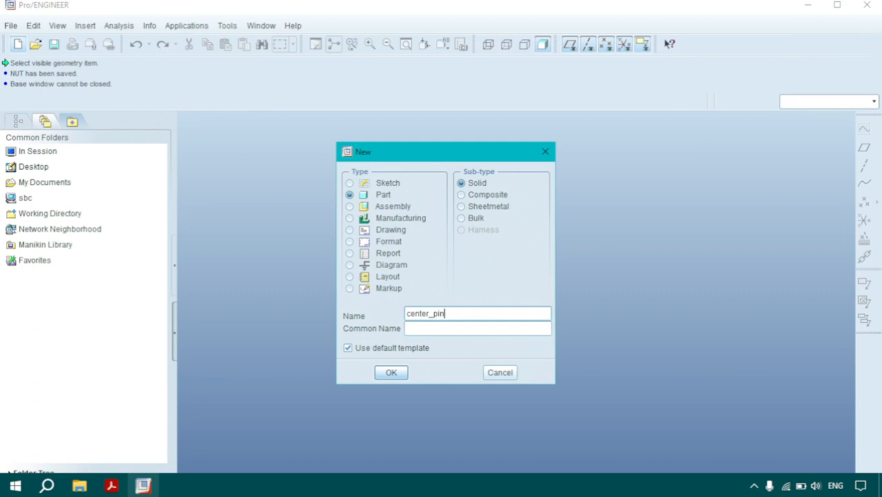
pyautogui.click(348, 348)
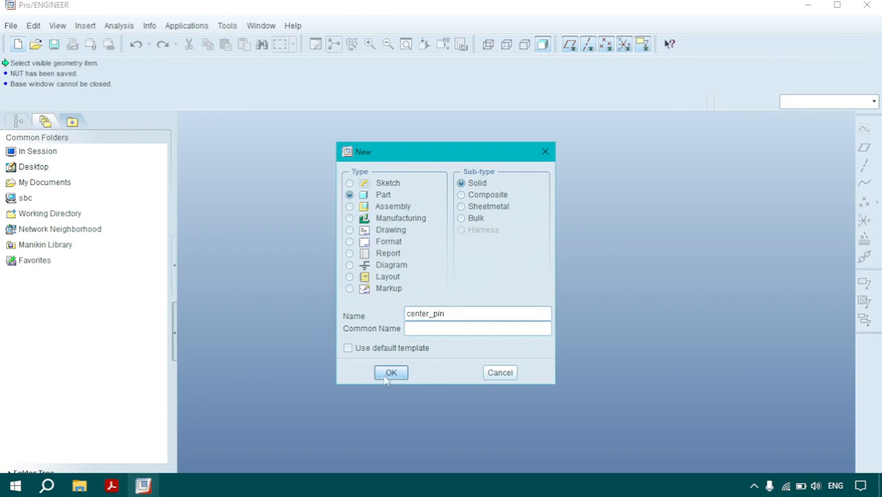
pyautogui.click(390, 372)
pyautogui.click(351, 188)
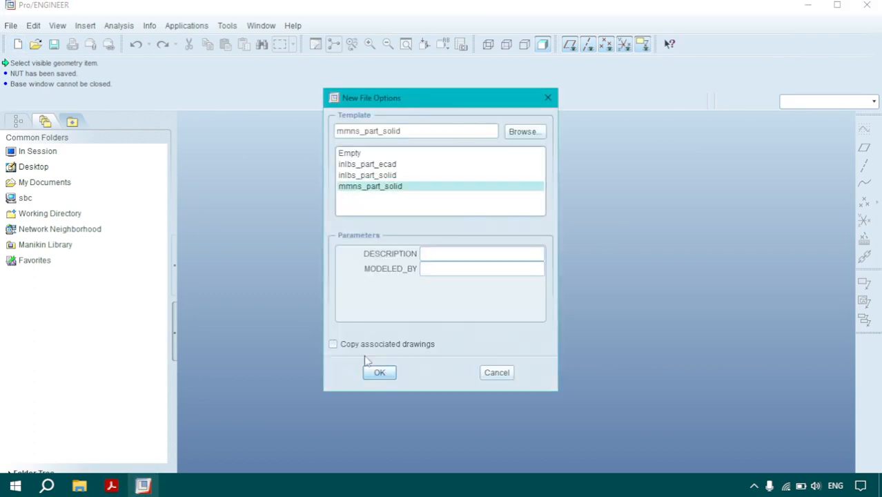
pyautogui.click(379, 372)
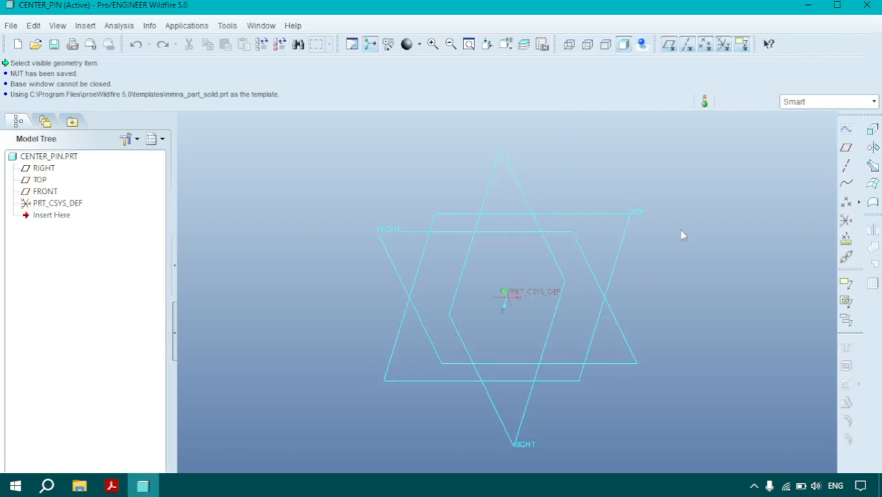
# Start an Extrude feature and open an internal sketch on the TOP plane with the default orientation
pyautogui.click(874, 131)
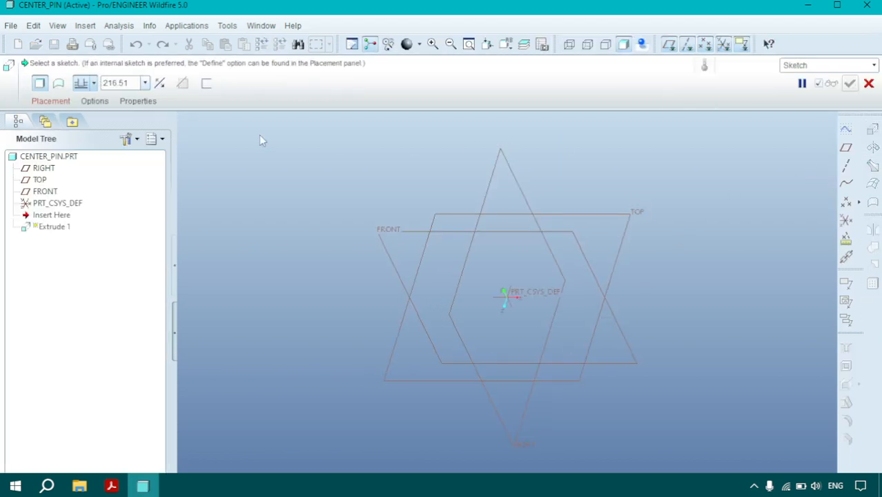
pyautogui.click(49, 102)
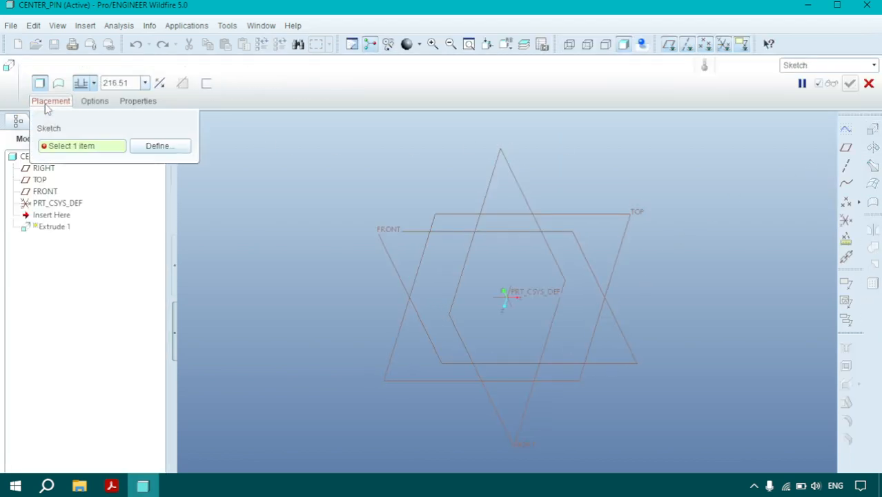
pyautogui.click(162, 146)
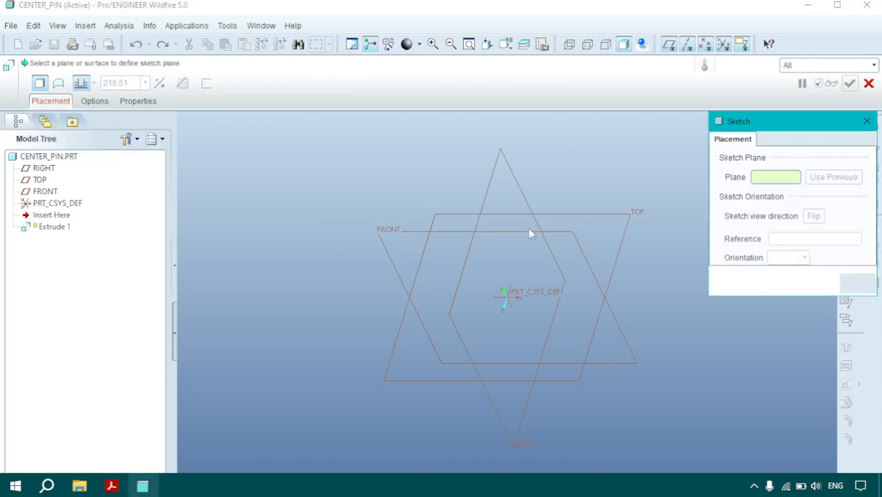
pyautogui.click(628, 214)
pyautogui.click(821, 283)
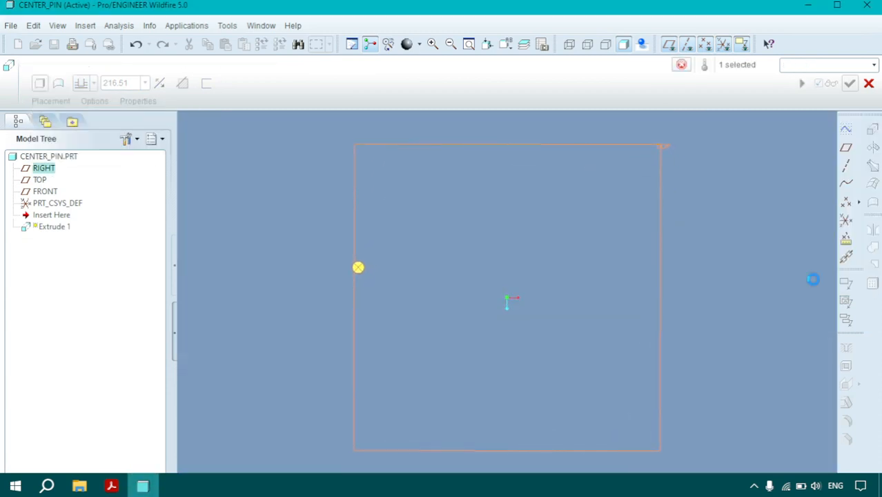
# Check the Center Pin's dimensions in the PDF drawing and sketch a circle of diameter 1.50 centred on the origin
pyautogui.click(112, 486)
pyautogui.click(110, 486)
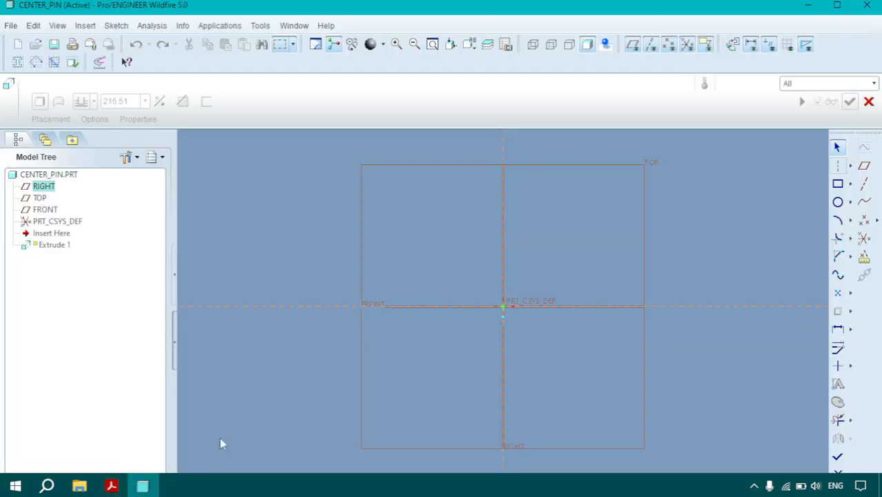
pyautogui.click(837, 202)
pyautogui.click(506, 306)
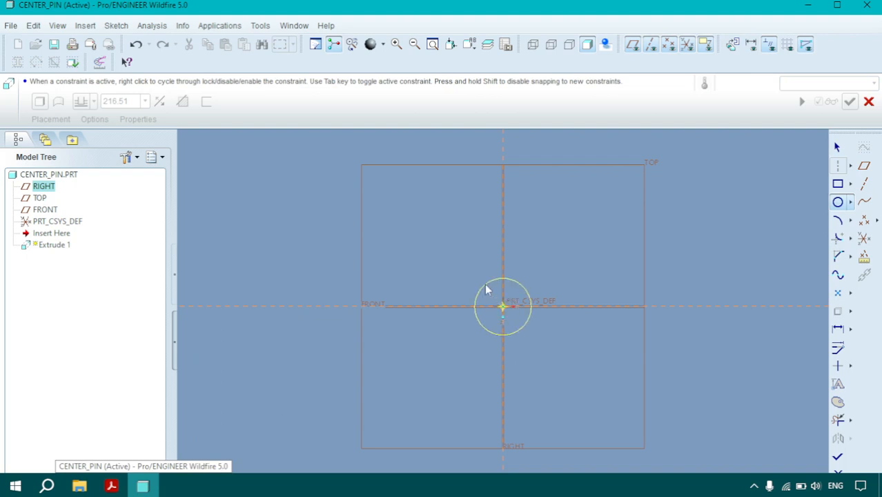
pyautogui.click(482, 285)
pyautogui.middleClick(450, 266)
pyautogui.doubleClick(452, 281)
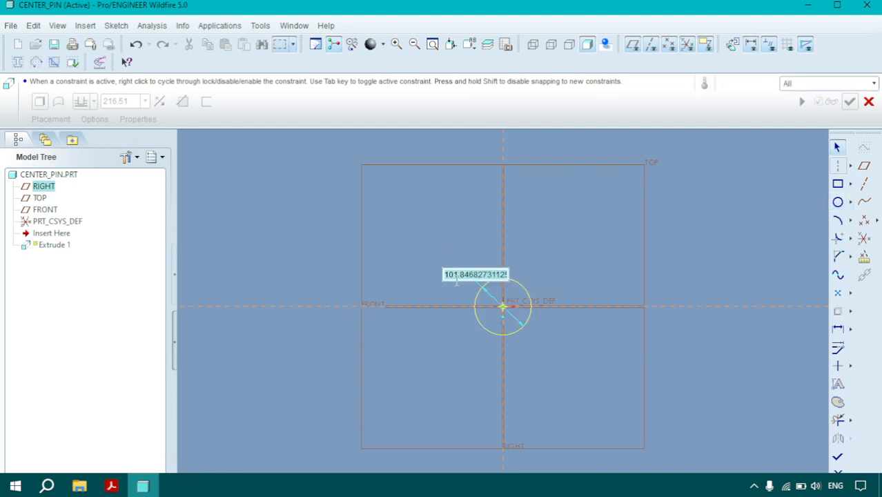
pyautogui.doubleClick(457, 278)
pyautogui.write('1')
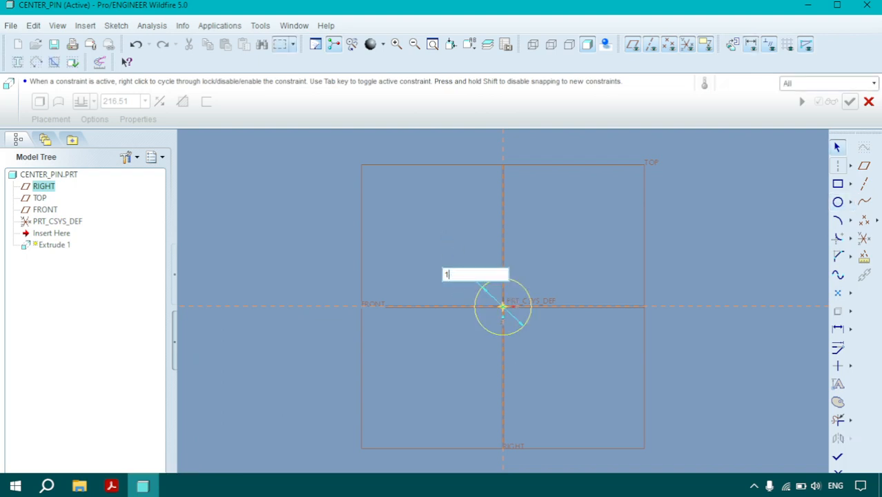
pyautogui.write('50')
pyautogui.press('Return')
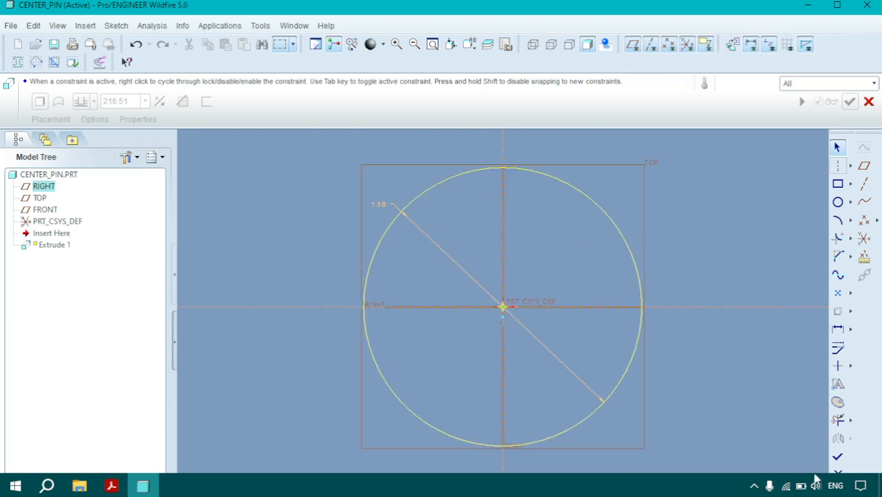
# Finish the circle sketch and extrude it to a depth of 0.50 to form the pin's head
pyautogui.click(836, 460)
pyautogui.doubleClick(122, 83)
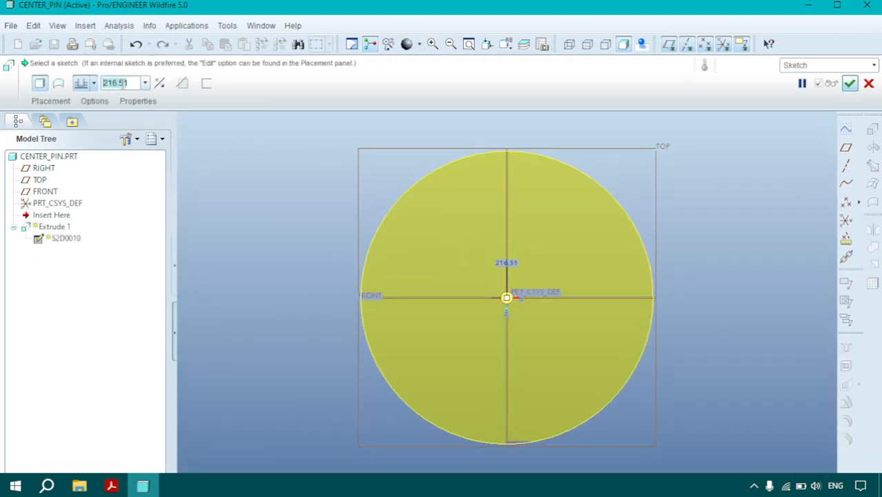
pyautogui.write('0.50')
pyautogui.press('Return')
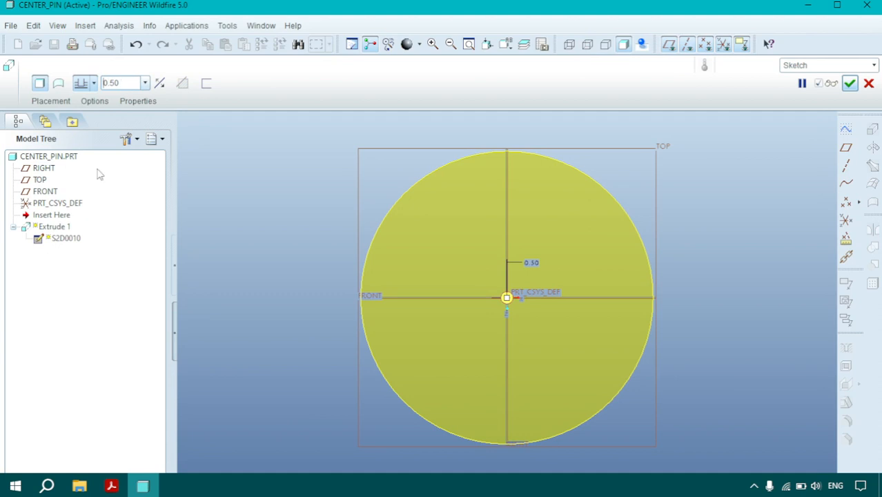
pyautogui.hotkey('ctrl', 'd')
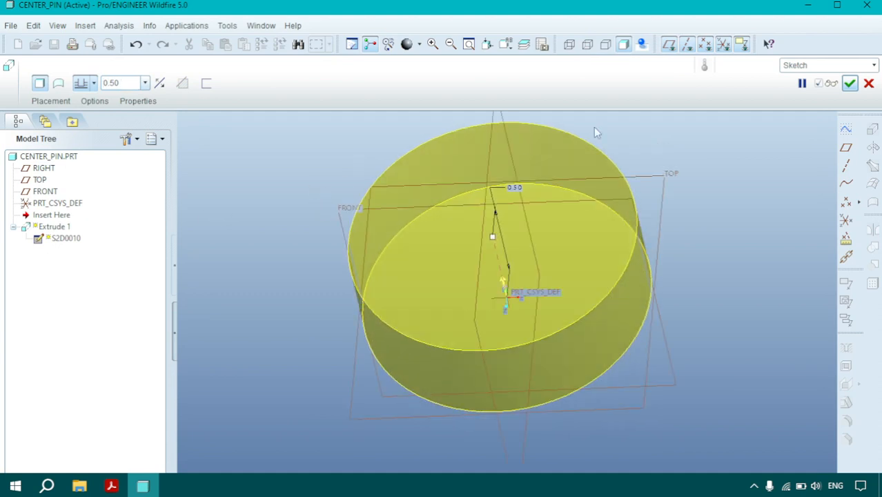
pyautogui.click(848, 83)
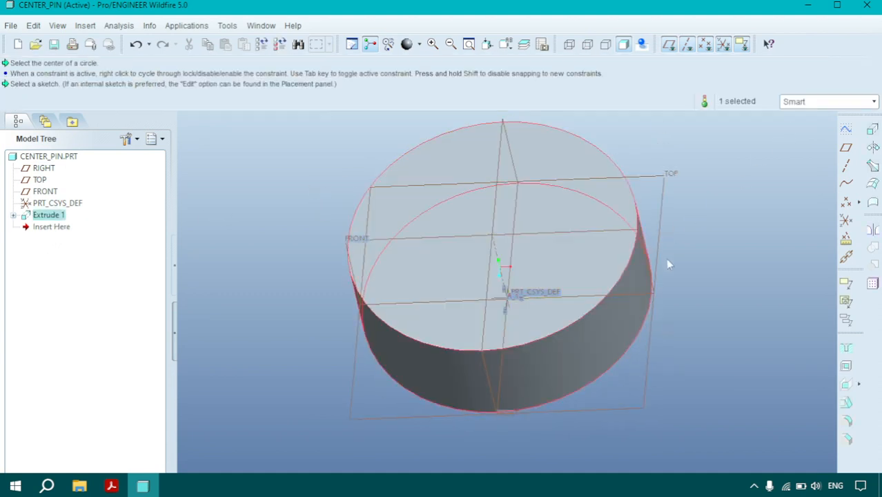
# Start a second Extrude feature and open its internal sketch on the underside face of the pin's head
pyautogui.moveTo(666, 259); pyautogui.dragTo(659, 196, button='middle')
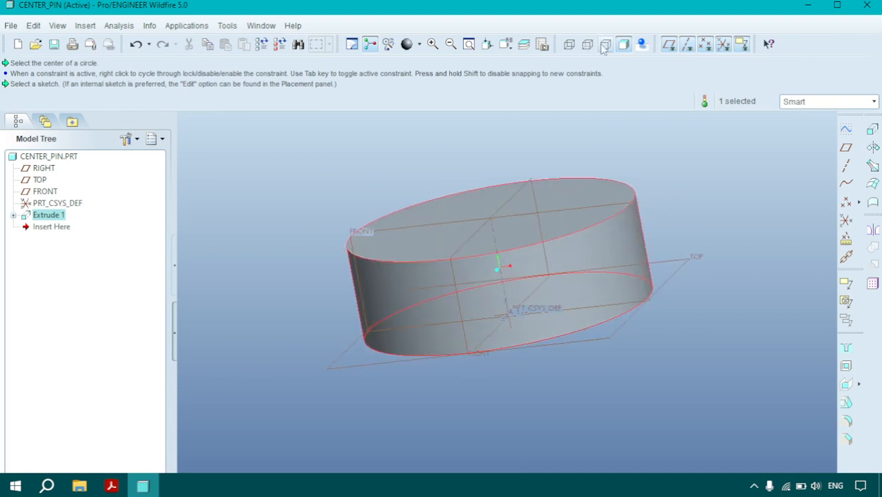
pyautogui.click(525, 46)
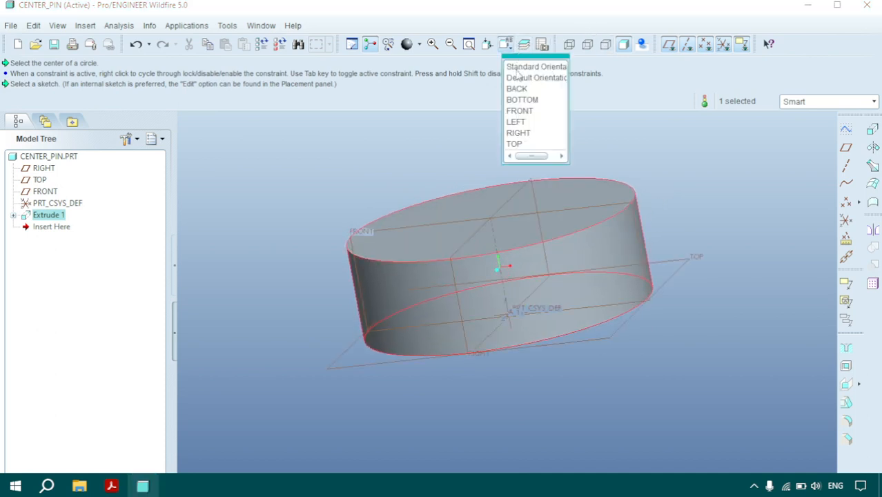
pyautogui.click(514, 67)
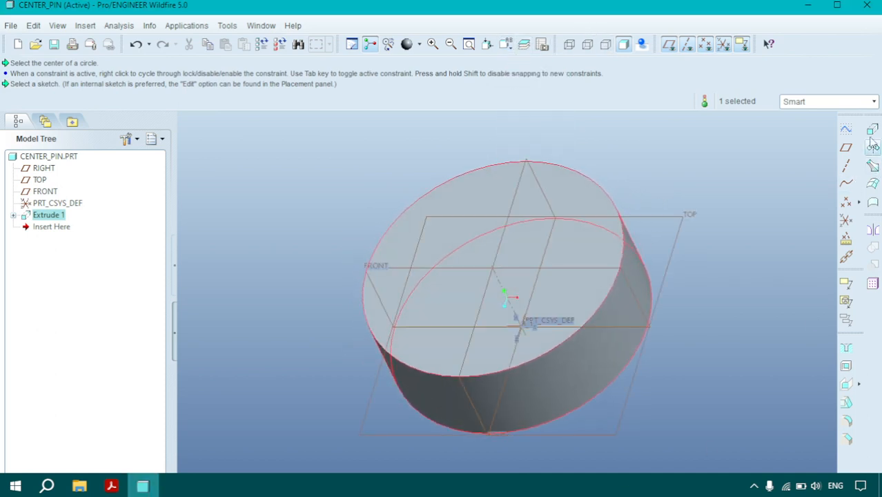
pyautogui.click(718, 182)
pyautogui.click(872, 129)
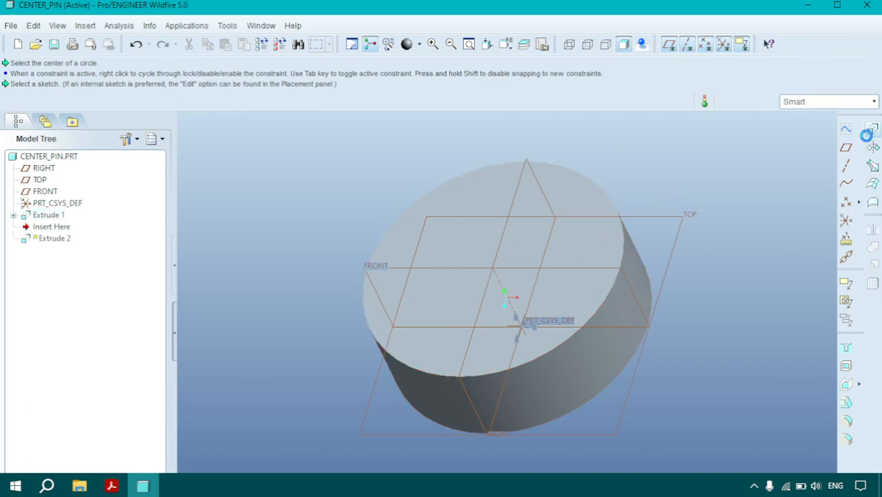
pyautogui.click(50, 100)
pyautogui.click(161, 144)
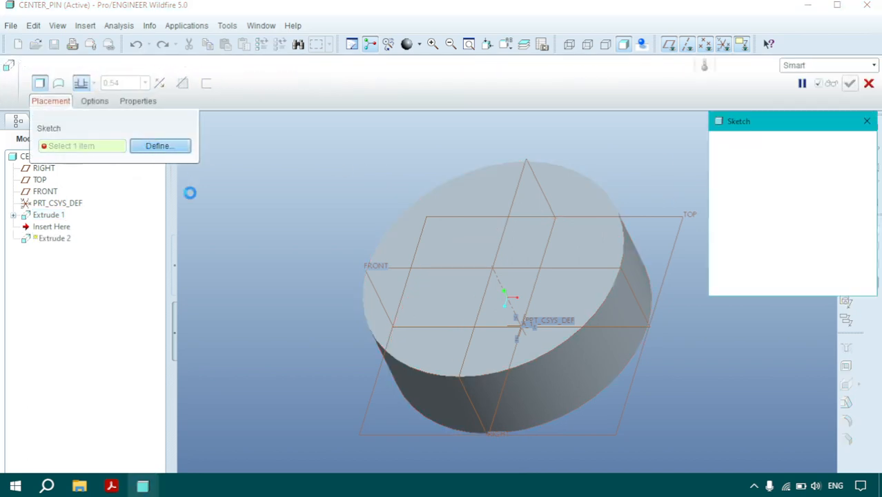
pyautogui.moveTo(328, 279); pyautogui.dragTo(323, 236, button='middle')
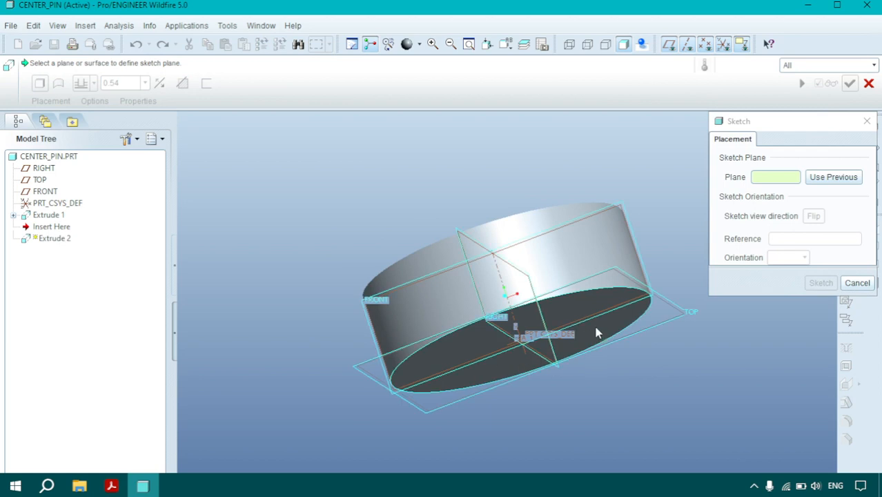
pyautogui.click(602, 336)
pyautogui.click(821, 283)
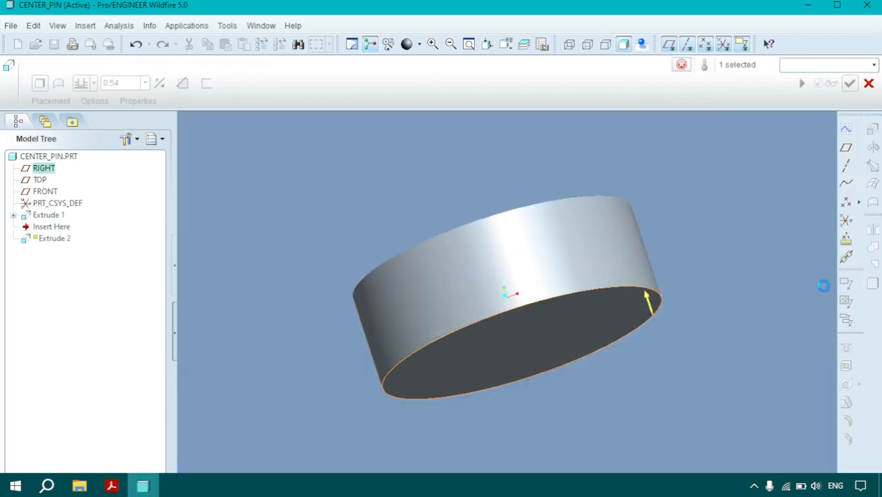
# Check the shank's dimensions in the PDF drawing and sketch a circle of diameter 1 centred on the head's underside
pyautogui.click(114, 486)
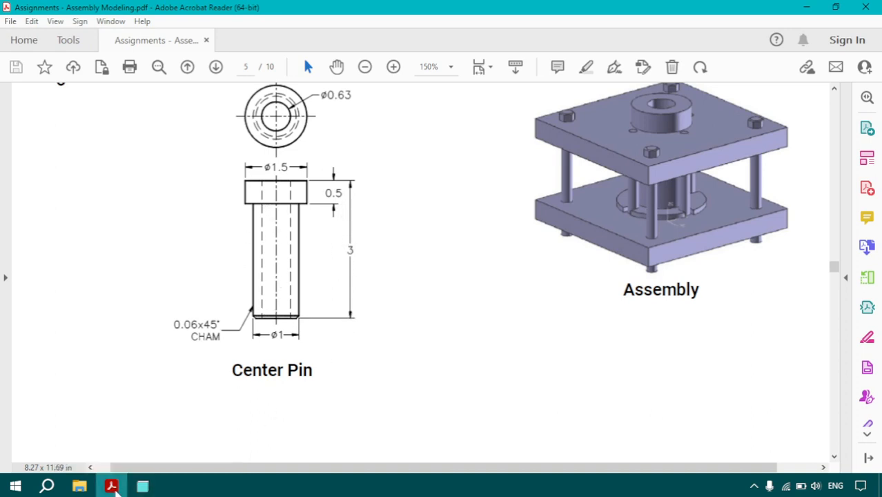
pyautogui.click(142, 487)
pyautogui.click(502, 306)
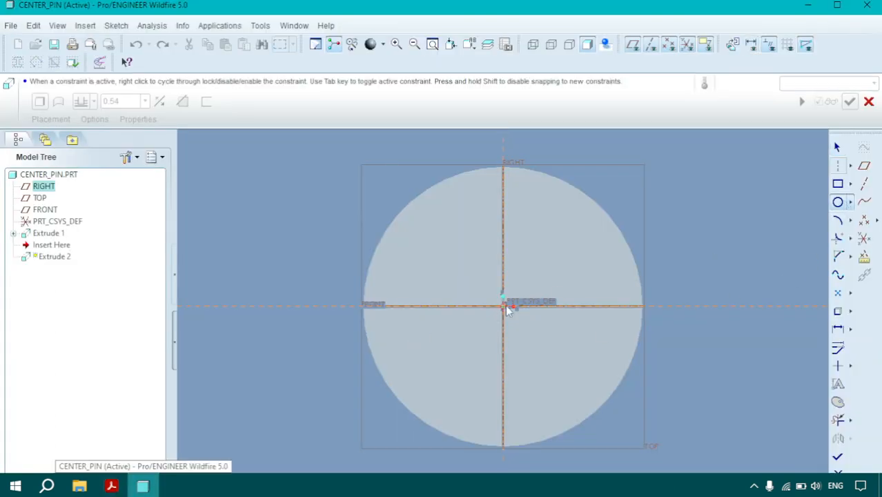
pyautogui.click(467, 275)
pyautogui.middleClick(447, 262)
pyautogui.doubleClick(439, 263)
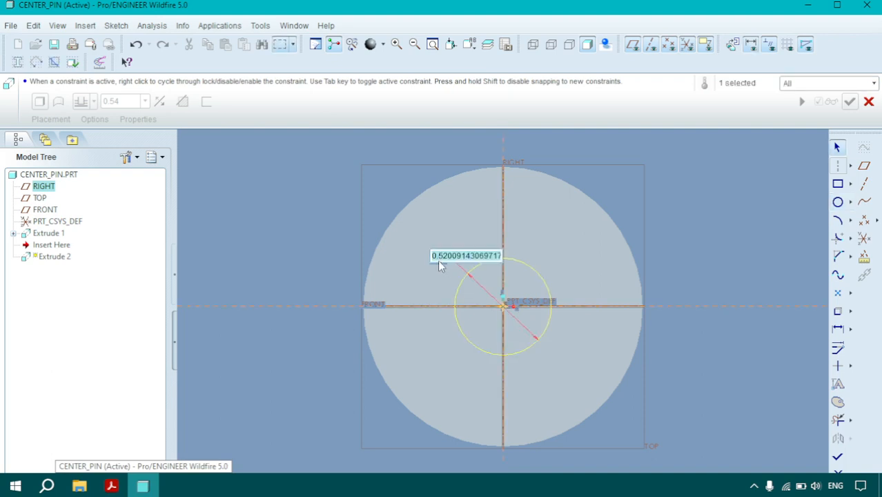
pyautogui.write('1')
pyautogui.press('Return')
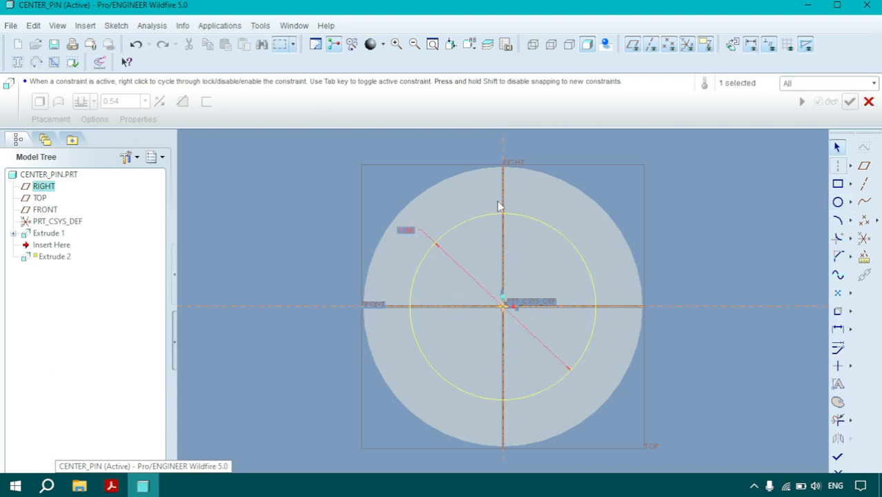
# Finish the shank sketch and extrude it to a depth of 2.5 downward from the pin's head
pyautogui.moveTo(497, 201)
pyautogui.mouseDown(button='middle')
pyautogui.moveTo(484, 282)
pyautogui.moveTo(816, 409)
pyautogui.mouseUp(button='middle')
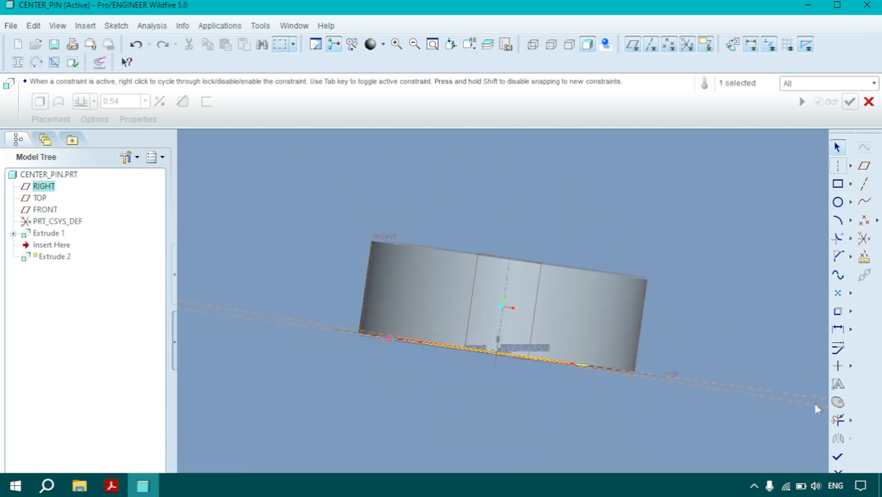
pyautogui.click(838, 457)
pyautogui.doubleClick(116, 82)
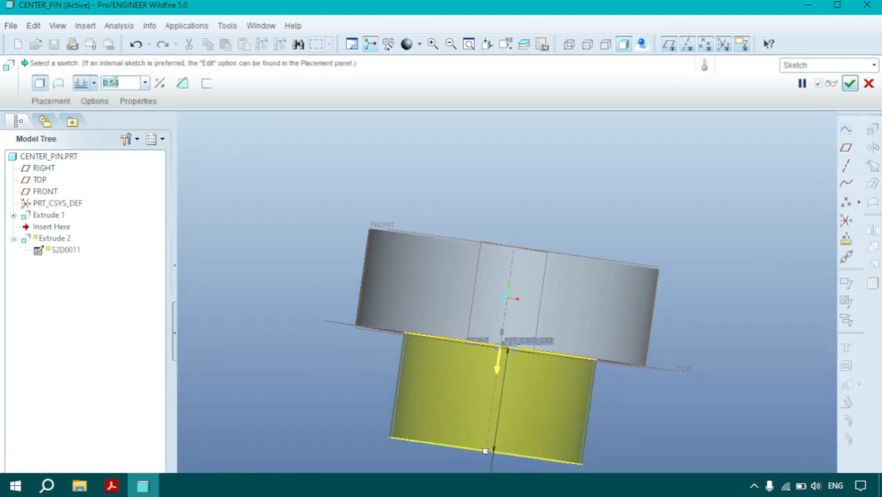
pyautogui.write('2.5')
pyautogui.press('Return')
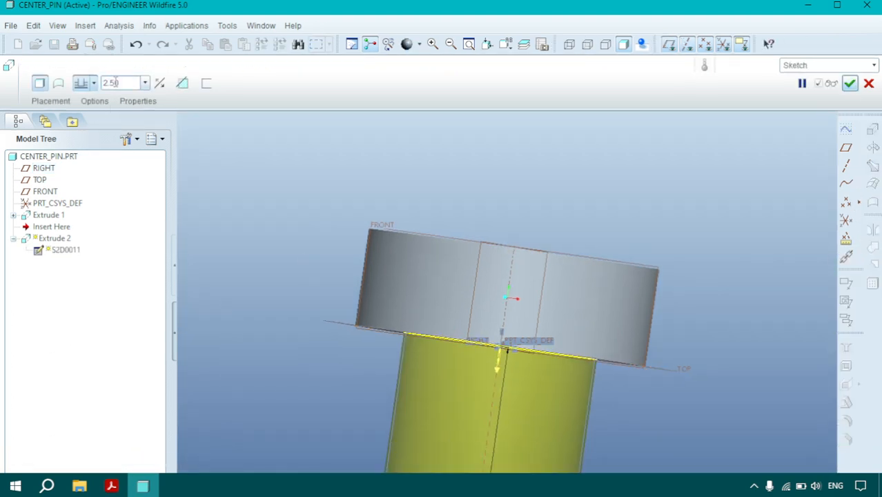
pyautogui.scroll(-3, 456, 270)
pyautogui.scroll(-3, 581, 317)
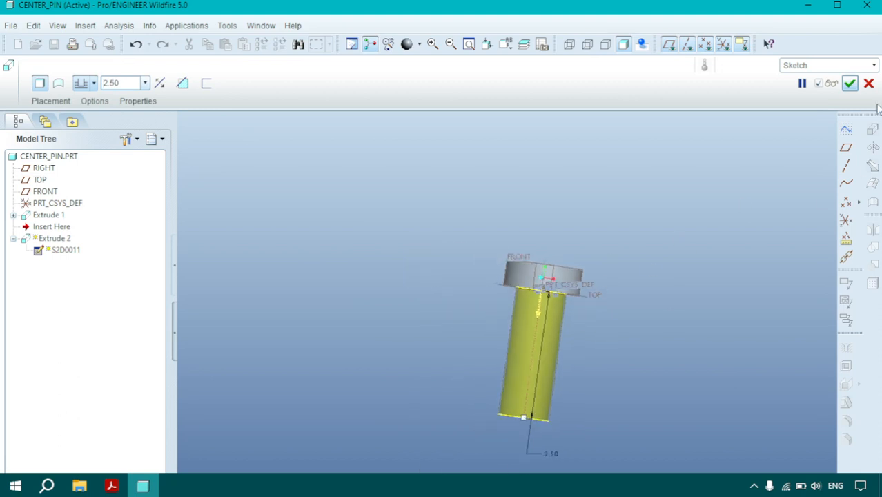
pyautogui.click(850, 83)
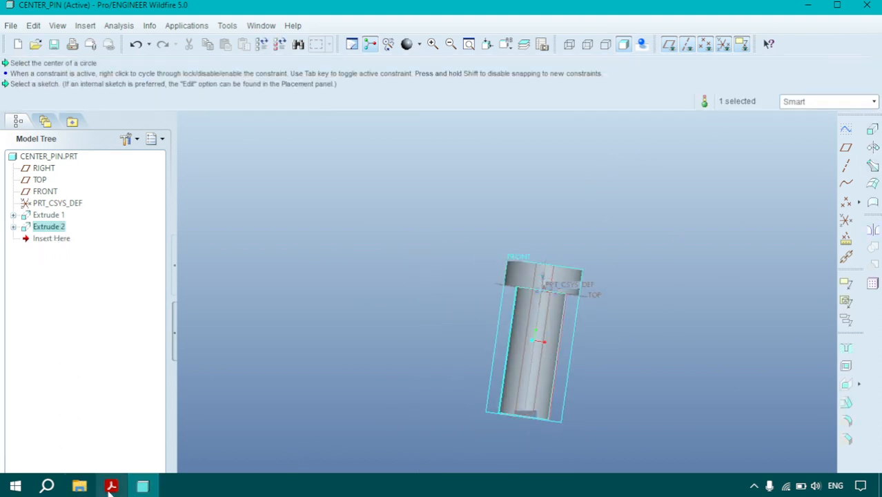
# Chamfer the outer edge at the free end of the pin shaft using 45 x D with a distance of 0.06
pyautogui.click(111, 486)
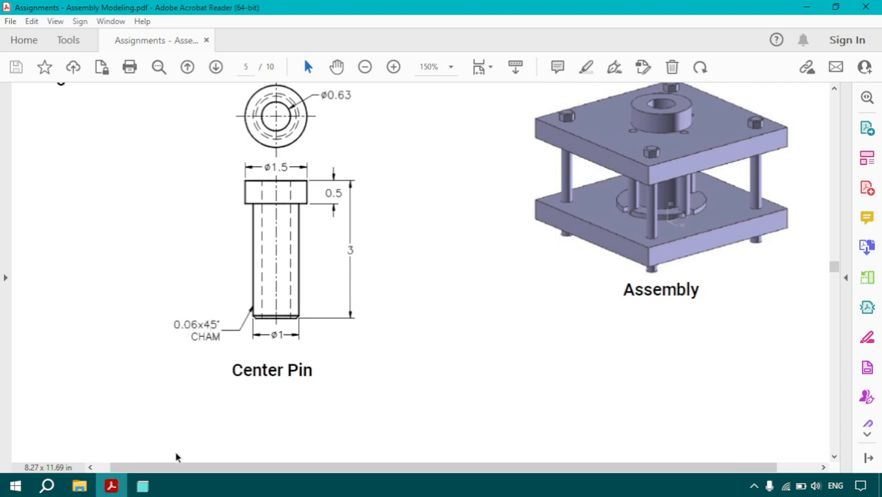
pyautogui.click(142, 486)
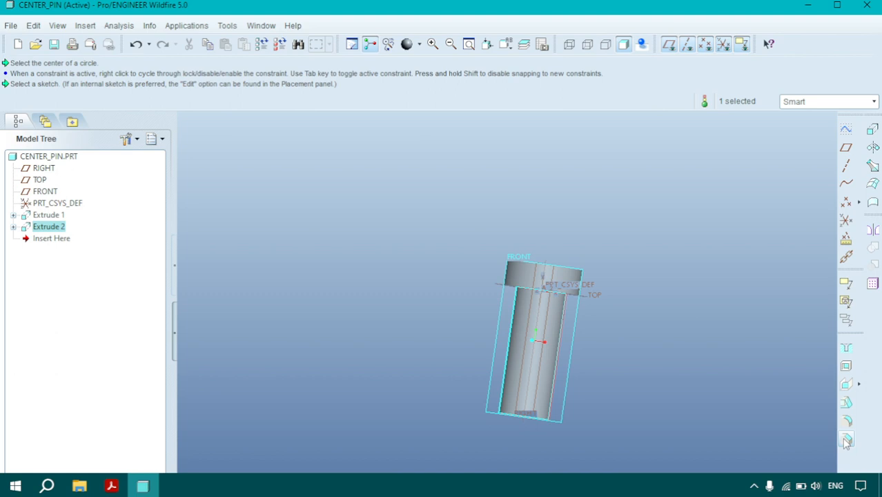
pyautogui.click(847, 441)
pyautogui.click(101, 83)
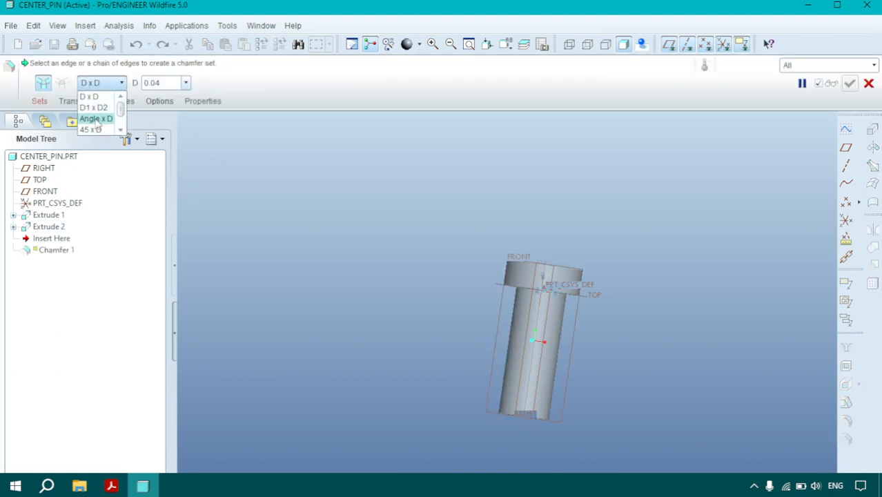
pyautogui.click(91, 129)
pyautogui.doubleClick(162, 84)
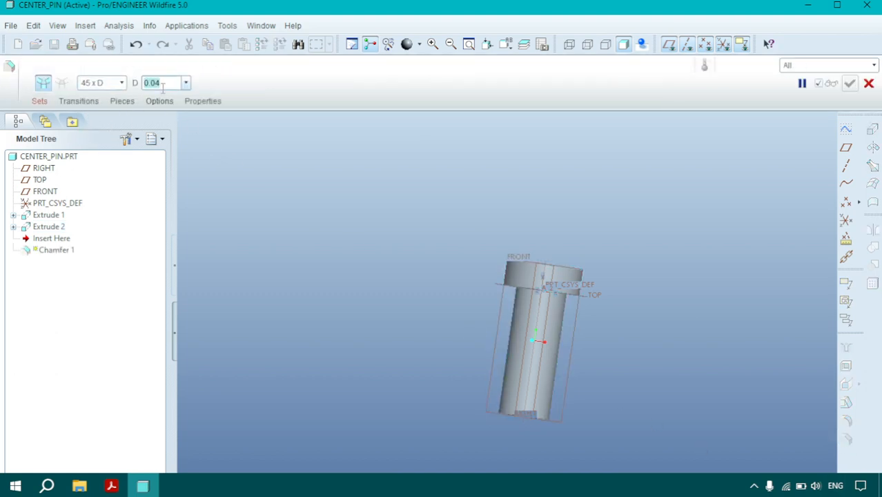
pyautogui.write('0')
pyautogui.press('Return')
pyautogui.scroll(-4, 510, 454)
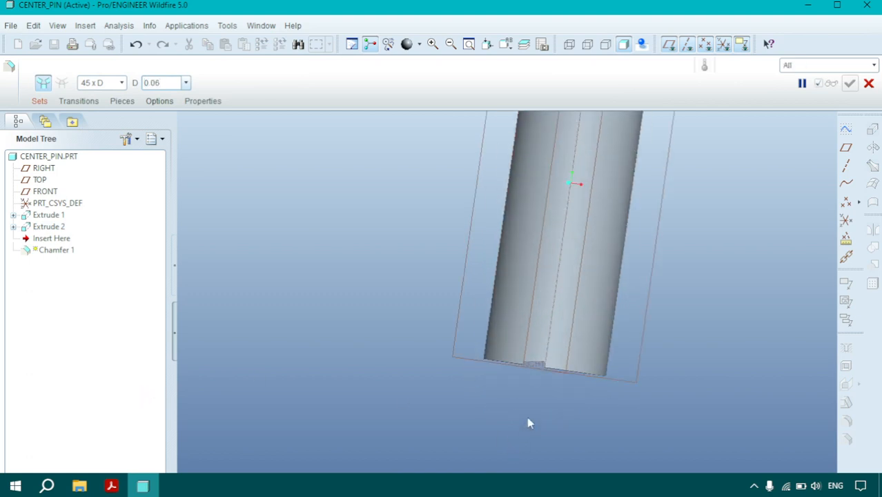
pyautogui.click(580, 372)
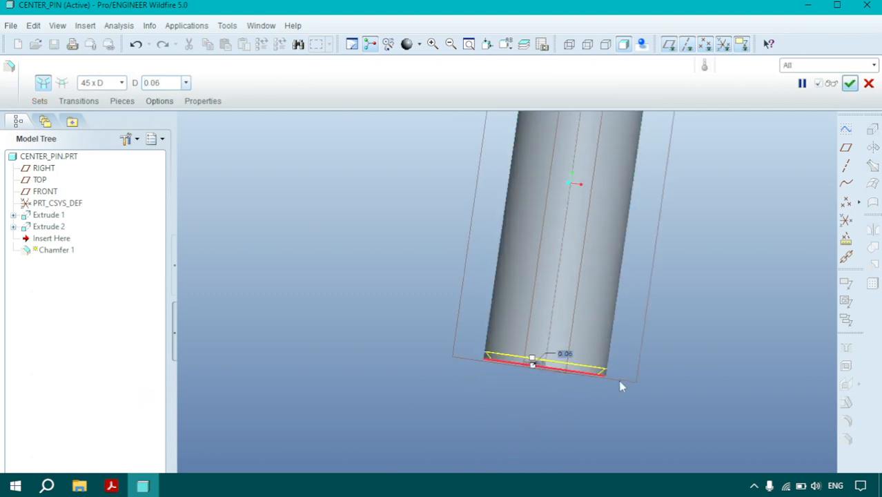
pyautogui.moveTo(621, 364); pyautogui.dragTo(621, 358, button='middle')
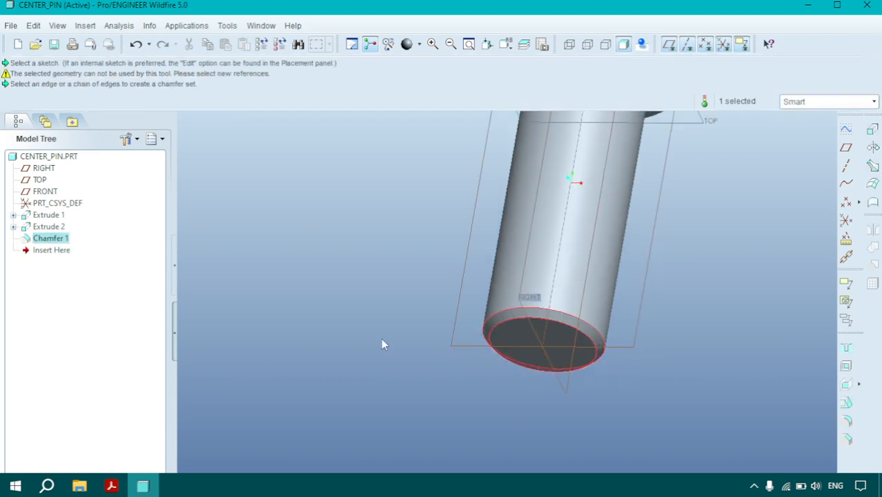
pyautogui.moveTo(381, 341); pyautogui.dragTo(370, 403, button='middle')
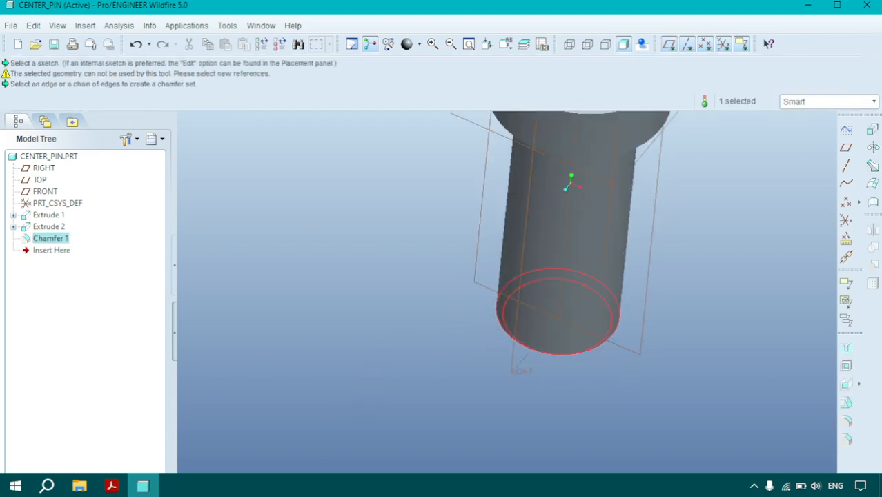
# Start an extrusion with a new sketch on the flat top face of the pin head, oriented by the RIGHT plane
pyautogui.click(111, 486)
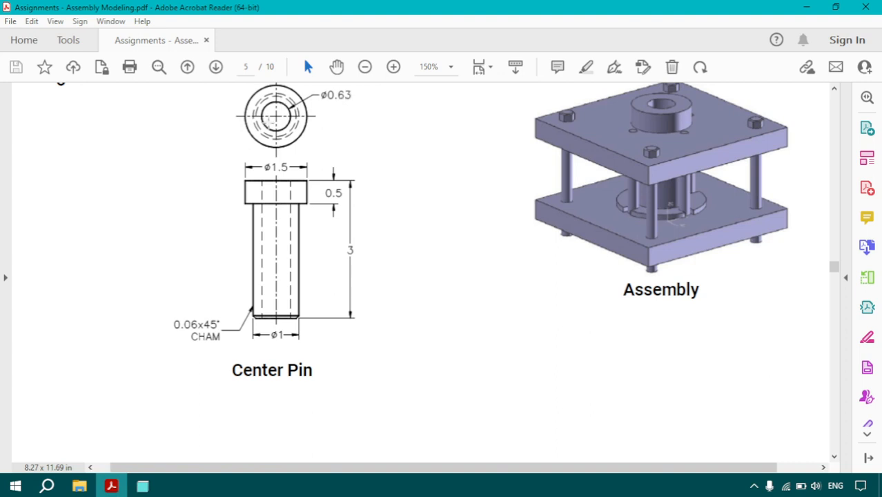
pyautogui.click(142, 486)
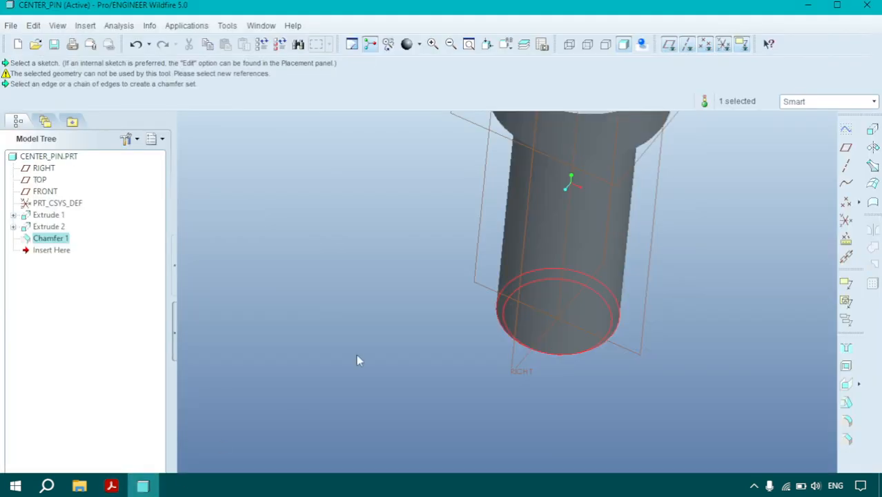
pyautogui.scroll(-3, 425, 321)
pyautogui.click(775, 150)
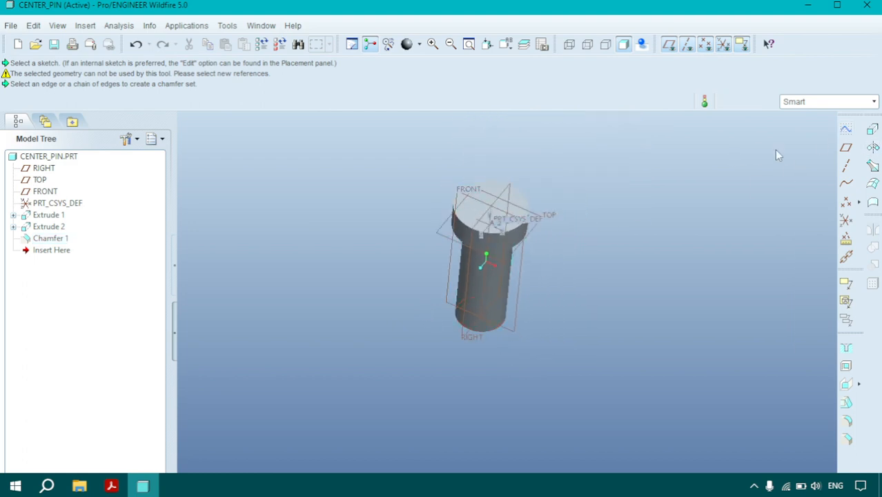
pyautogui.click(873, 129)
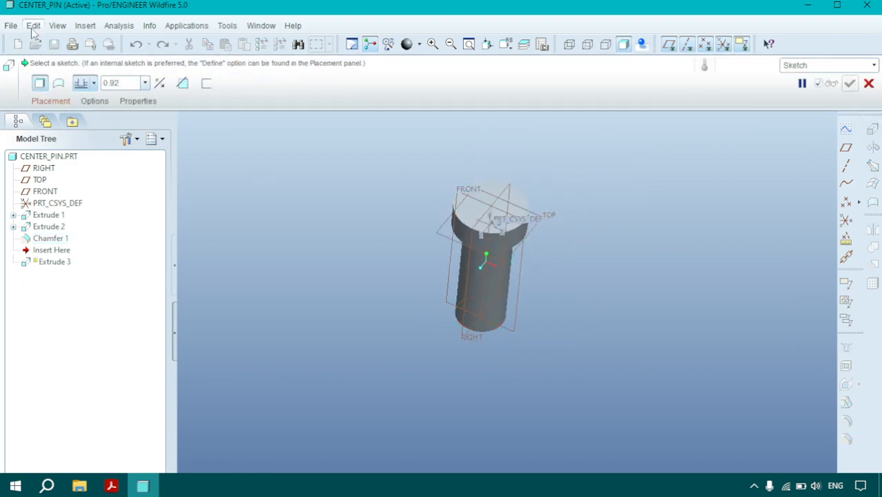
pyautogui.click(39, 101)
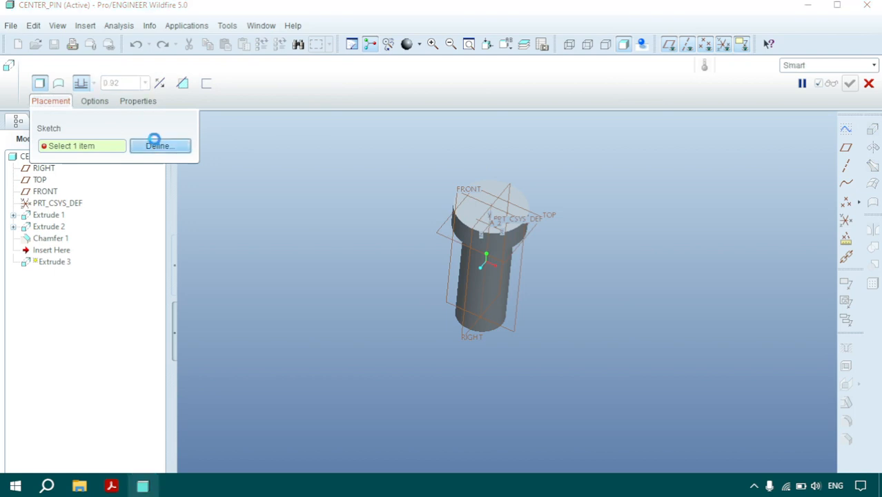
pyautogui.click(153, 142)
pyautogui.moveTo(453, 197); pyautogui.dragTo(435, 229, button='middle')
pyautogui.scroll(-3, 481, 216)
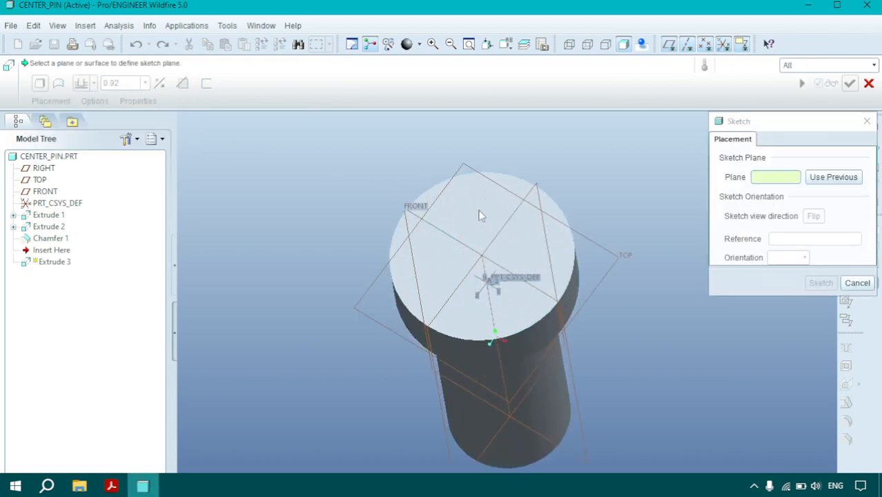
pyautogui.scroll(-2, 497, 266)
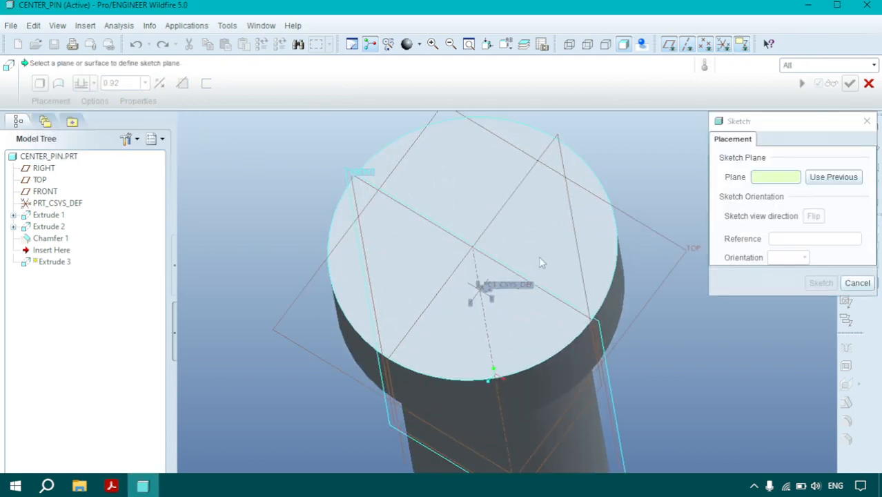
pyautogui.click(528, 312)
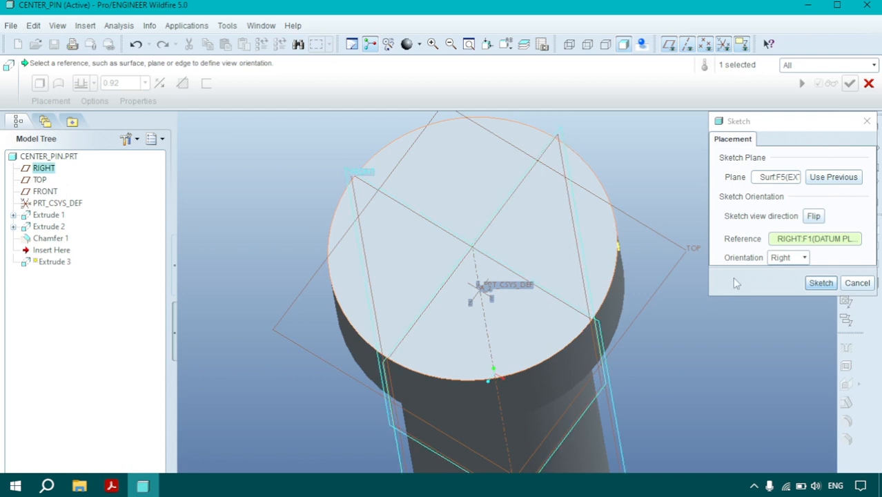
pyautogui.click(821, 284)
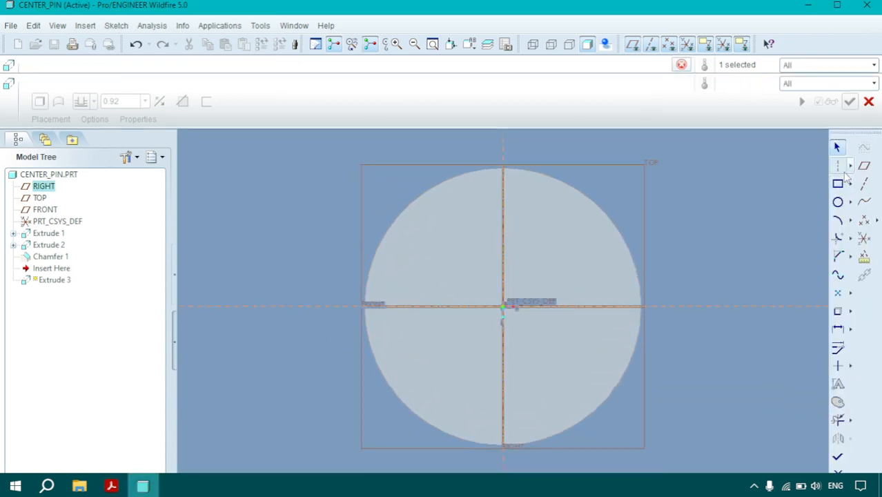
# Sketch a circle centred on the pin axis, set its diameter to 0.63 per the Center Pin drawing, and finish the sketch
pyautogui.click(503, 306)
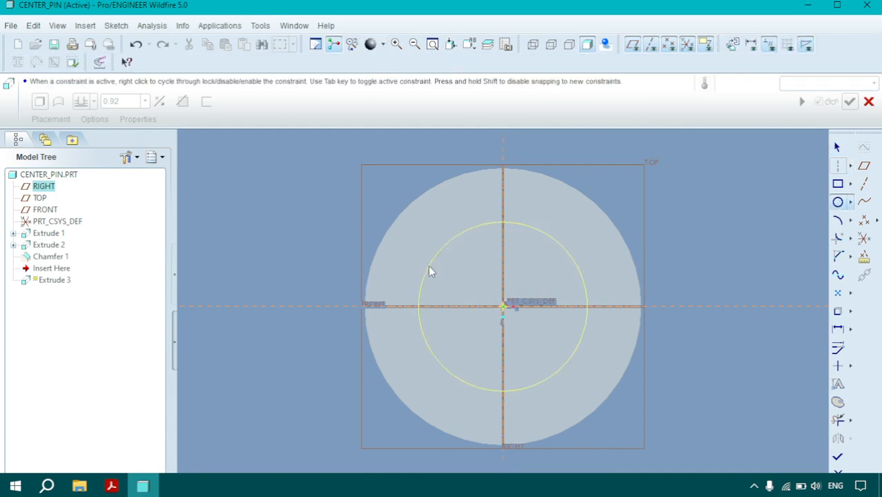
pyautogui.click(429, 268)
pyautogui.middleClick(420, 237)
pyautogui.doubleClick(403, 227)
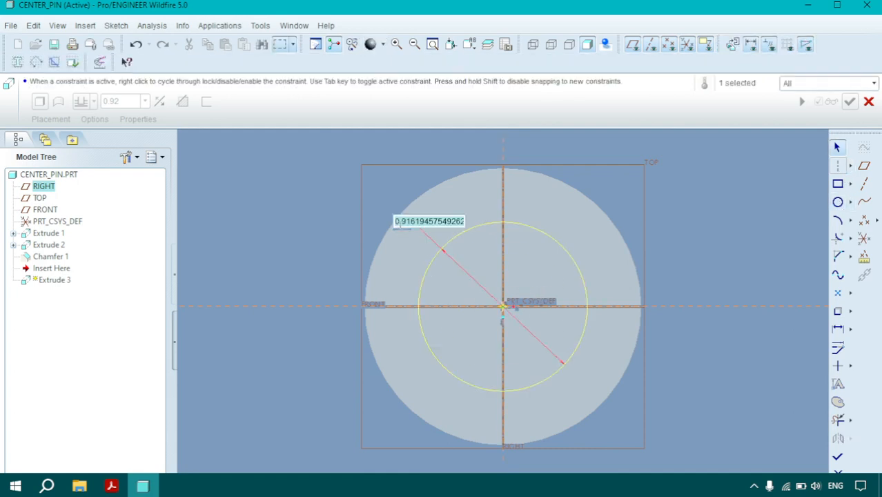
pyautogui.write('0.63')
pyautogui.press('Return')
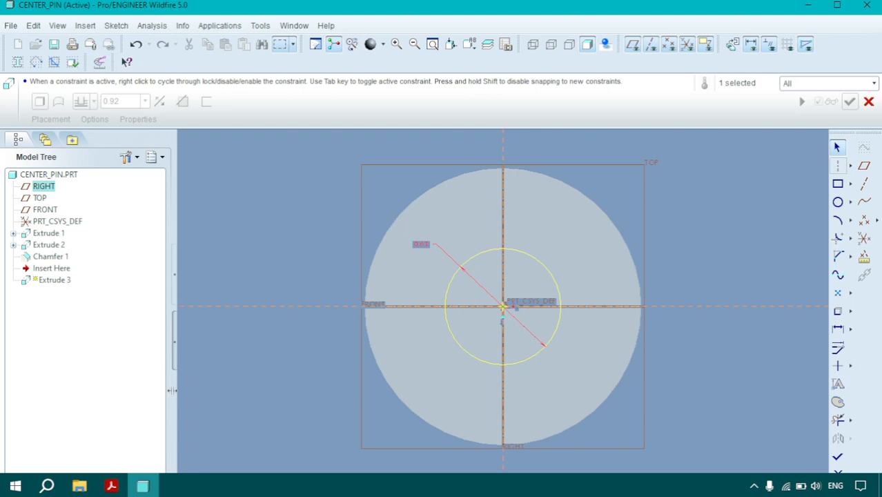
pyautogui.click(112, 488)
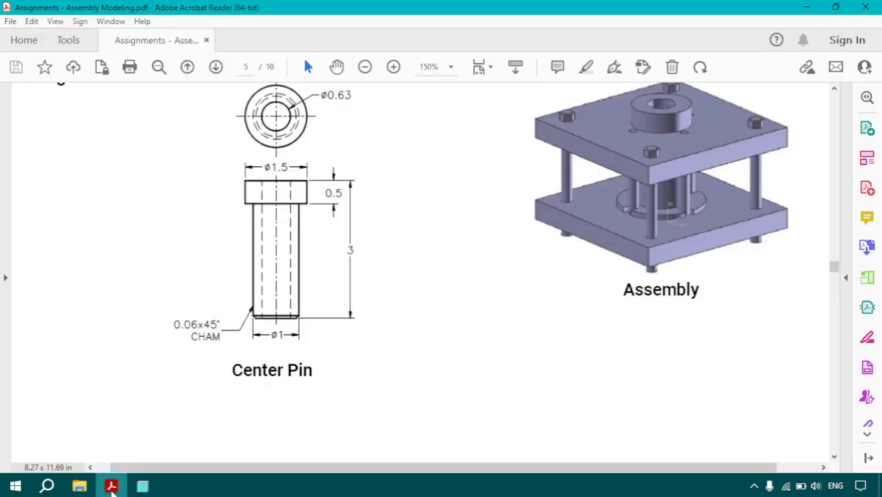
pyautogui.click(112, 487)
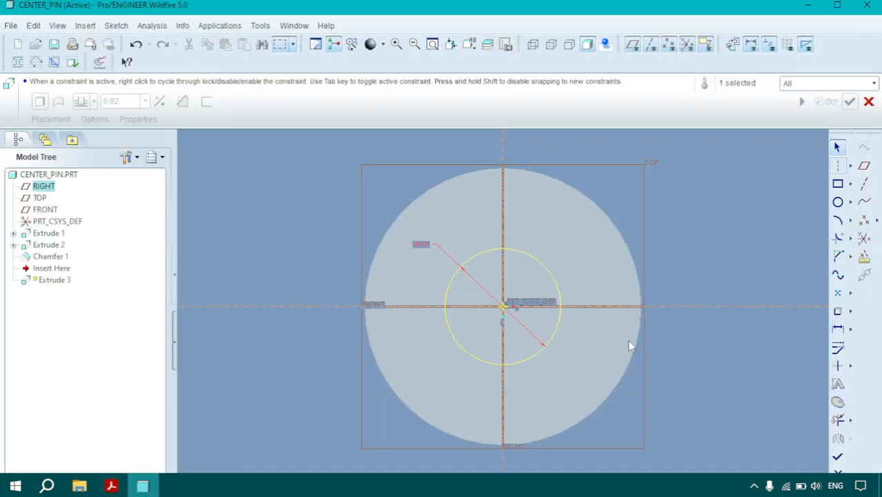
pyautogui.moveTo(629, 341); pyautogui.dragTo(634, 311, button='middle')
pyautogui.scroll(-2, 786, 428)
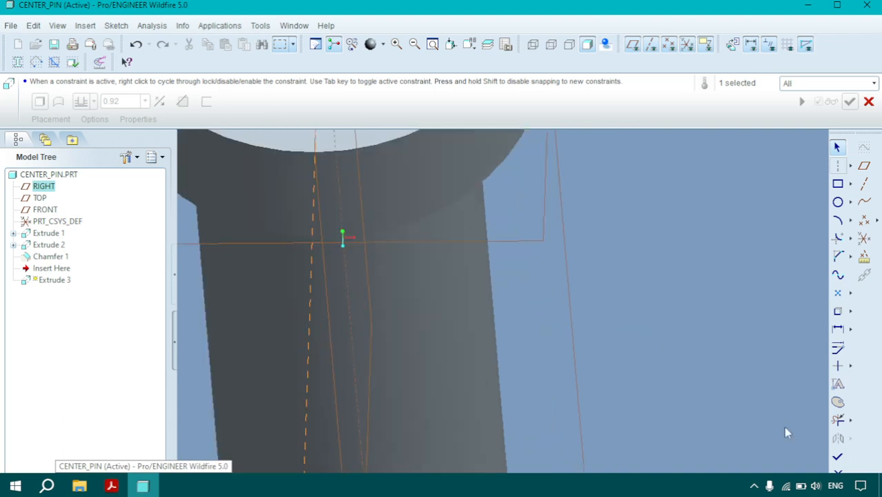
pyautogui.click(839, 459)
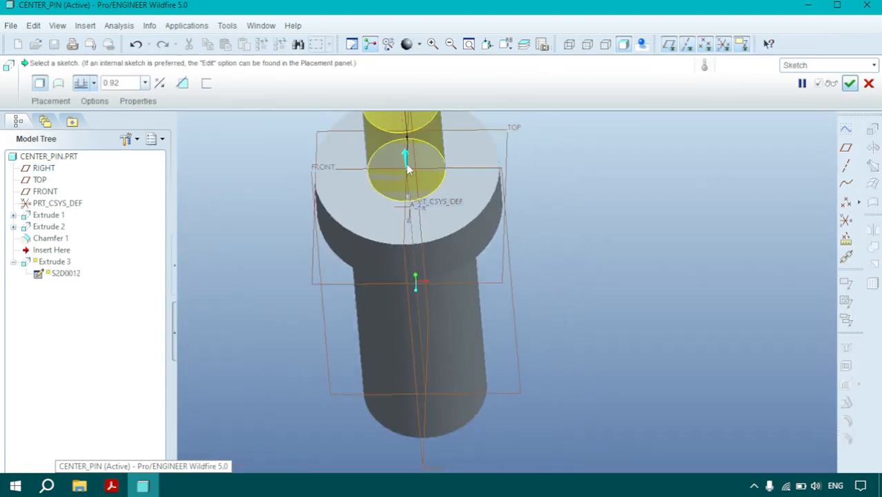
# Extrude the circle into the pin as a material-removing cut up to the end face of the shaft
pyautogui.click(160, 83)
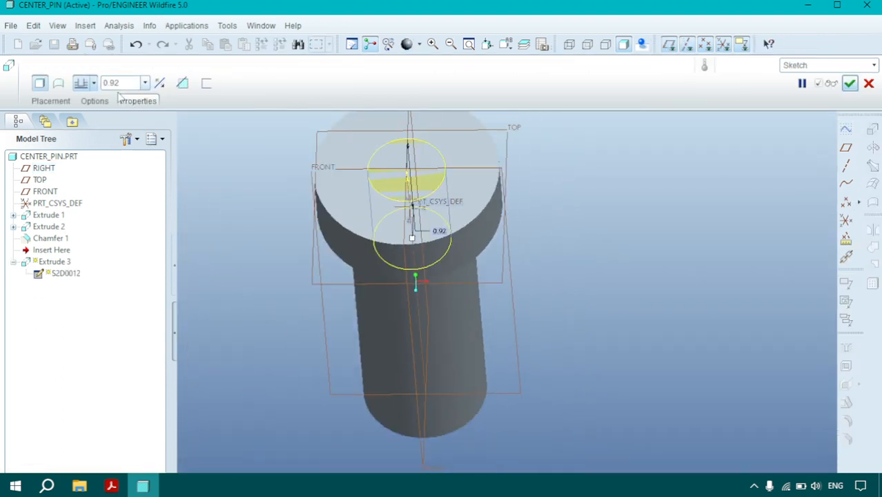
pyautogui.click(93, 83)
pyautogui.click(80, 195)
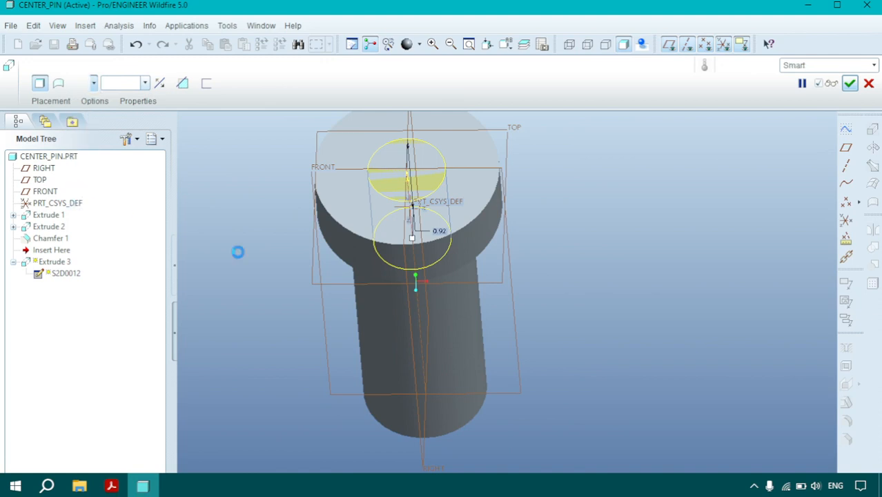
pyautogui.moveTo(388, 321); pyautogui.dragTo(385, 411, button='middle')
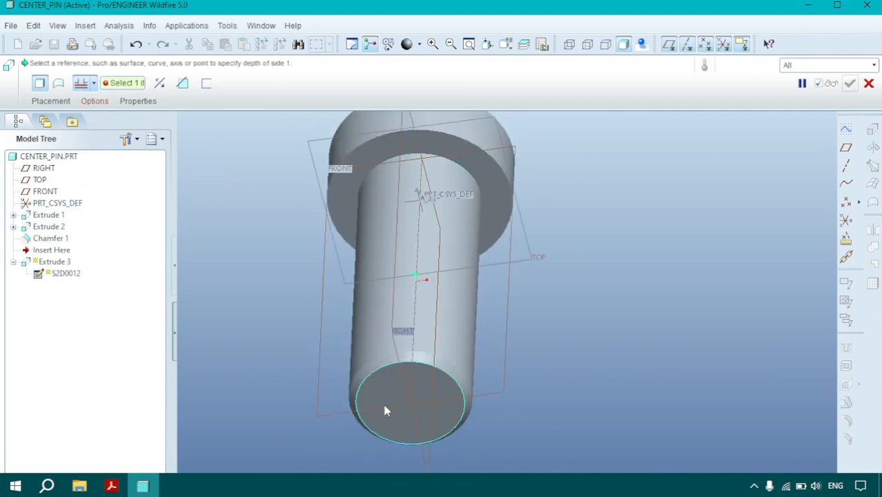
pyautogui.click(442, 388)
pyautogui.moveTo(487, 292); pyautogui.dragTo(734, 129, button='middle')
pyautogui.click(183, 83)
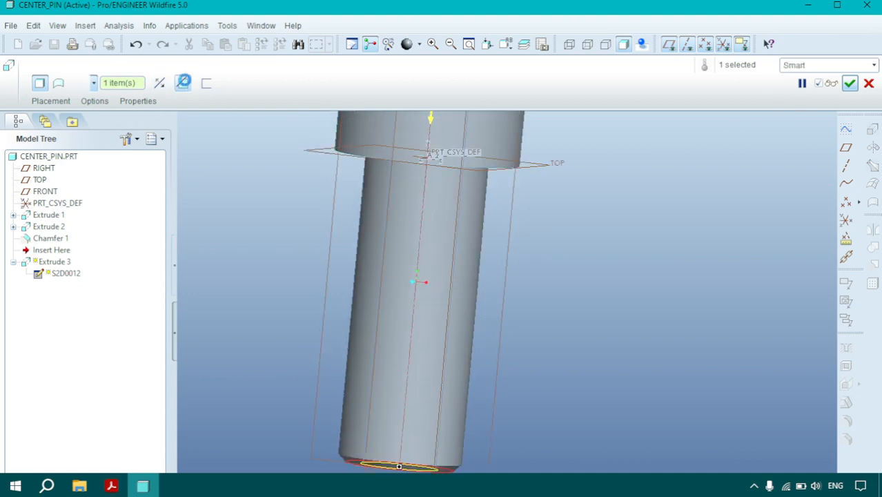
pyautogui.click(850, 84)
pyautogui.moveTo(640, 187); pyautogui.dragTo(614, 259, button='middle')
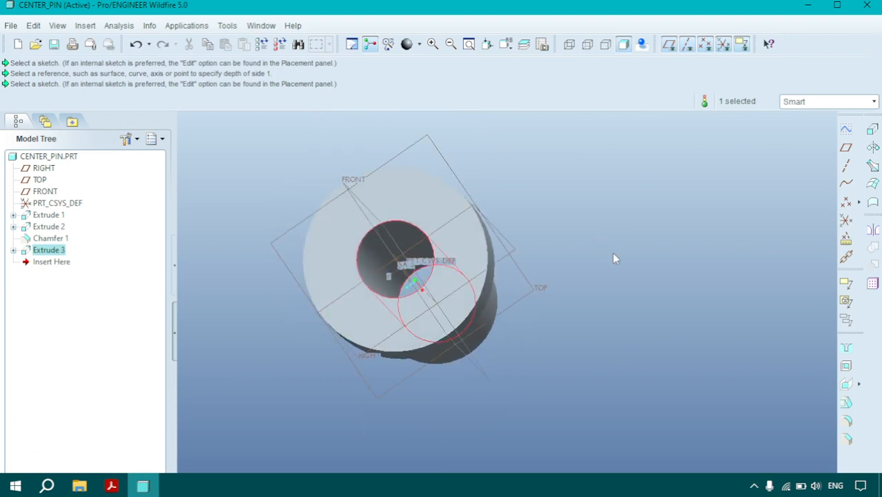
pyautogui.moveTo(538, 270); pyautogui.dragTo(559, 218, button='middle')
pyautogui.click(621, 297)
pyautogui.scroll(3, 622, 297)
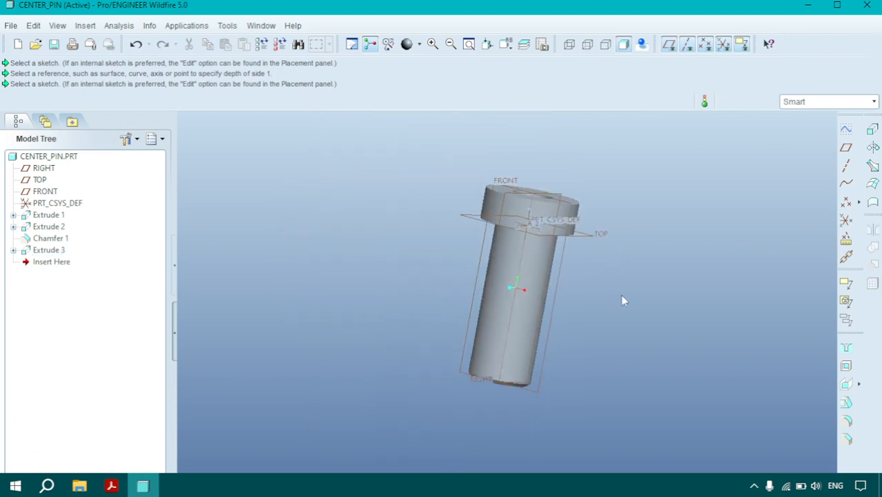
# Apply the ptc-std-bronze appearance to the whole pin, using the Part selection filter
pyautogui.click(419, 44)
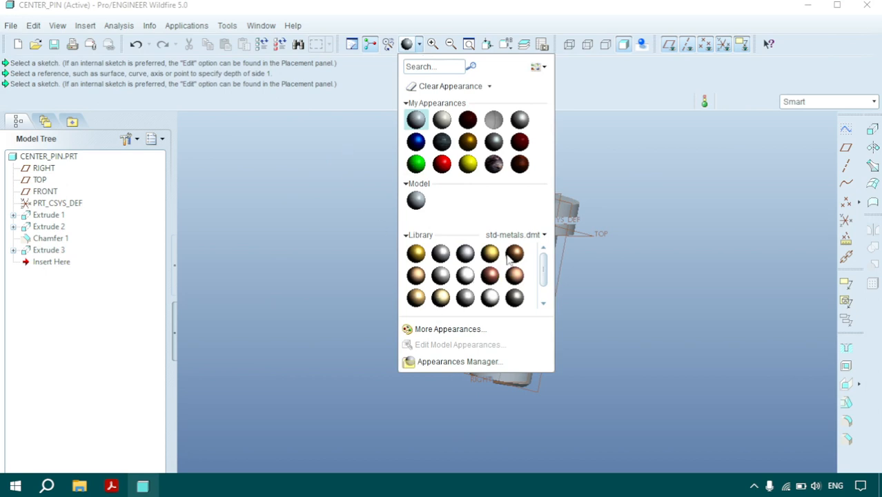
pyautogui.moveTo(511, 257)
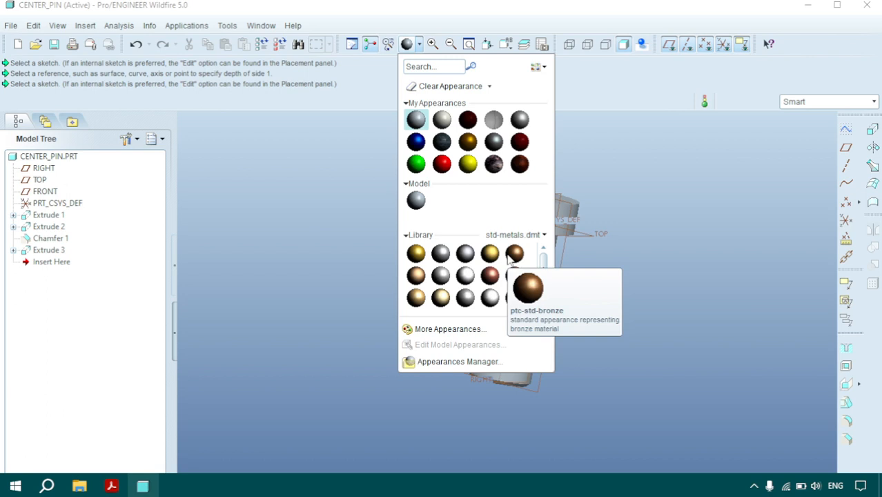
pyautogui.click(514, 254)
pyautogui.click(794, 101)
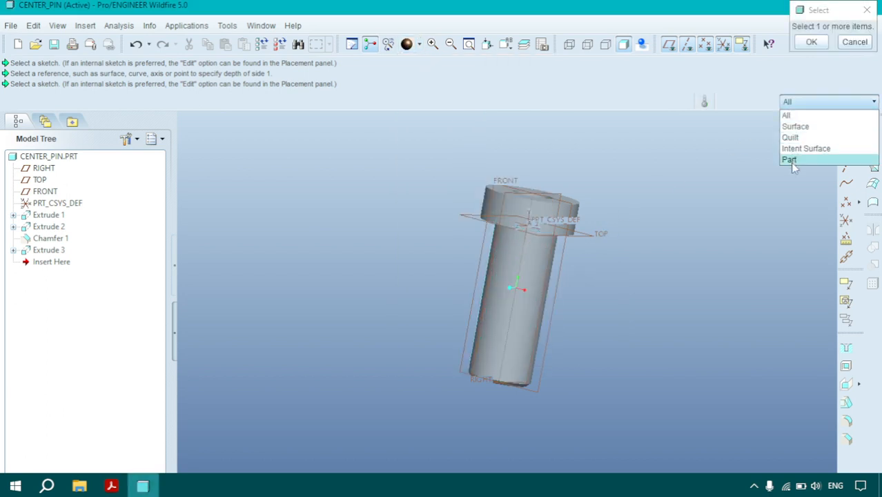
pyautogui.click(794, 165)
pyautogui.click(537, 261)
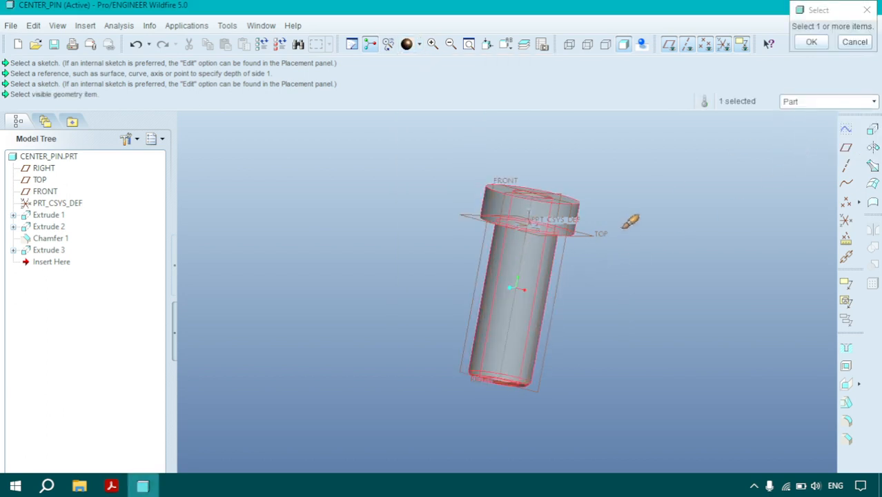
pyautogui.middleClick(625, 204)
pyautogui.moveTo(623, 176); pyautogui.dragTo(535, 186, button='middle')
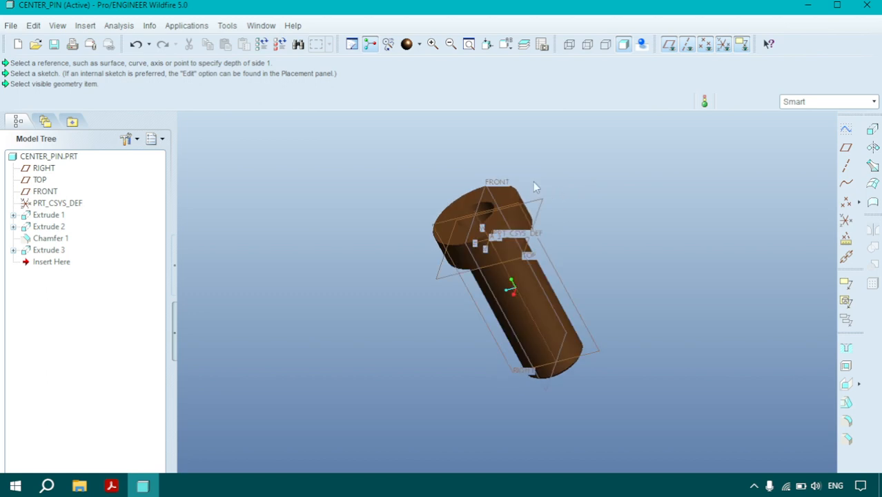
# Save the finished Center Pin part and close its window
pyautogui.click(11, 25)
pyautogui.click(28, 120)
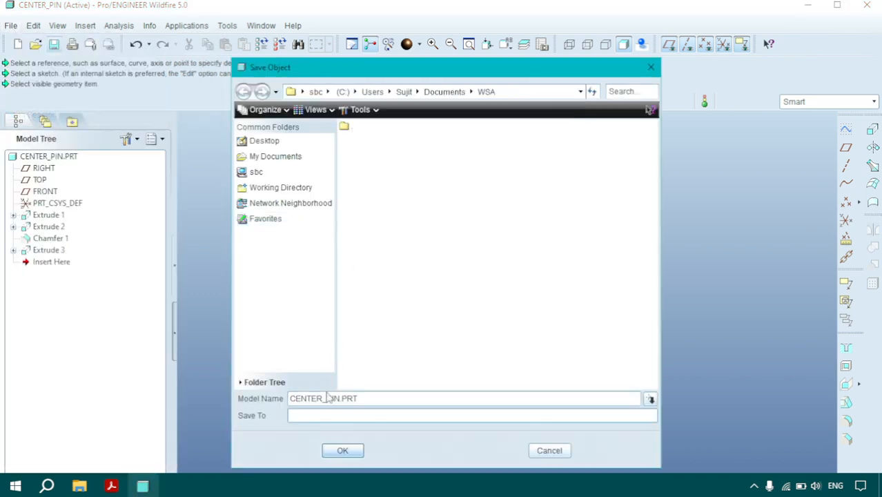
pyautogui.click(343, 450)
pyautogui.click(11, 25)
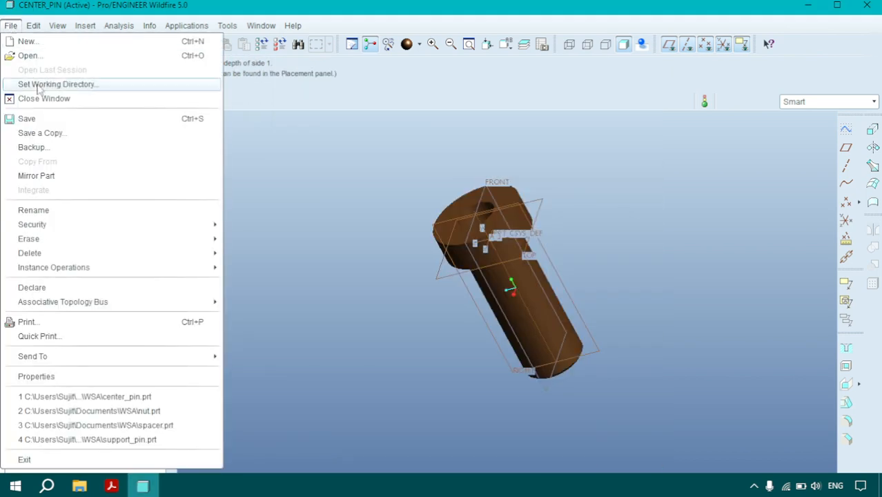
pyautogui.click(40, 98)
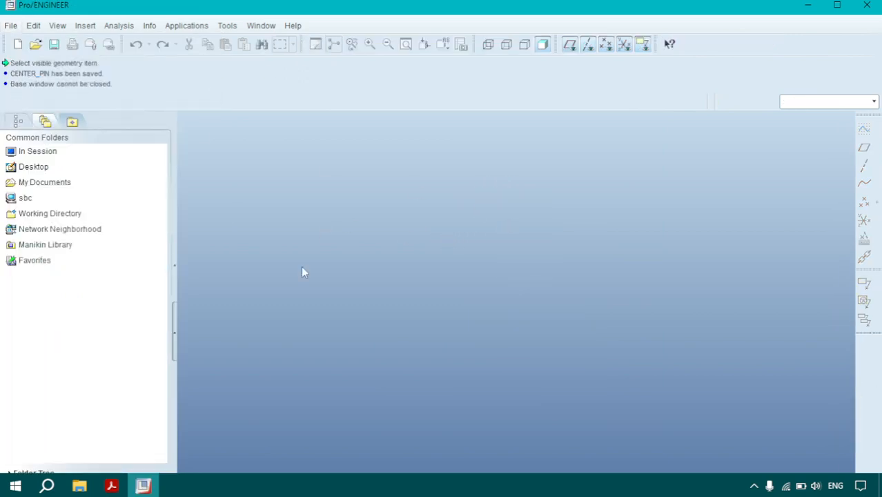
# Switch to the assembly drawing PDF in Acrobat Reader and examine the Bolt drawing and the fixture assembly's bill of material
pyautogui.click(112, 486)
pyautogui.scroll(-6, 373, 278)
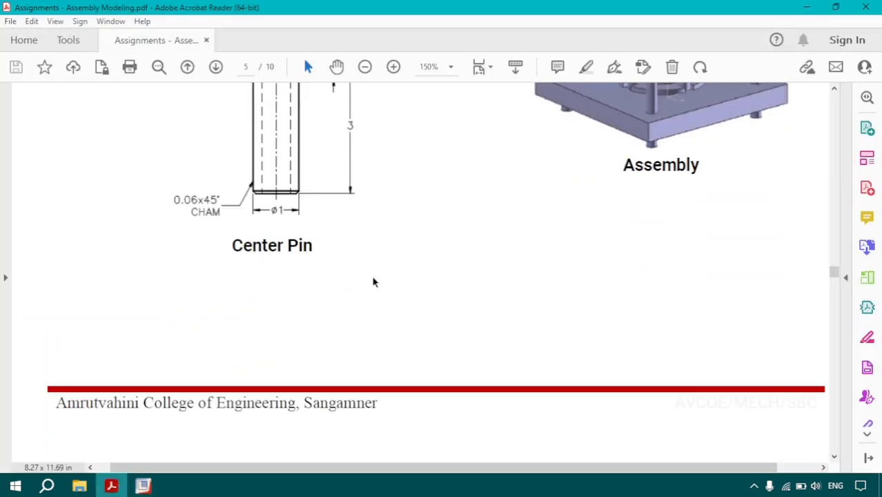
pyautogui.scroll(-2, 372, 277)
pyautogui.scroll(2, 354, 223)
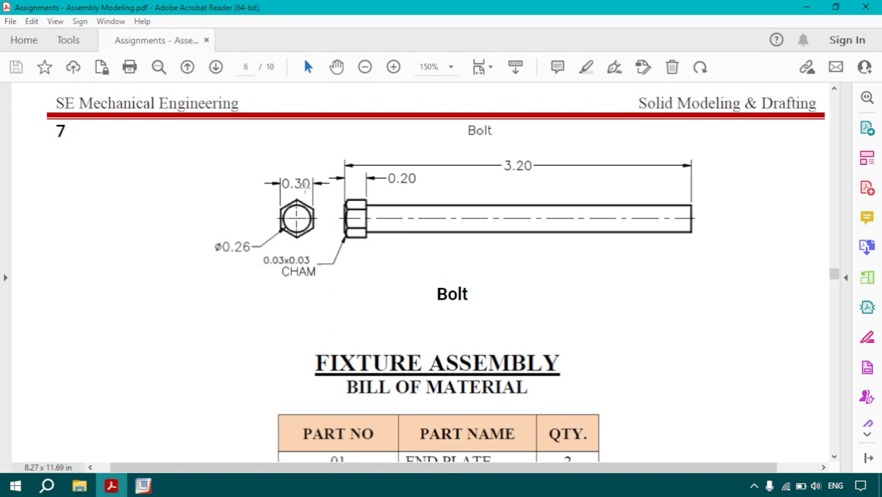
pyautogui.scroll(12, 284, 235)
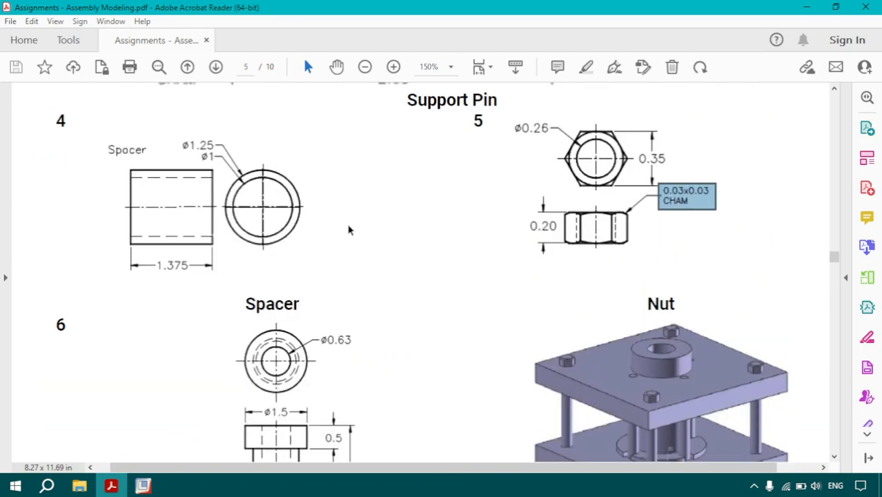
pyautogui.scroll(-15, 349, 230)
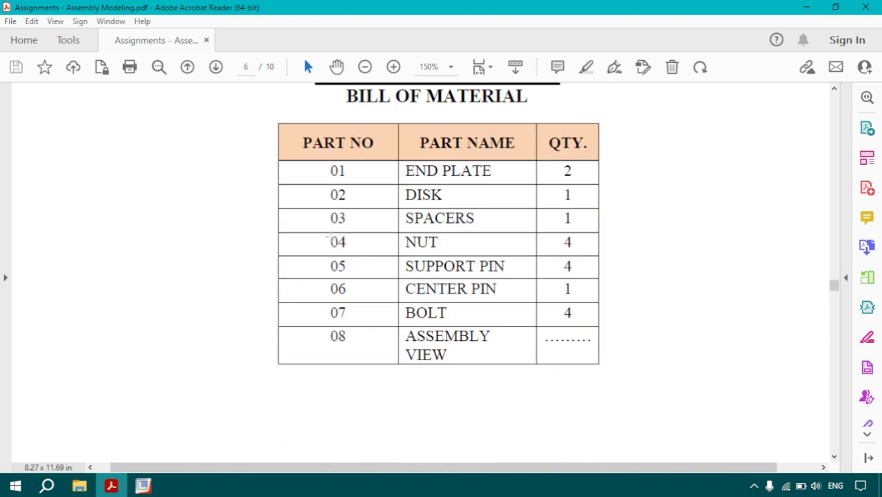
pyautogui.scroll(-6, 328, 245)
pyautogui.scroll(5, 325, 247)
pyautogui.scroll(-6, 324, 248)
pyautogui.scroll(11, 324, 248)
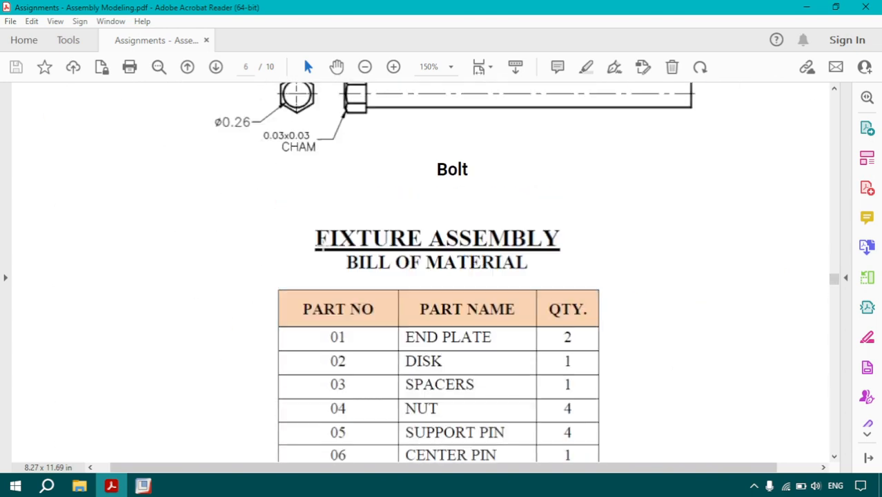
pyautogui.scroll(3, 323, 245)
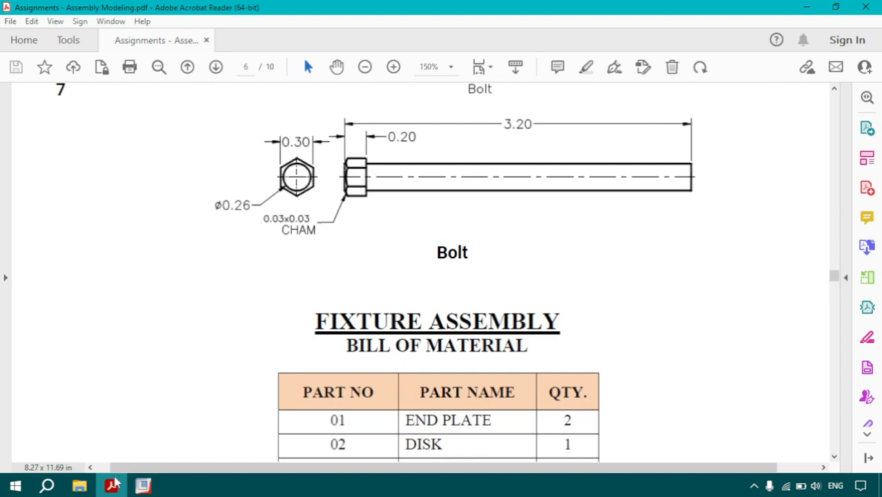
# Switch to Pro/ENGINEER and create a new solid part named bolt with the default template
pyautogui.click(142, 485)
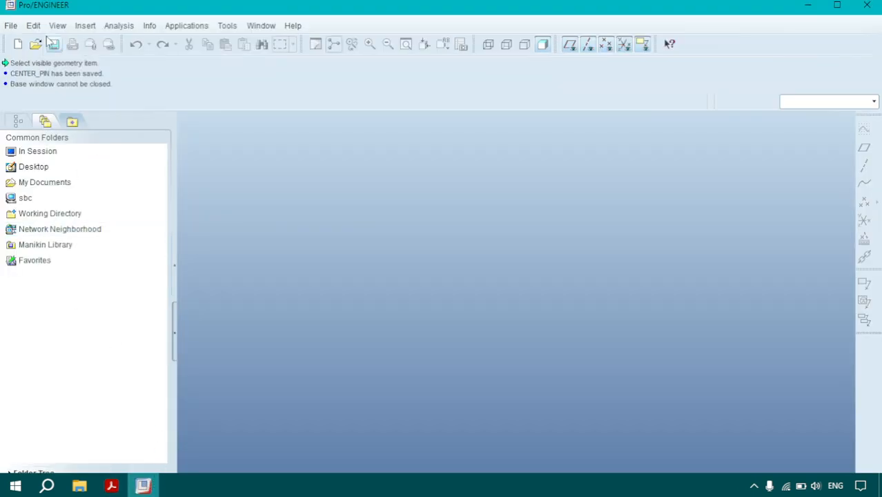
pyautogui.click(17, 44)
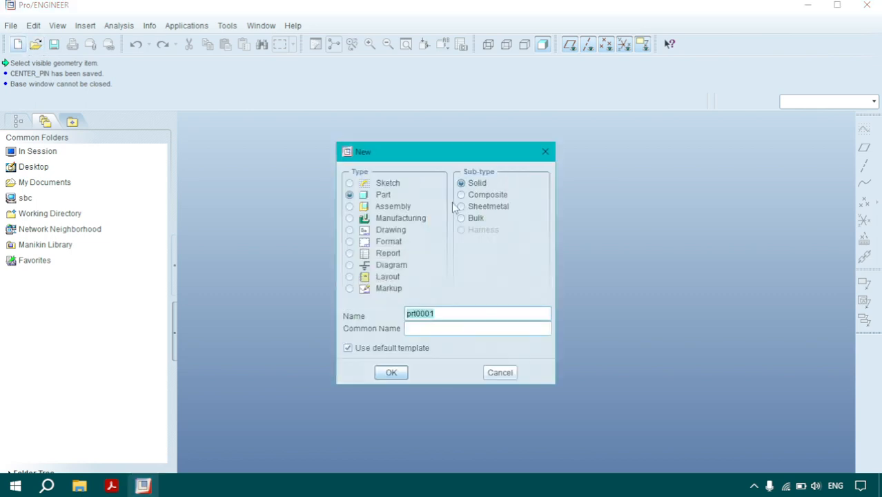
pyautogui.write('bolt')
pyautogui.click(388, 373)
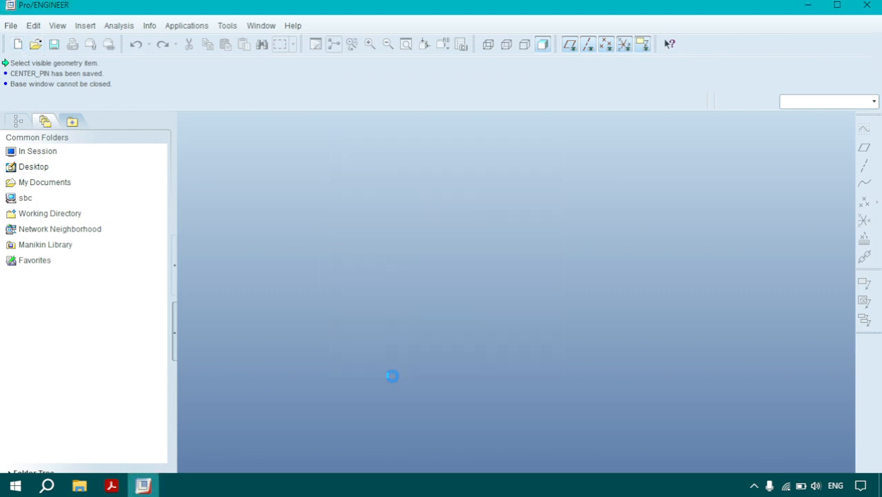
pyautogui.click(386, 188)
pyautogui.click(380, 372)
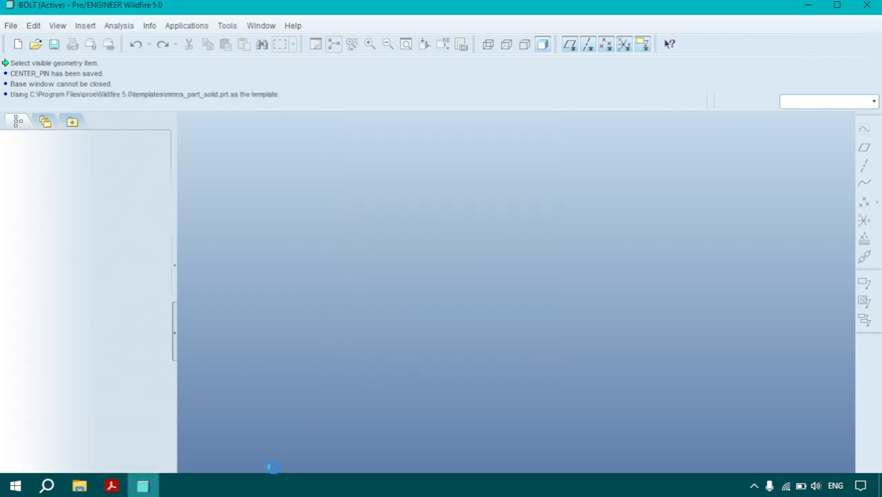
# Check the Bolt and assembly drawings in the PDF, and start an extrusion in the bolt part with a sketch on the TOP plane
pyautogui.click(112, 487)
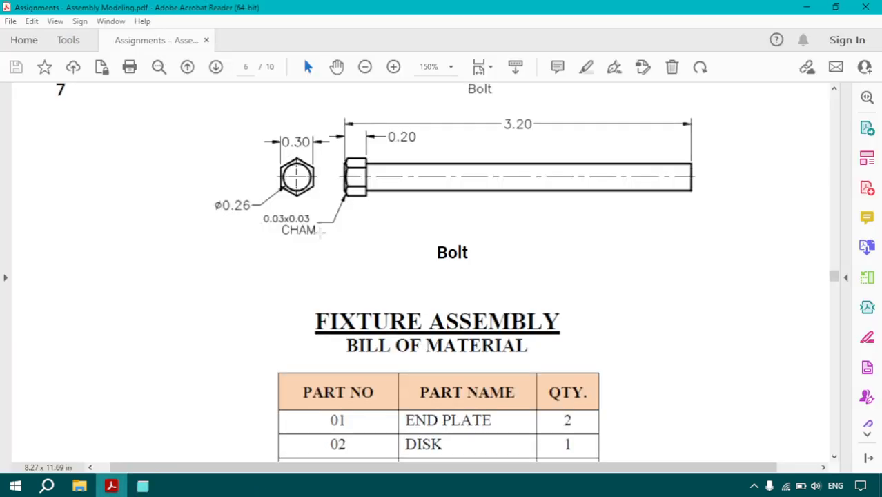
pyautogui.scroll(-10, 319, 232)
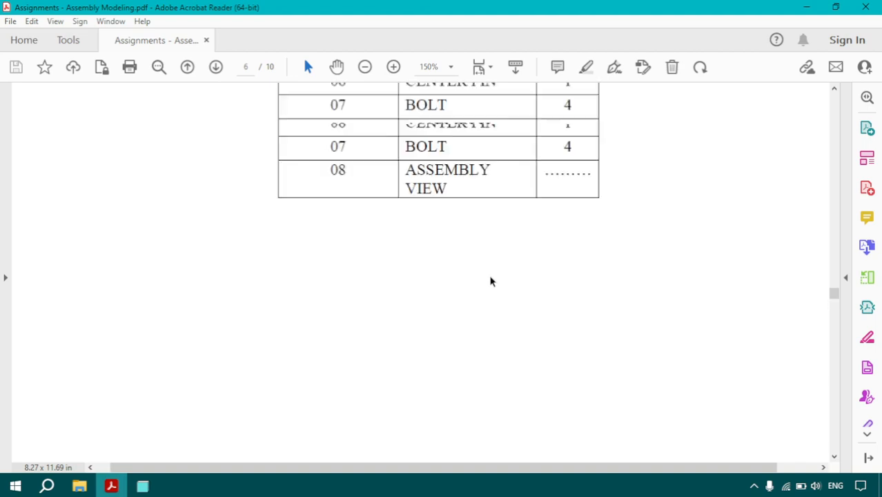
pyautogui.scroll(10, 491, 281)
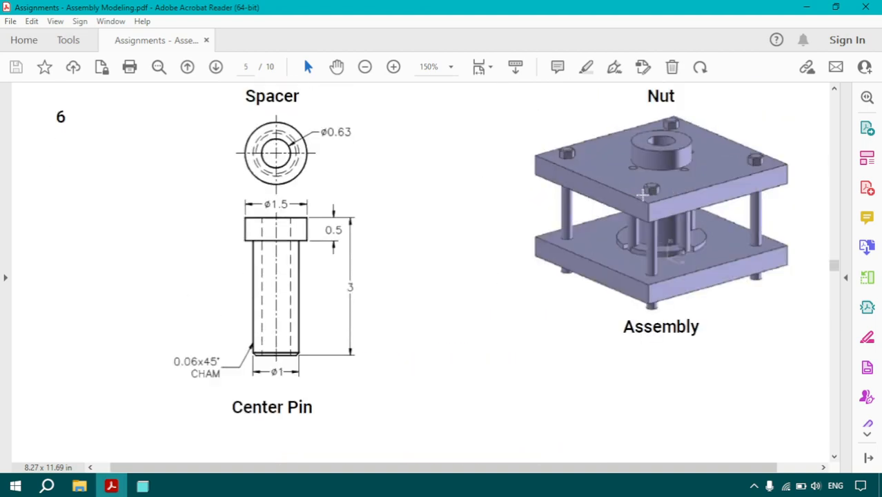
pyautogui.scroll(-8, 643, 196)
pyautogui.scroll(1, 388, 205)
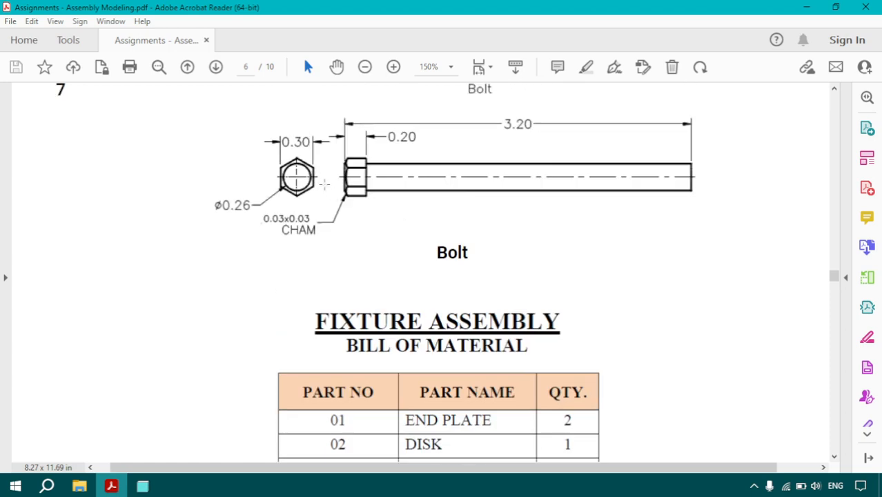
pyautogui.click(142, 486)
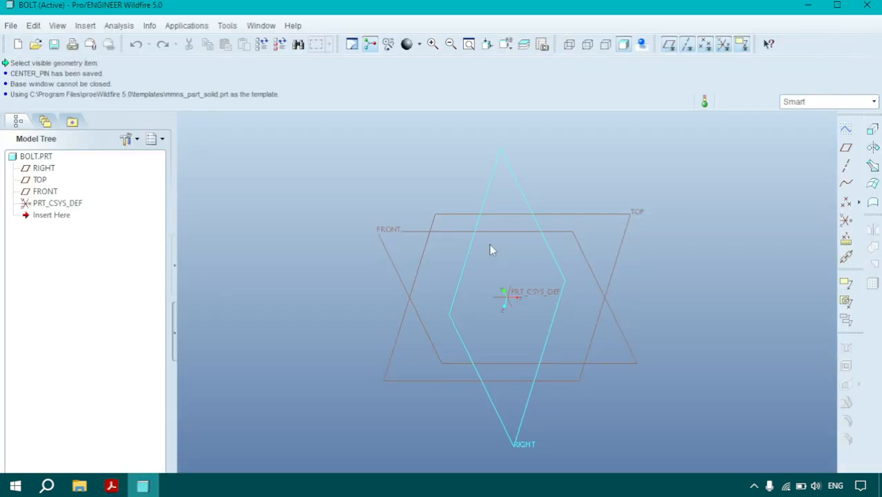
pyautogui.click(872, 131)
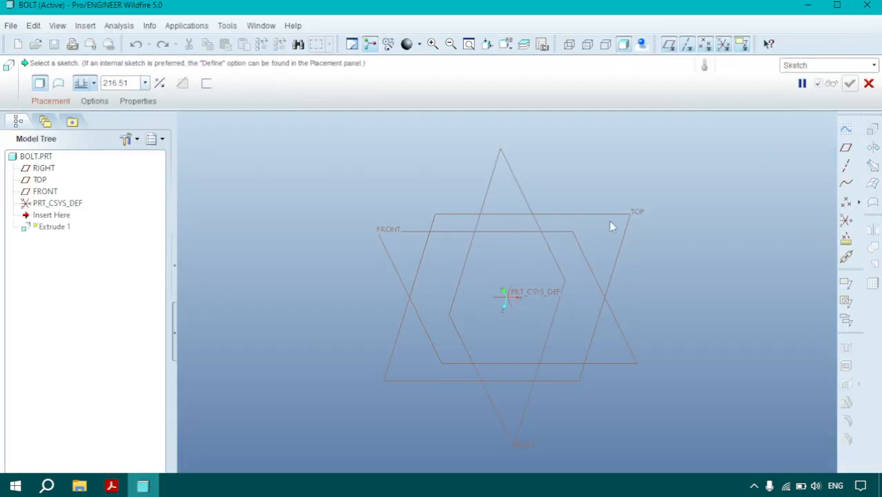
pyautogui.click(51, 101)
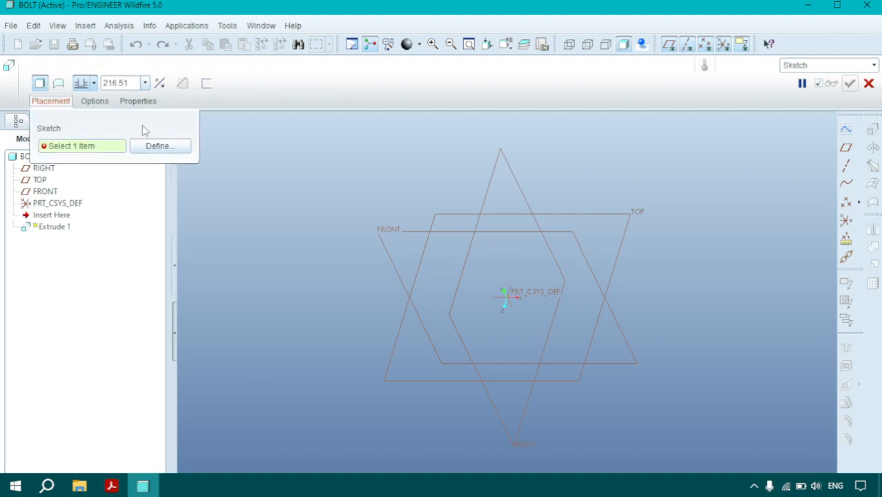
pyautogui.click(158, 145)
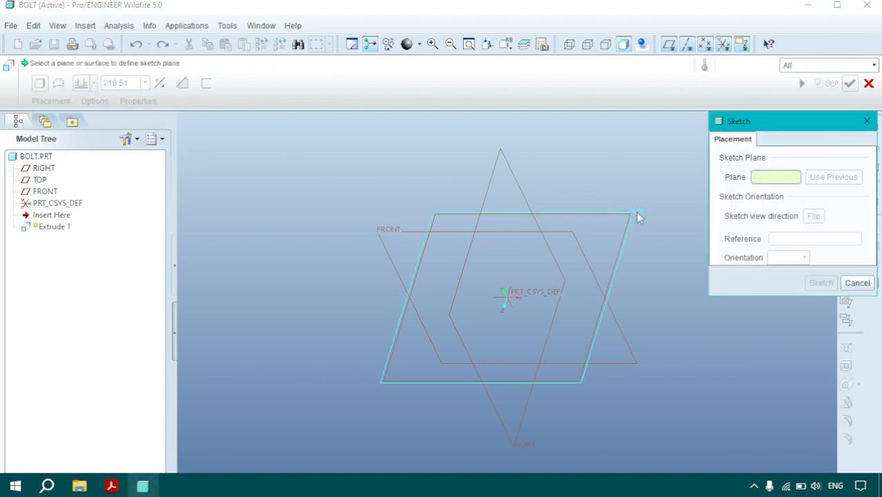
pyautogui.click(638, 217)
pyautogui.middleClick(635, 212)
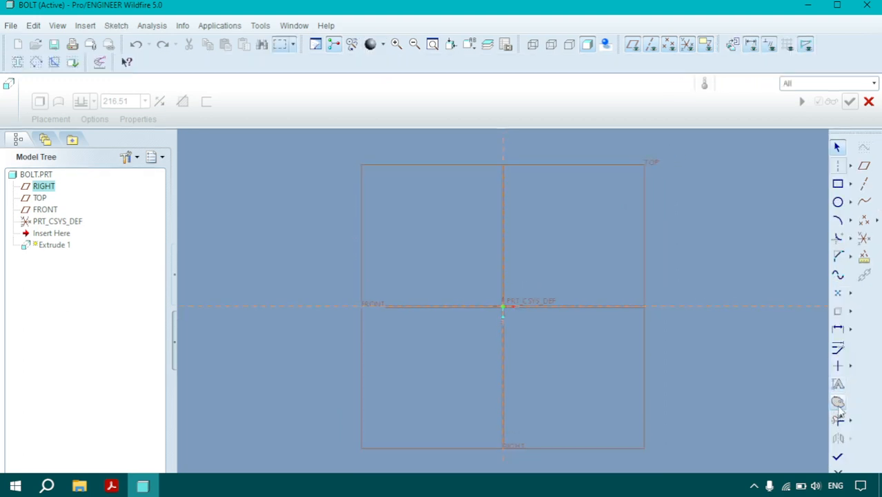
# Insert a hexagon from the sketcher palette centred on the sketch origin and accept its placement
pyautogui.click(838, 402)
pyautogui.click(711, 446)
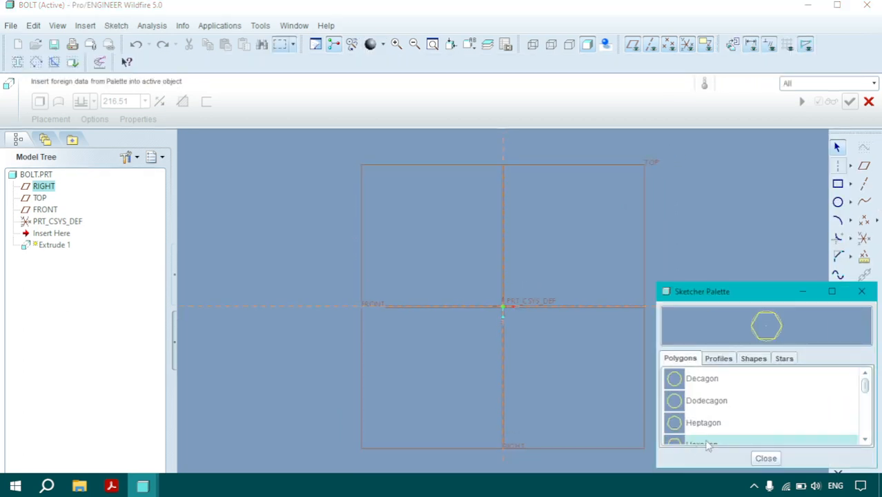
pyautogui.moveTo(708, 445)
pyautogui.mouseDown()
pyautogui.moveTo(549, 366)
pyautogui.moveTo(507, 314)
pyautogui.mouseUp()
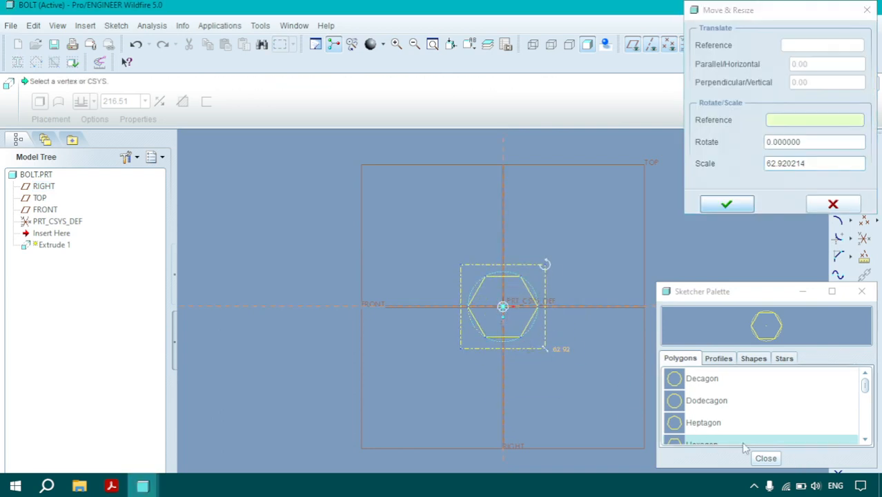
pyautogui.click(766, 459)
pyautogui.click(727, 203)
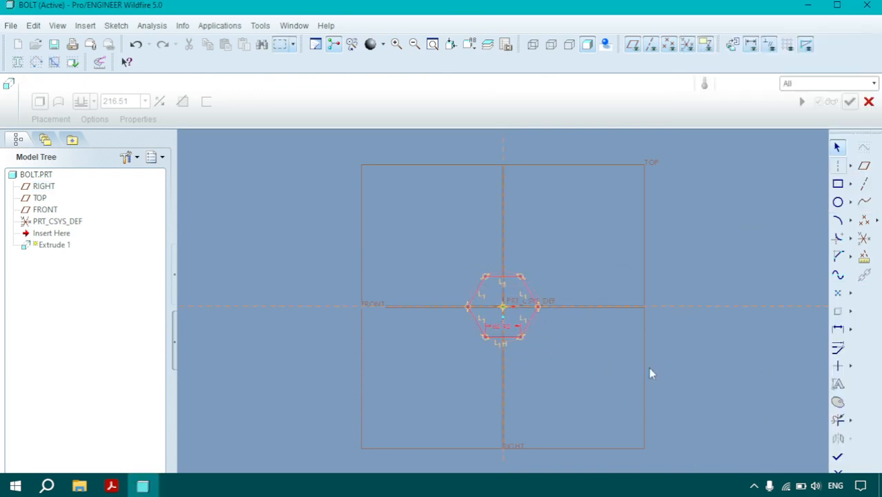
# Dimension the hexagon across its flats as 0.30 per the Bolt drawing, deleting the conflicting side-length dimension
pyautogui.click(111, 486)
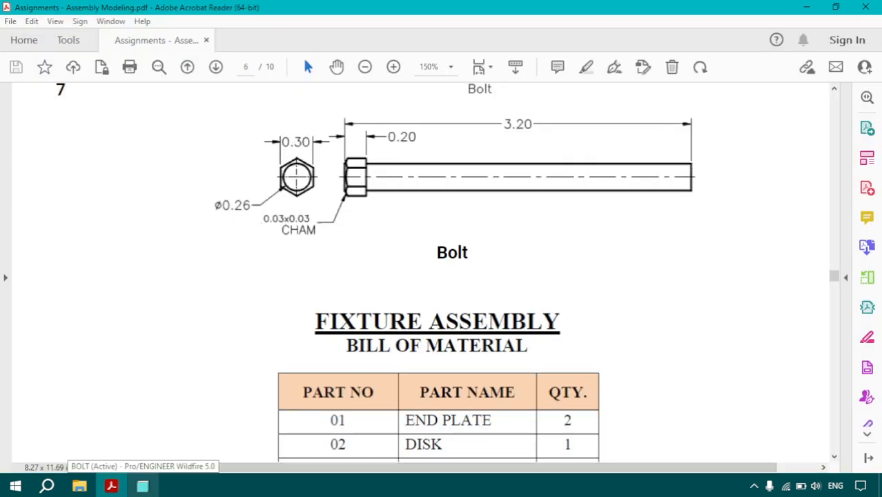
pyautogui.click(143, 486)
pyautogui.click(838, 329)
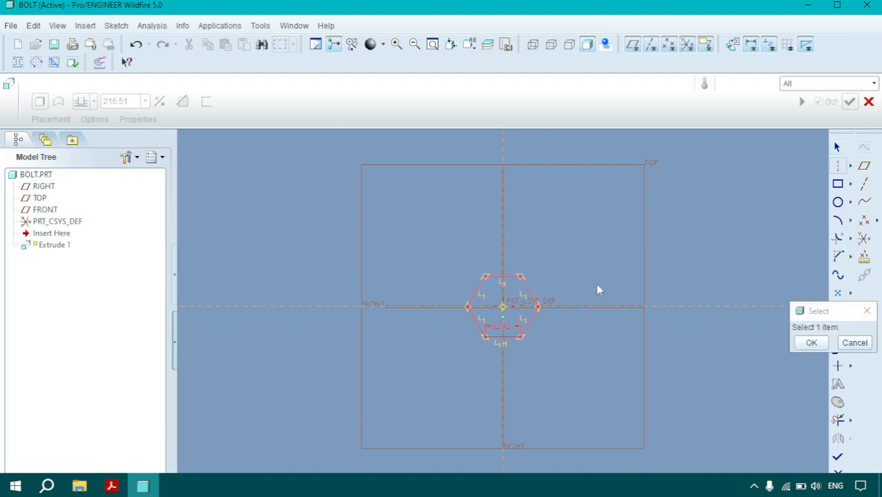
pyautogui.click(513, 337)
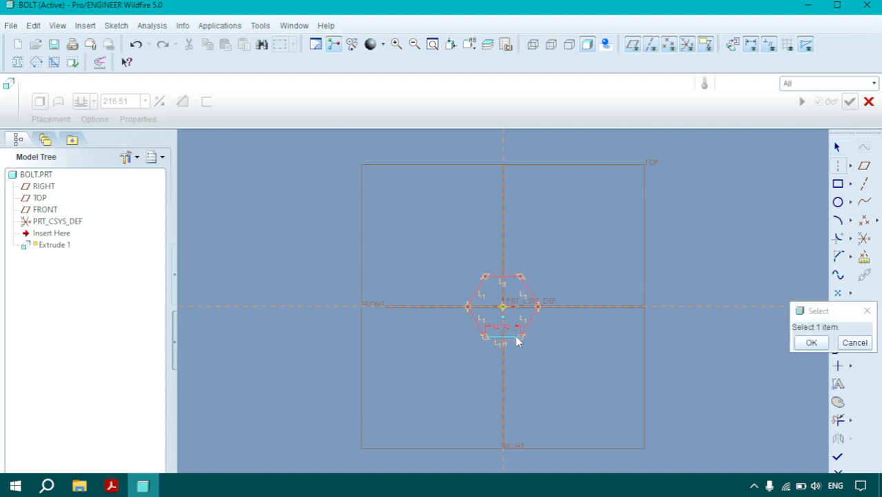
pyautogui.middleClick(567, 302)
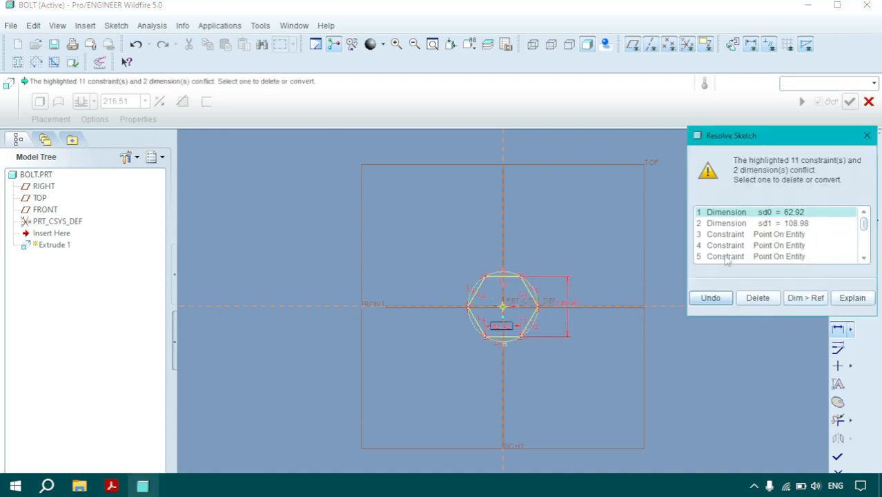
pyautogui.click(756, 299)
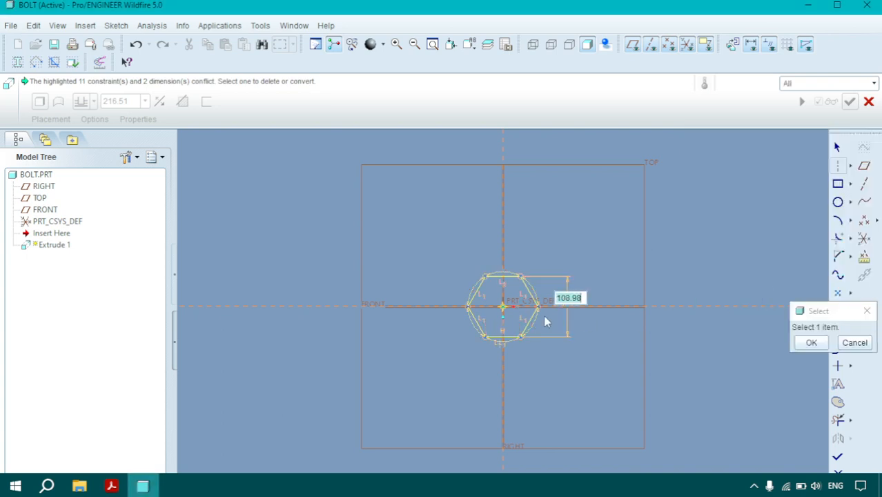
pyautogui.write('5.5')
pyautogui.press('Return')
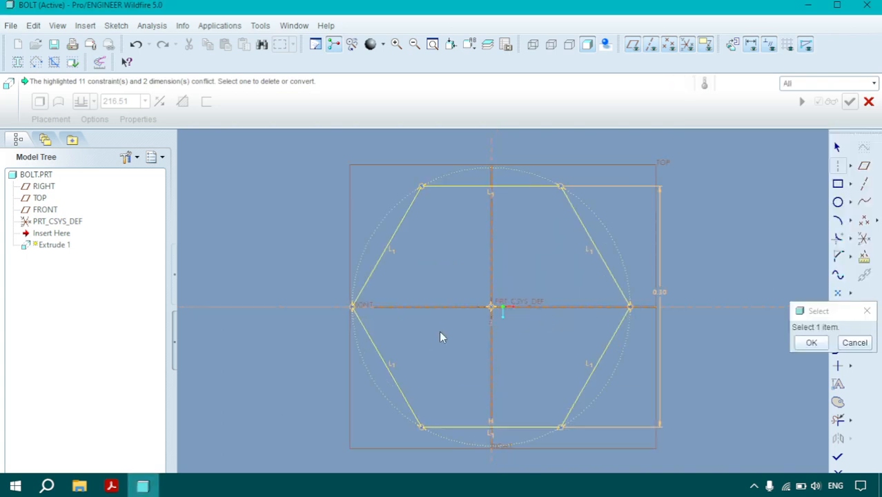
# Check the head thickness in the Bolt drawing, complete the hexagon sketch and extrude it to a depth of 0.20
pyautogui.click(109, 485)
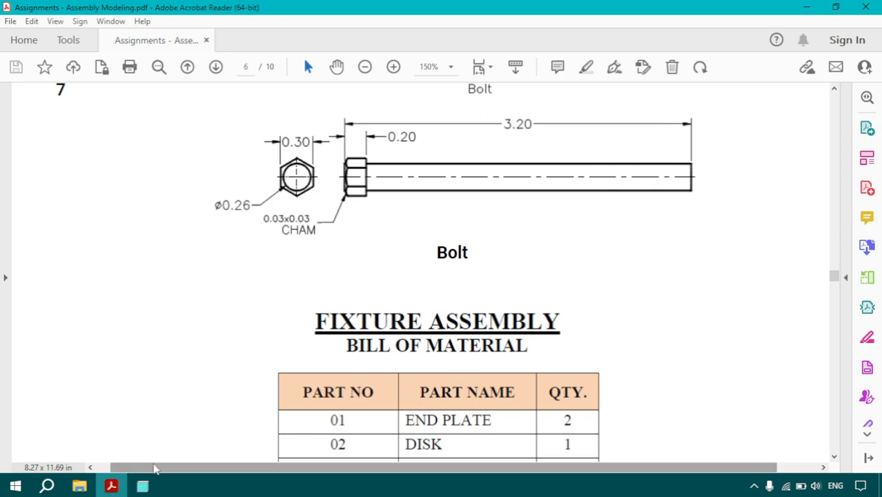
pyautogui.click(143, 485)
pyautogui.click(838, 456)
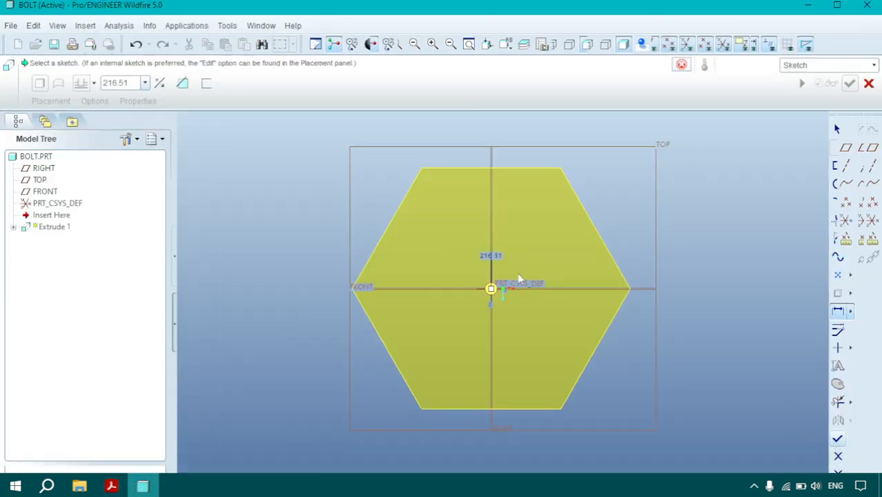
pyautogui.click(128, 83)
pyautogui.write('0.20')
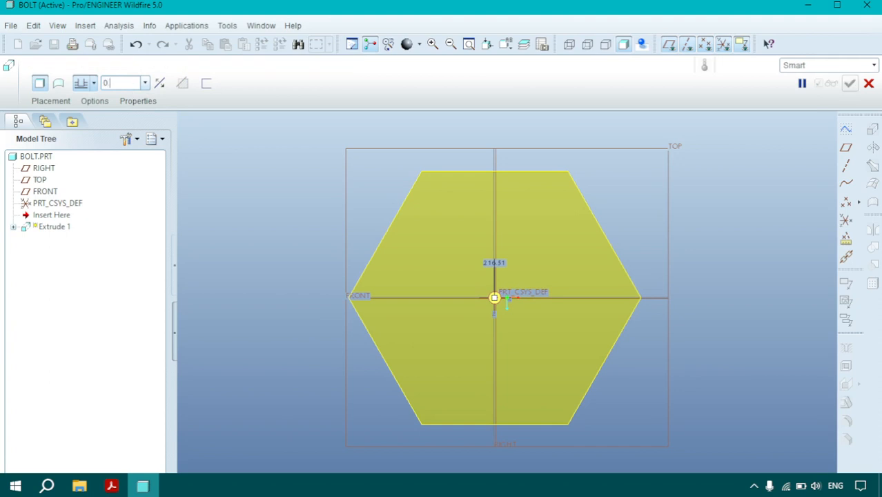
pyautogui.press('Return')
pyautogui.moveTo(390, 226); pyautogui.dragTo(388, 194, button='middle')
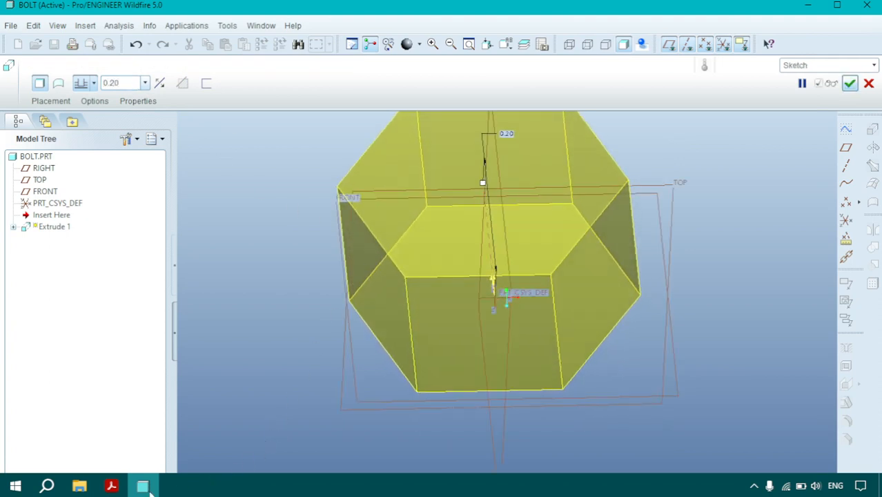
pyautogui.click(143, 486)
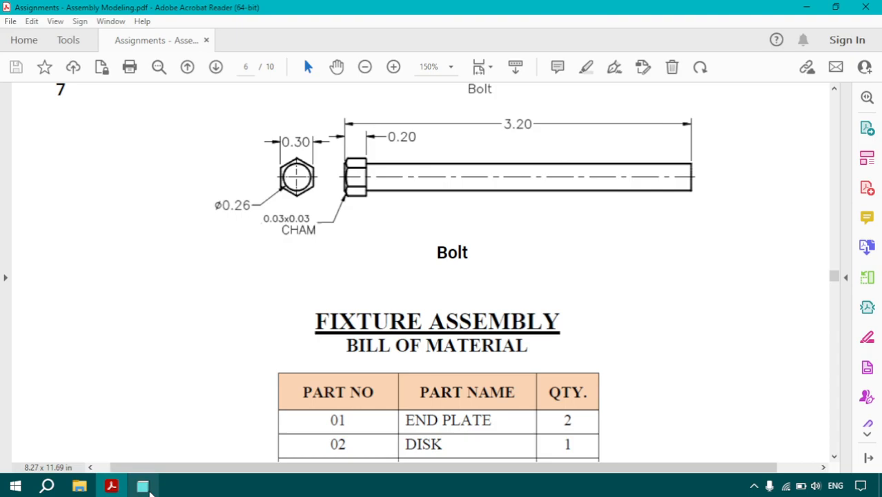
pyautogui.click(143, 486)
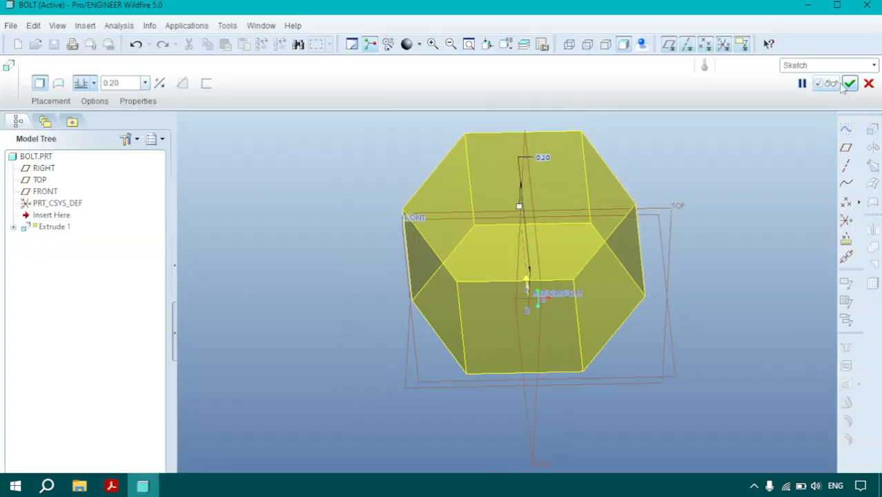
pyautogui.click(849, 83)
pyautogui.scroll(-3, 605, 255)
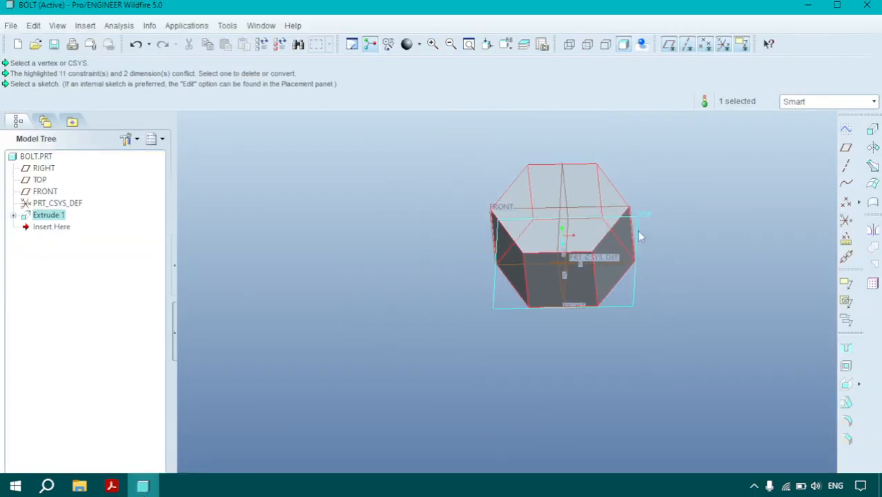
# Check the head chamfer in the Bolt drawing and start a revolve in the bolt part with a sketch on the FRONT plane
pyautogui.click(111, 486)
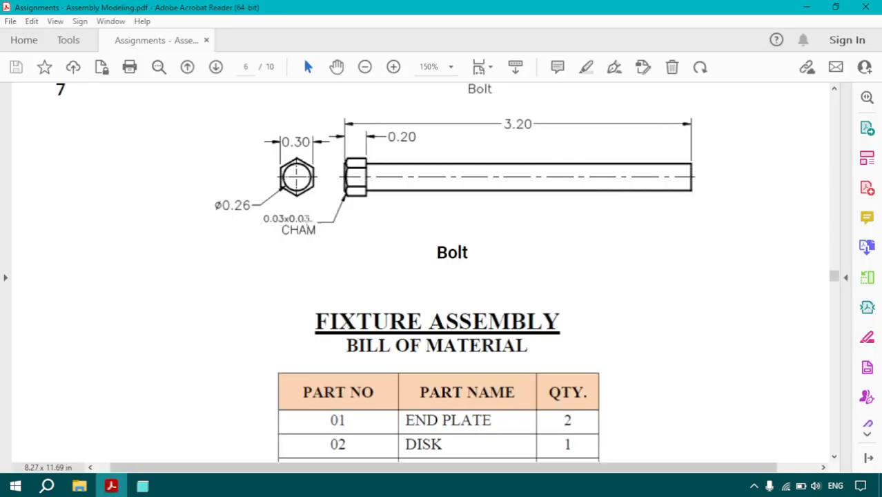
pyautogui.click(143, 486)
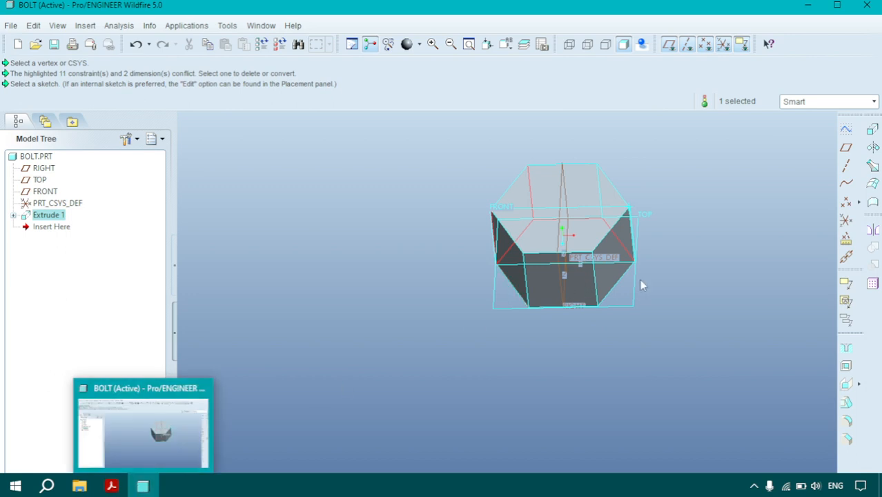
pyautogui.scroll(3, 722, 254)
pyautogui.scroll(-2, 722, 253)
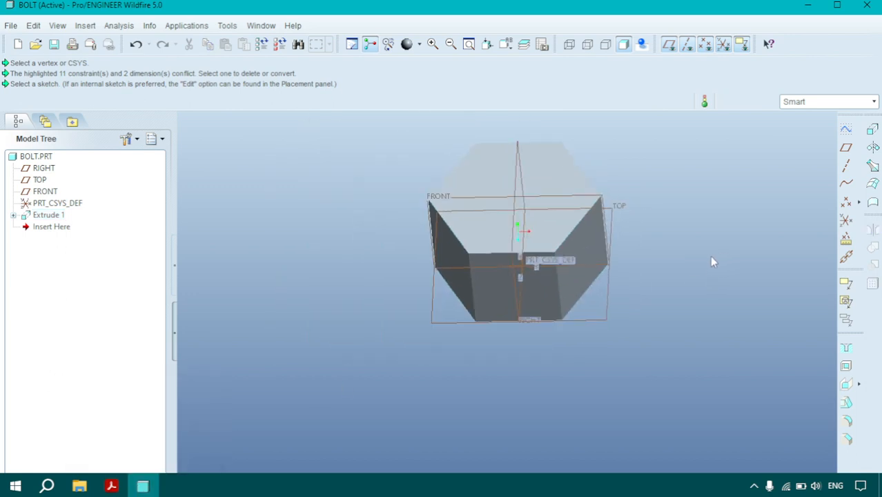
pyautogui.click(873, 149)
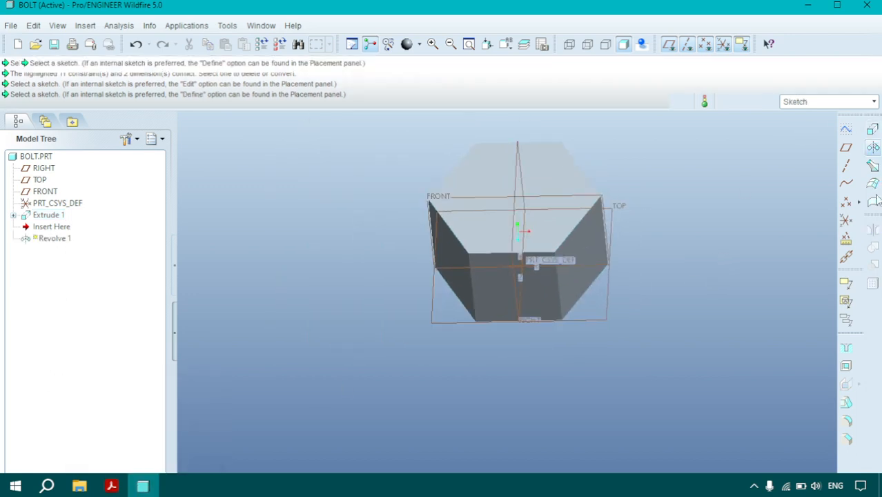
pyautogui.click(50, 101)
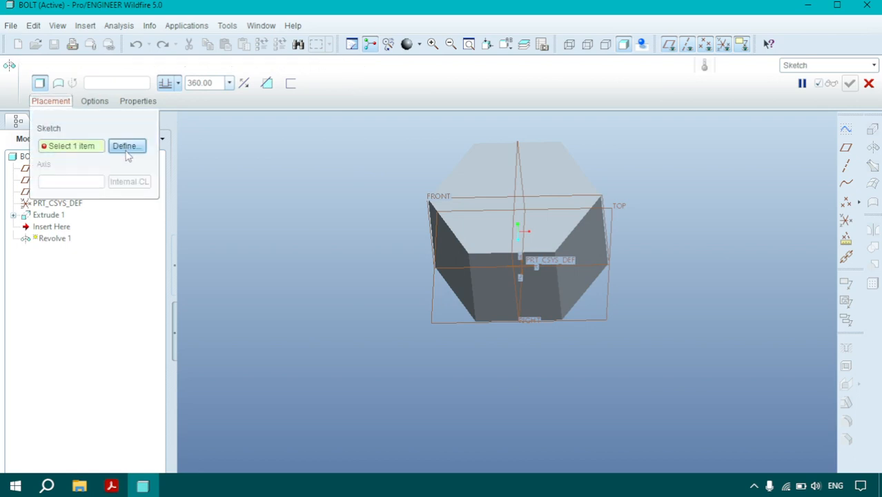
pyautogui.click(127, 148)
pyautogui.scroll(3, 455, 204)
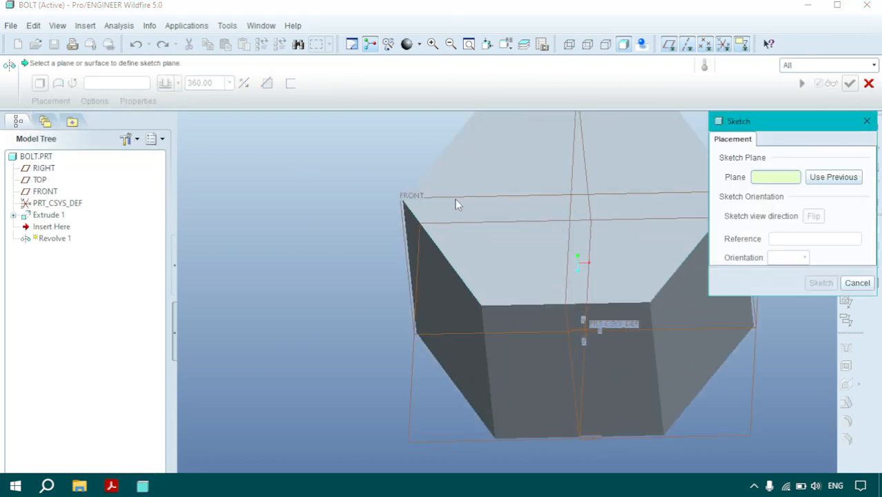
pyautogui.click(415, 202)
pyautogui.click(823, 283)
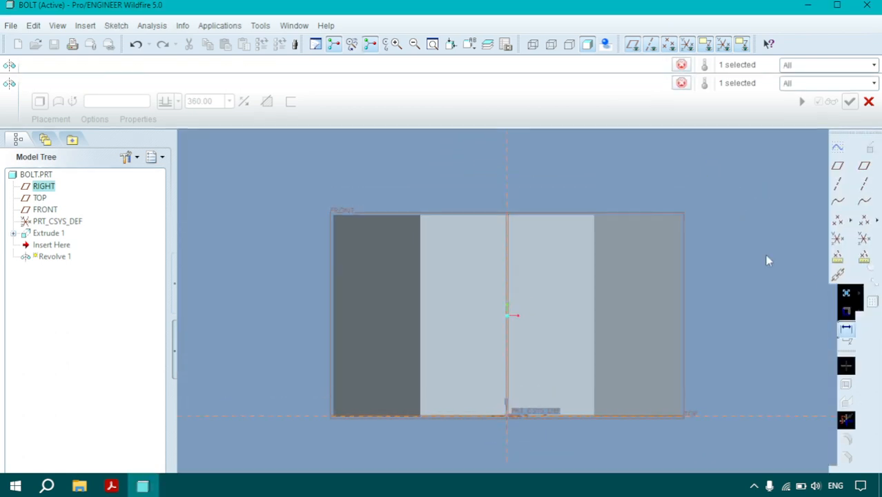
# Add the hexagonal head's upper face and its outer vertical edge as sketch references
pyautogui.click(109, 26)
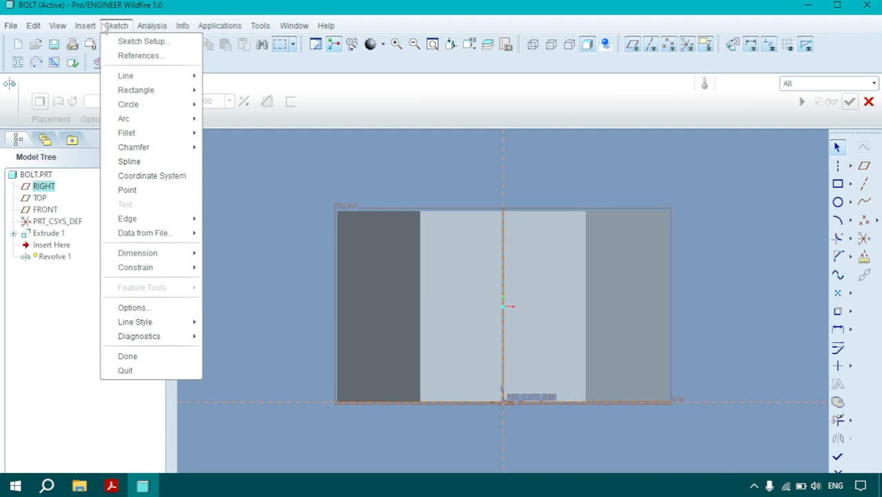
pyautogui.click(126, 55)
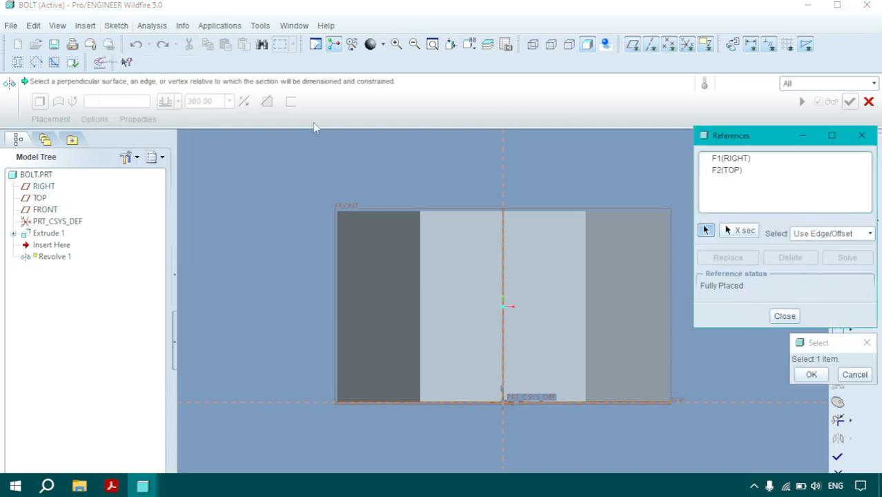
pyautogui.click(618, 212)
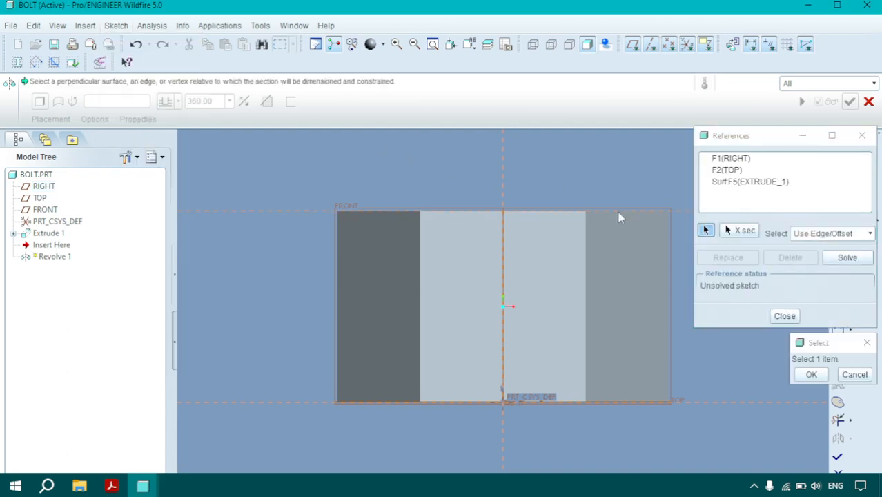
pyautogui.click(674, 243)
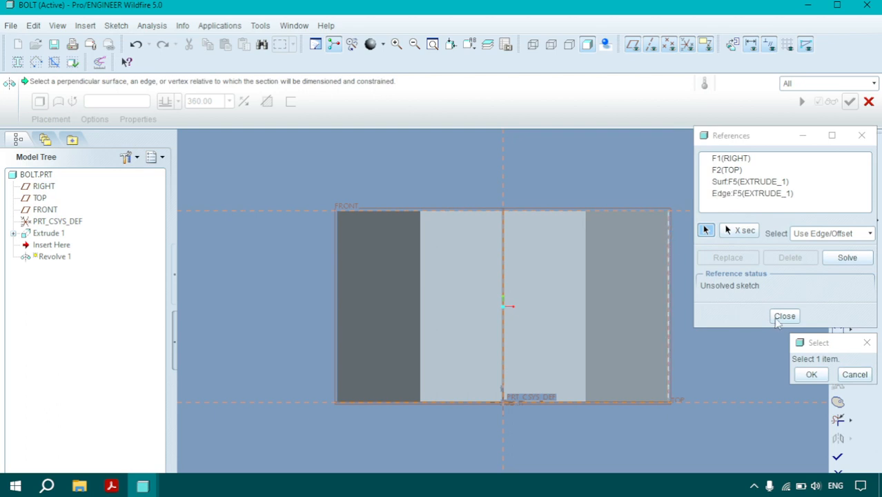
pyautogui.click(785, 315)
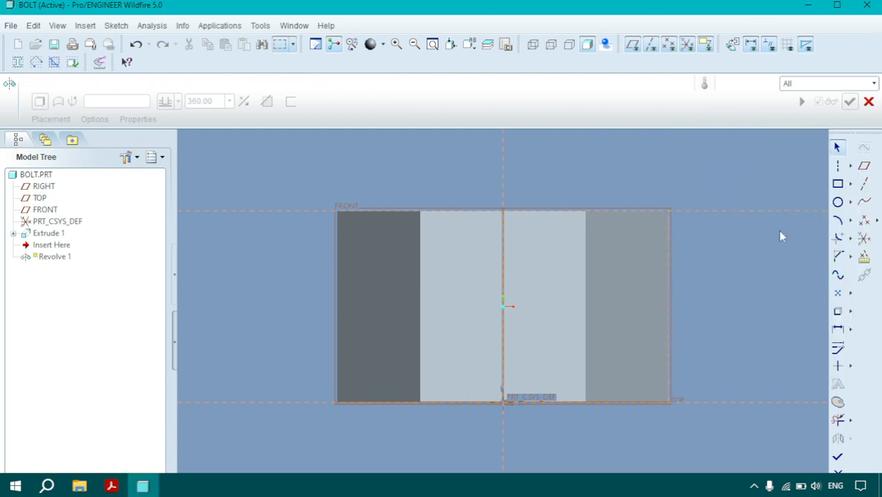
# Sketch a horizontal line along the head's upper face ending at the outer corner, and set its length to 0.03
pyautogui.click(850, 167)
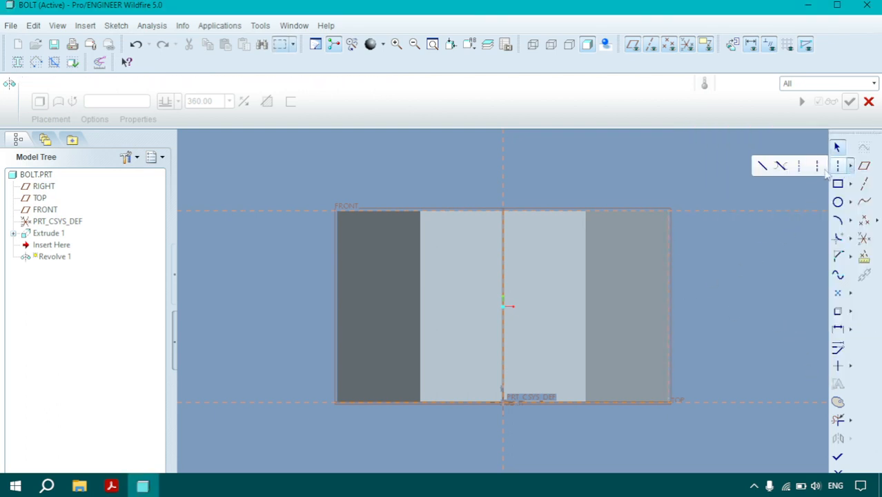
pyautogui.click(774, 167)
pyautogui.scroll(4, 669, 222)
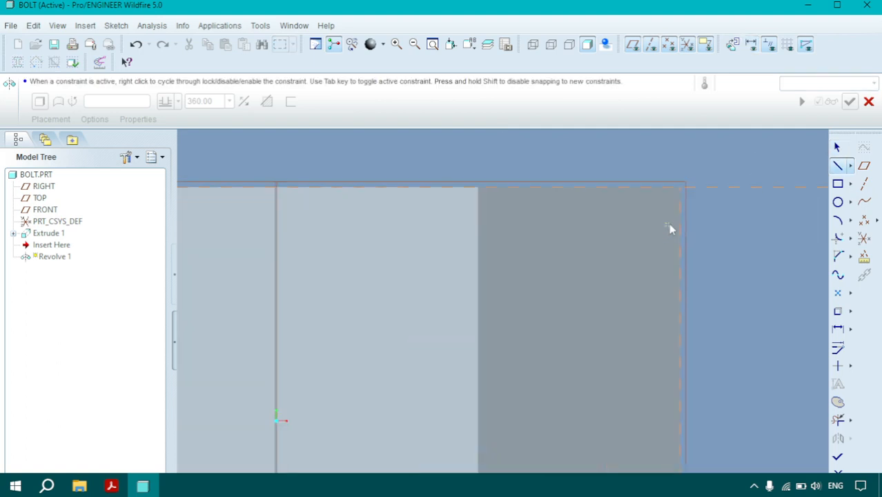
pyautogui.click(643, 186)
pyautogui.middleClick(654, 167)
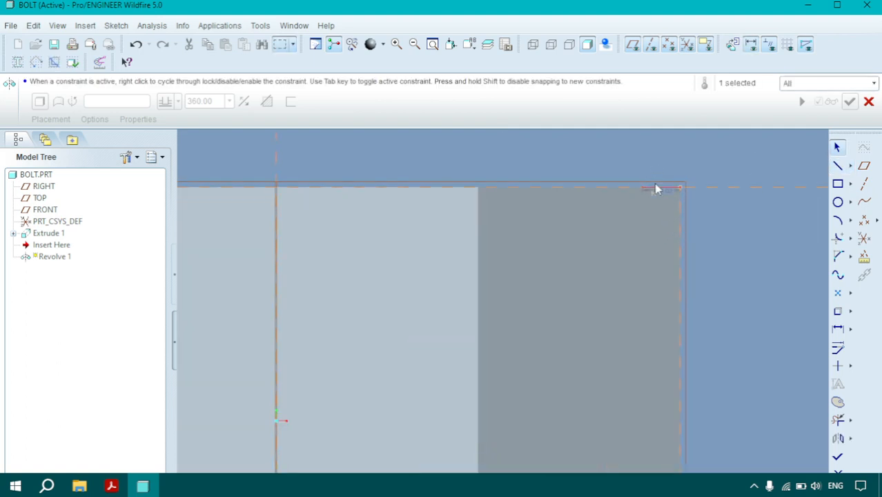
pyautogui.moveTo(665, 187); pyautogui.dragTo(661, 169)
pyautogui.doubleClick(661, 168)
pyautogui.write('0.03')
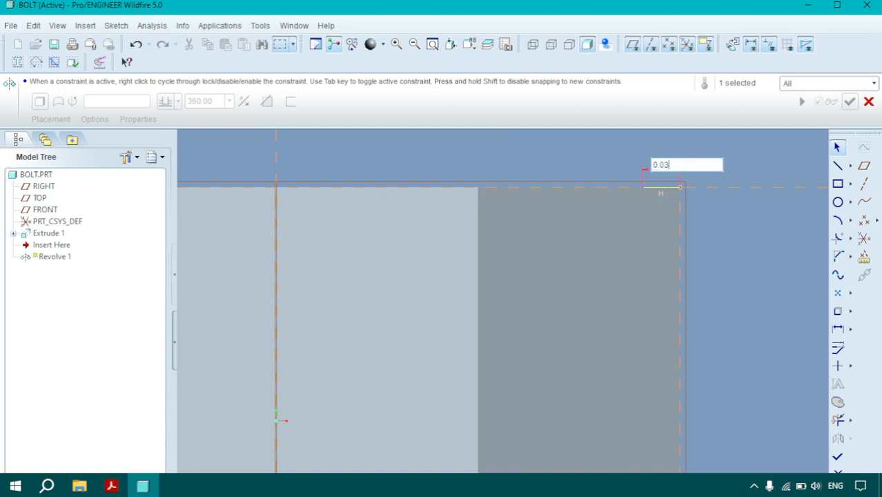
pyautogui.press('Return')
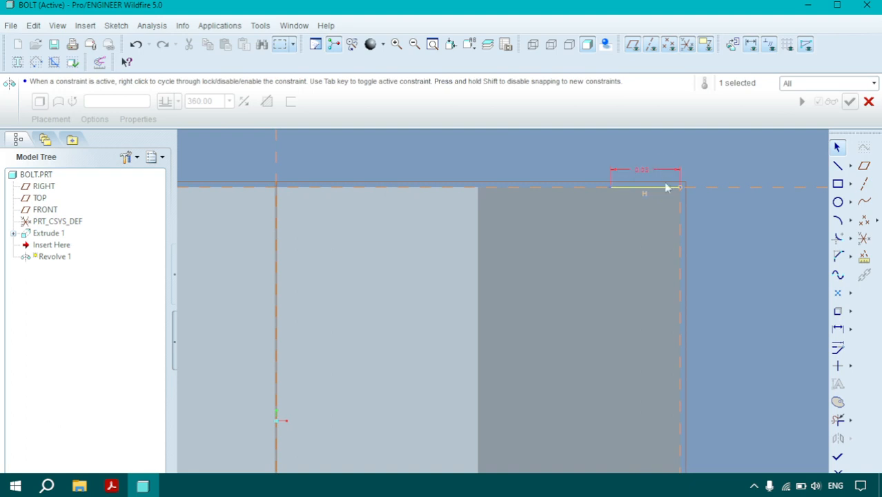
# Close the chamfer triangle with an equal-length vertical line down the outer edge and a diagonal back to the horizontal line's start
pyautogui.click(838, 166)
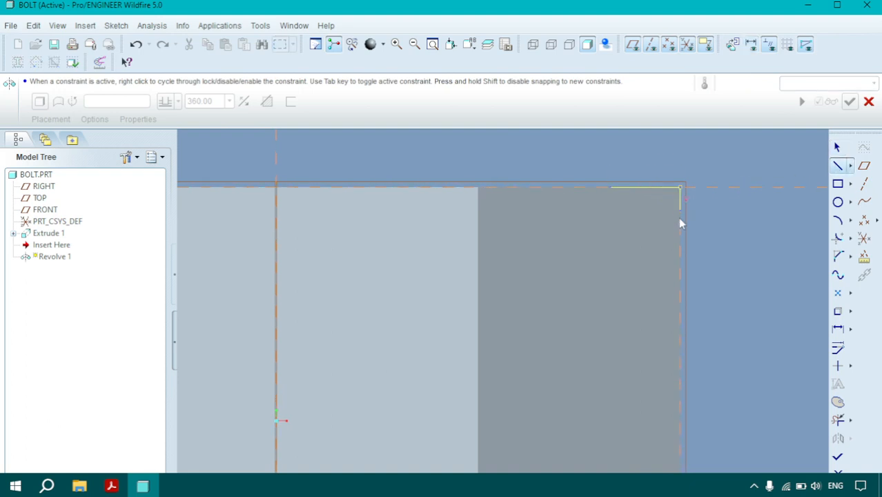
pyautogui.click(680, 256)
pyautogui.click(610, 188)
pyautogui.middleClick(715, 216)
pyautogui.scroll(3, 763, 223)
# Add a vertical centerline through the sketch origin and revolve the triangle 360° around it as a material-removing cut
pyautogui.click(850, 166)
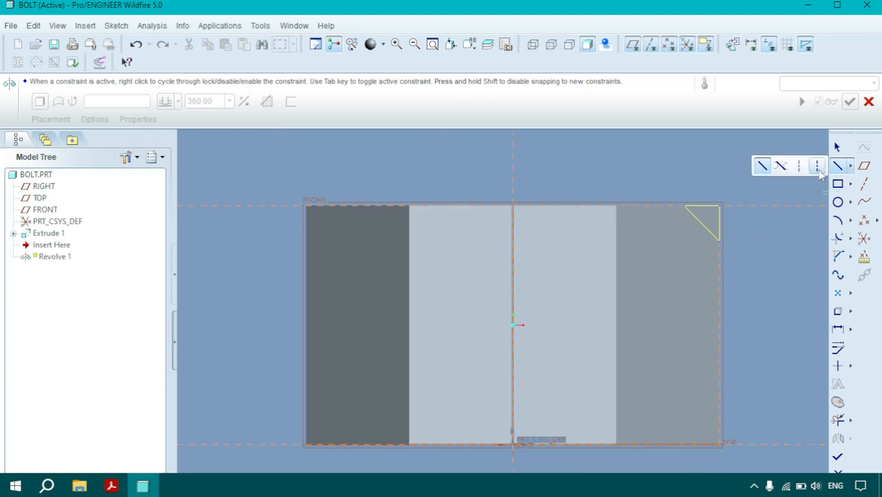
pyautogui.click(818, 166)
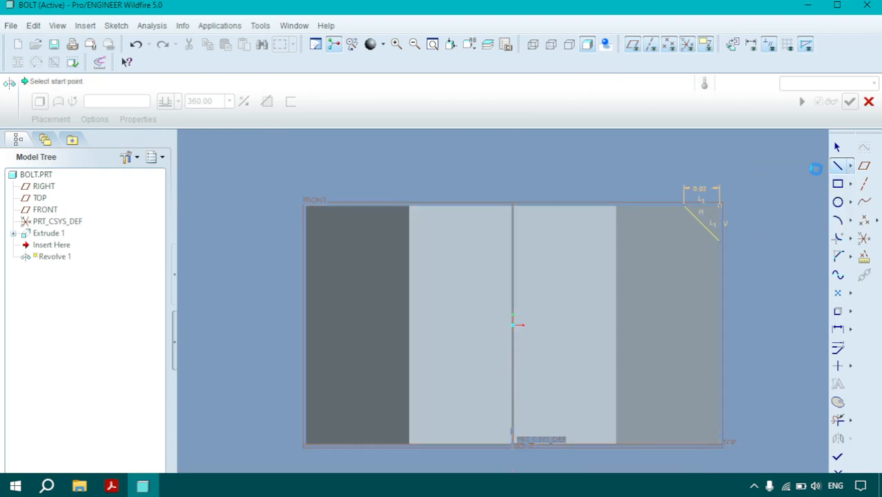
pyautogui.click(513, 162)
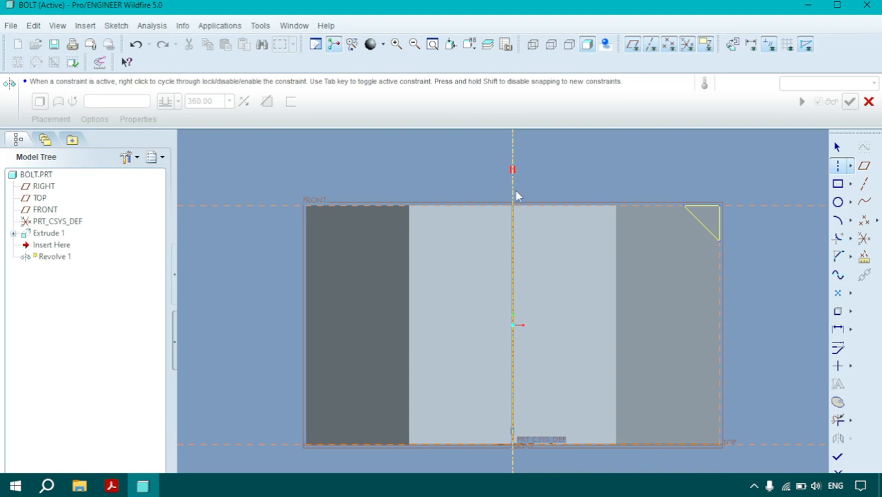
pyautogui.scroll(-3, 562, 181)
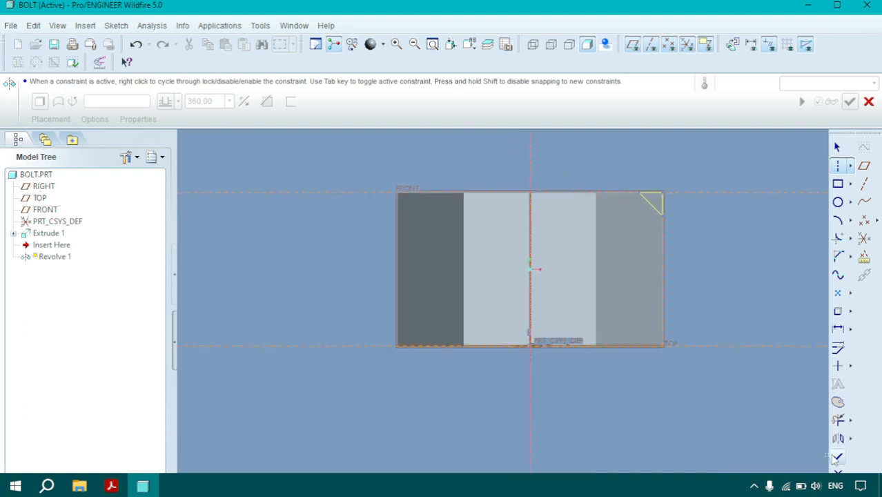
pyautogui.click(838, 457)
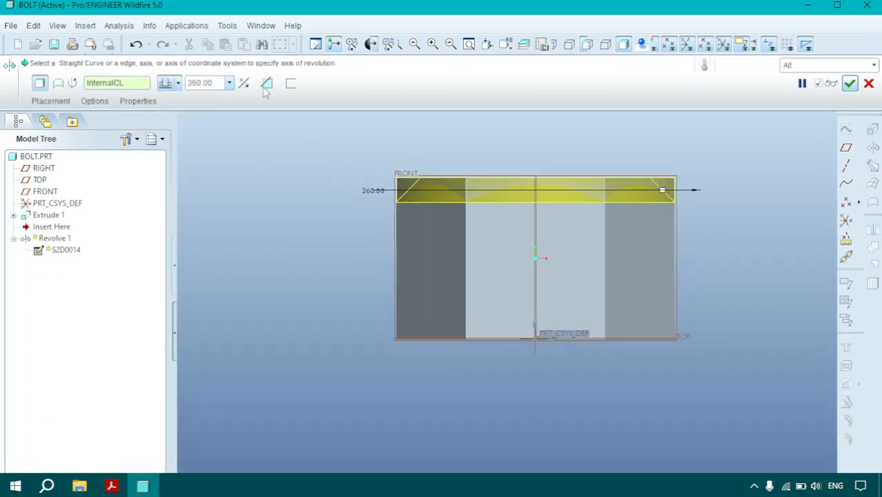
pyautogui.click(266, 84)
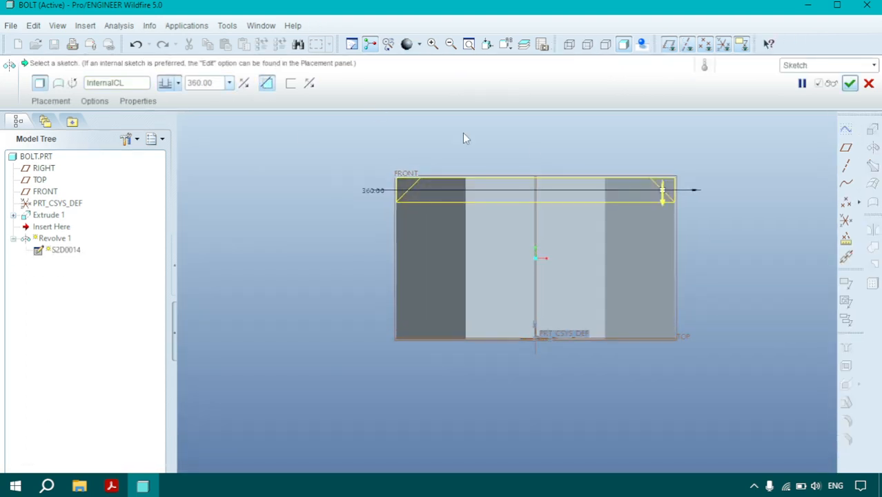
pyautogui.click(851, 84)
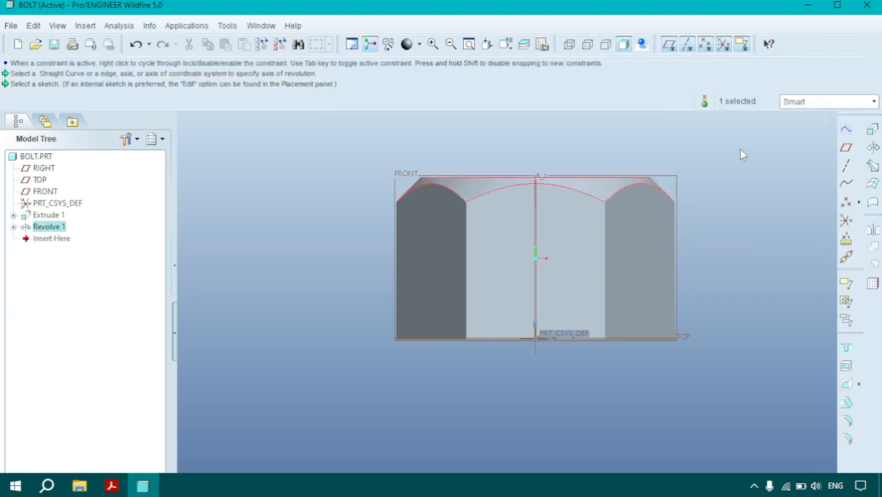
# Restore the bolt's default view and switch to the PDF to check the shank dimensions in the Bolt drawing
pyautogui.hotkey('ctrl', 'd')
pyautogui.moveTo(111, 486)
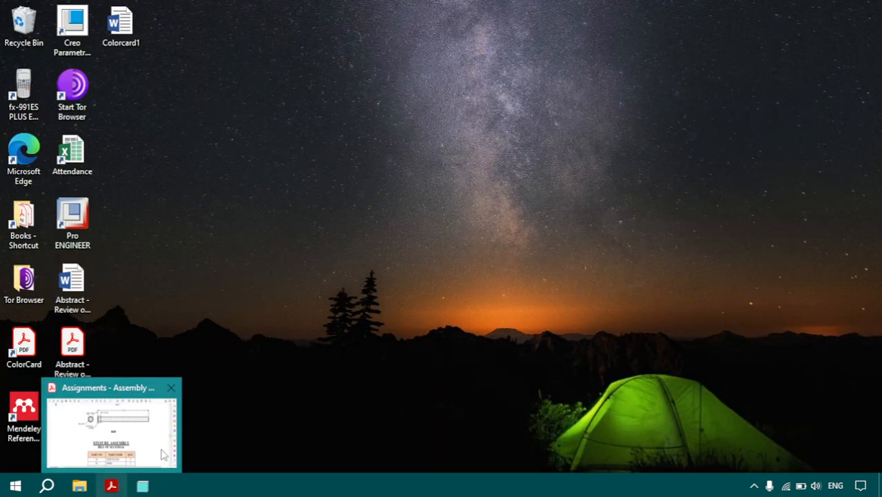
pyautogui.click(163, 455)
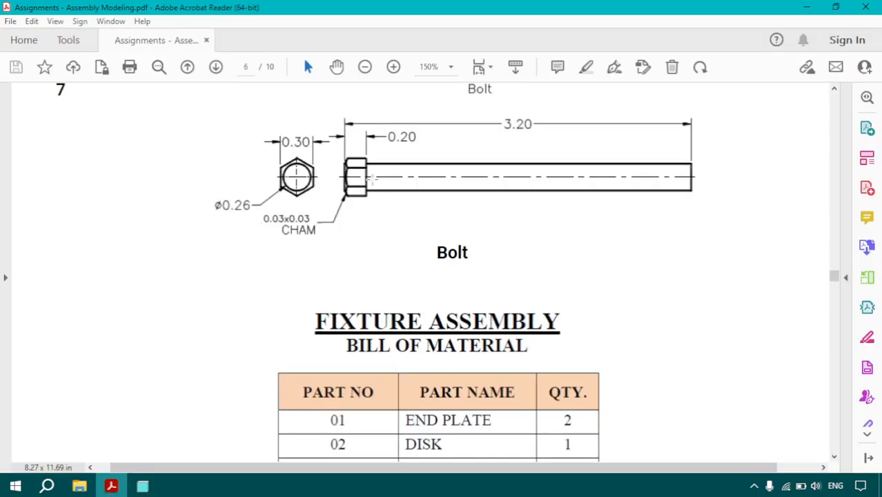
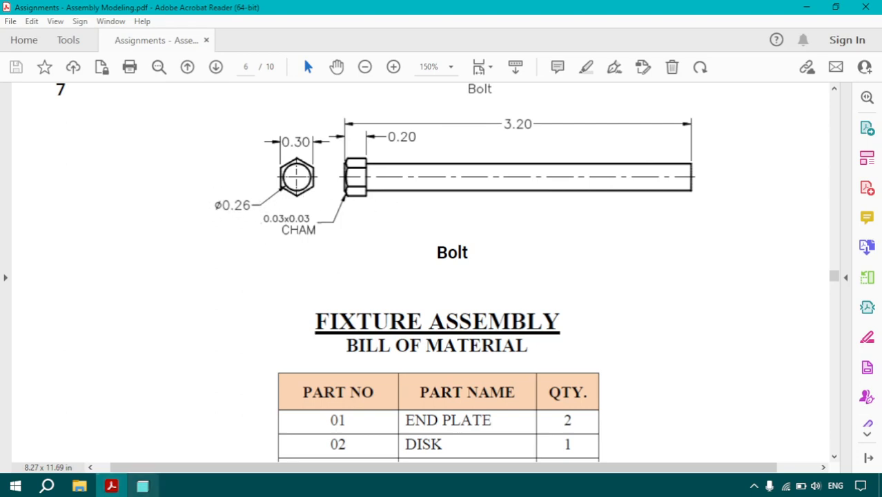
# Switch to Pro/ENGINEER and start an Extrude with its sketch on the head's unchamfered hexagonal face, using the RIGHT plane as right reference
pyautogui.click(143, 487)
pyautogui.moveTo(602, 329); pyautogui.dragTo(539, 221, button='middle')
pyautogui.click(873, 131)
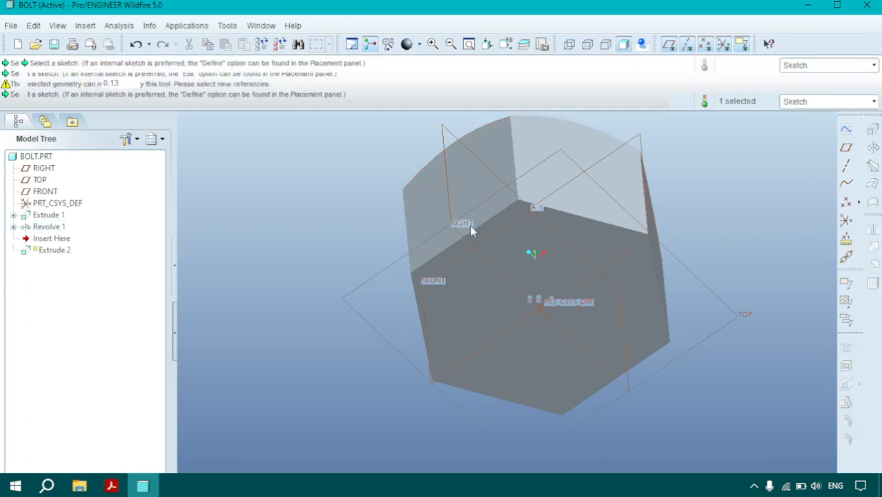
pyautogui.click(51, 101)
pyautogui.click(159, 145)
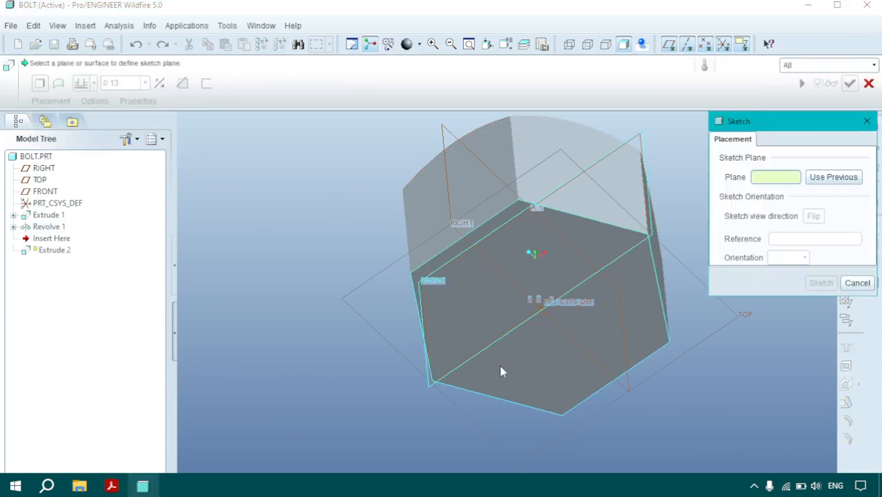
pyautogui.click(508, 365)
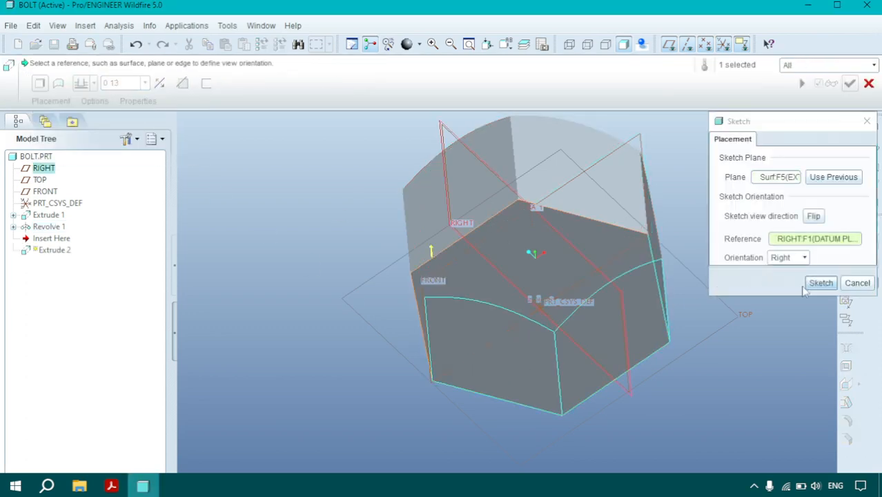
pyautogui.click(806, 287)
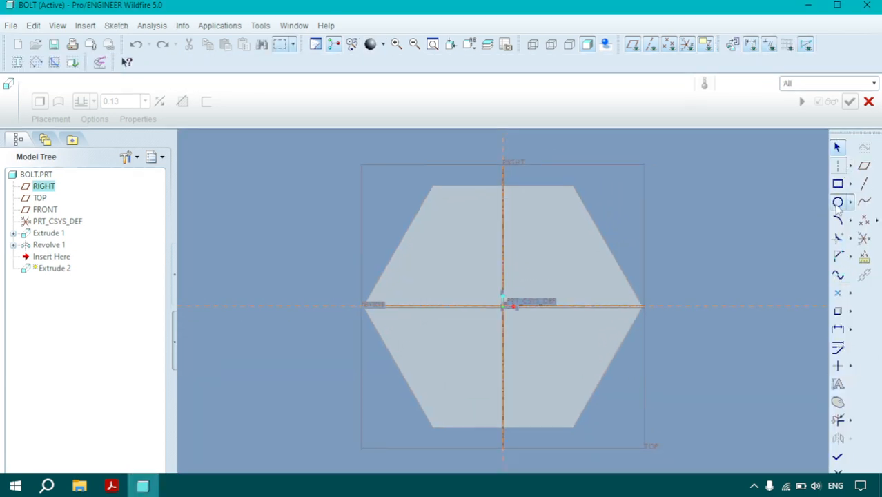
# Sketch a circle centred on the origin of the hexagonal face and set its diameter to 0.26
pyautogui.click(838, 203)
pyautogui.click(502, 305)
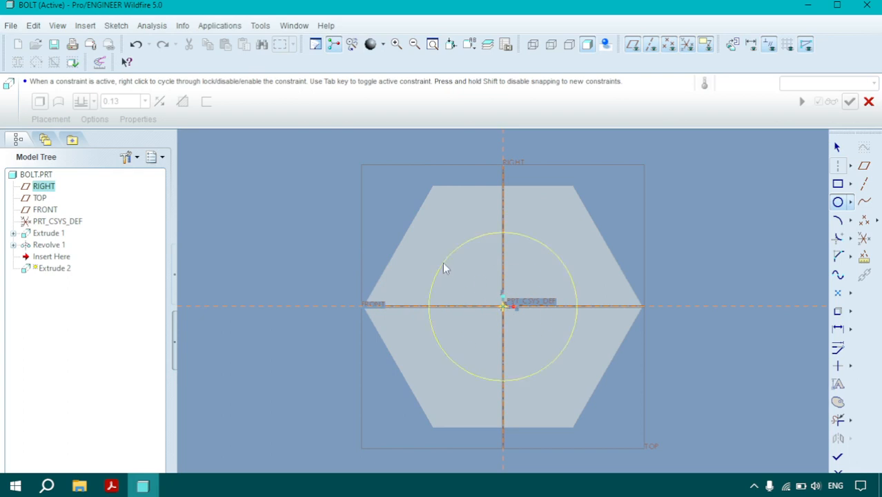
pyautogui.click(445, 263)
pyautogui.middleClick(436, 235)
pyautogui.doubleClick(414, 236)
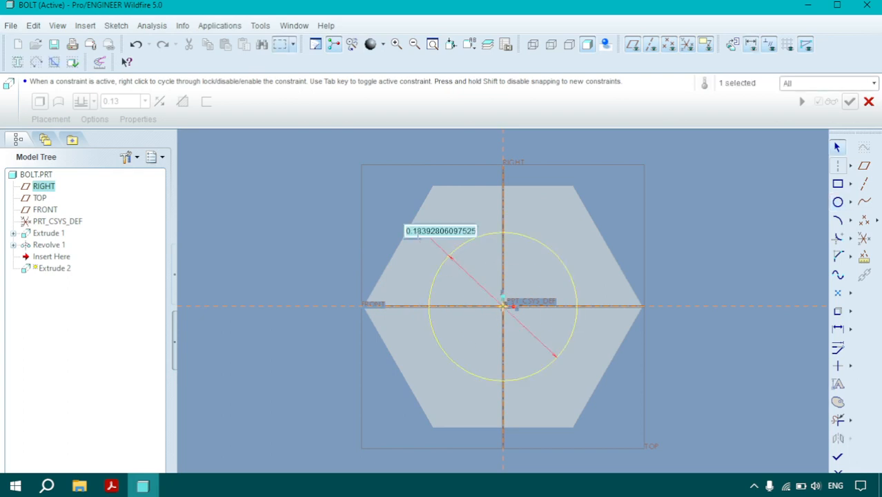
pyautogui.write('0.26')
pyautogui.press('Return')
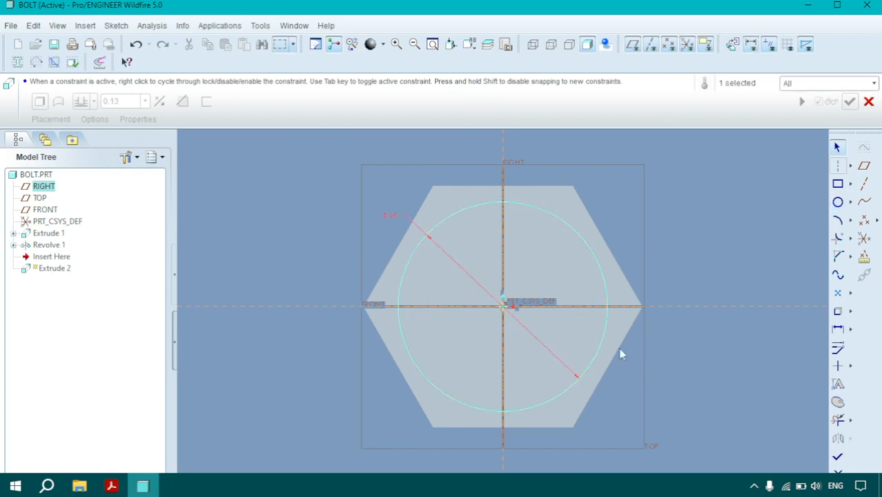
# Check the bolt's length in the PDF drawing and extrude the circle 3.00 away from the head as the shank
pyautogui.click(112, 487)
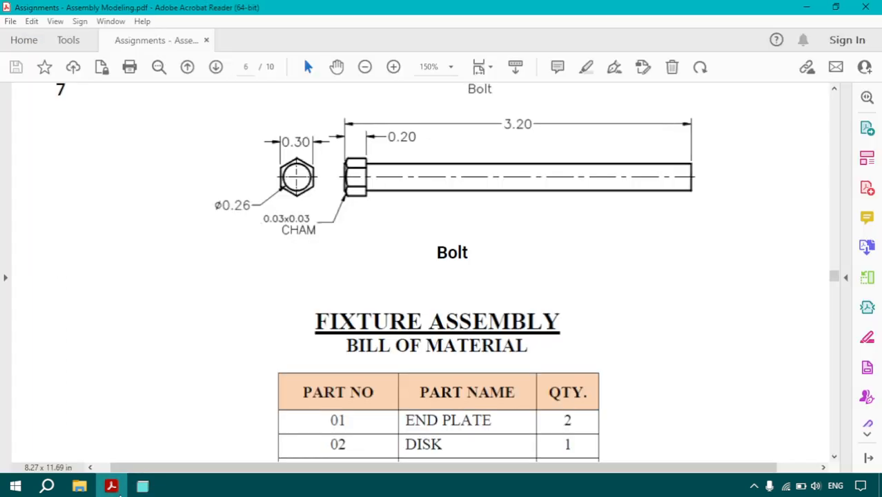
pyautogui.click(142, 486)
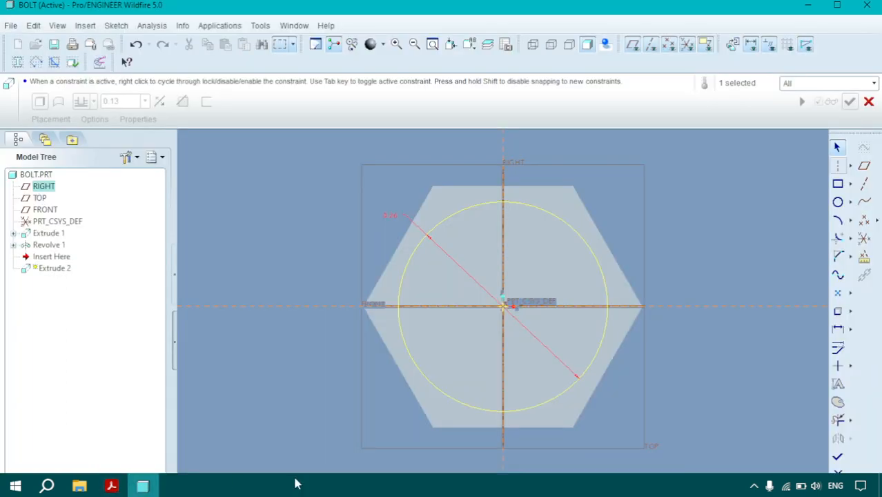
pyautogui.click(837, 456)
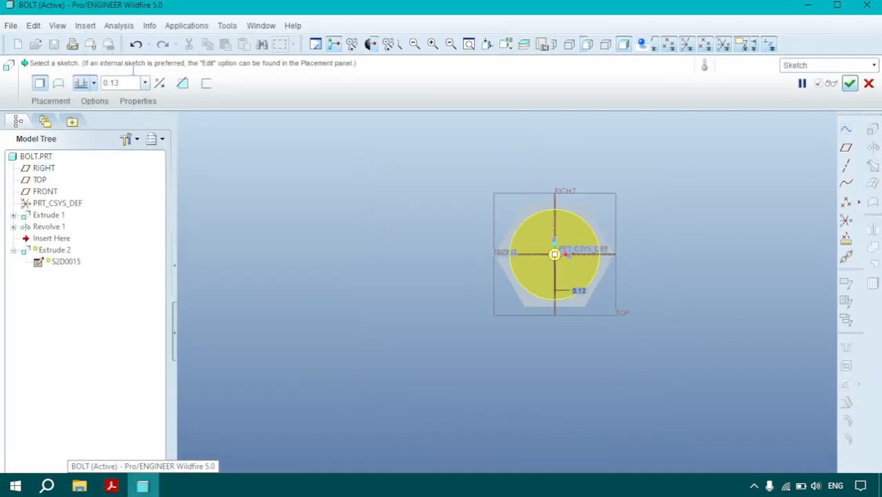
pyautogui.doubleClick(128, 81)
pyautogui.write('3')
pyautogui.press('Return')
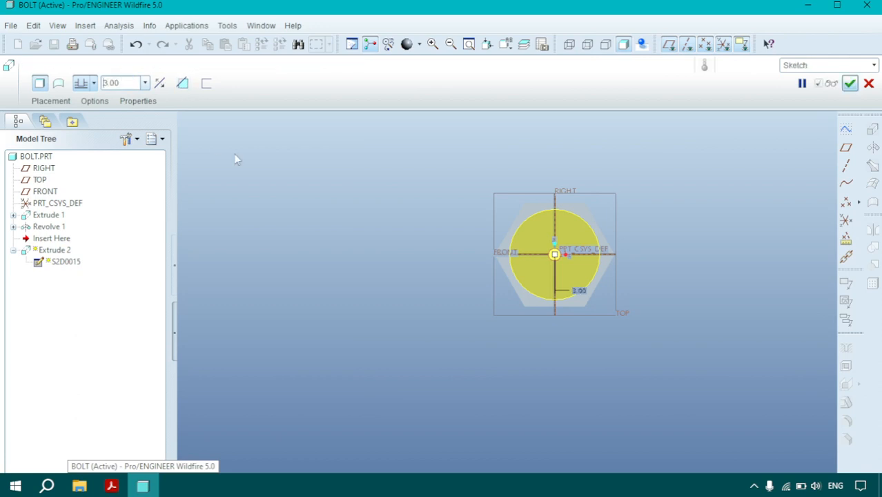
pyautogui.moveTo(353, 213); pyautogui.dragTo(290, 230, button='middle')
pyautogui.click(849, 84)
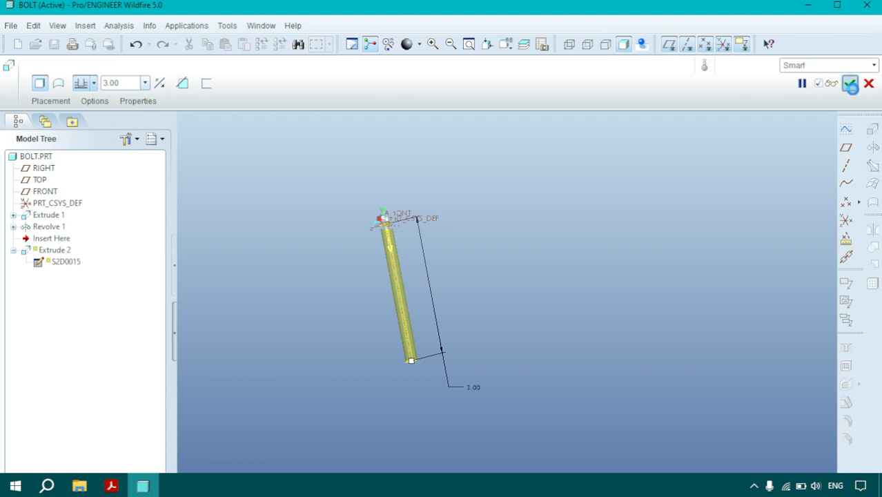
# Apply the golden-brown appearance from My Appearances to the whole bolt, using the Part selection filter
pyautogui.scroll(-3, 397, 186)
pyautogui.scroll(-2, 298, 305)
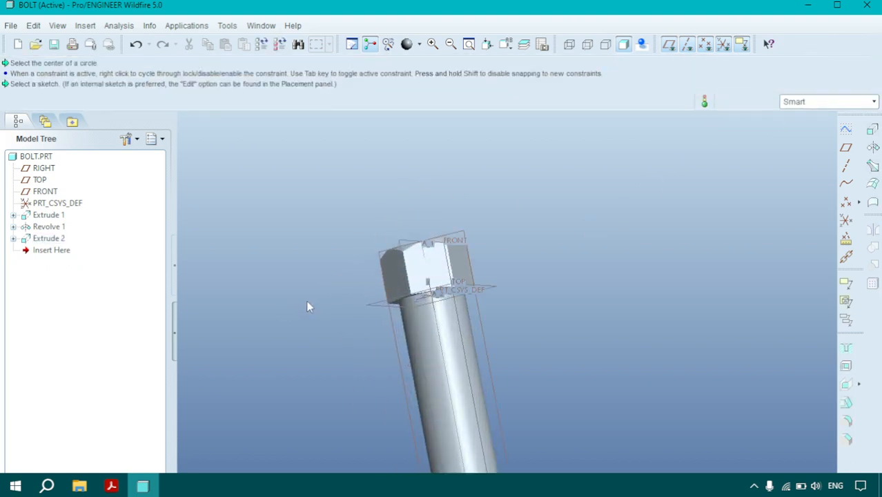
pyautogui.moveTo(360, 178); pyautogui.dragTo(426, 376, button='middle')
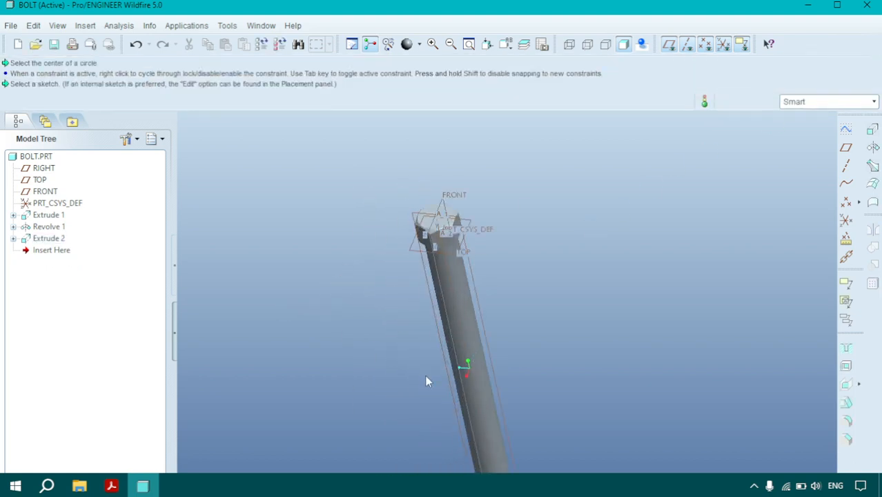
pyautogui.click(419, 45)
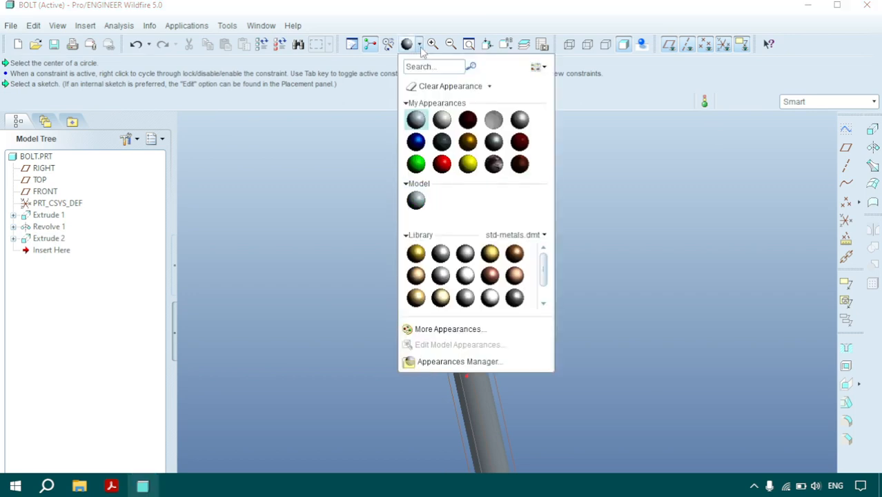
pyautogui.click(469, 142)
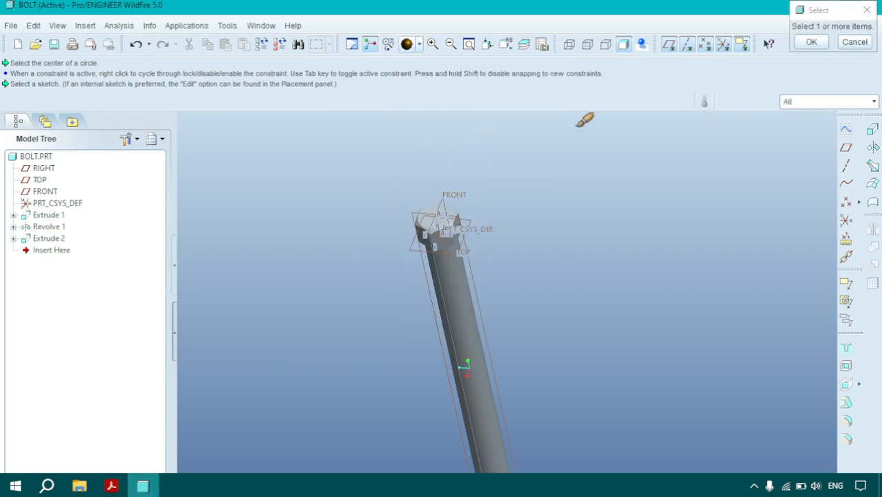
pyautogui.click(801, 103)
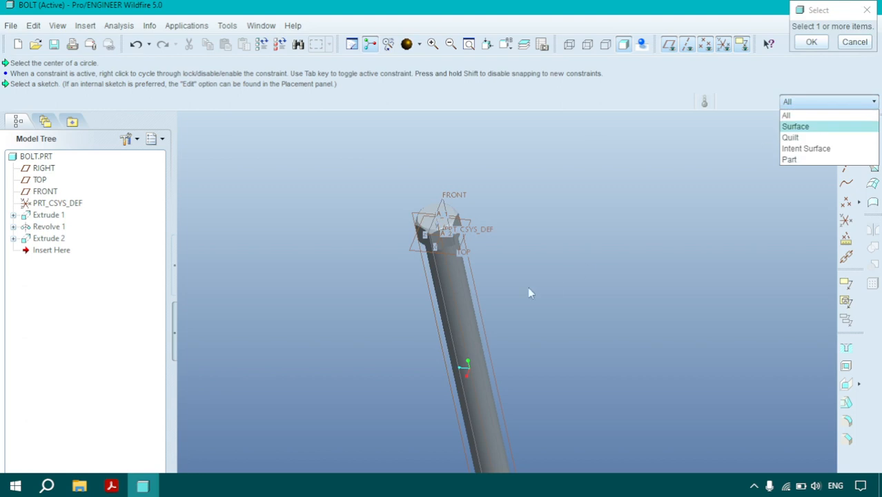
pyautogui.click(789, 159)
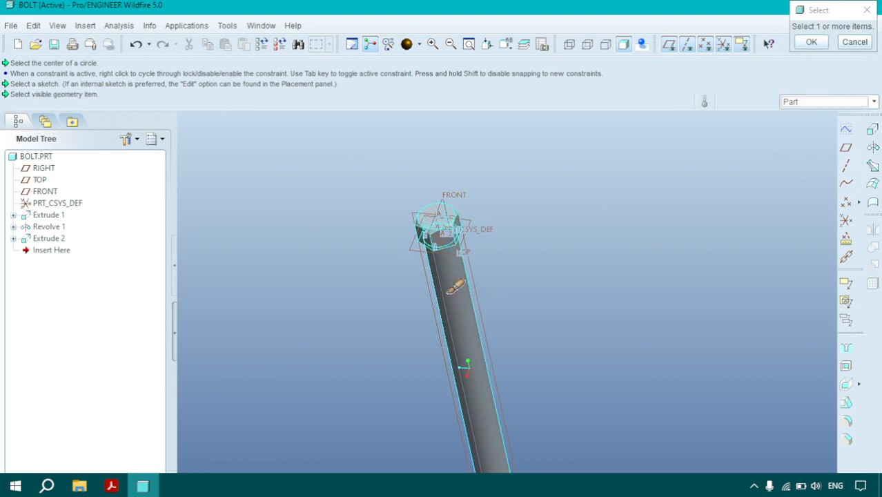
pyautogui.click(454, 288)
pyautogui.middleClick(538, 250)
pyautogui.scroll(-3, 538, 254)
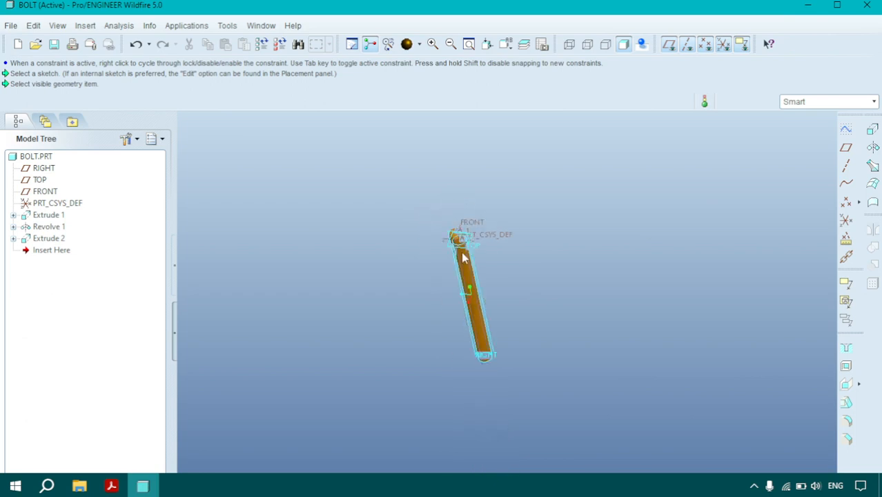
# Save the part as BOLT.PRT in the WSA folder and close its window
pyautogui.click(11, 25)
pyautogui.click(44, 118)
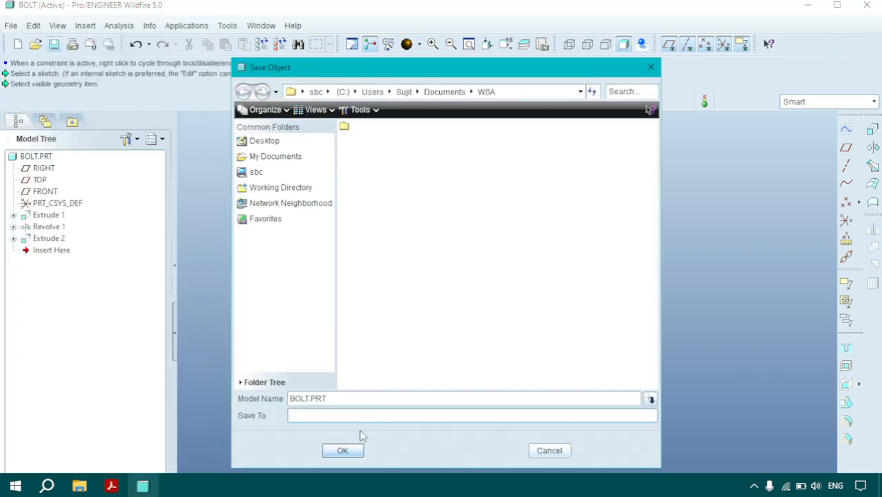
pyautogui.click(345, 449)
pyautogui.click(11, 25)
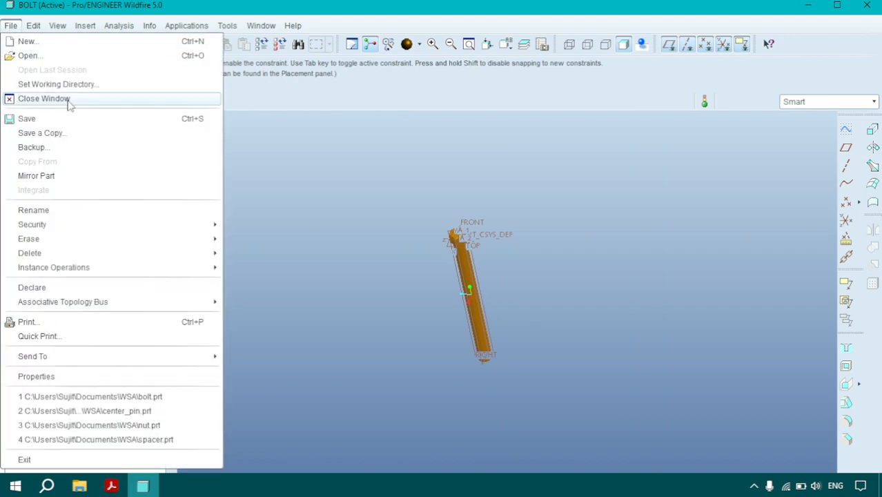
pyautogui.click(68, 102)
# Check the bill of material in the PDF and create a design assembly named Fixture_assy from the mmns_asm_design template
pyautogui.click(111, 486)
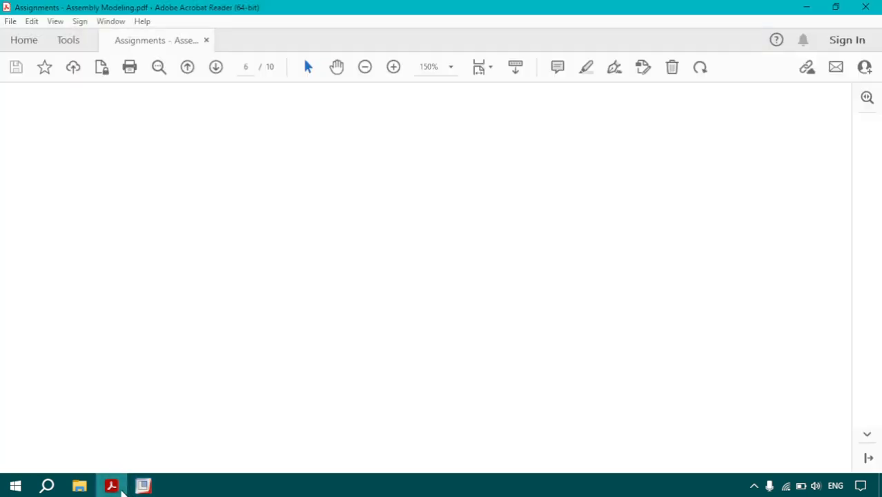
pyautogui.scroll(-5, 247, 360)
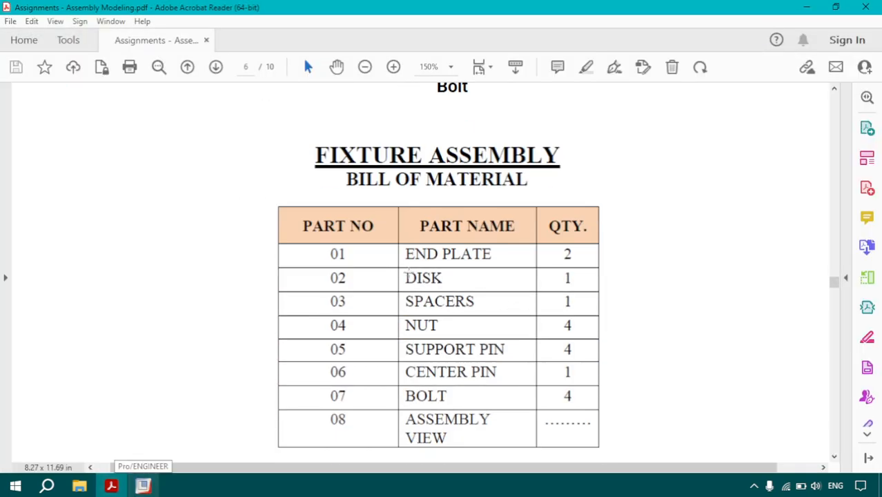
pyautogui.scroll(5, 365, 345)
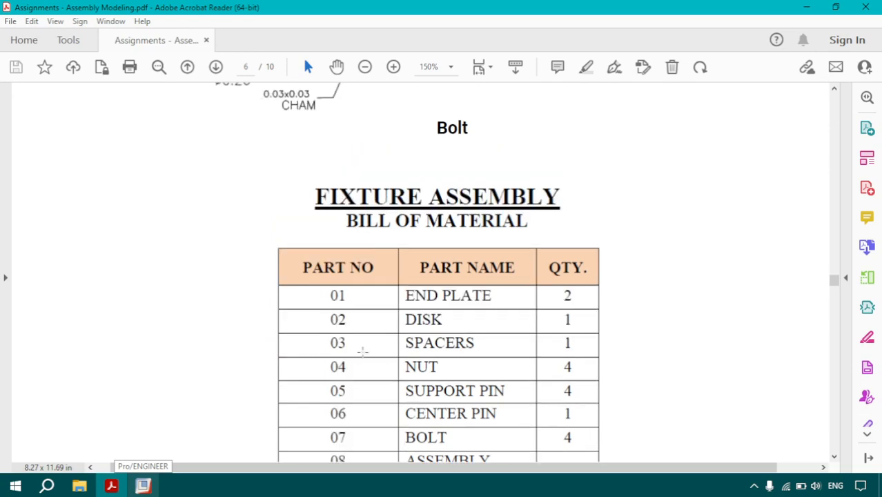
pyautogui.scroll(-5, 380, 342)
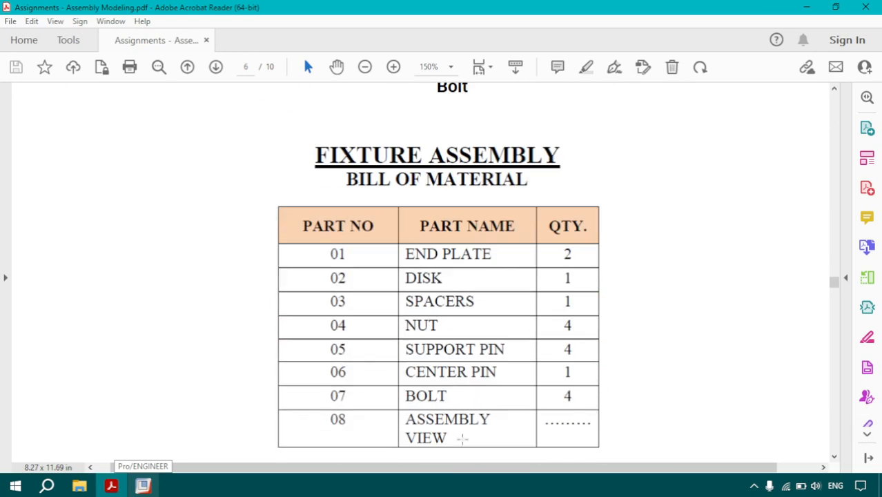
pyautogui.click(143, 486)
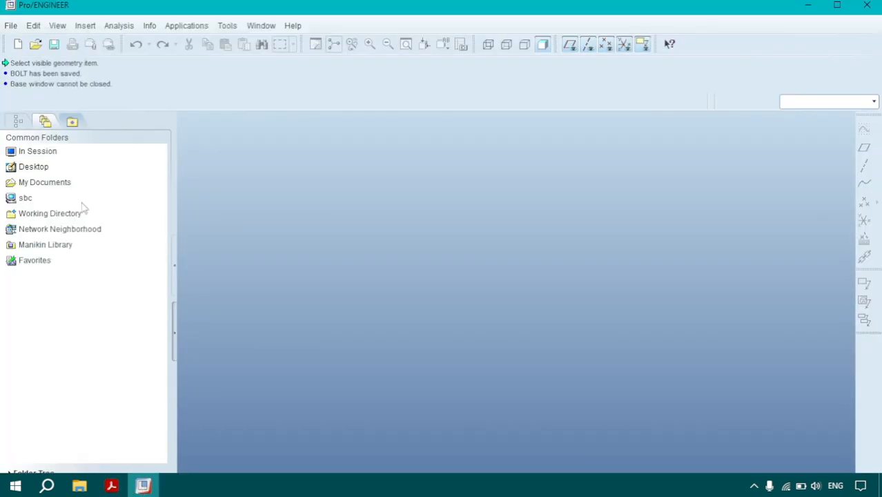
pyautogui.click(18, 43)
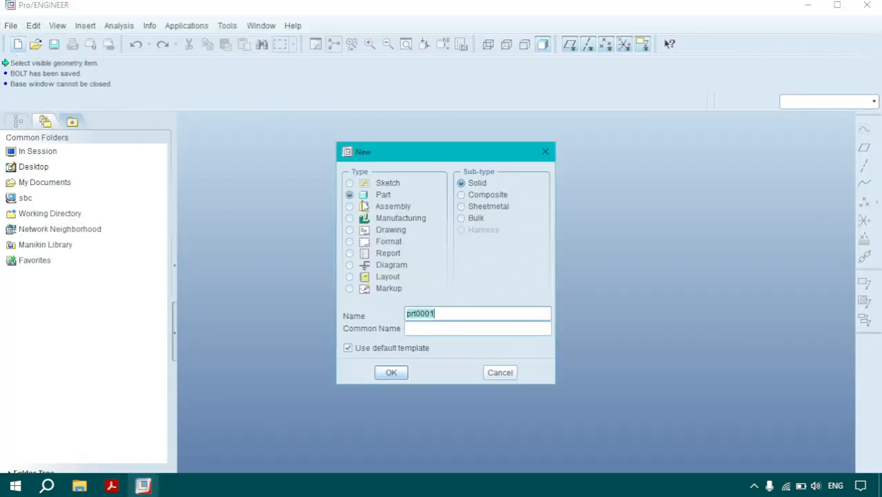
pyautogui.click(351, 206)
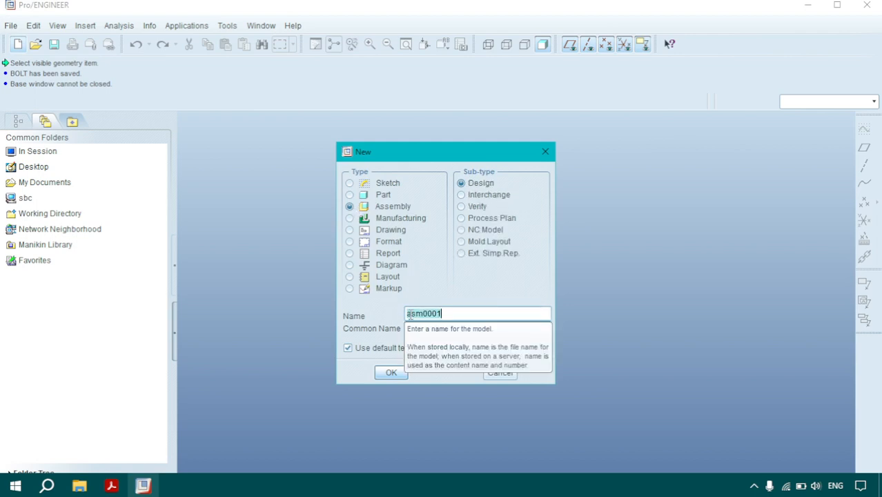
pyautogui.write('Fixture_assy')
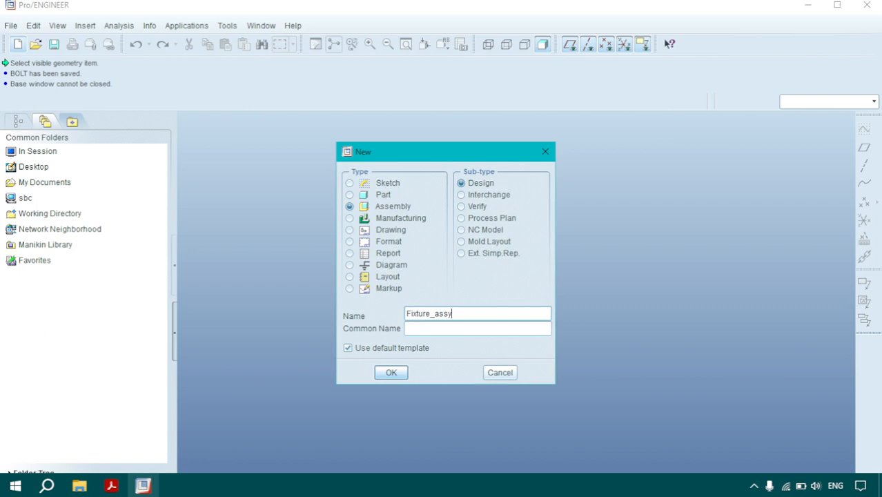
pyautogui.click(387, 373)
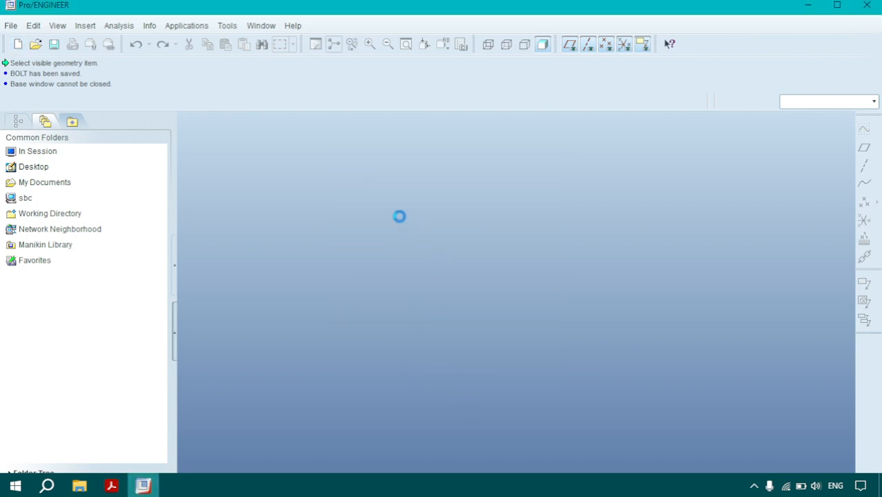
pyautogui.click(373, 207)
pyautogui.click(370, 375)
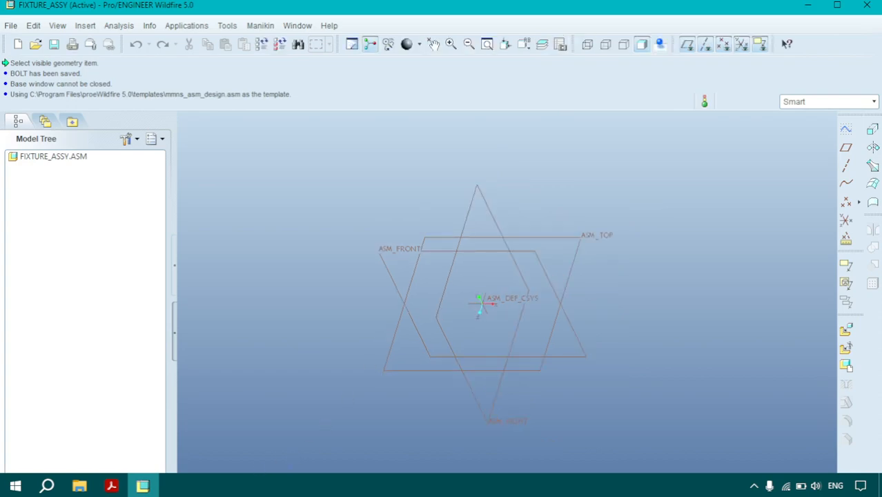
# Examine the finished assembly picture in the PDF and return to the Fixture_assy window in Pro/ENGINEER
pyautogui.click(111, 486)
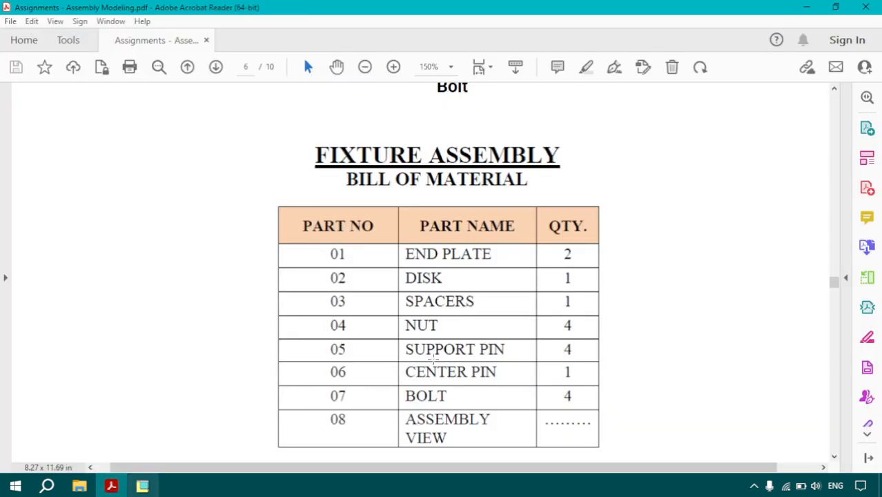
pyautogui.scroll(5, 442, 276)
pyautogui.scroll(5, 577, 236)
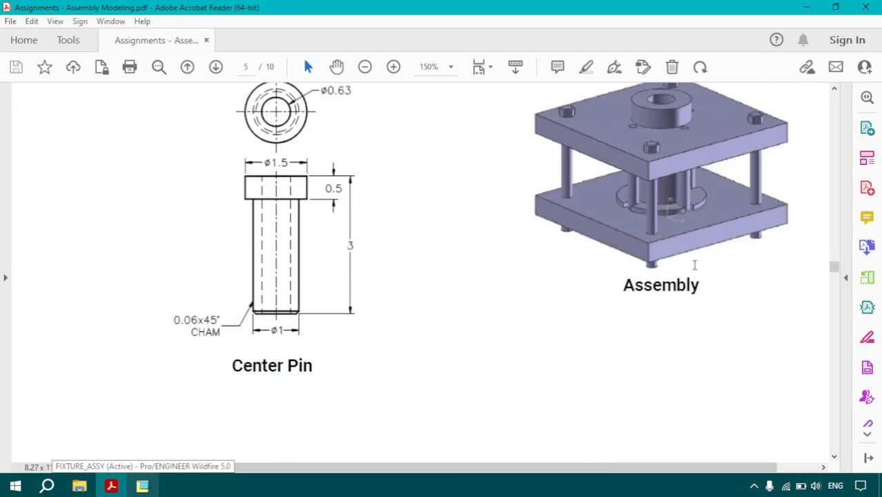
pyautogui.scroll(-1, 675, 220)
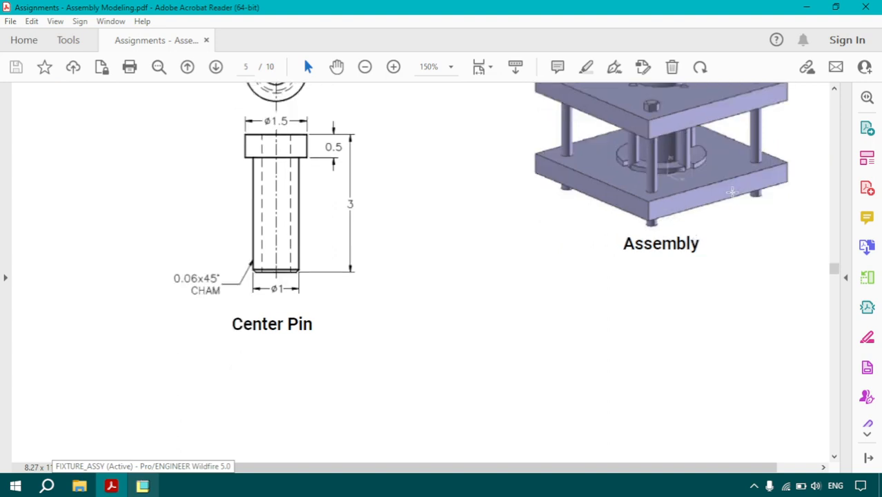
pyautogui.click(150, 487)
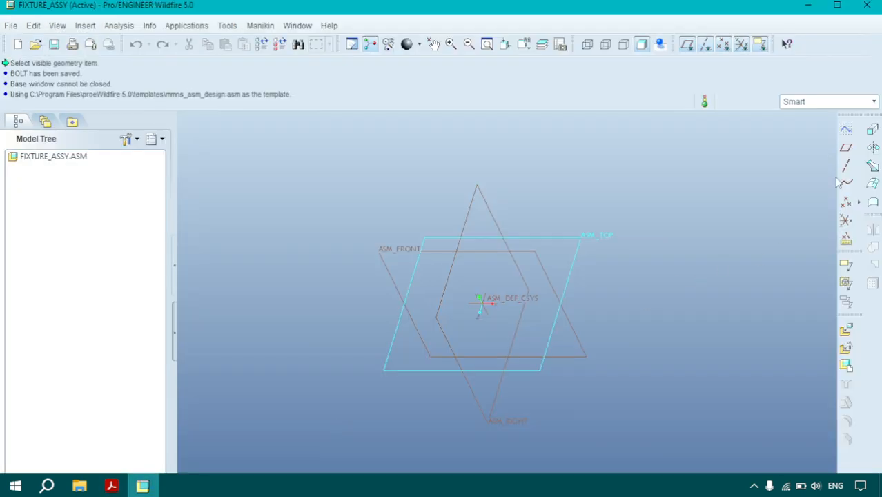
# Add end_plate.prt from the WSA folder as the first component, placed with a Default constraint
pyautogui.click(845, 330)
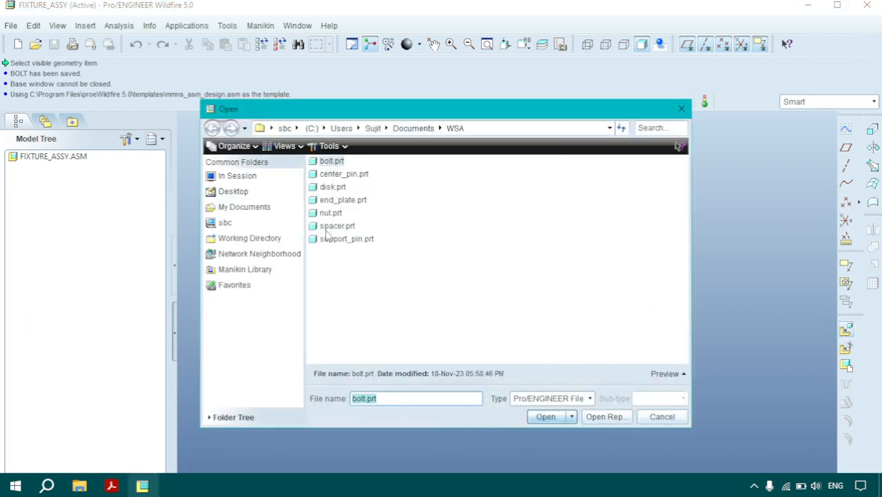
pyautogui.click(333, 201)
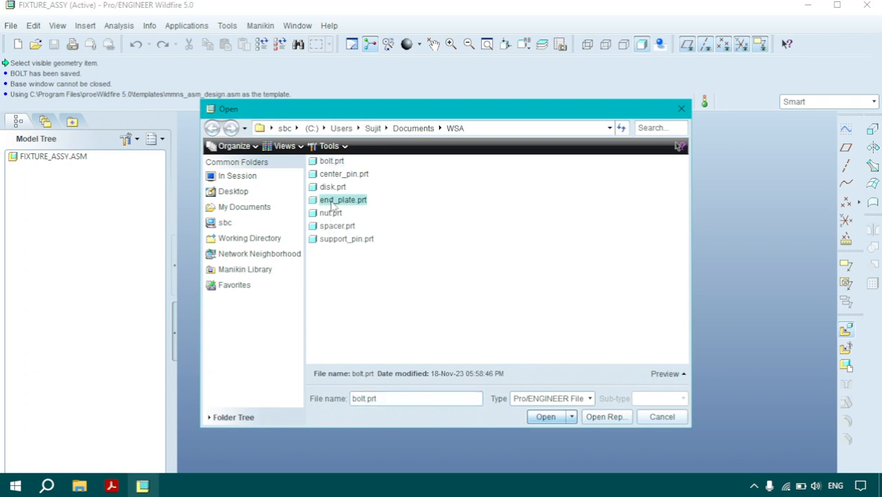
pyautogui.click(666, 374)
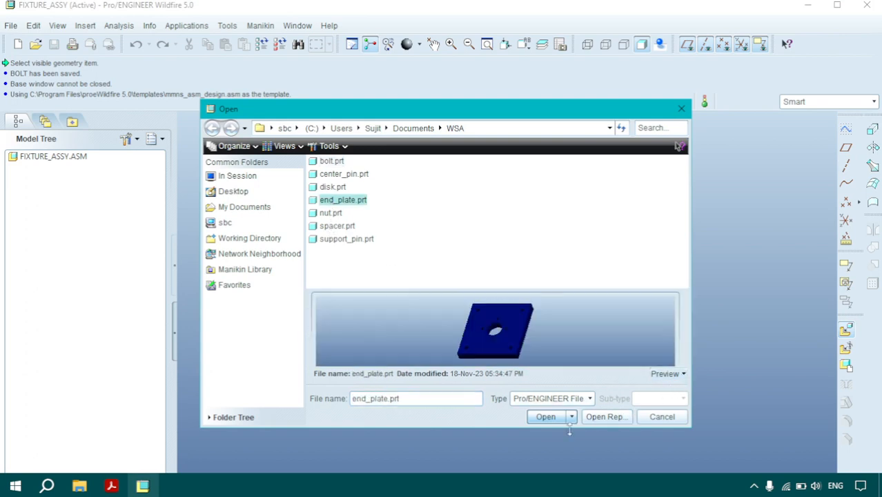
pyautogui.click(545, 417)
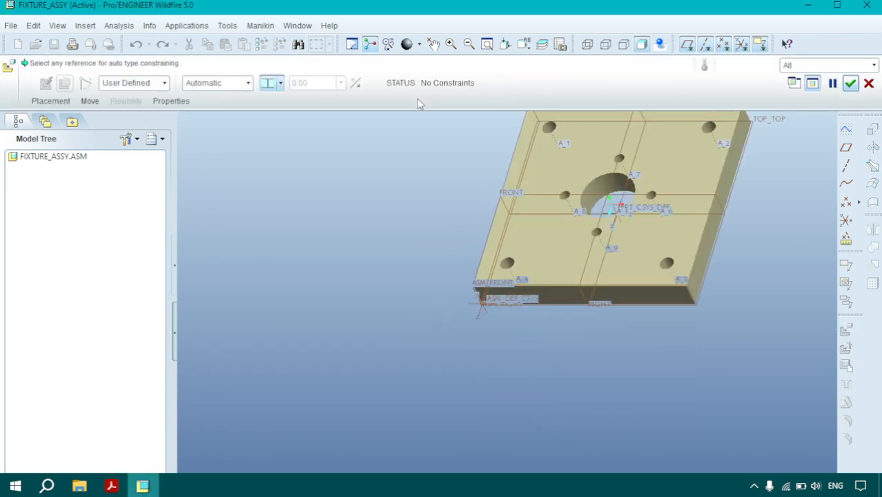
pyautogui.click(217, 82)
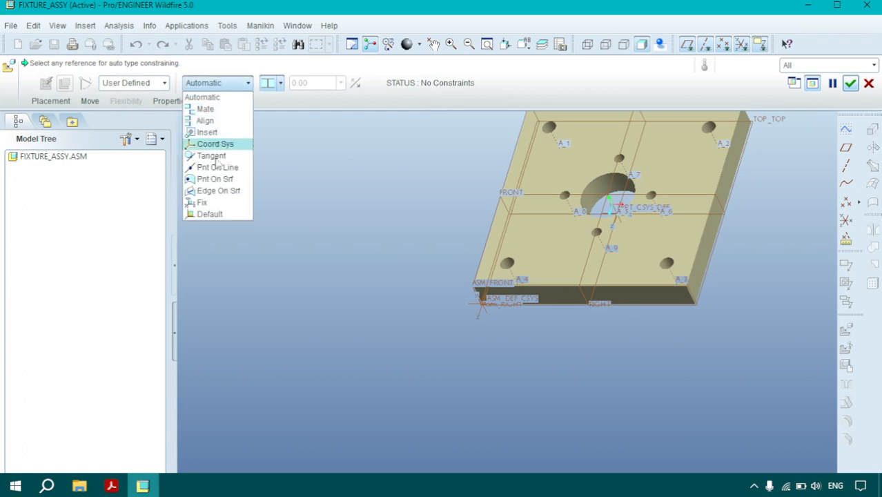
pyautogui.click(215, 215)
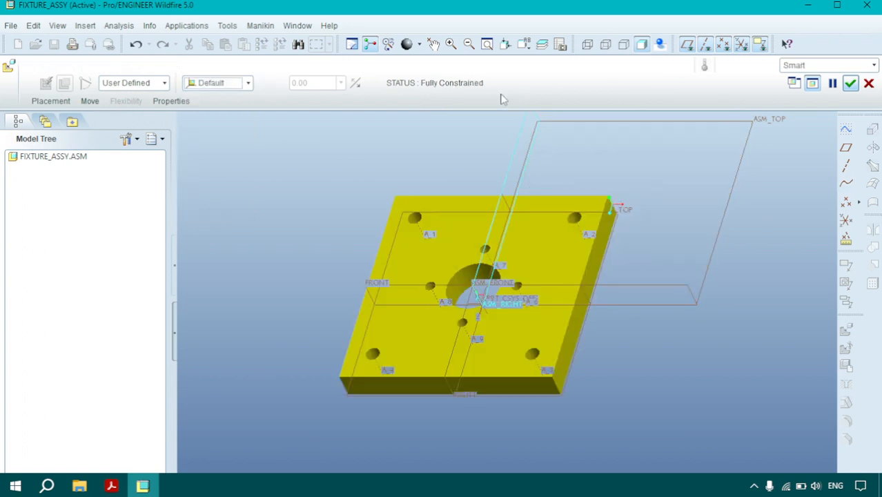
pyautogui.click(850, 84)
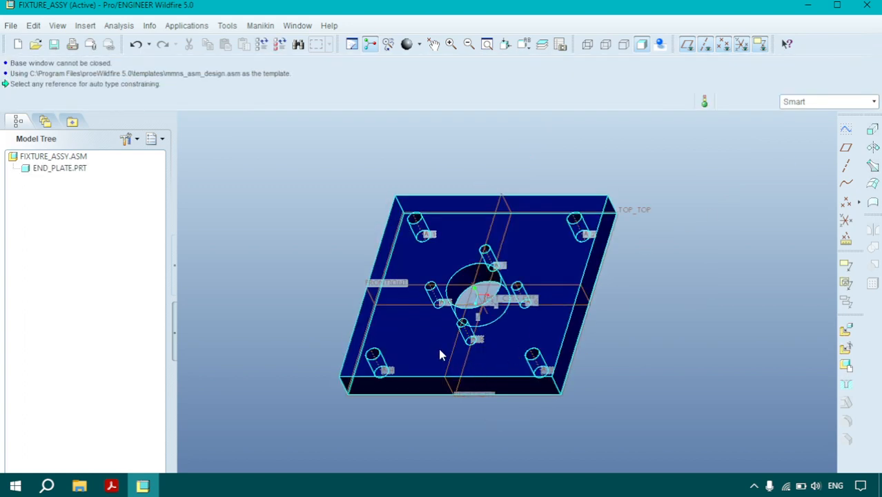
# Check the part drawings and assembly picture in the PDF, return to Pro/ENGINEER and bring disk.prt into the assembly
pyautogui.click(111, 486)
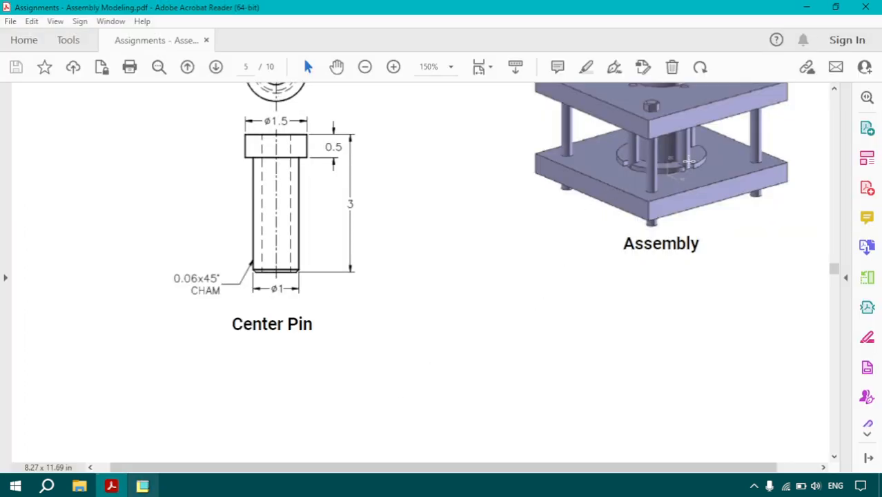
pyautogui.scroll(10, 609, 218)
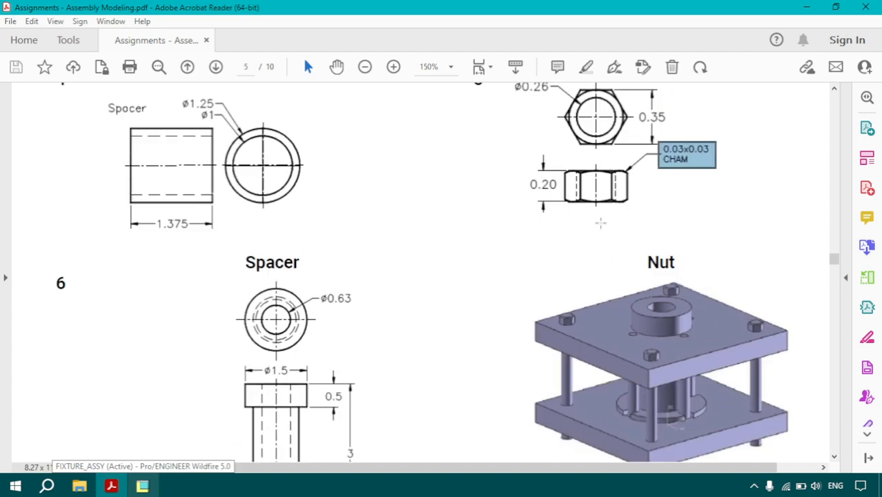
pyautogui.scroll(1, 476, 207)
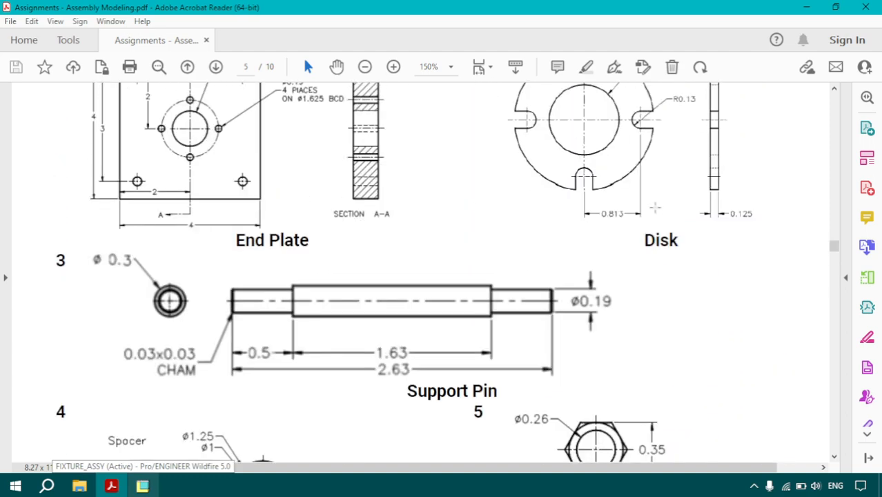
pyautogui.scroll(-3, 655, 208)
pyautogui.click(147, 487)
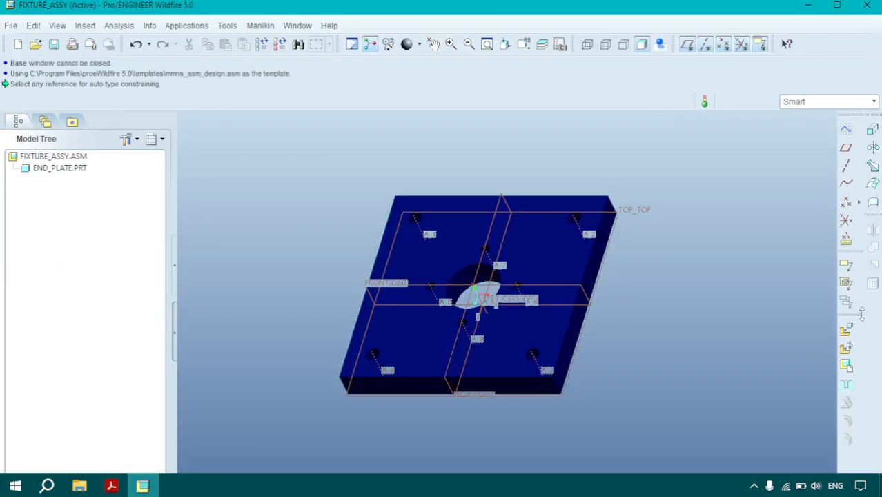
pyautogui.click(846, 332)
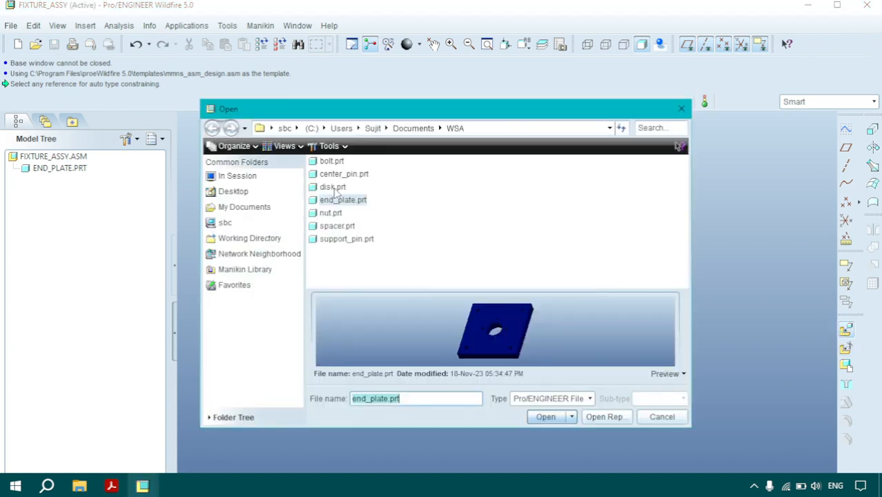
pyautogui.click(333, 187)
pyautogui.click(545, 416)
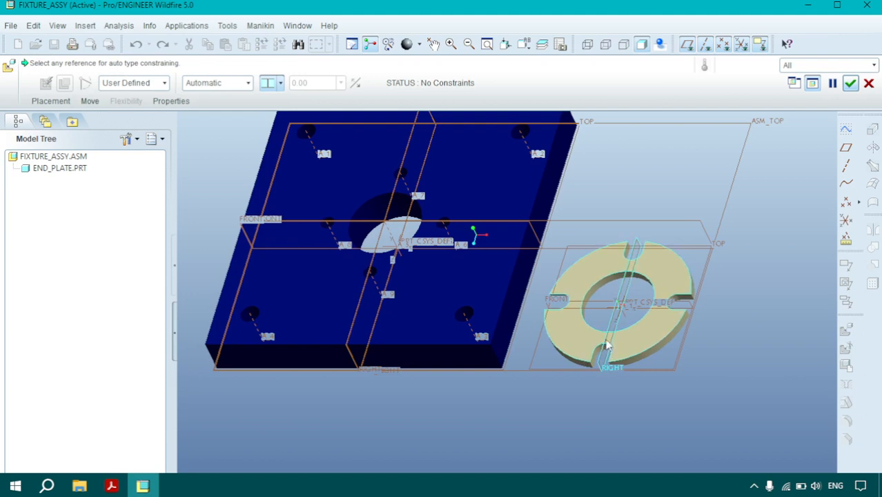
# Translate the disk relative to the view plane, from beside the end plate to near its far corner
pyautogui.click(89, 101)
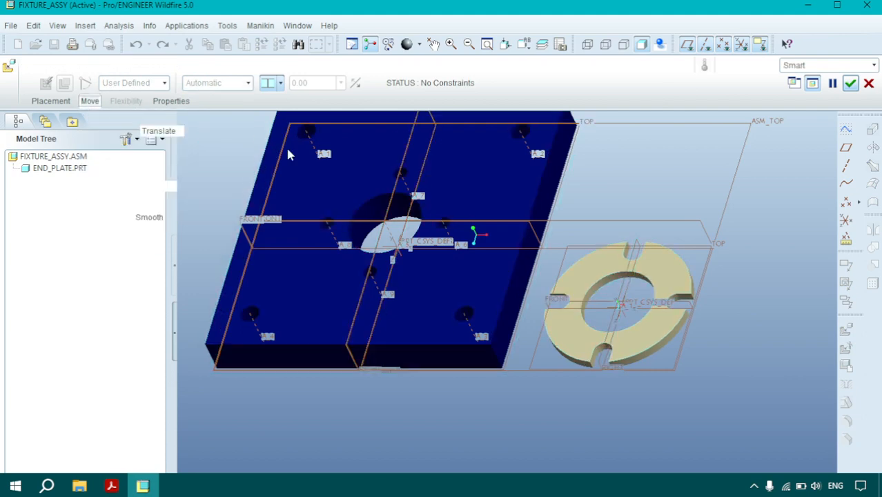
pyautogui.click(617, 292)
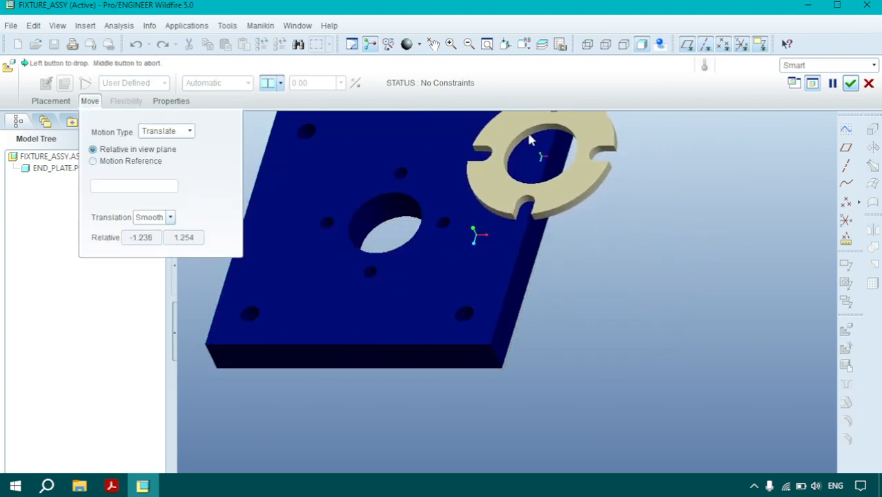
pyautogui.click(545, 138)
pyautogui.scroll(-2, 578, 161)
pyautogui.scroll(3, 491, 226)
pyautogui.scroll(-3, 412, 235)
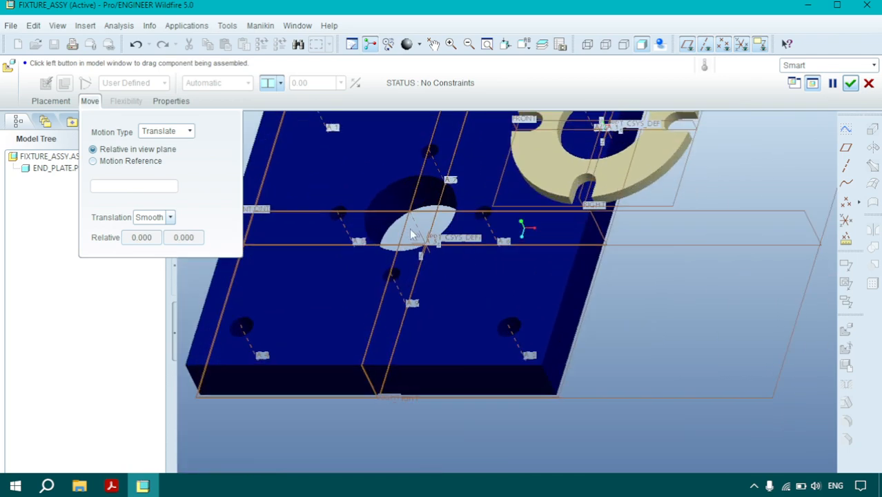
# Constrain the disk's centre axis A_1 to the axis of the end plate's central hole with an Align constraint
pyautogui.click(63, 101)
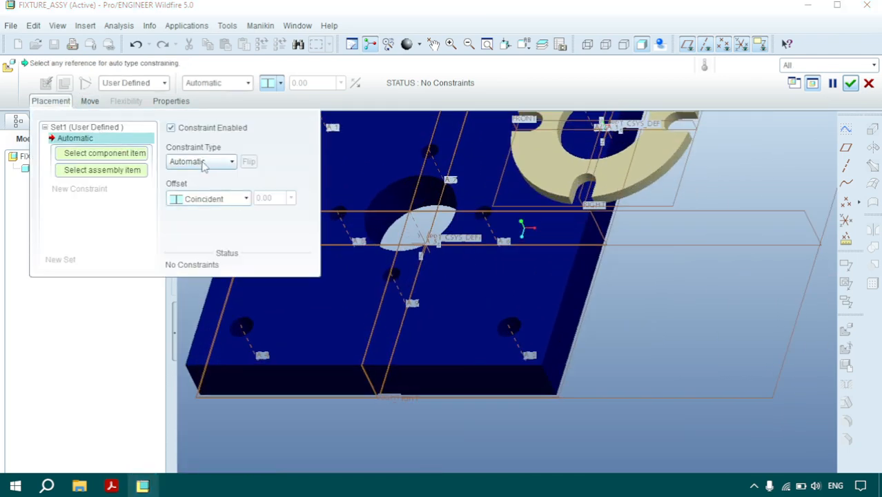
pyautogui.click(203, 162)
pyautogui.click(189, 199)
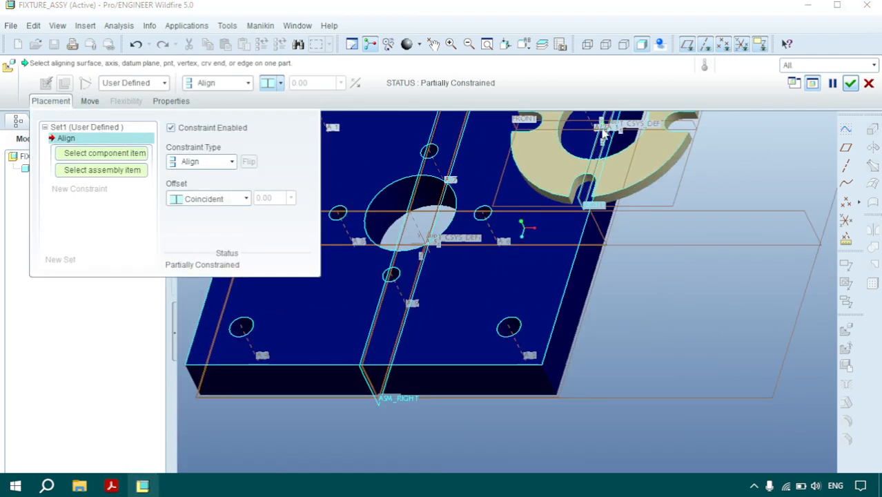
pyautogui.scroll(-3, 602, 129)
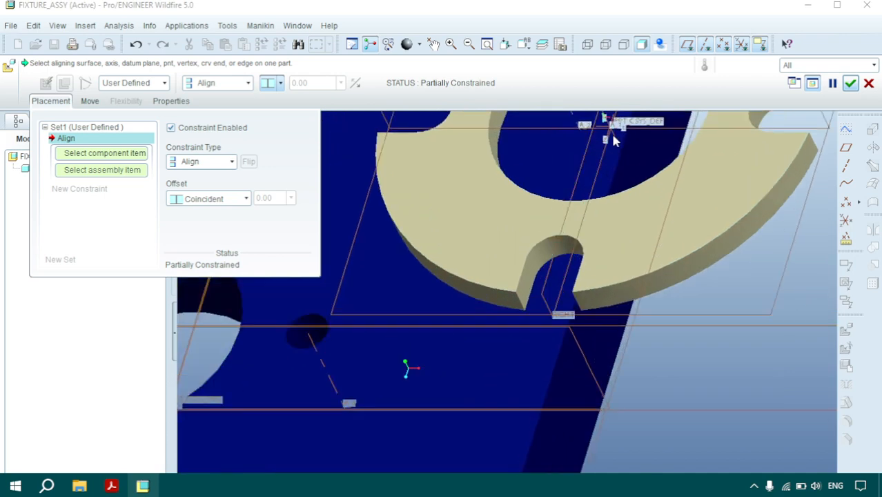
pyautogui.scroll(3, 673, 189)
pyautogui.scroll(-3, 619, 151)
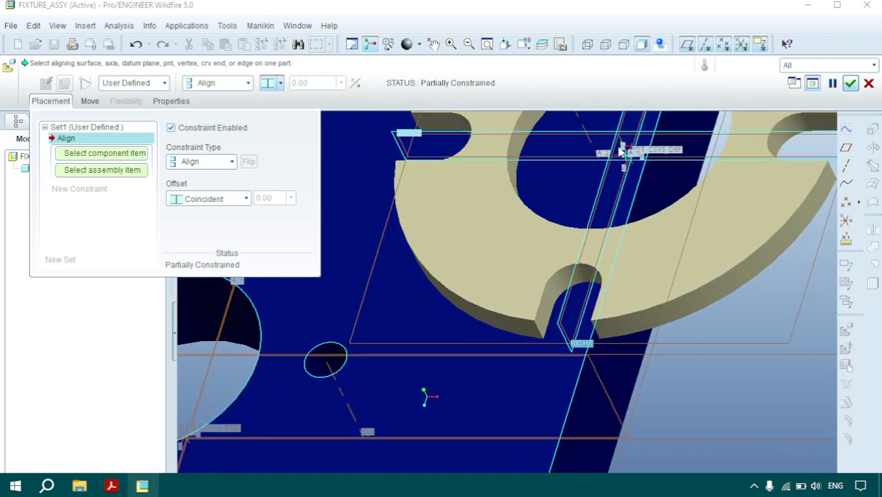
pyautogui.click(621, 150)
pyautogui.scroll(5, 429, 247)
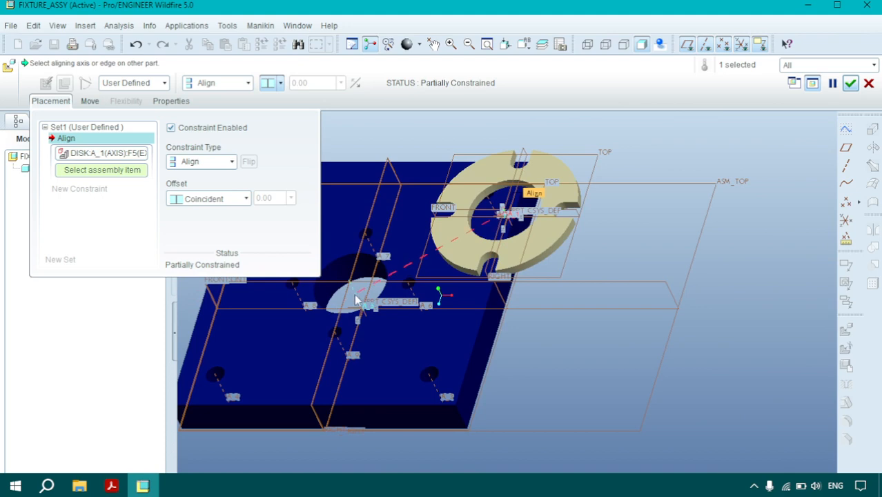
pyautogui.click(354, 292)
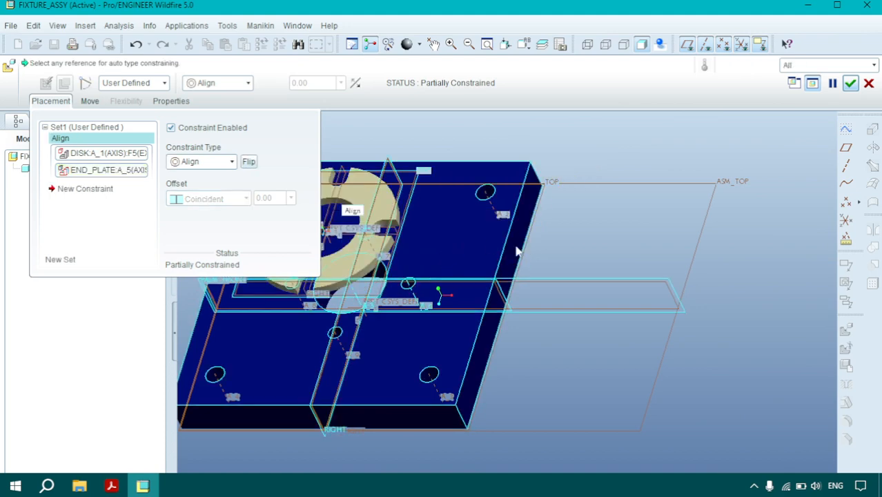
# Mate the disk's flat underside coincident with the end plate's upper face and complete the disk's placement
pyautogui.scroll(4, 486, 321)
pyautogui.moveTo(487, 321); pyautogui.dragTo(511, 221, button='middle')
pyautogui.click(85, 188)
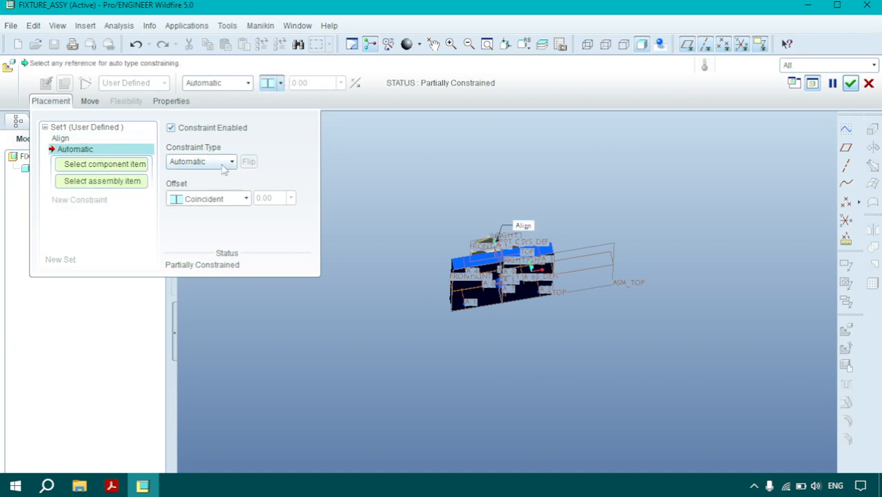
pyautogui.click(228, 162)
pyautogui.click(191, 188)
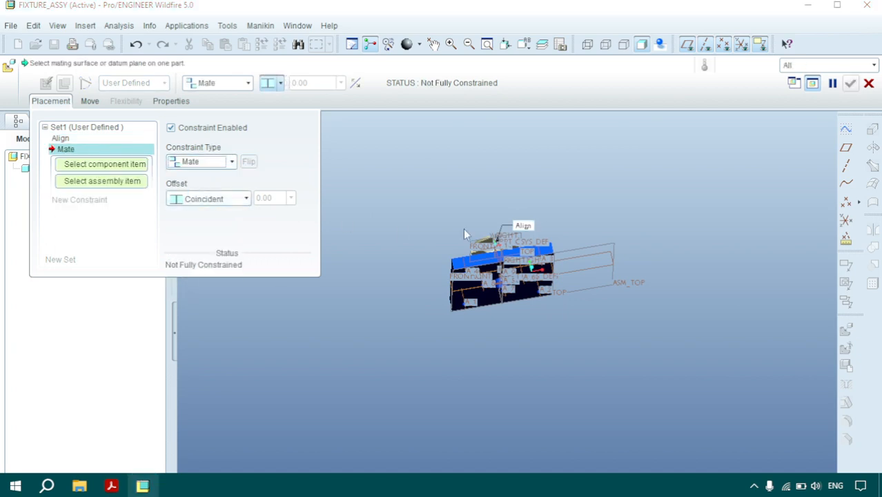
pyautogui.scroll(5, 464, 235)
pyautogui.click(573, 250)
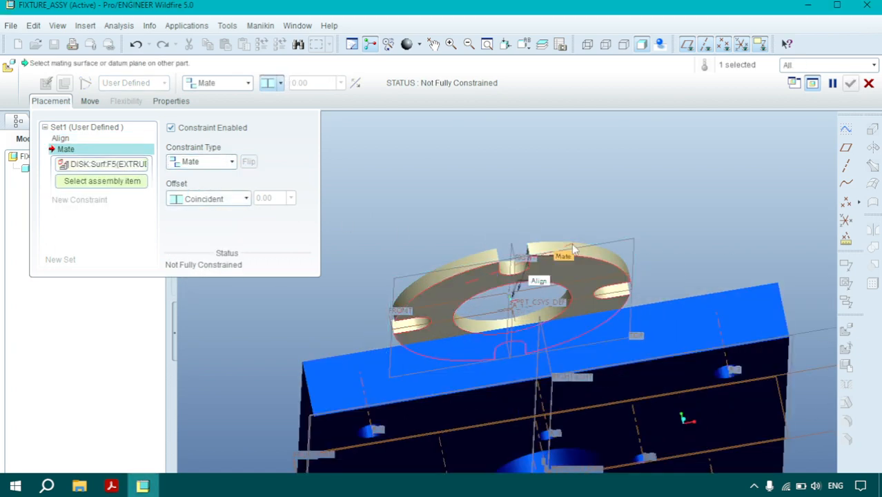
pyautogui.moveTo(573, 250); pyautogui.dragTo(657, 337, button='middle')
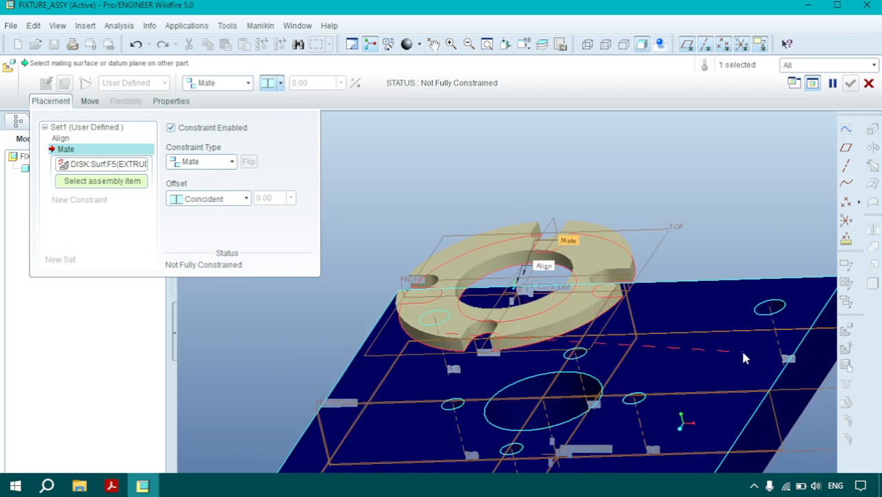
pyautogui.click(740, 359)
pyautogui.moveTo(536, 348); pyautogui.dragTo(483, 412, button='middle')
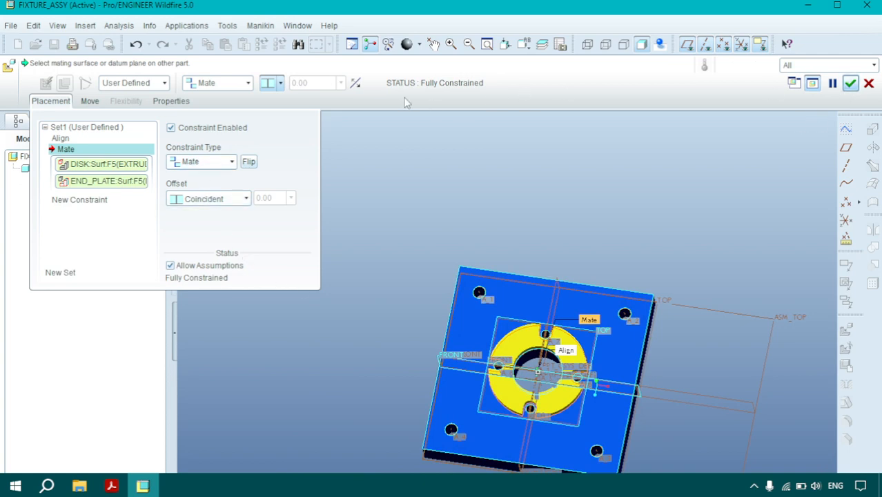
pyautogui.click(850, 83)
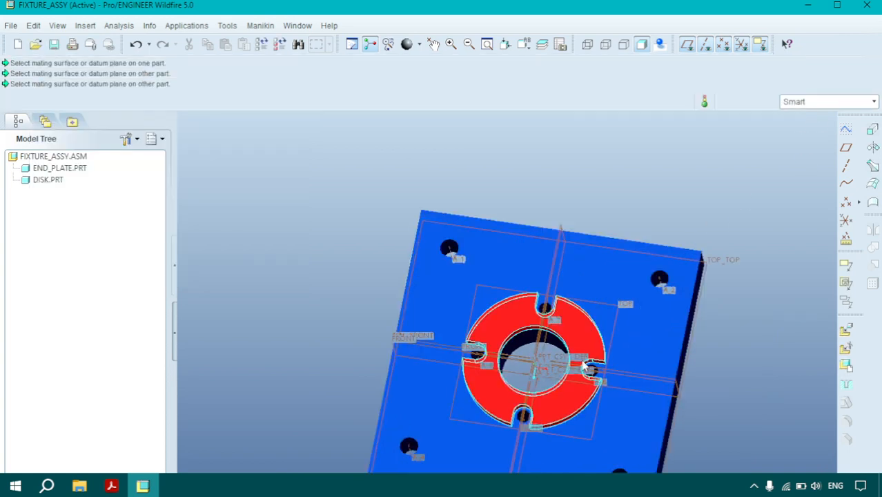
# Hide the datum planes, coordinate systems, annotations and datum points in the assembly
pyautogui.scroll(1, 545, 357)
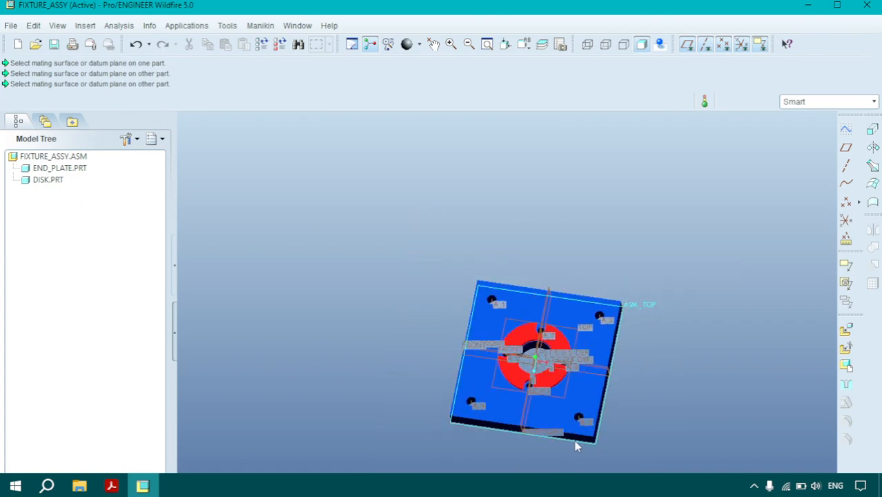
pyautogui.scroll(-1, 574, 439)
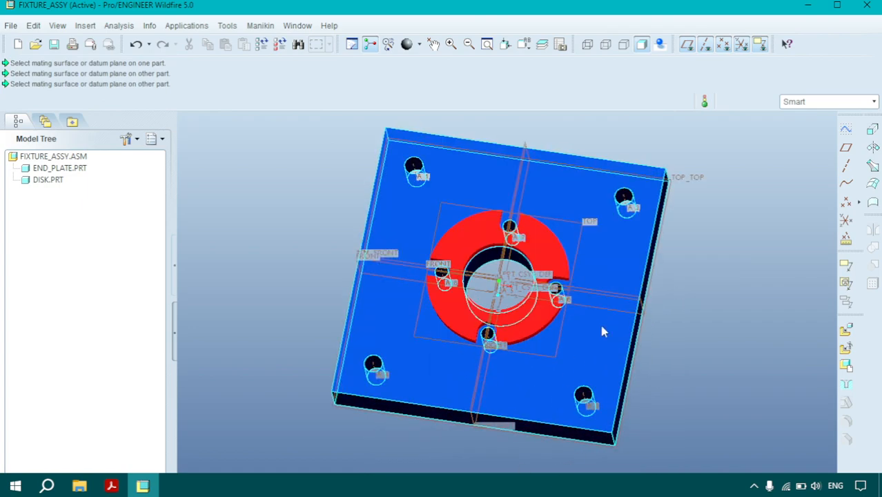
pyautogui.click(687, 45)
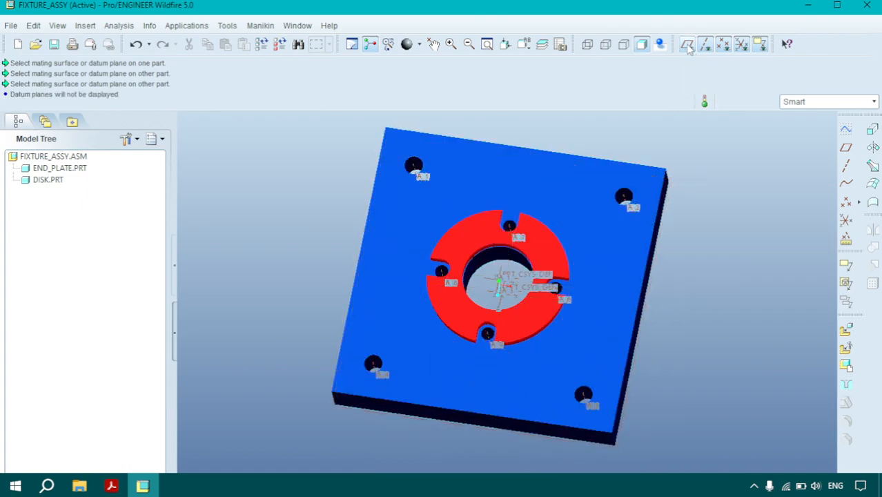
pyautogui.click(744, 45)
pyautogui.click(765, 46)
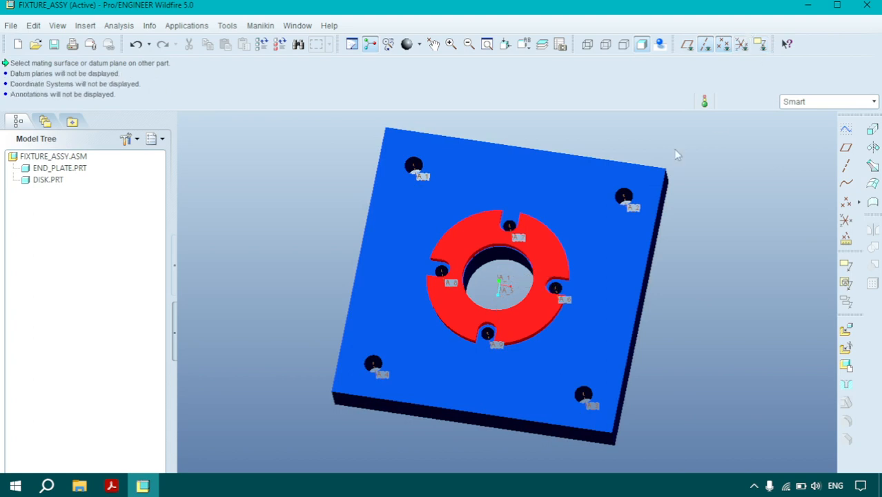
pyautogui.click(724, 45)
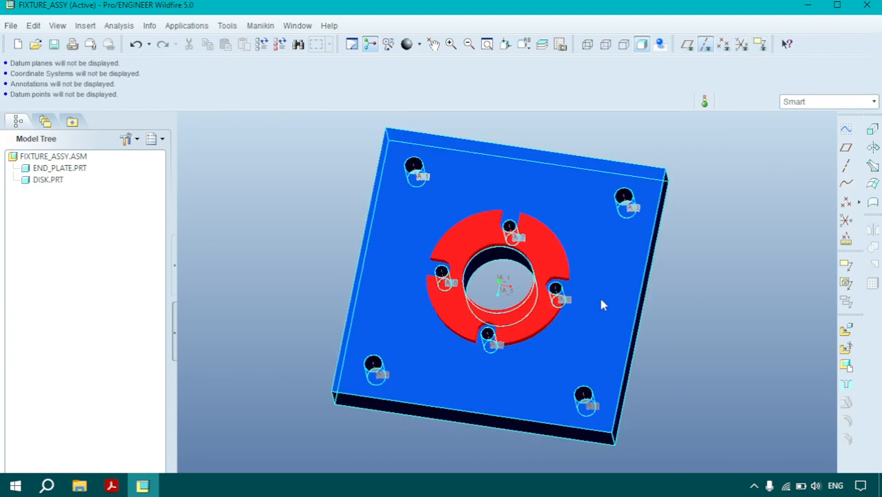
pyautogui.moveTo(690, 298); pyautogui.dragTo(634, 301, button='middle')
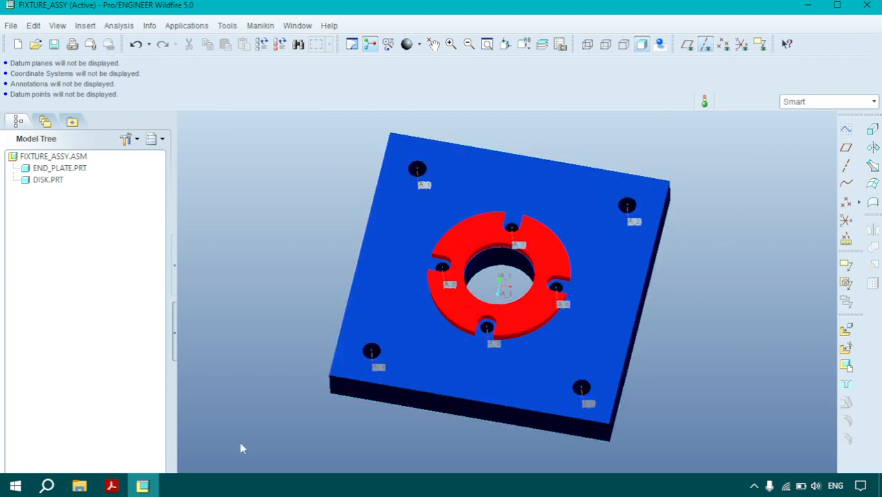
# Check the support pin in the PDF drawing and bring support_pin.prt into the fixture assembly
pyautogui.click(112, 486)
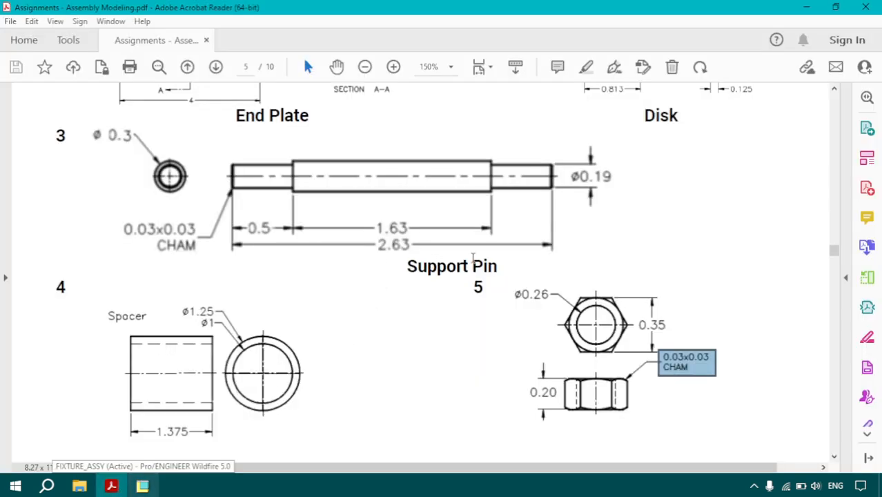
pyautogui.click(143, 486)
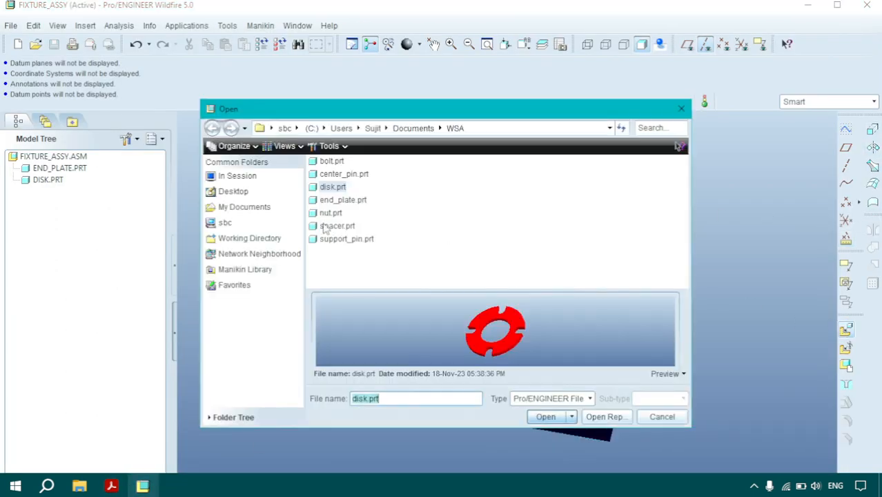
pyautogui.click(343, 238)
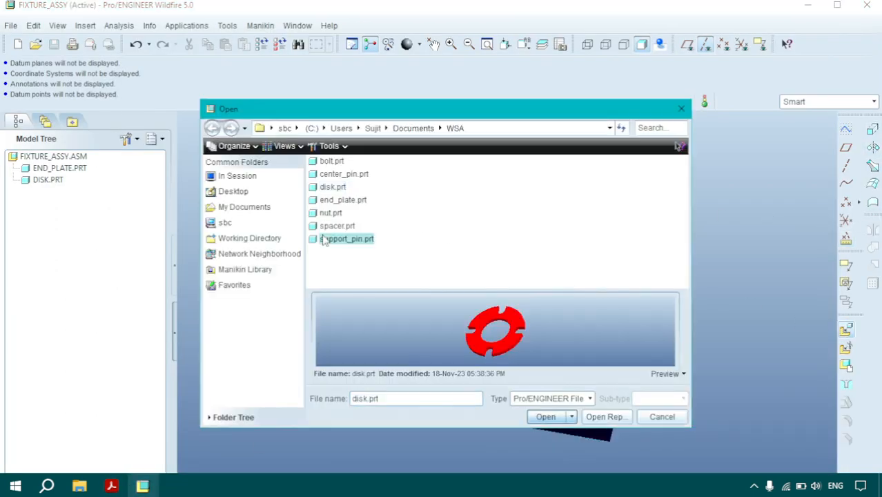
pyautogui.click(545, 416)
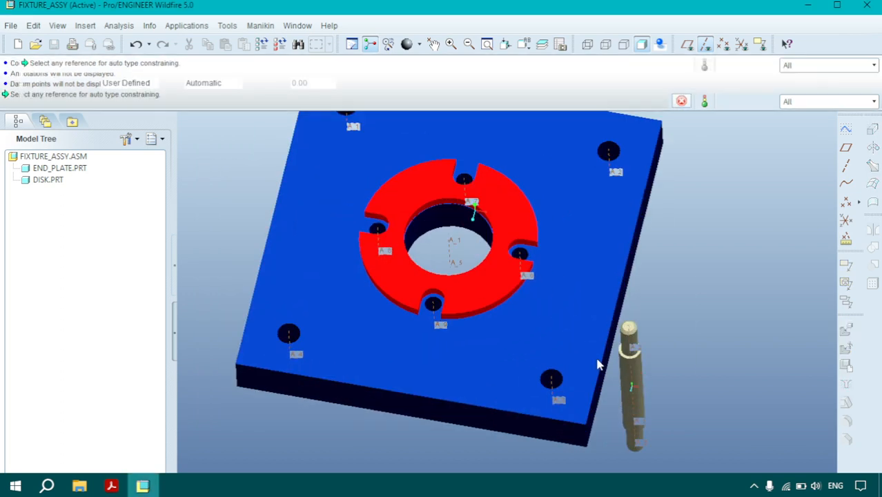
# Align the support pin's axis A_1 with axis A_9 of the end plate hole inside the disk's front slot
pyautogui.click(65, 104)
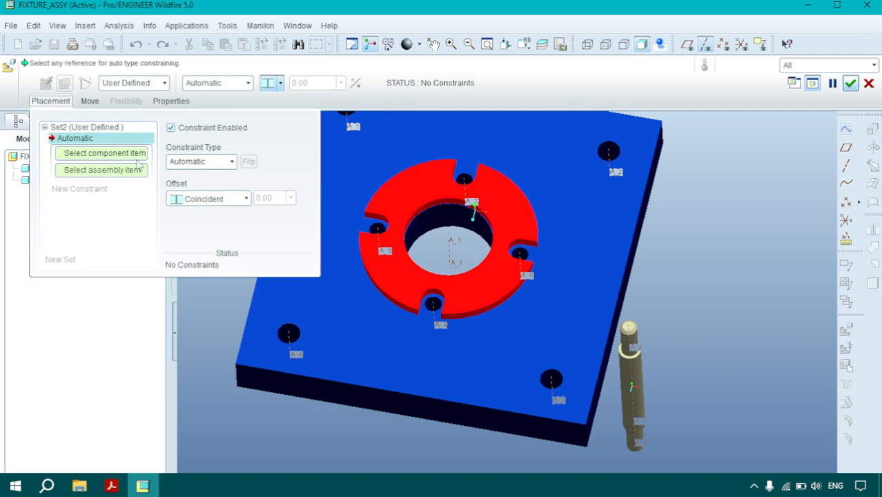
pyautogui.click(193, 163)
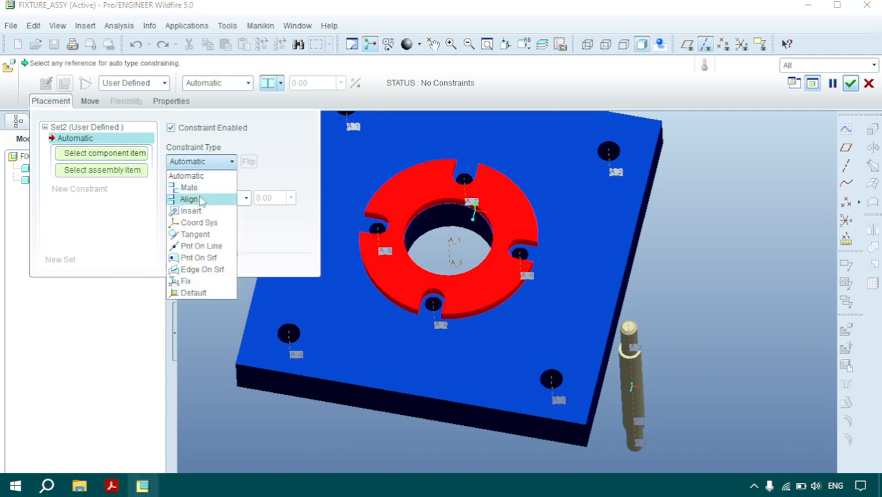
pyautogui.click(199, 197)
pyautogui.scroll(3, 666, 381)
pyautogui.click(560, 384)
pyautogui.scroll(-4, 594, 373)
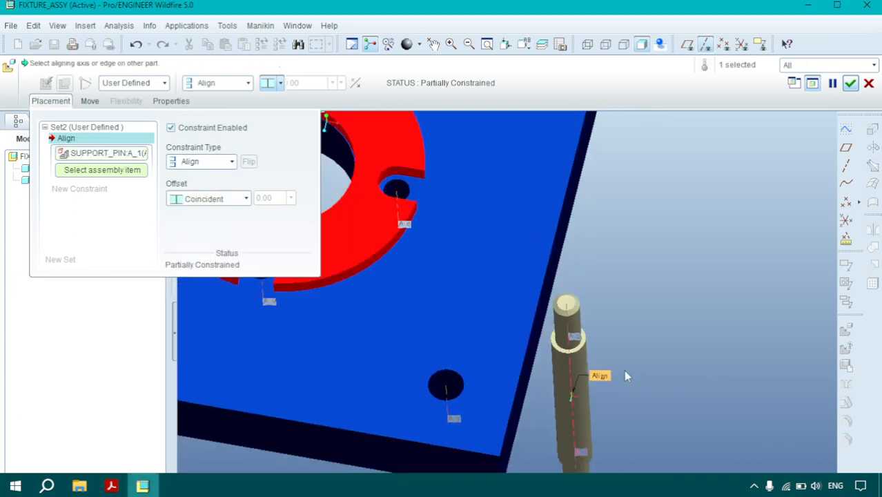
pyautogui.scroll(3, 452, 324)
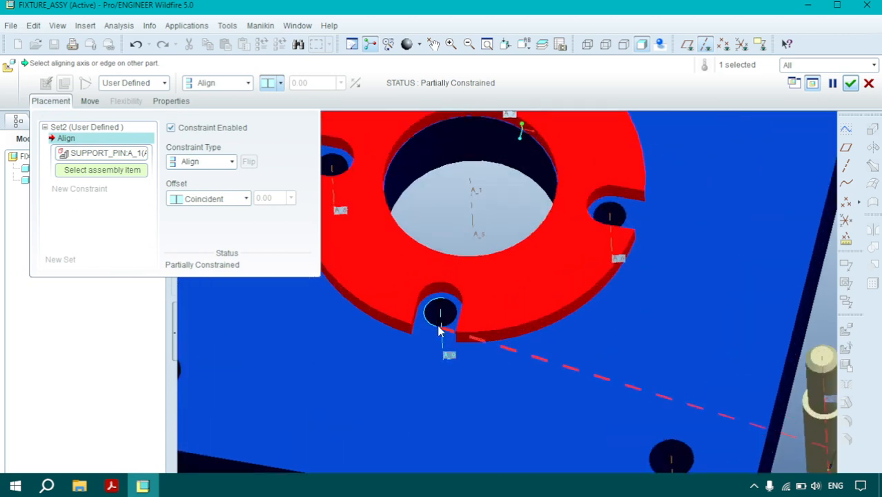
pyautogui.scroll(2, 443, 319)
pyautogui.click(443, 318)
pyautogui.scroll(-2, 445, 319)
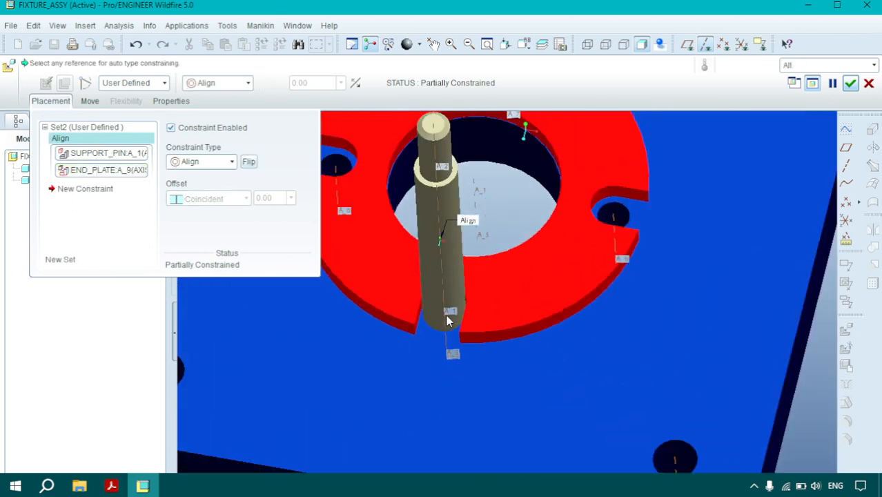
# Translate the support pin up along its aligned axis until its lower shoulder stands clear of the end plate and disk
pyautogui.click(90, 101)
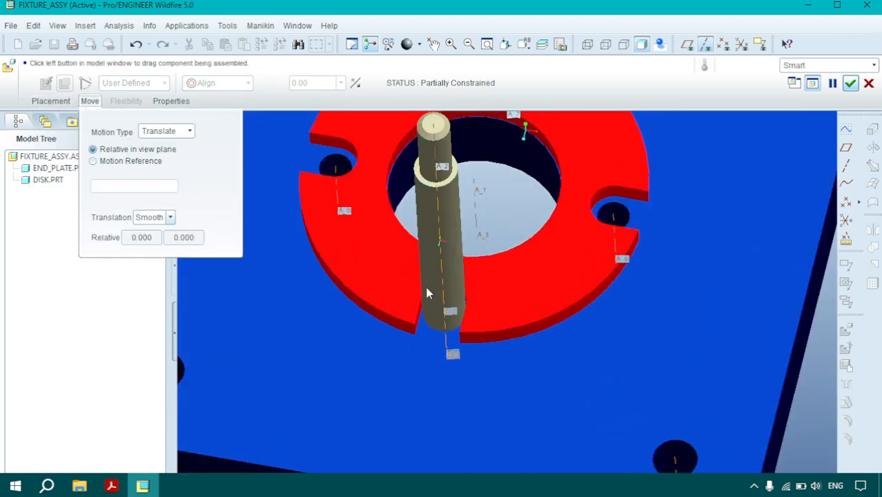
pyautogui.click(448, 299)
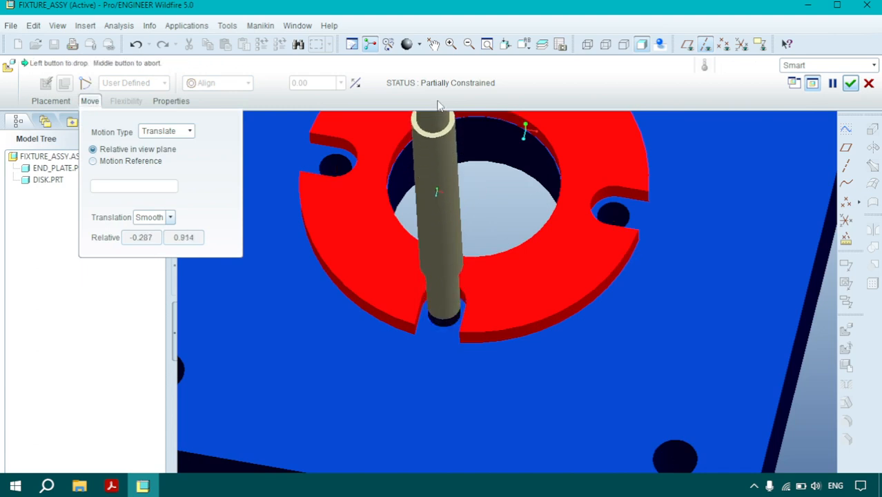
pyautogui.click(420, 150)
pyautogui.click(433, 199)
pyautogui.click(426, 182)
pyautogui.scroll(2, 428, 189)
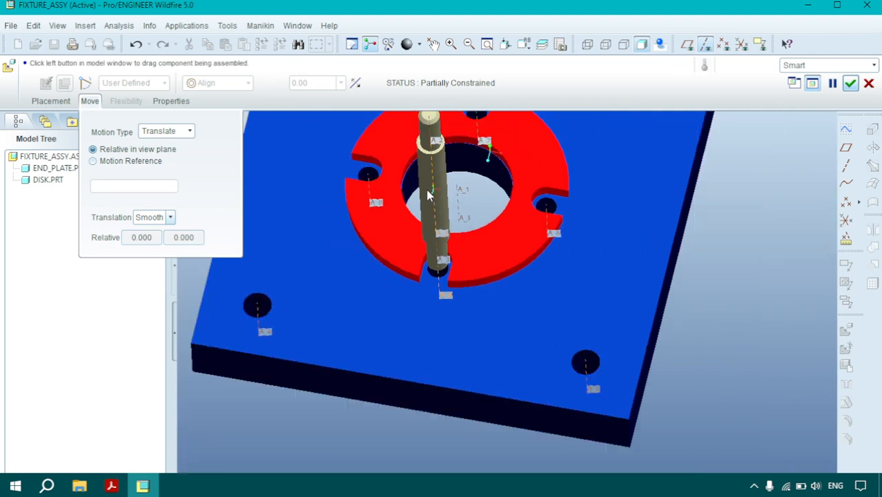
pyautogui.moveTo(427, 196); pyautogui.dragTo(429, 137, button='middle')
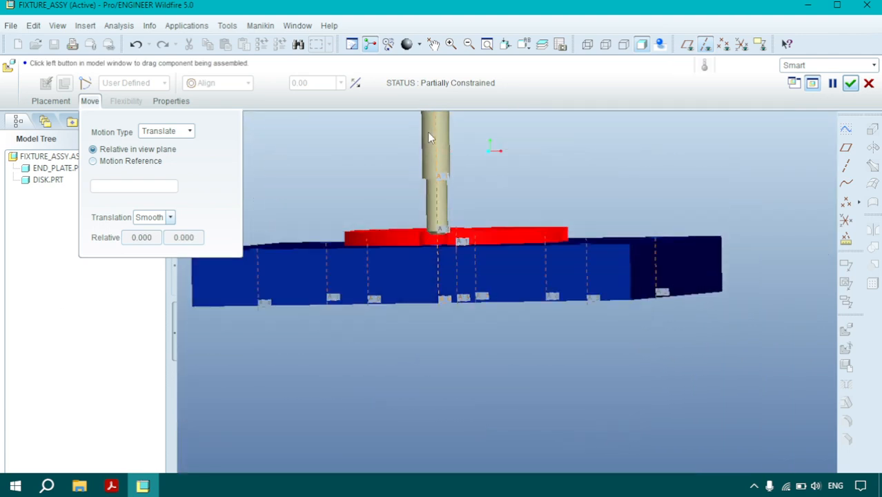
# Mate the support pin's lower shoulder face coincident with the end plate's upper face and complete the pin's placement
pyautogui.click(61, 101)
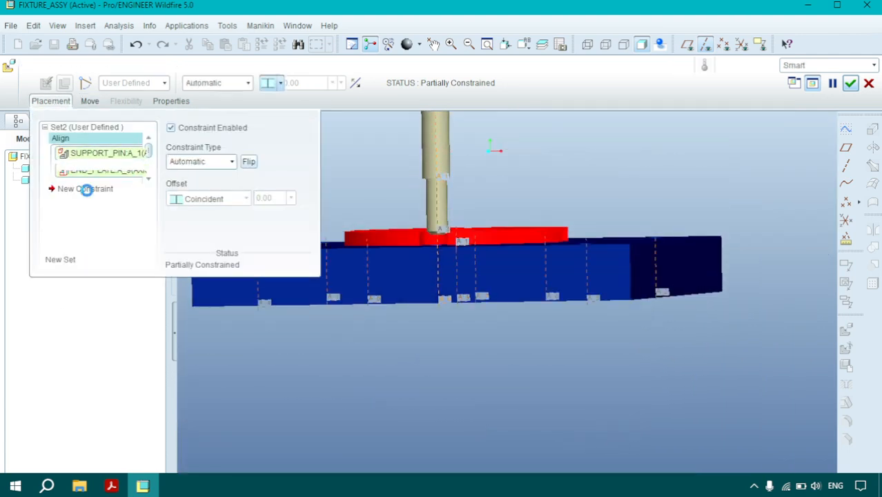
pyautogui.click(86, 189)
pyautogui.click(200, 162)
pyautogui.click(189, 187)
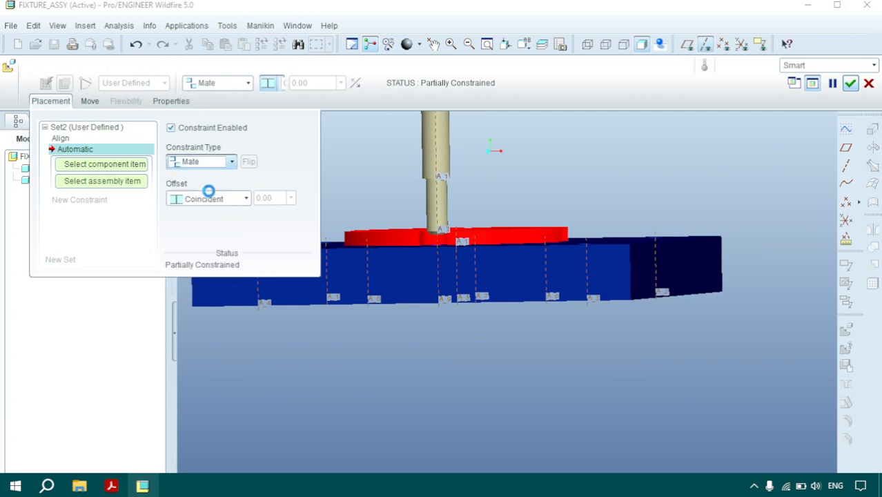
pyautogui.scroll(-3, 408, 223)
pyautogui.scroll(3, 518, 258)
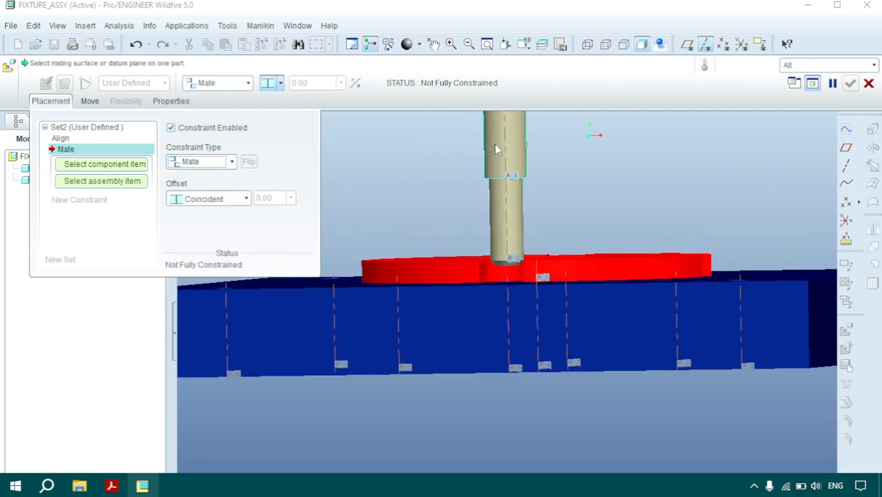
pyautogui.scroll(-3, 494, 145)
pyautogui.moveTo(509, 222); pyautogui.dragTo(511, 207, button='middle')
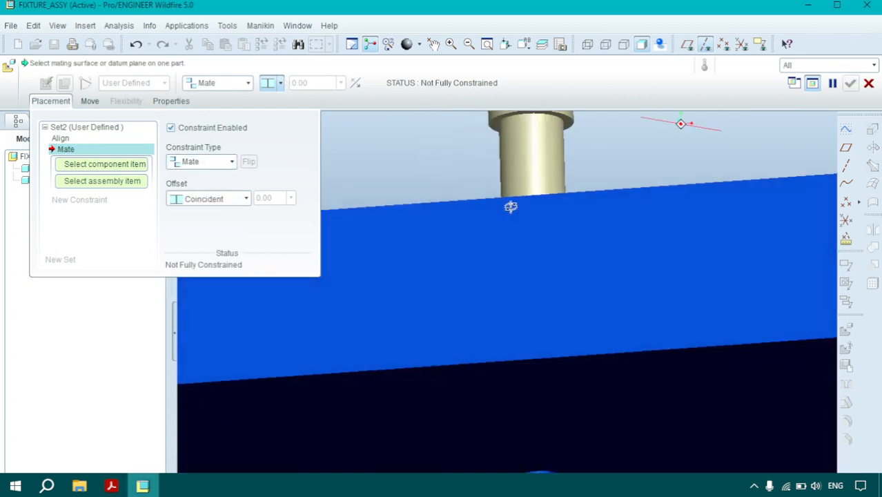
pyautogui.click(573, 131)
pyautogui.moveTo(577, 167); pyautogui.dragTo(565, 225, button='middle')
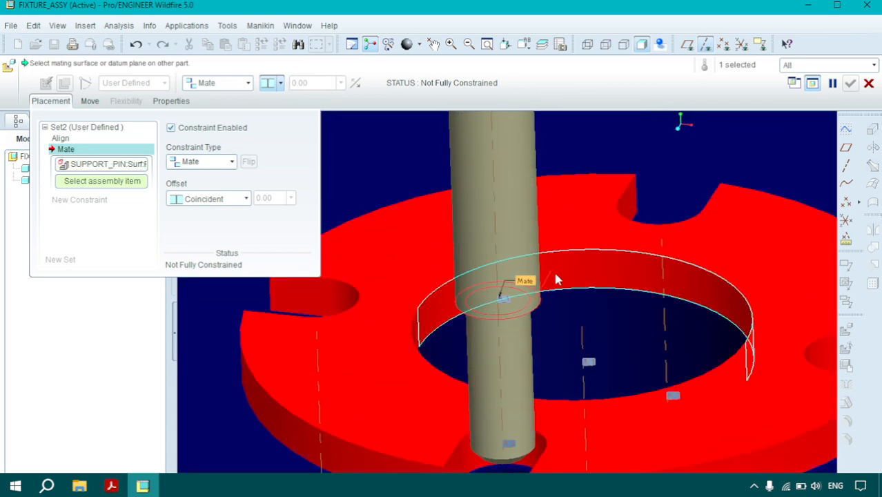
pyautogui.scroll(3, 563, 296)
pyautogui.scroll(-3, 556, 374)
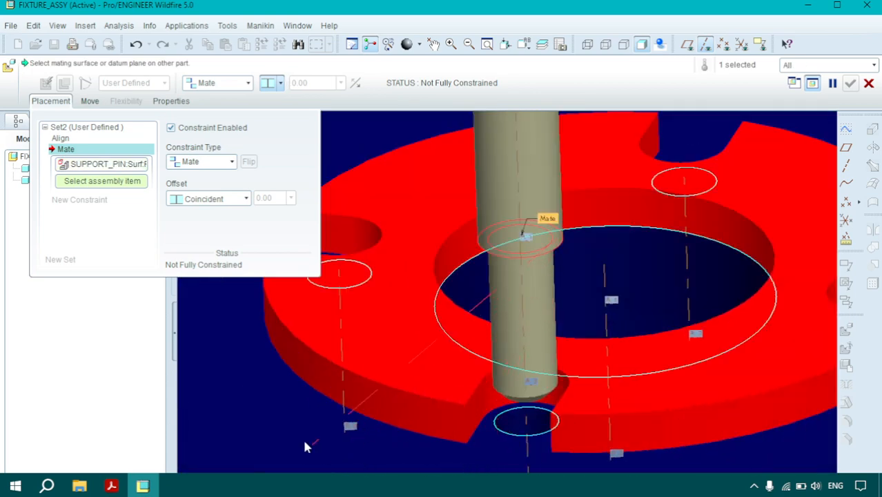
pyautogui.click(284, 434)
pyautogui.scroll(3, 532, 412)
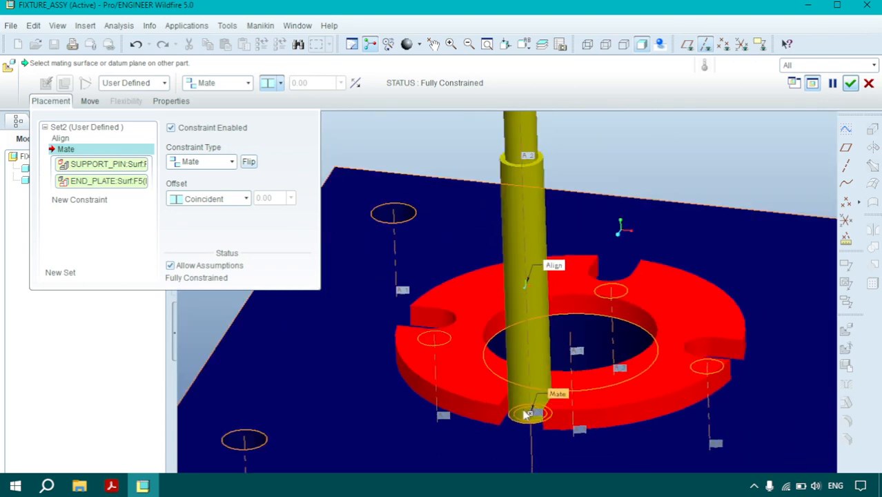
pyautogui.moveTo(529, 412); pyautogui.dragTo(522, 455, button='middle')
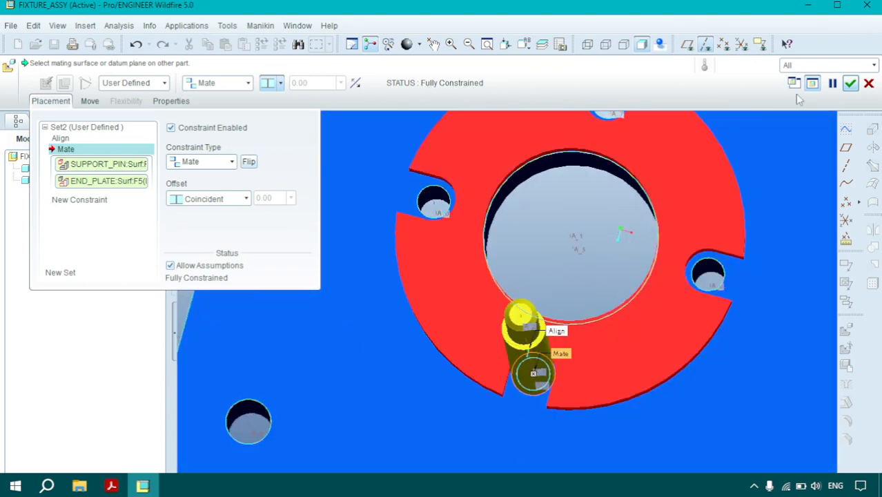
pyautogui.click(849, 84)
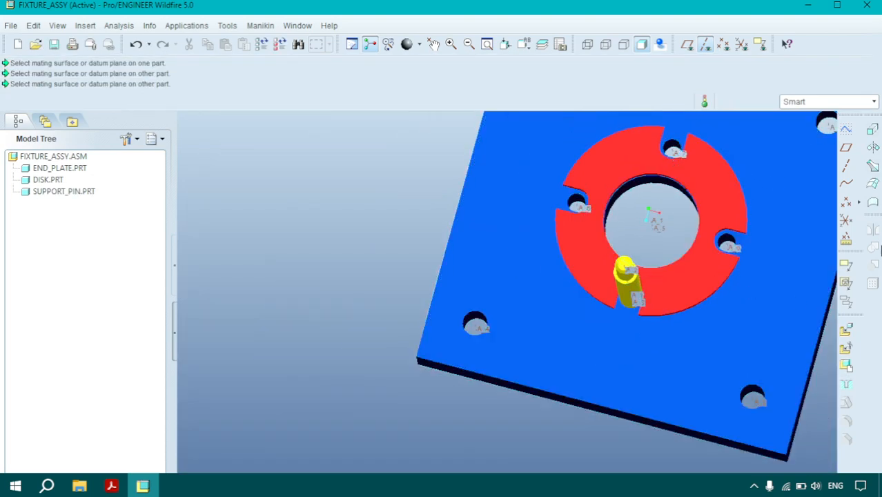
# Pattern the support pin about the central hole's axis with 4 instances spaced 90° apart
pyautogui.click(53, 193)
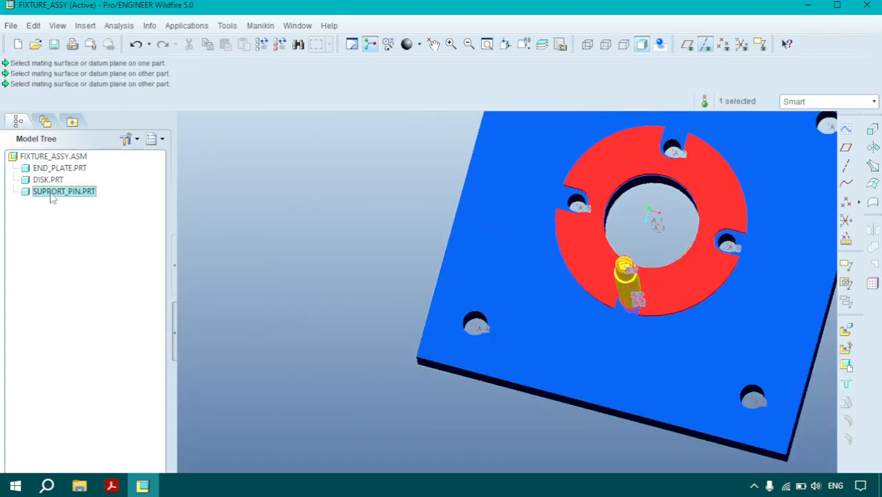
pyautogui.click(873, 283)
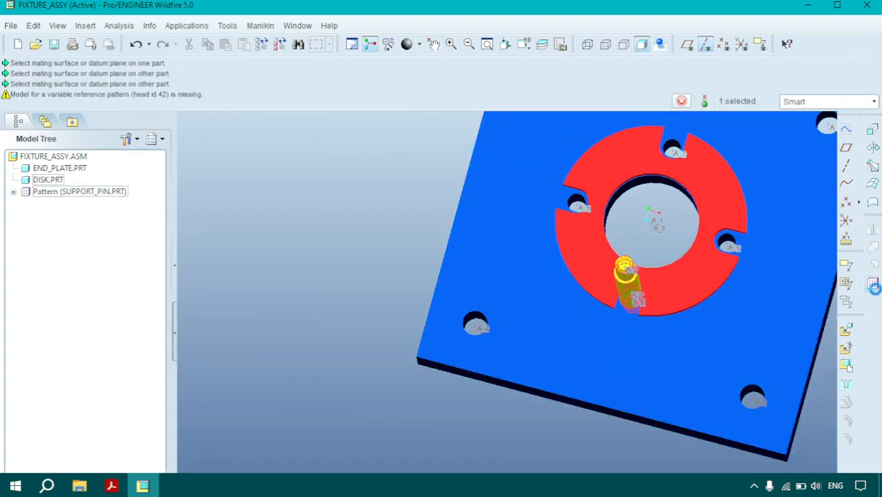
pyautogui.click(67, 83)
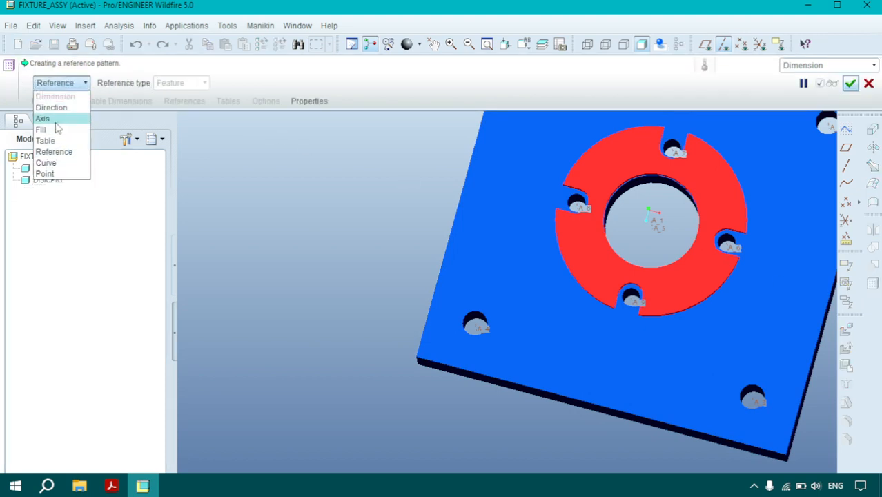
pyautogui.click(55, 123)
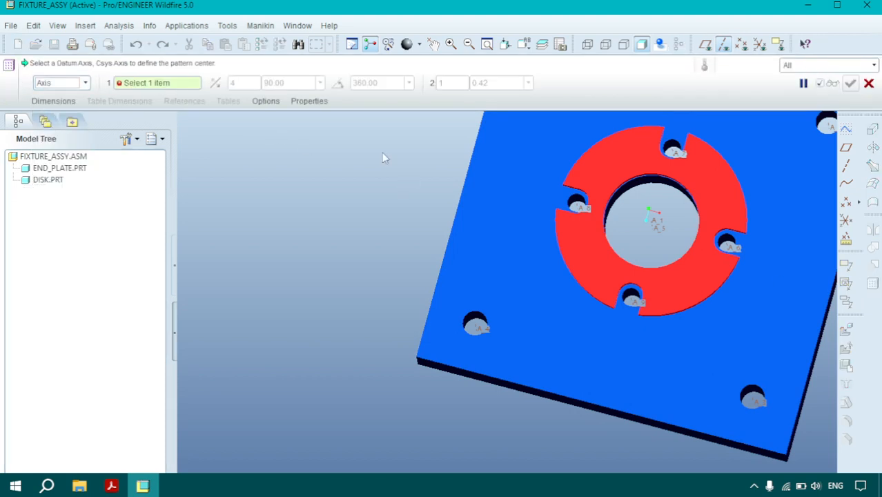
pyautogui.scroll(4, 667, 238)
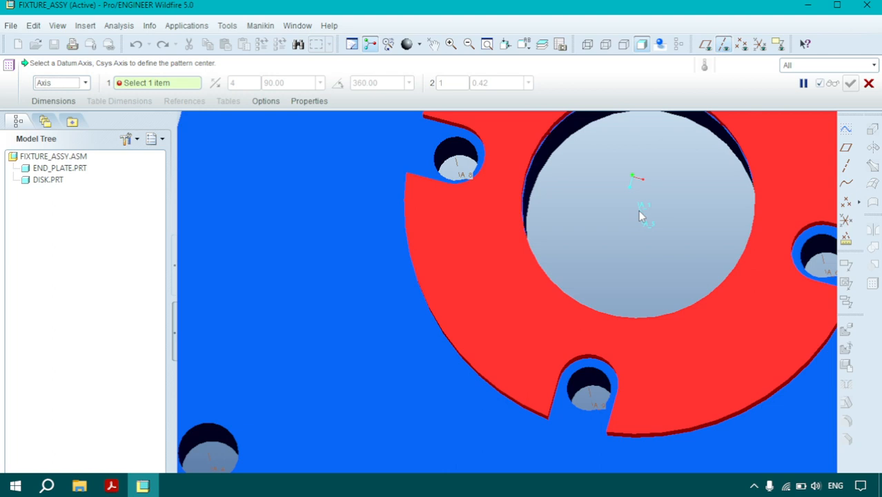
pyautogui.click(641, 216)
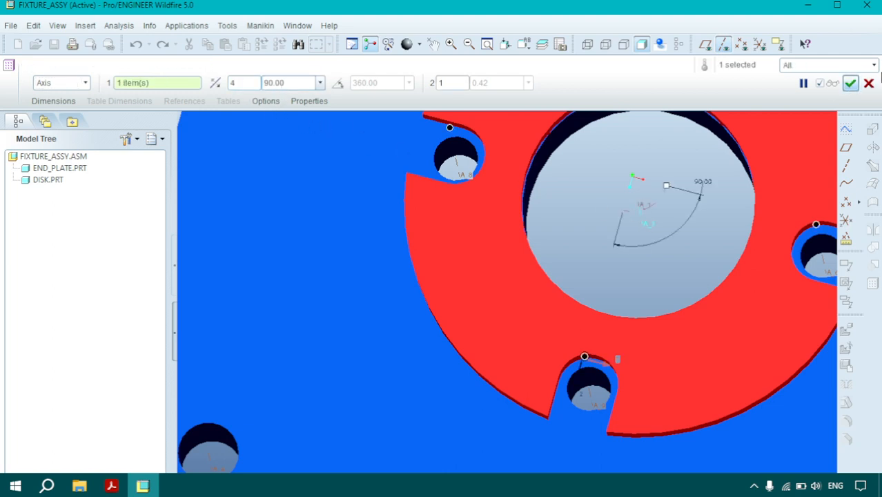
pyautogui.scroll(-3, 736, 126)
pyautogui.click(851, 83)
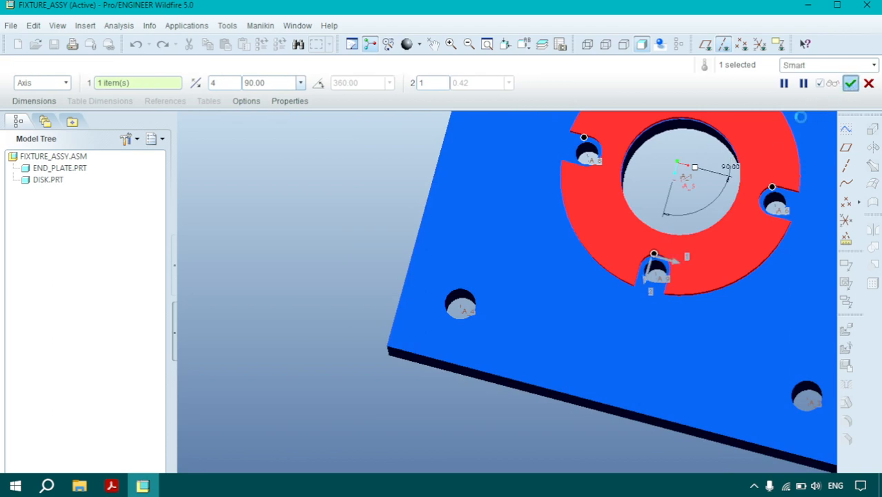
pyautogui.scroll(-1, 680, 200)
pyautogui.scroll(-3, 434, 250)
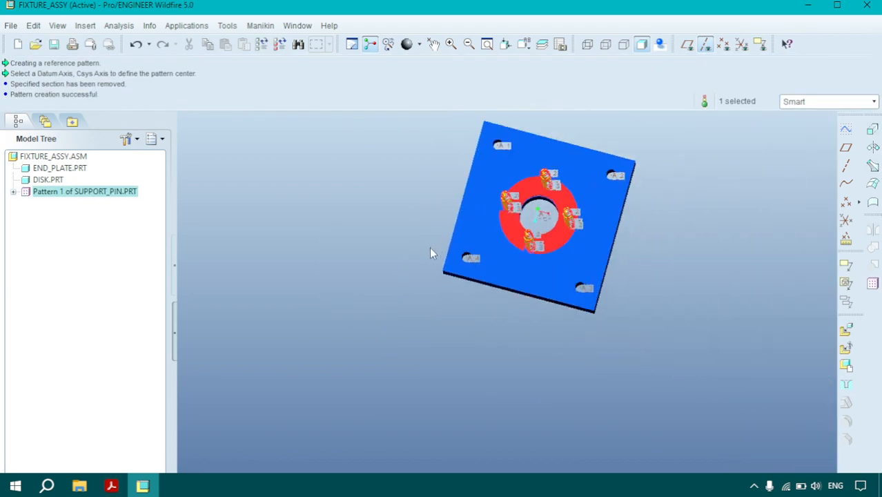
pyautogui.scroll(4, 561, 162)
pyautogui.moveTo(517, 268); pyautogui.dragTo(504, 248, button='middle')
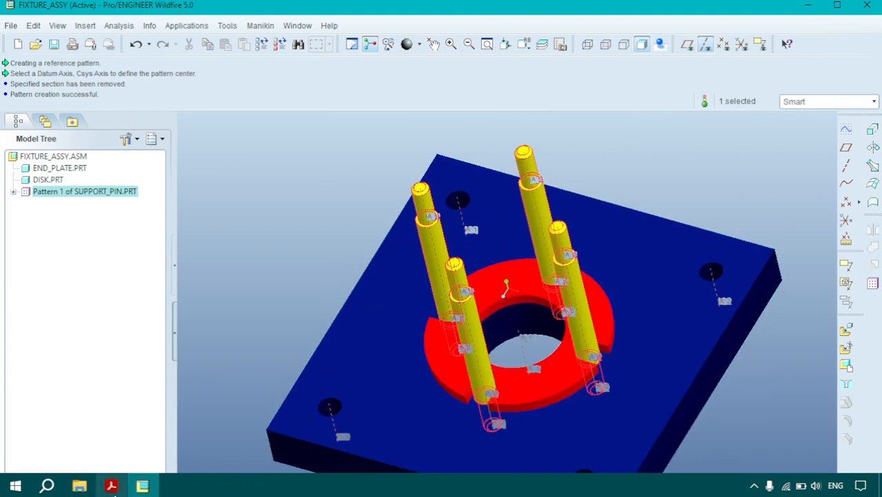
# Check the spacer in the PDF drawing and bring spacer.prt into the fixture assembly
pyautogui.click(110, 486)
pyautogui.scroll(5, 442, 276)
pyautogui.scroll(-5, 191, 422)
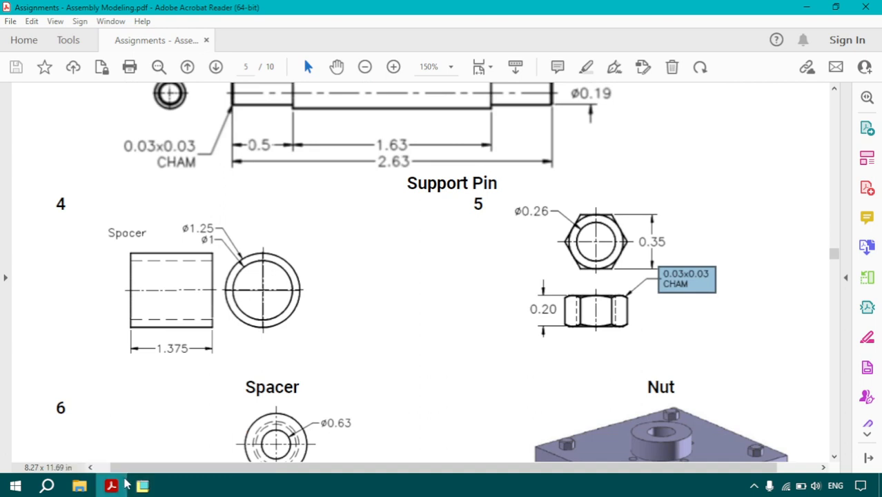
pyautogui.click(143, 486)
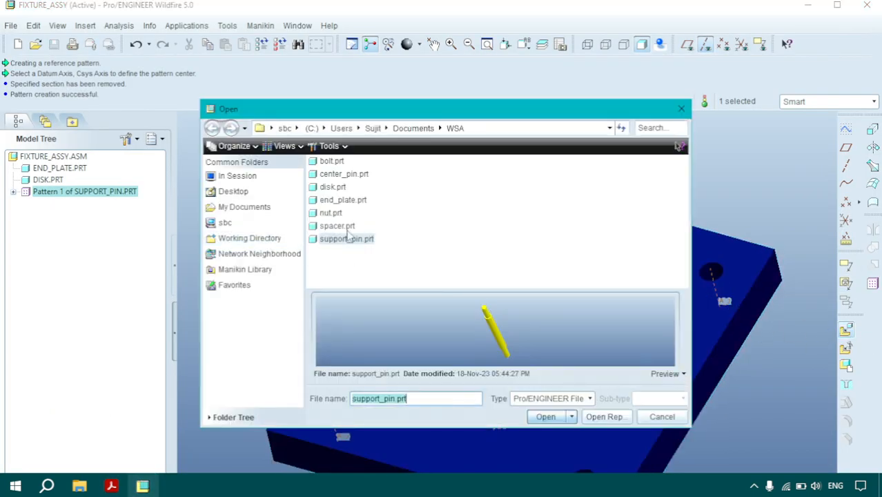
pyautogui.click(339, 226)
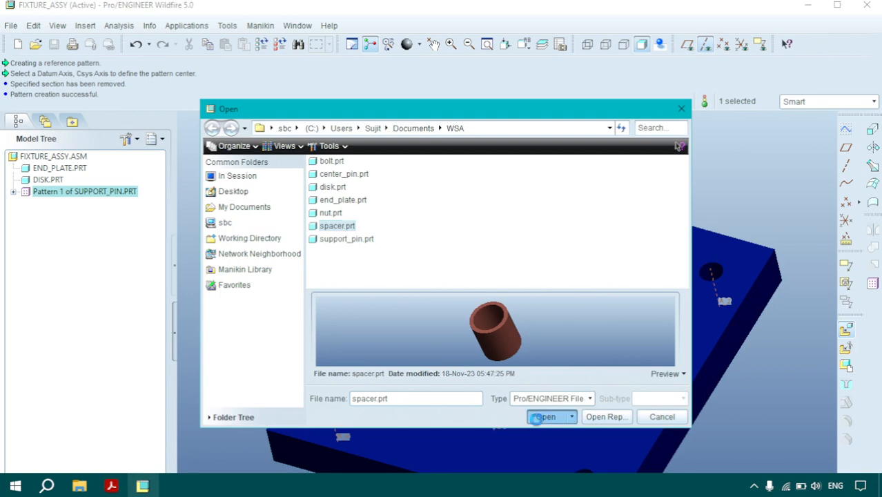
pyautogui.click(546, 417)
pyautogui.scroll(-3, 355, 310)
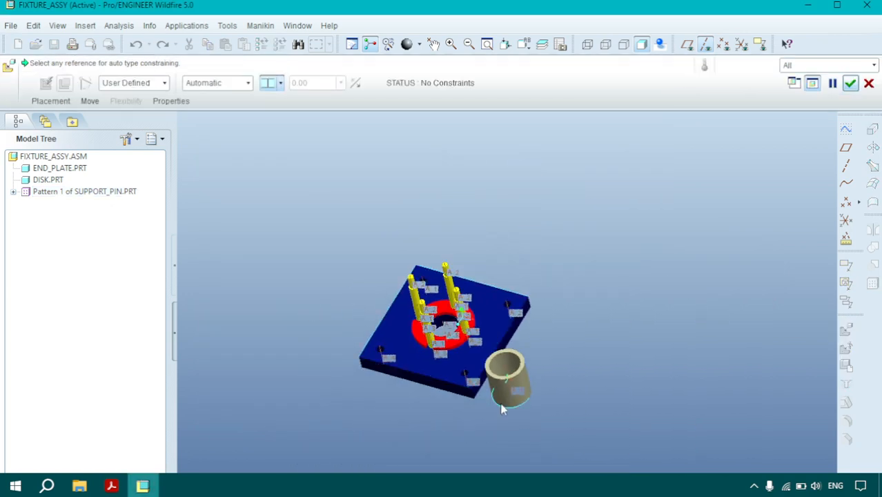
# Align the spacer's axis with the axis of the end plate's central hole
pyautogui.scroll(8, 498, 388)
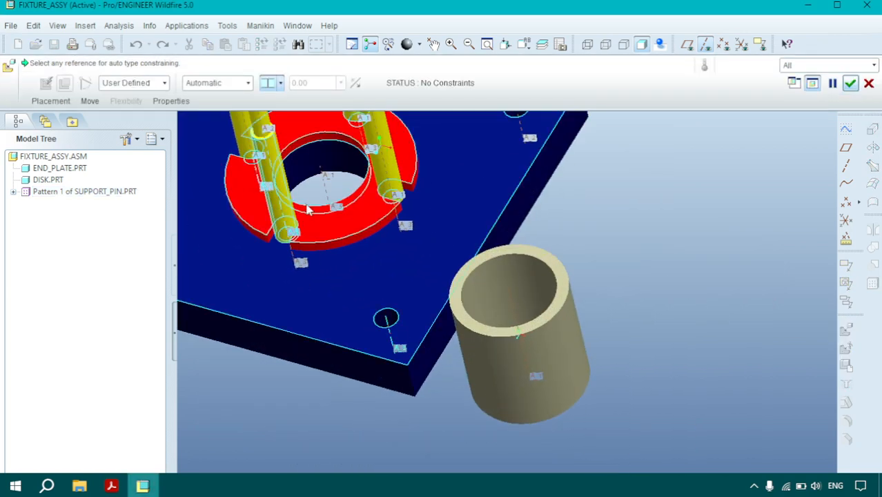
pyautogui.moveTo(308, 211); pyautogui.dragTo(343, 238, button='middle')
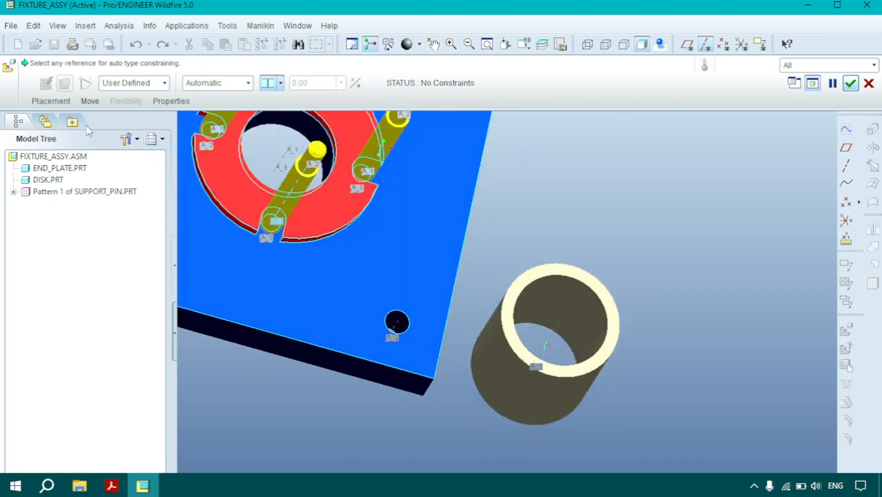
pyautogui.click(53, 101)
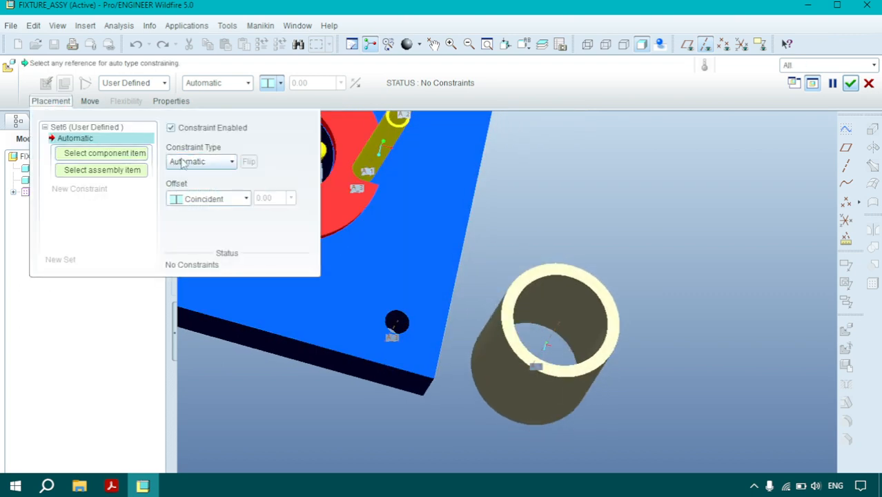
pyautogui.click(201, 161)
pyautogui.click(189, 199)
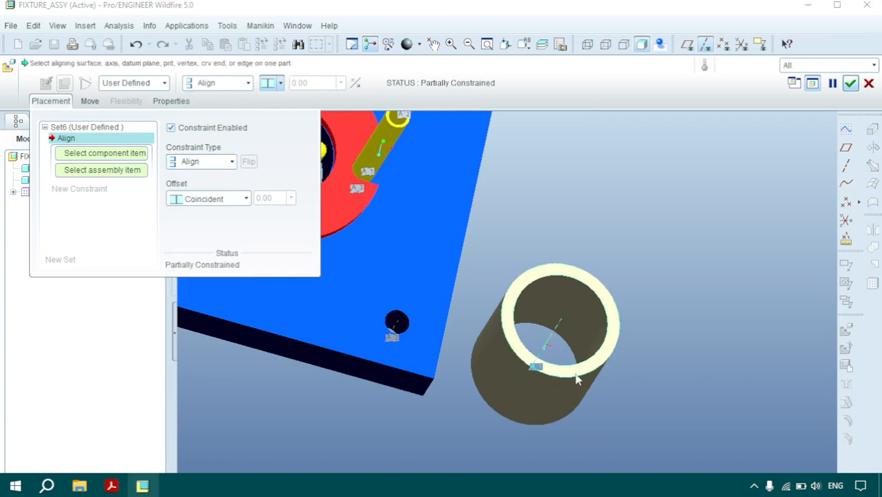
pyautogui.scroll(3, 555, 335)
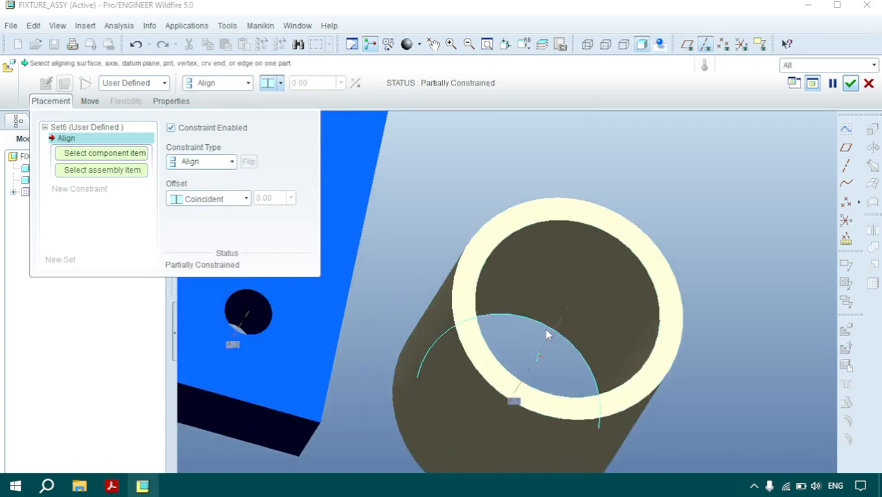
pyautogui.click(547, 342)
pyautogui.scroll(-5, 659, 349)
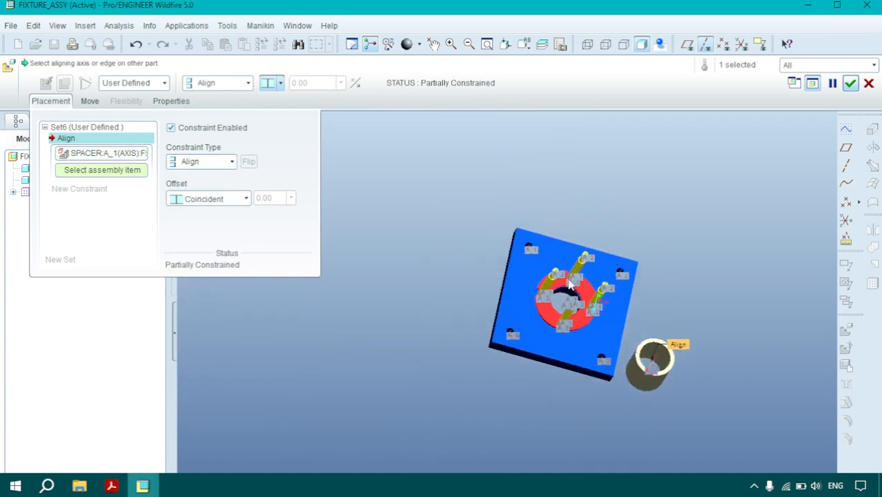
pyautogui.scroll(5, 571, 314)
pyautogui.scroll(3, 570, 312)
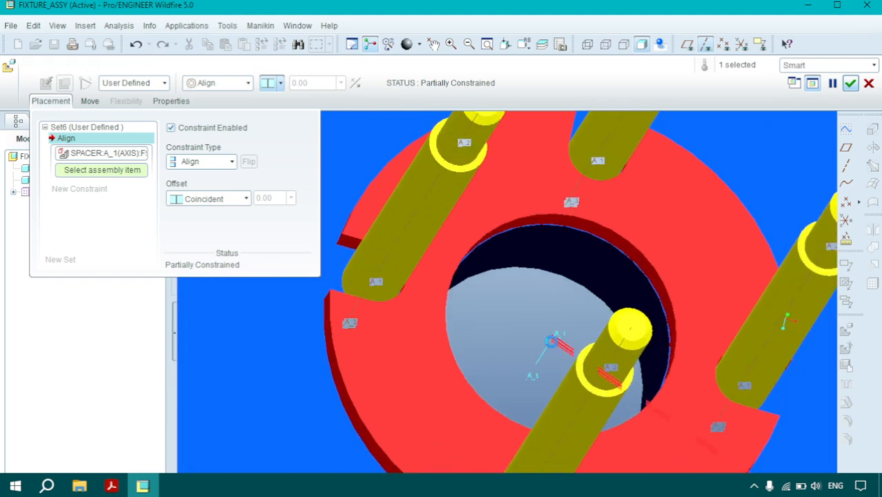
pyautogui.click(555, 345)
pyautogui.scroll(-3, 559, 345)
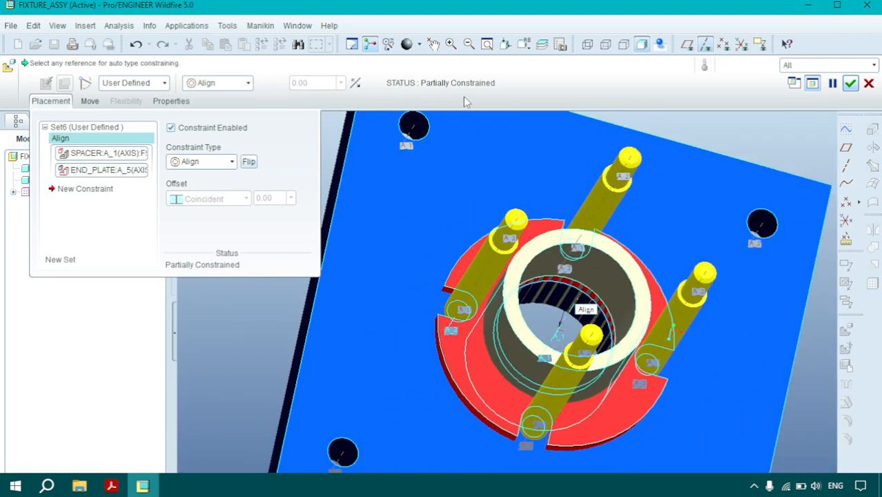
# Translate the spacer up along its aligned axis until its lower end stands clear of the disk
pyautogui.click(90, 101)
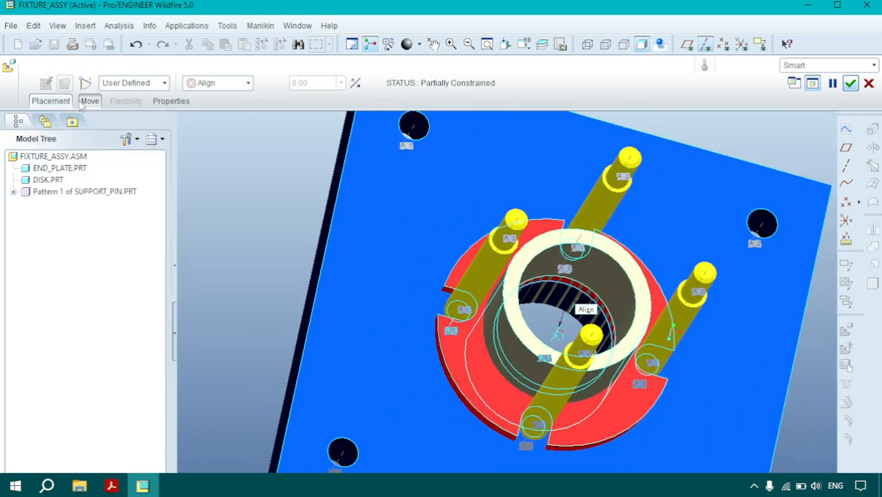
pyautogui.click(540, 329)
pyautogui.click(650, 193)
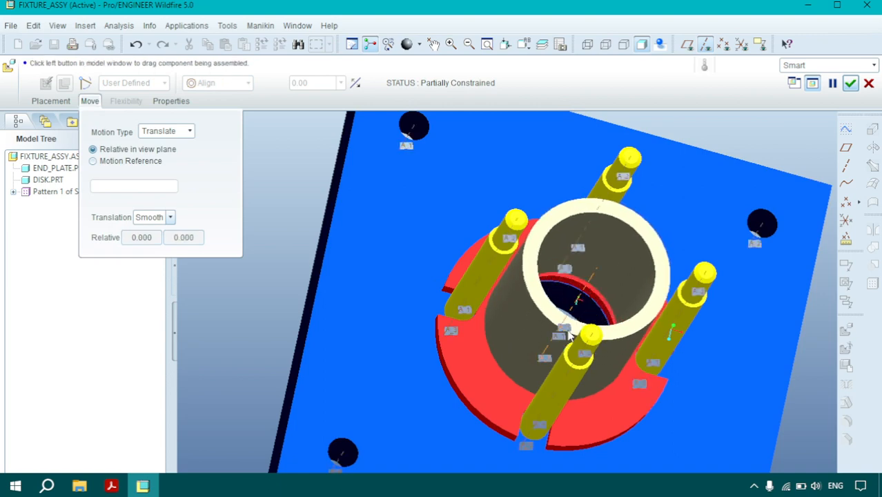
pyautogui.click(652, 197)
pyautogui.click(624, 265)
pyautogui.click(623, 265)
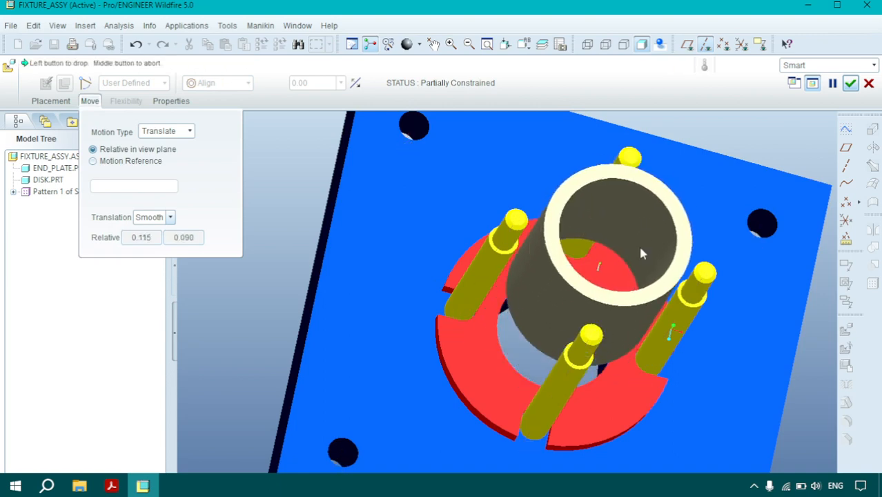
pyautogui.click(718, 153)
pyautogui.moveTo(614, 335); pyautogui.dragTo(615, 266, button='middle')
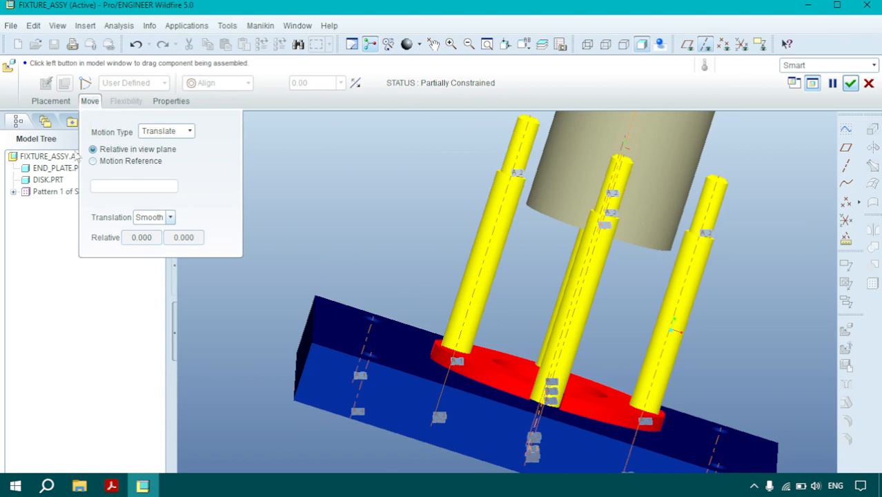
# Mate the spacer's lower end face coincident with the disk's upper face and complete the spacer's placement
pyautogui.click(51, 101)
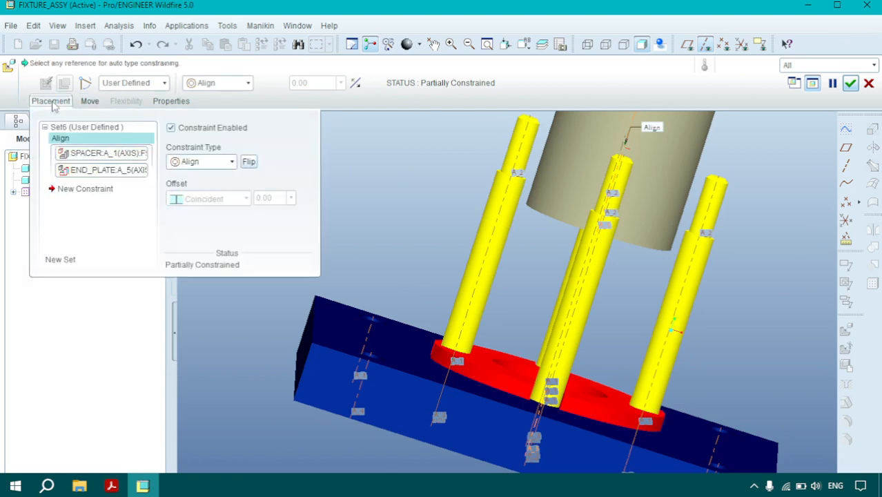
pyautogui.click(103, 188)
pyautogui.click(200, 162)
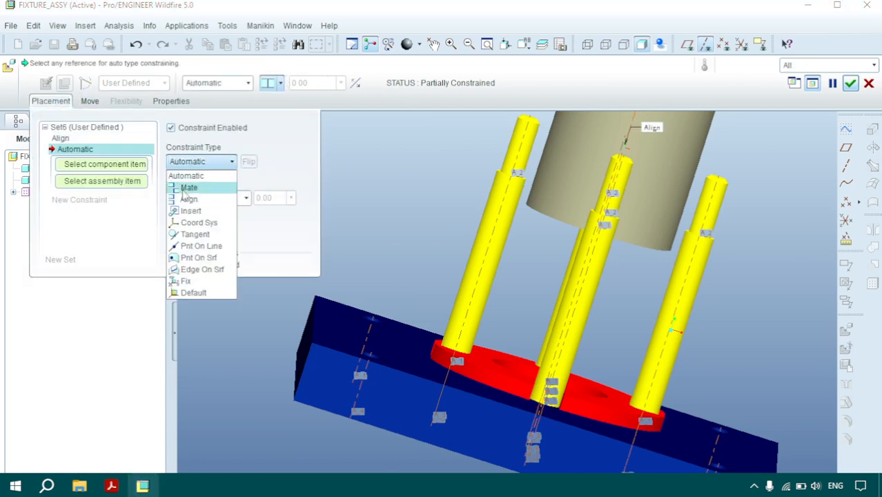
pyautogui.click(186, 189)
pyautogui.moveTo(582, 288); pyautogui.dragTo(635, 263, button='middle')
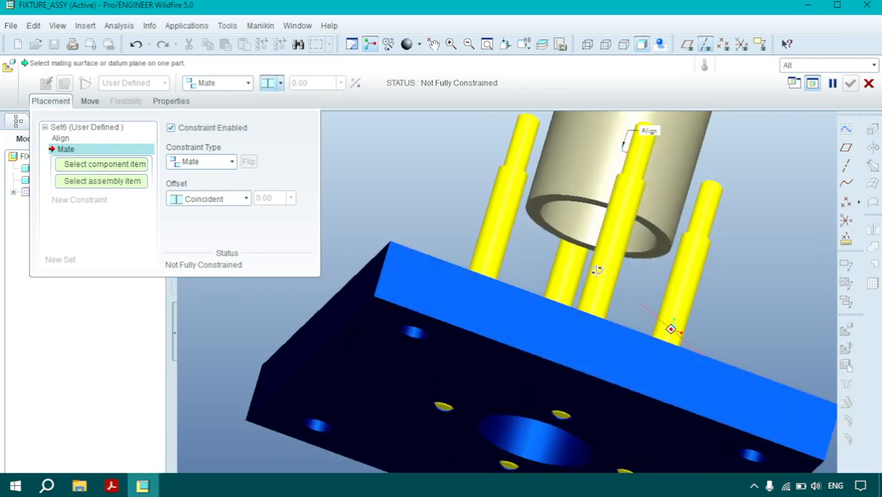
pyautogui.click(662, 247)
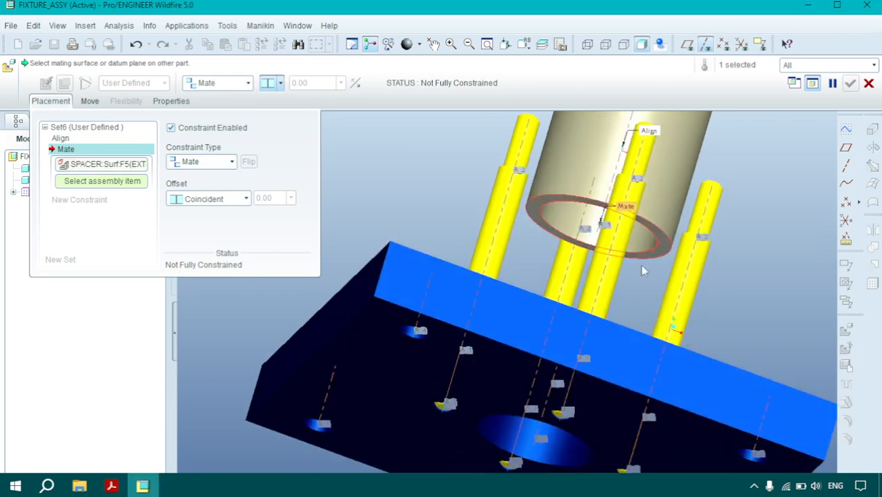
pyautogui.moveTo(642, 269); pyautogui.dragTo(616, 399, button='middle')
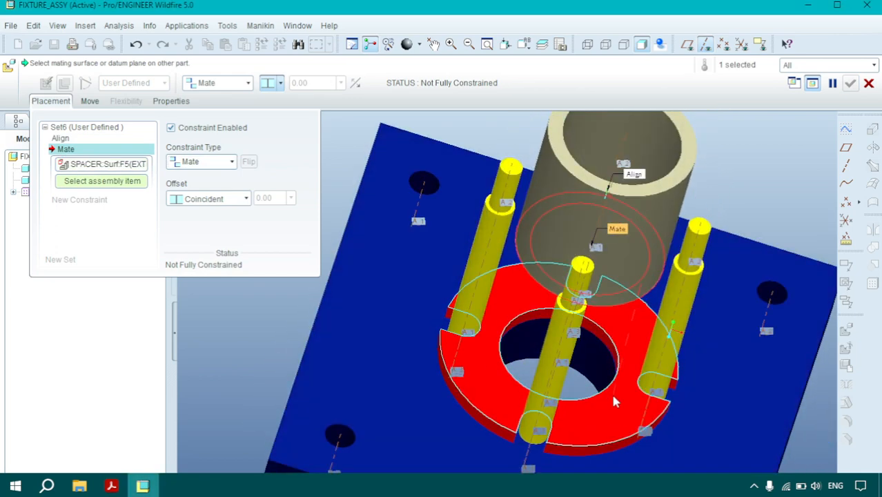
pyautogui.click(614, 402)
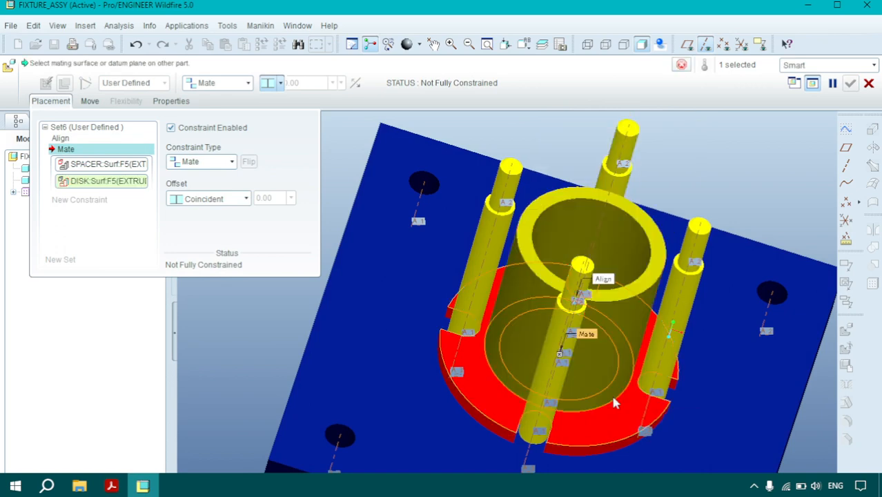
pyautogui.moveTo(625, 392); pyautogui.dragTo(619, 375, button='middle')
pyautogui.moveTo(522, 350); pyautogui.dragTo(544, 345, button='middle')
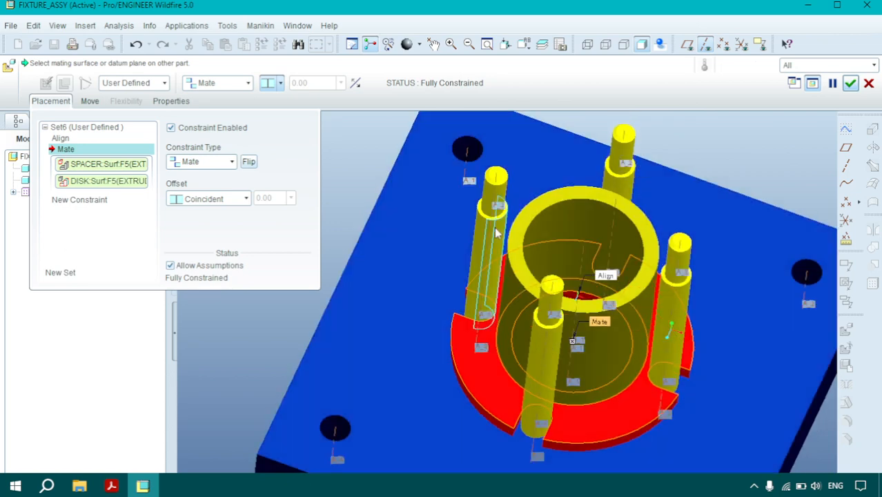
pyautogui.click(855, 88)
pyautogui.moveTo(717, 261)
pyautogui.mouseDown(button='middle')
pyautogui.moveTo(704, 231)
pyautogui.moveTo(710, 219)
pyautogui.moveTo(710, 272)
pyautogui.mouseUp(button='middle')
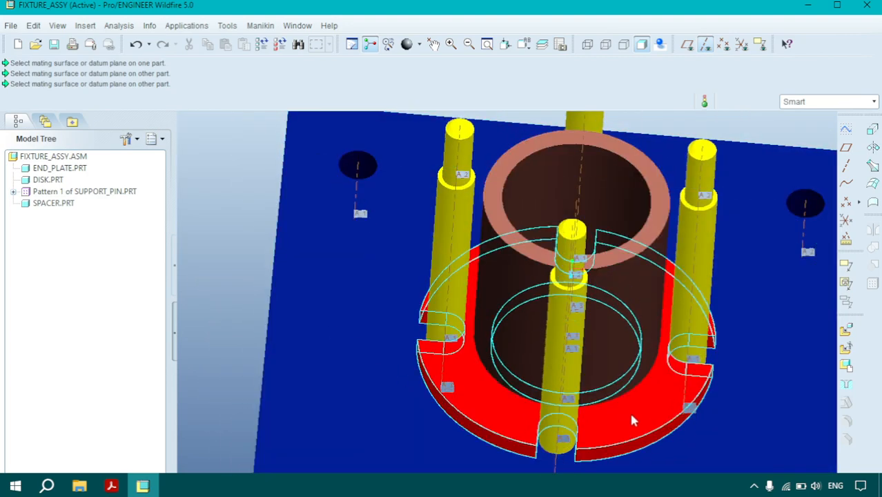
# Check the remaining parts in the PDF drawing and bring a second disk.prt into the fixture assembly
pyautogui.click(112, 486)
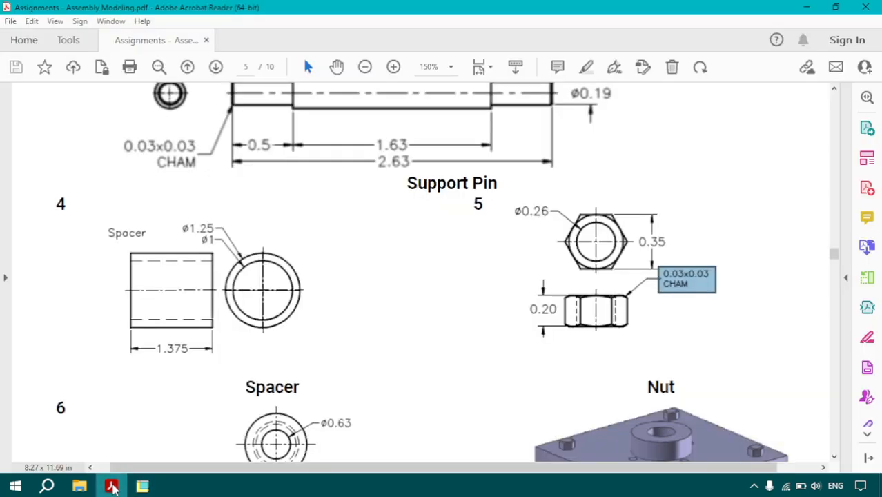
pyautogui.scroll(-3, 395, 352)
pyautogui.click(142, 486)
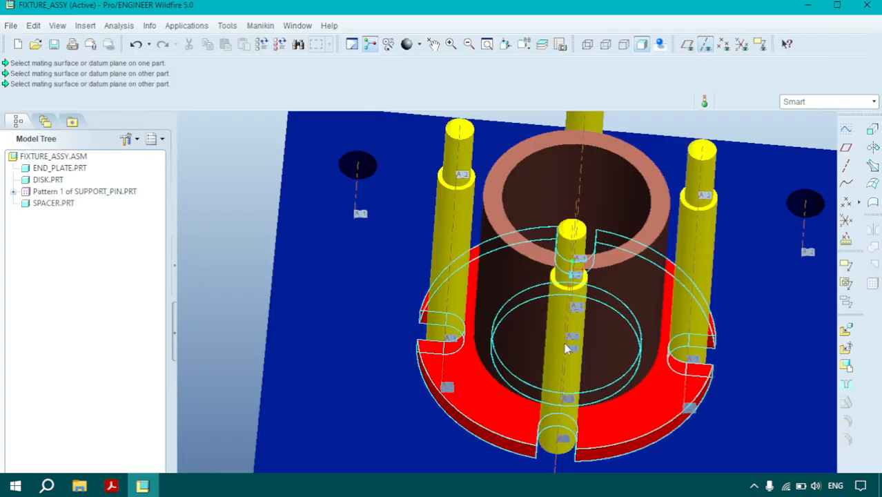
pyautogui.click(847, 332)
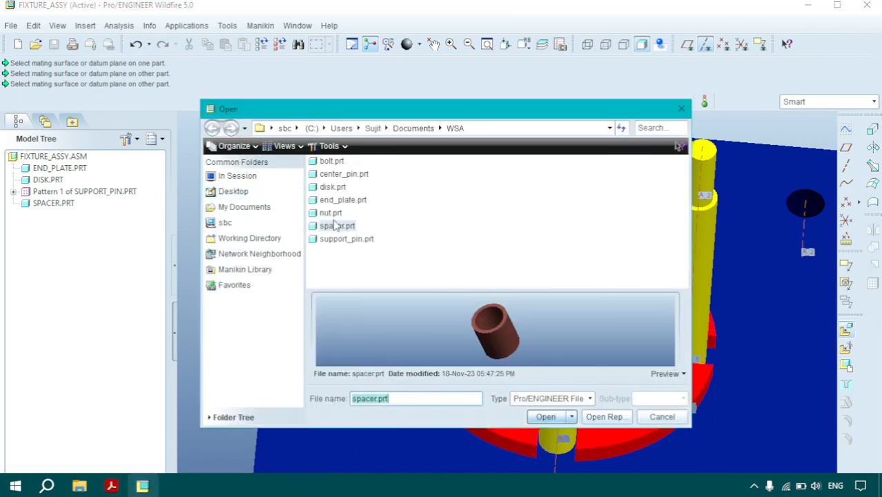
pyautogui.click(334, 188)
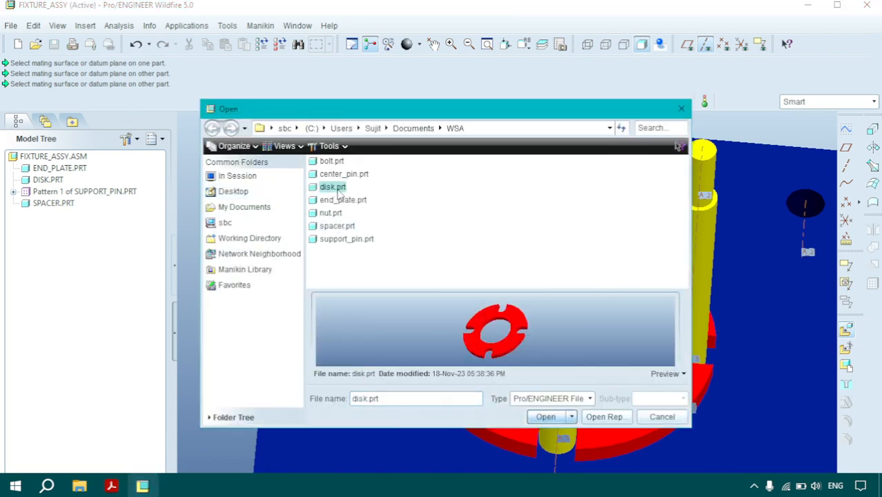
pyautogui.click(553, 418)
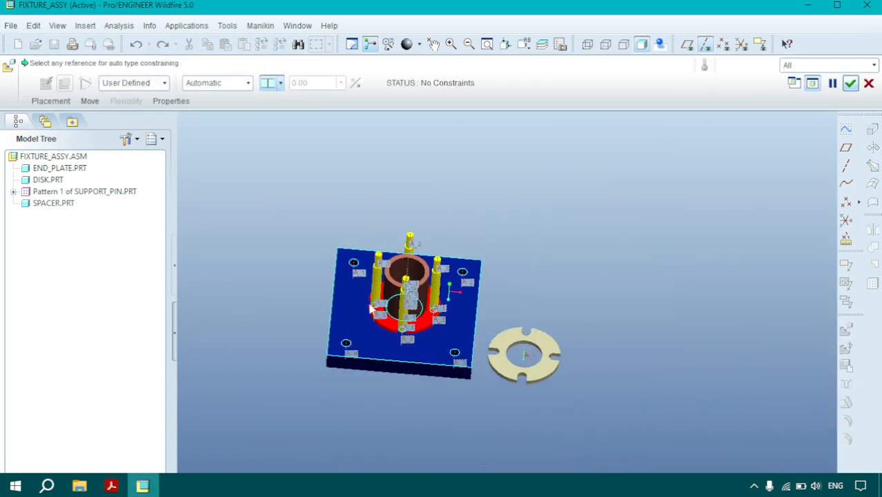
# Align the second disk's central axis with the A_1 axis of the support pin behind the spacer
pyautogui.scroll(3, 371, 309)
pyautogui.click(52, 101)
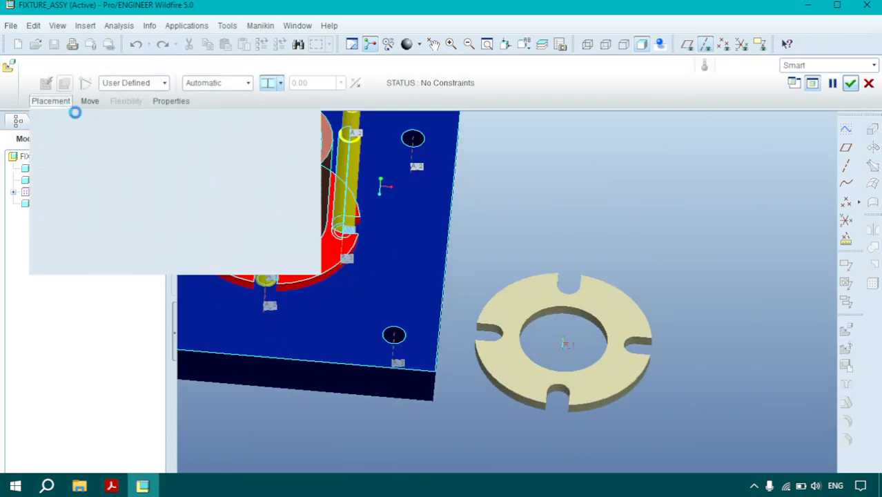
pyautogui.click(177, 163)
pyautogui.click(189, 200)
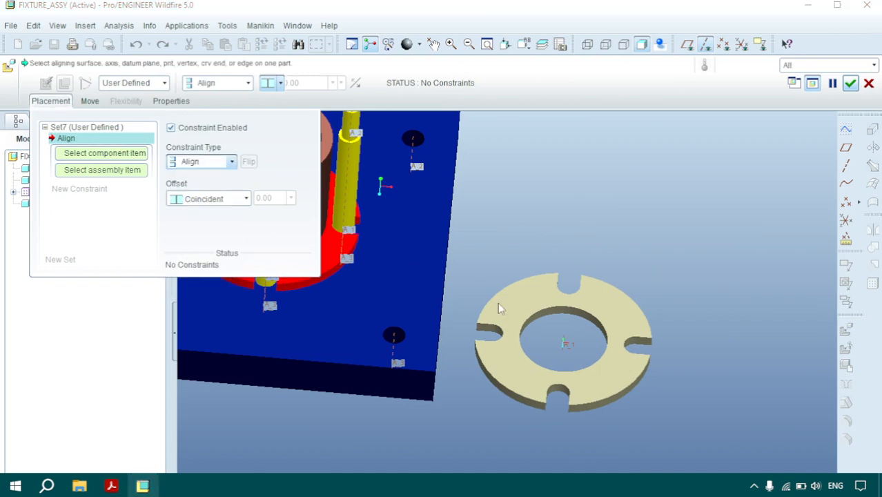
pyautogui.scroll(3, 589, 342)
pyautogui.click(522, 345)
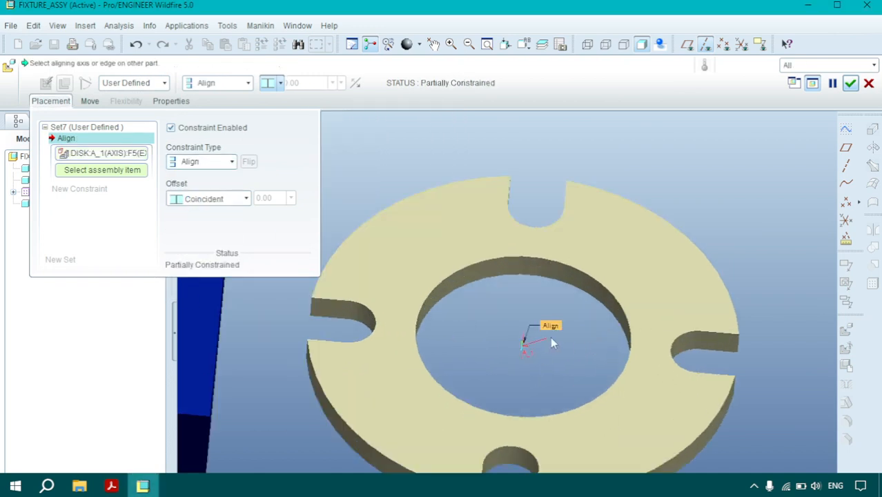
pyautogui.scroll(-6, 550, 337)
pyautogui.scroll(4, 493, 257)
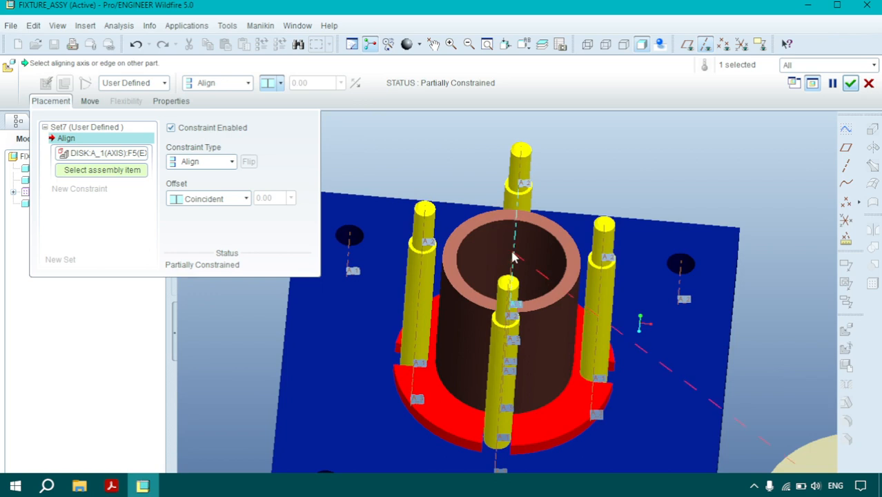
pyautogui.click(513, 257)
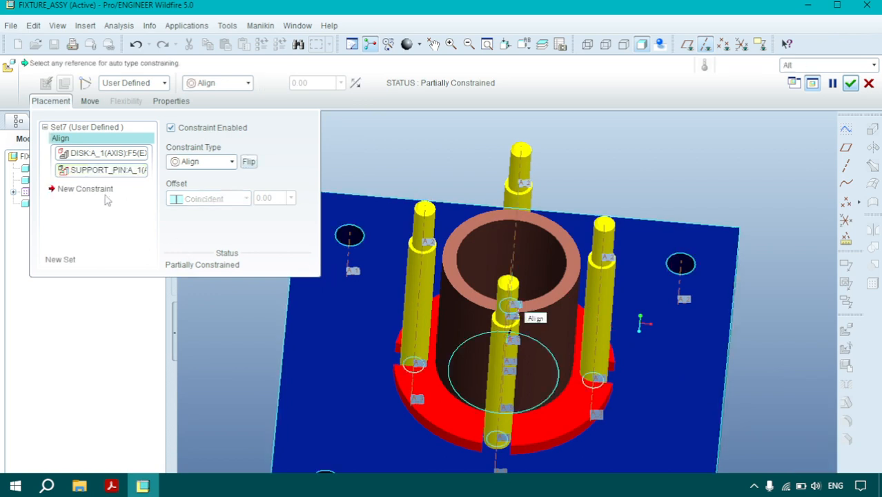
# Translate the second disk up along its aligned axis until it sits above the spacer
pyautogui.click(89, 101)
pyautogui.click(529, 371)
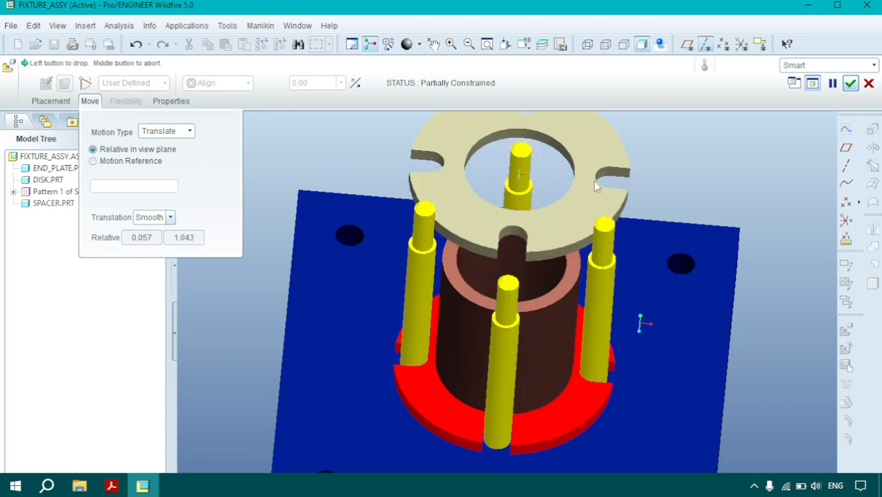
pyautogui.click(592, 173)
pyautogui.click(561, 315)
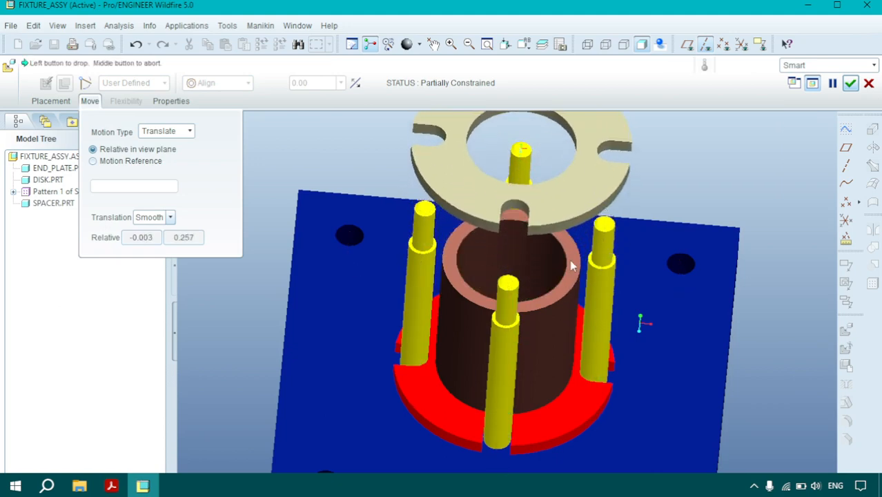
pyautogui.click(570, 260)
pyautogui.moveTo(571, 257); pyautogui.dragTo(523, 221, button='middle')
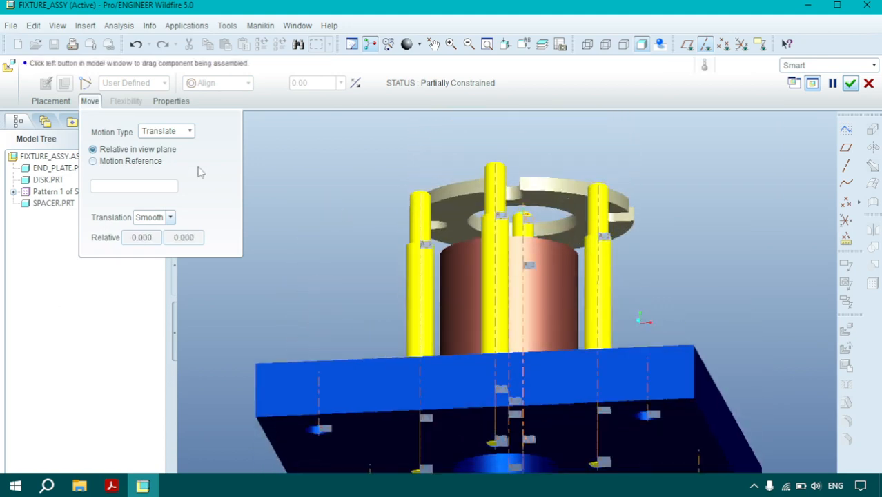
pyautogui.click(52, 102)
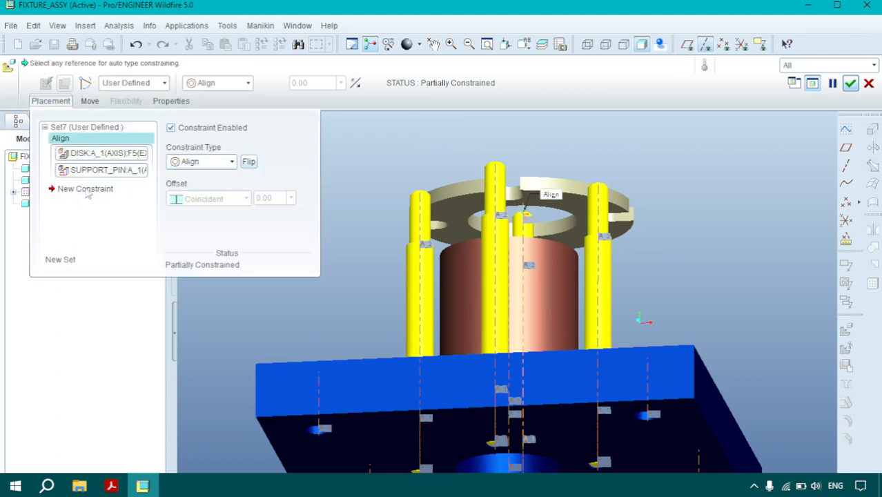
pyautogui.click(85, 189)
pyautogui.click(202, 162)
pyautogui.click(197, 186)
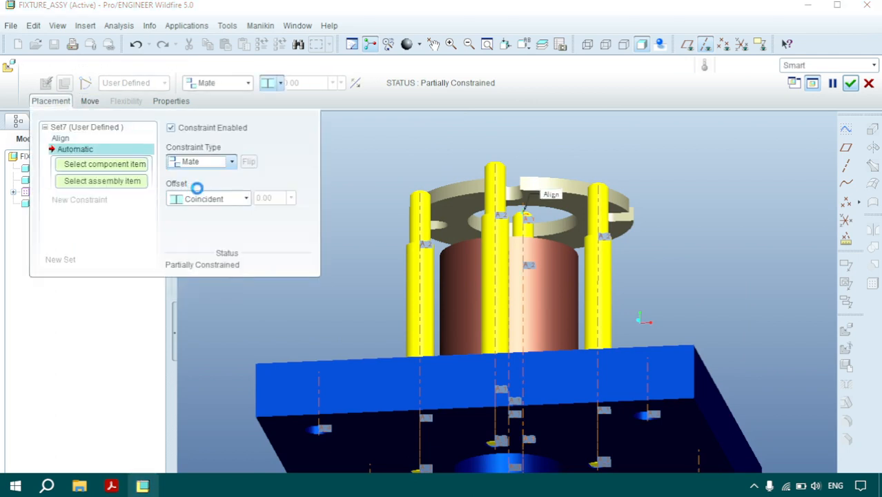
pyautogui.moveTo(518, 190); pyautogui.dragTo(482, 290, button='middle')
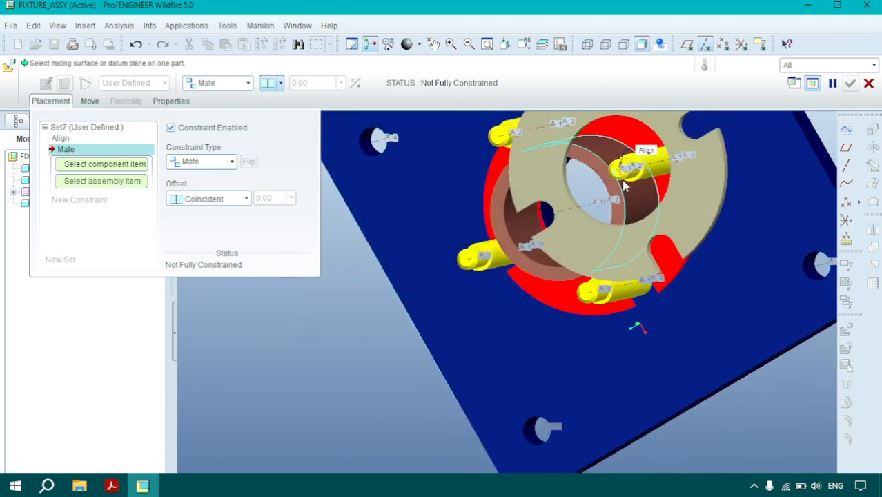
pyautogui.moveTo(631, 176); pyautogui.dragTo(646, 159, button='middle')
pyautogui.scroll(-1, 657, 159)
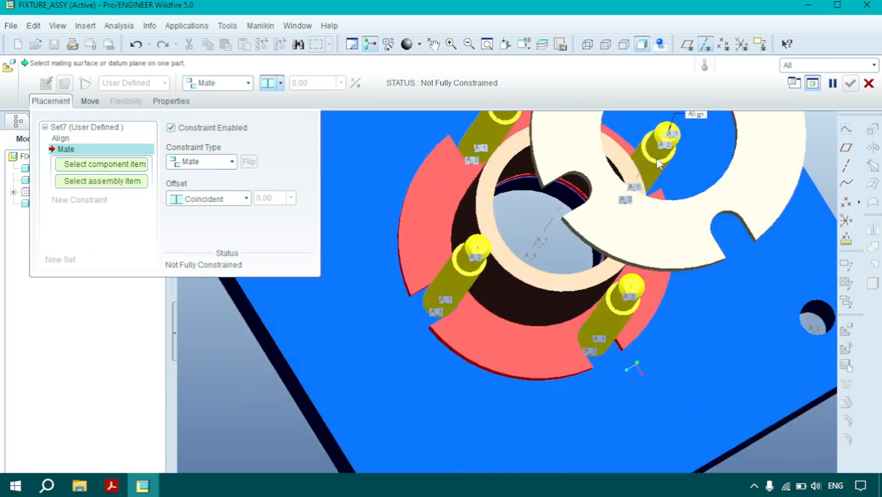
pyautogui.scroll(2, 241, 176)
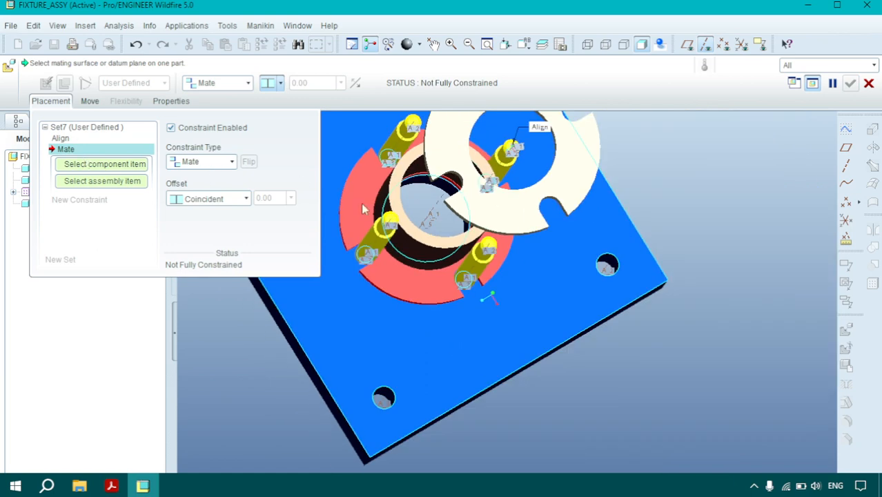
pyautogui.scroll(-3, 544, 223)
pyautogui.scroll(4, 558, 231)
pyautogui.scroll(1, 476, 152)
pyautogui.moveTo(448, 150); pyautogui.dragTo(435, 145, button='middle')
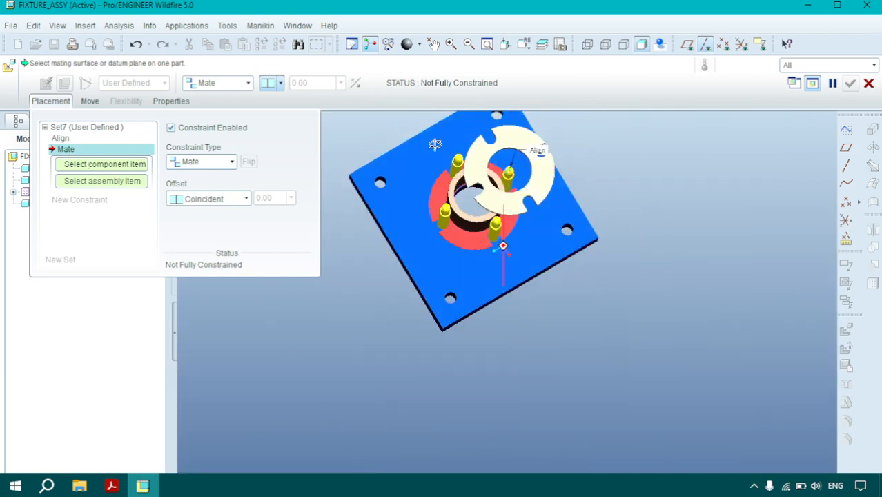
# Delete the second disk's Align and Mate constraints
pyautogui.click(61, 140)
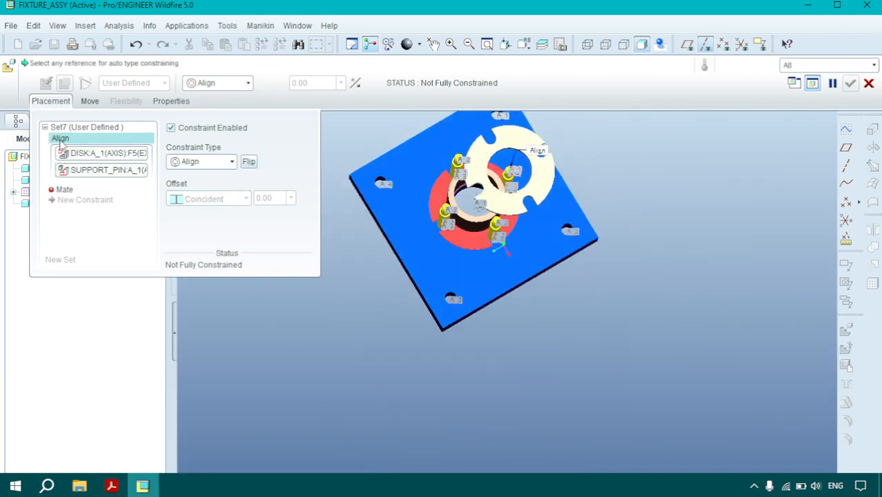
pyautogui.rightClick(62, 141)
pyautogui.click(89, 150)
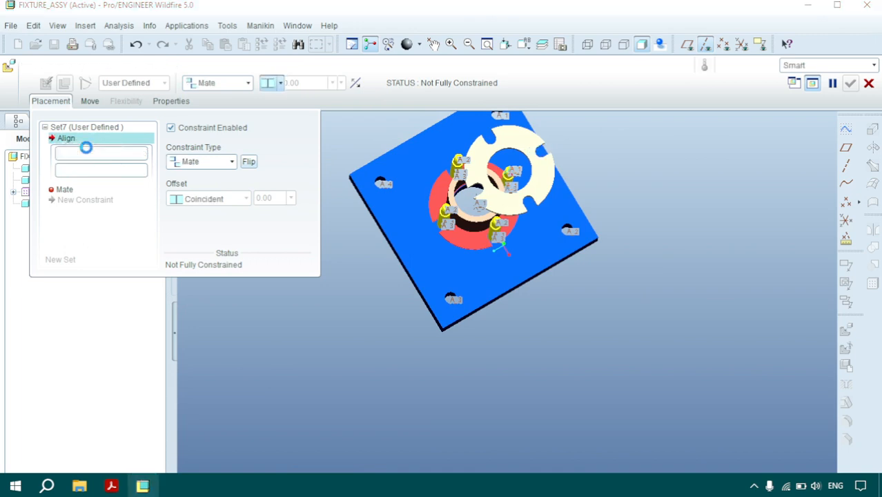
pyautogui.rightClick(80, 141)
pyautogui.click(110, 147)
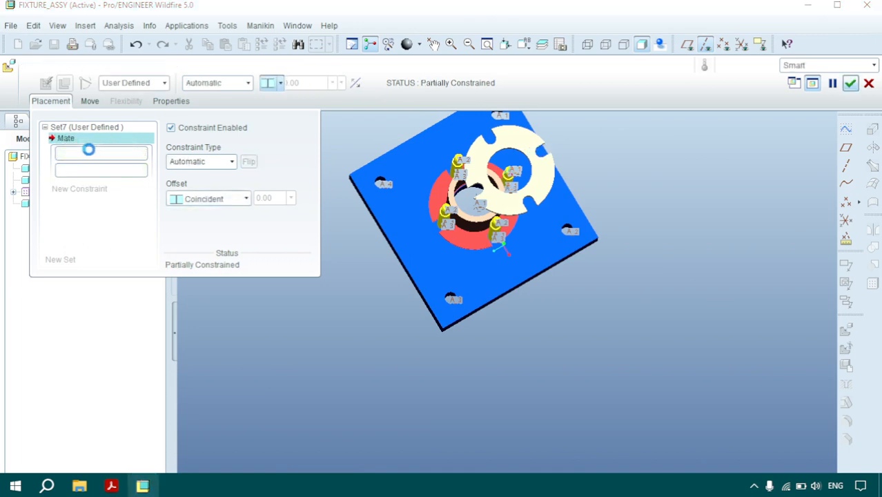
# Align the second disk's central A_1 axis with the spacer's A_1 axis
pyautogui.click(193, 160)
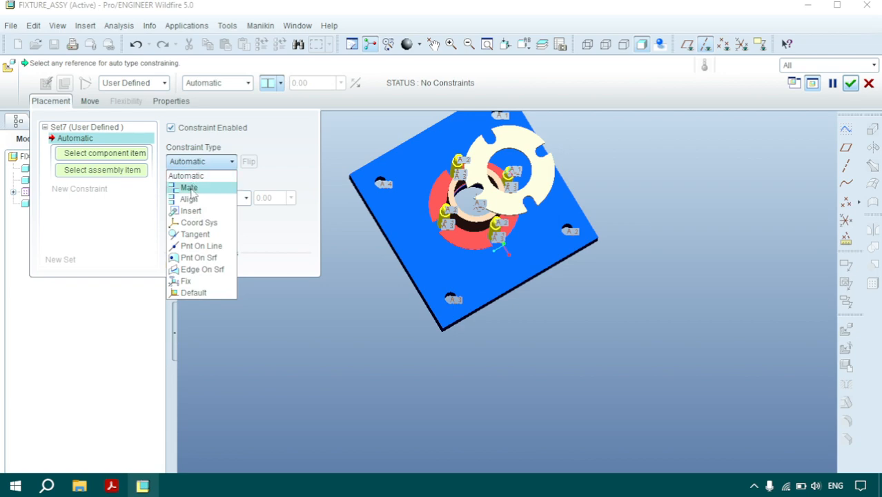
pyautogui.click(188, 199)
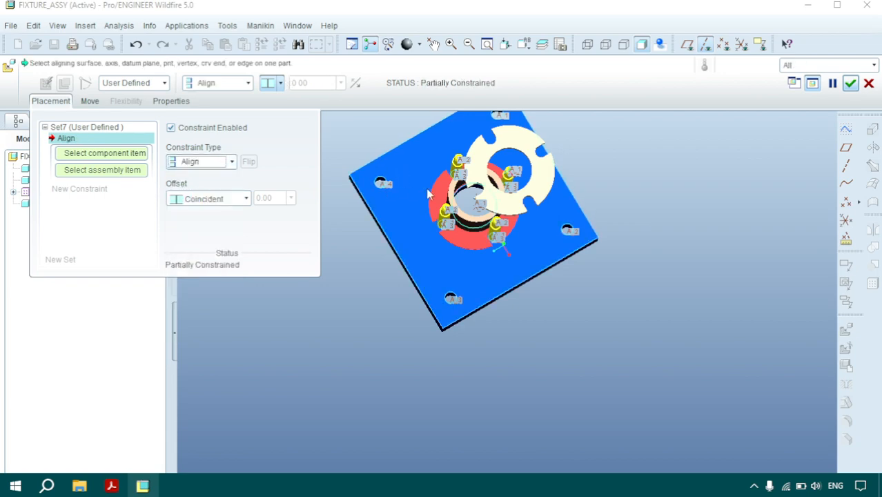
pyautogui.scroll(-5, 545, 181)
pyautogui.scroll(-5, 555, 179)
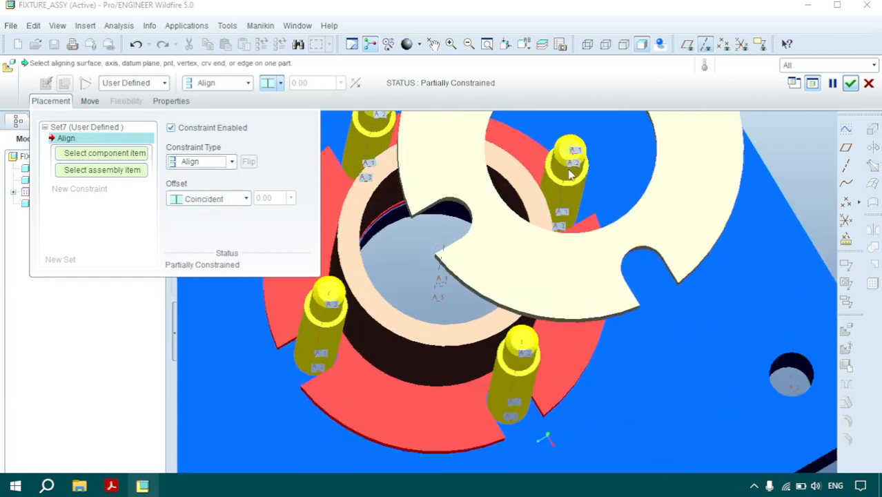
pyautogui.click(575, 134)
pyautogui.scroll(10, 592, 141)
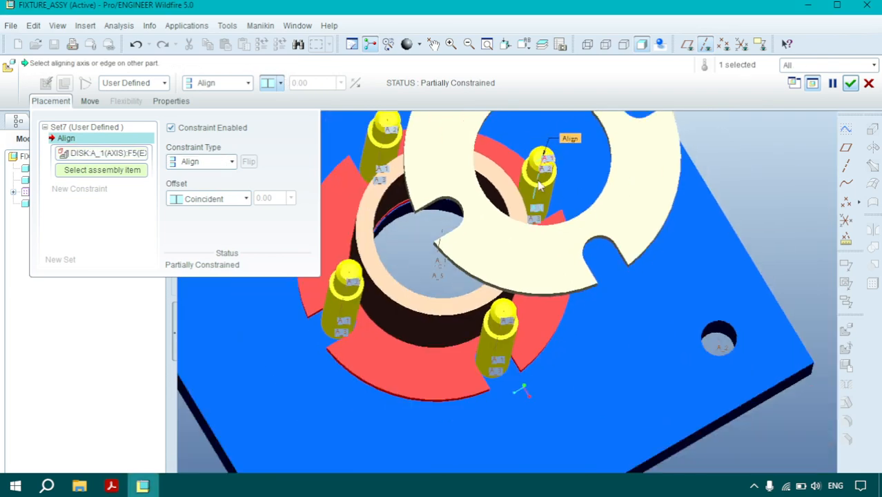
pyautogui.click(440, 253)
pyautogui.moveTo(446, 239); pyautogui.dragTo(511, 158, button='middle')
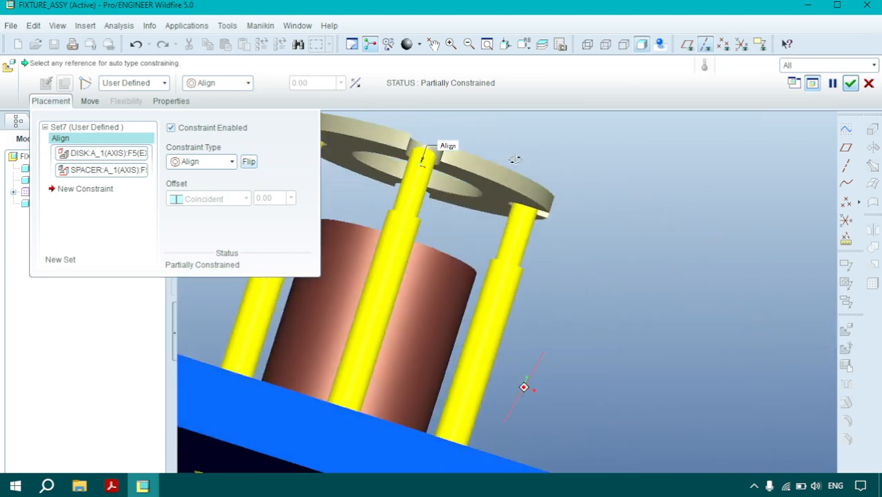
# Mate the second disk's lower face coincident with the spacer's upper end face and complete the disk's placement
pyautogui.click(106, 189)
pyautogui.click(206, 166)
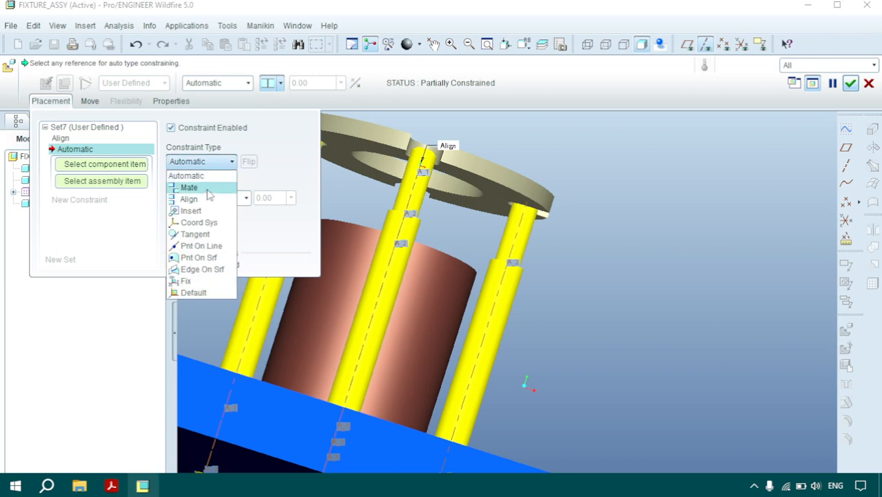
pyautogui.click(207, 185)
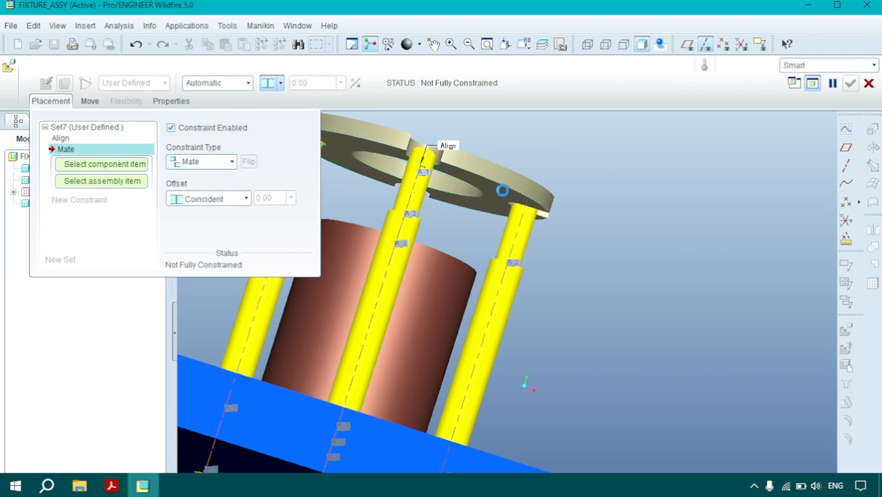
pyautogui.click(503, 192)
pyautogui.moveTo(504, 191); pyautogui.dragTo(452, 266, button='middle')
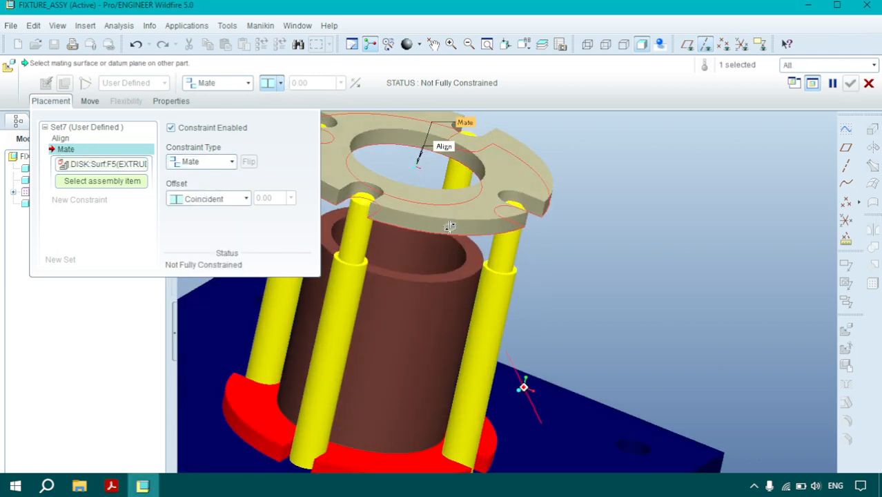
pyautogui.click(468, 271)
pyautogui.moveTo(474, 248); pyautogui.dragTo(434, 274, button='middle')
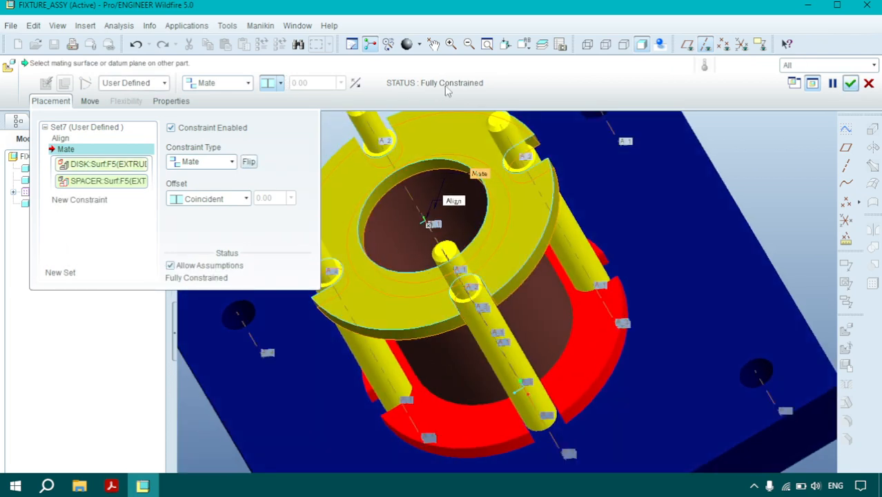
pyautogui.click(850, 91)
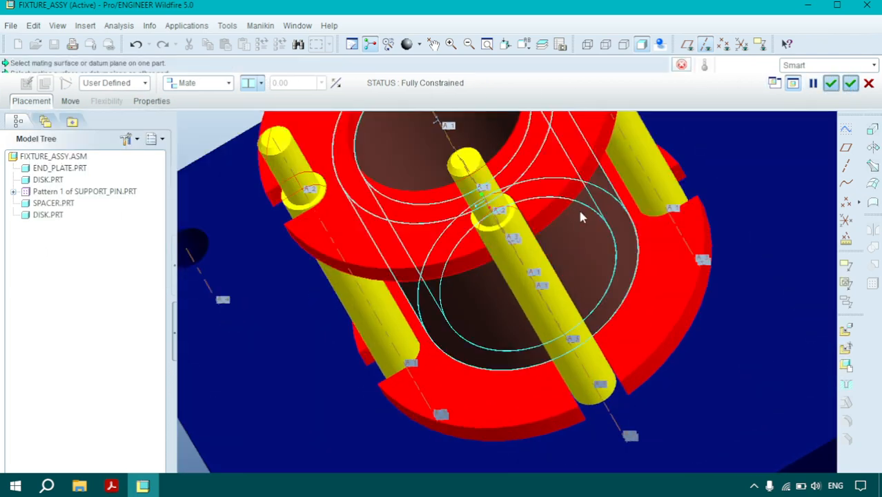
# Bring a second end_plate.prt into the fixture assembly
pyautogui.scroll(4, 600, 220)
pyautogui.moveTo(600, 220); pyautogui.dragTo(663, 351, button='middle')
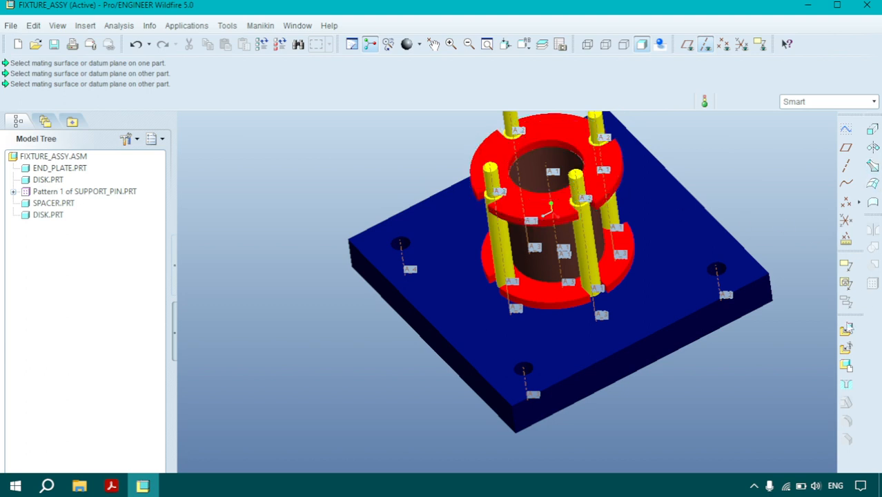
pyautogui.click(845, 322)
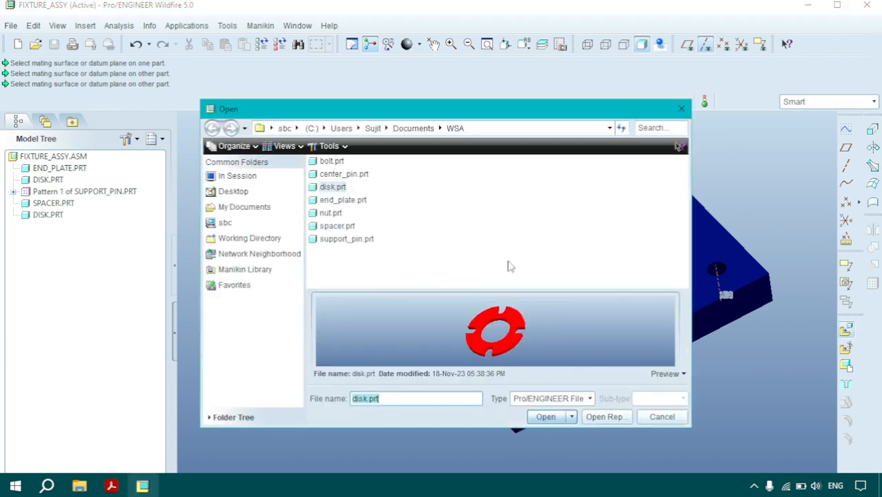
pyautogui.click(334, 200)
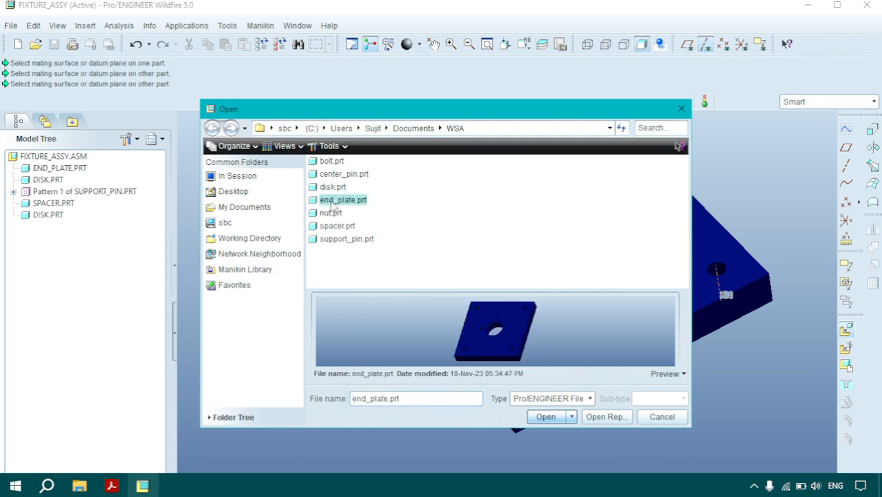
pyautogui.click(545, 417)
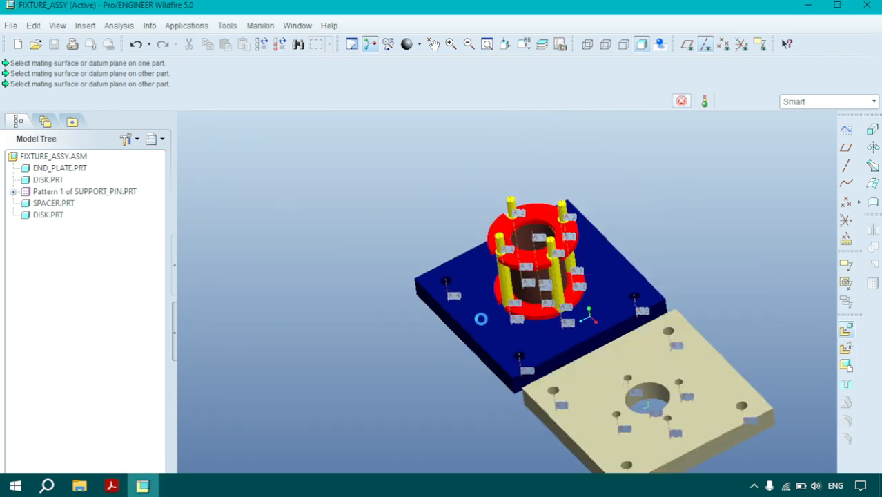
pyautogui.scroll(2, 512, 339)
pyautogui.scroll(-3, 535, 344)
# Translate the second end plate in the view plane to a position above the support pins and upper disk
pyautogui.click(89, 101)
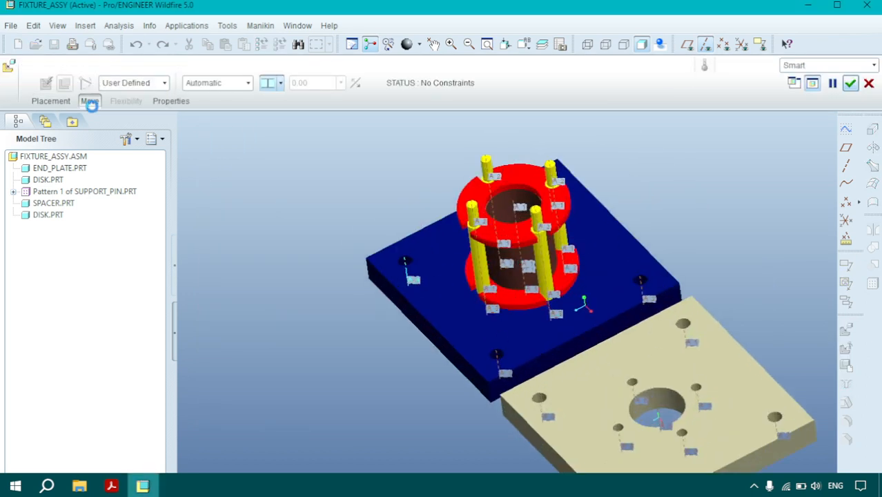
pyautogui.moveTo(650, 348); pyautogui.dragTo(674, 312, button='middle')
pyautogui.click(688, 250)
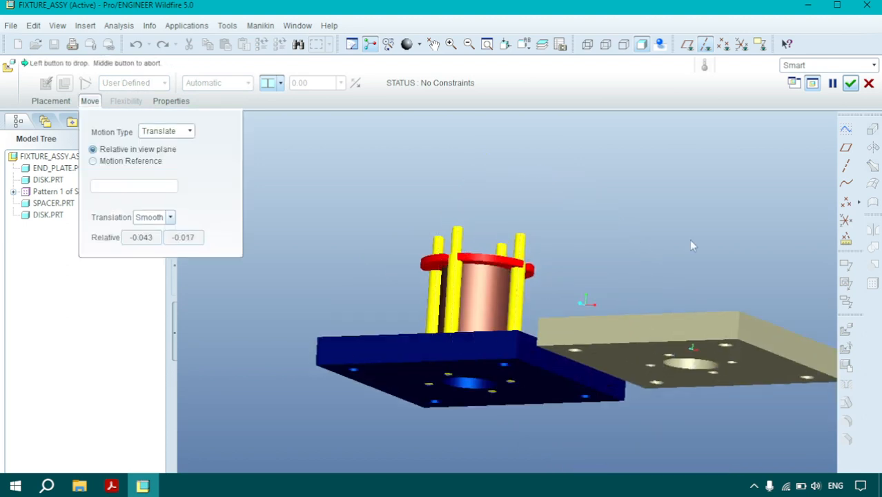
pyautogui.click(454, 140)
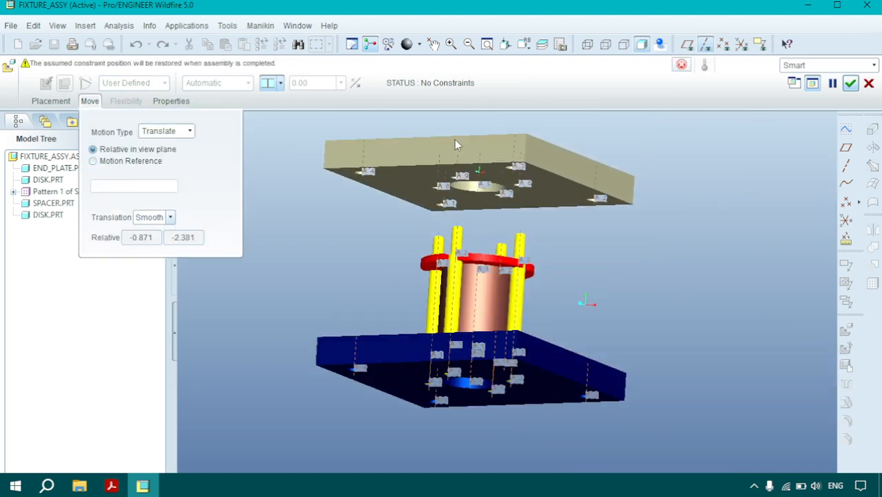
pyautogui.moveTo(454, 139); pyautogui.dragTo(499, 222, button='middle')
pyautogui.click(533, 257)
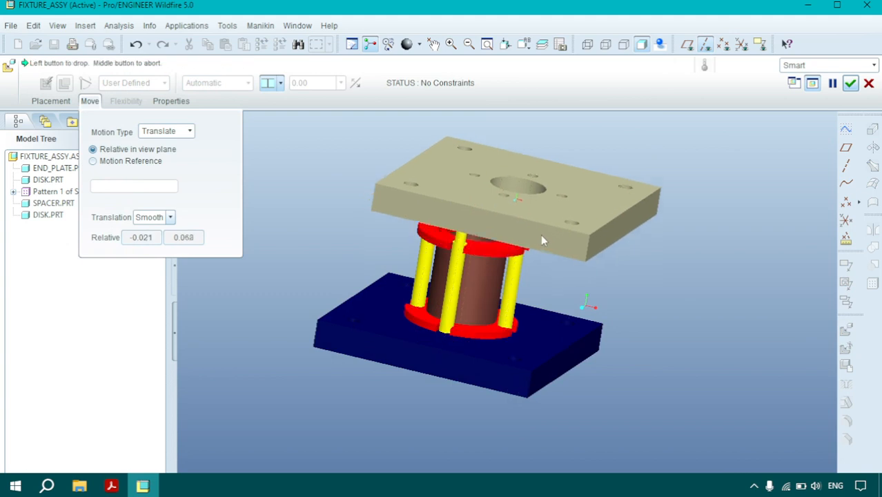
pyautogui.click(590, 251)
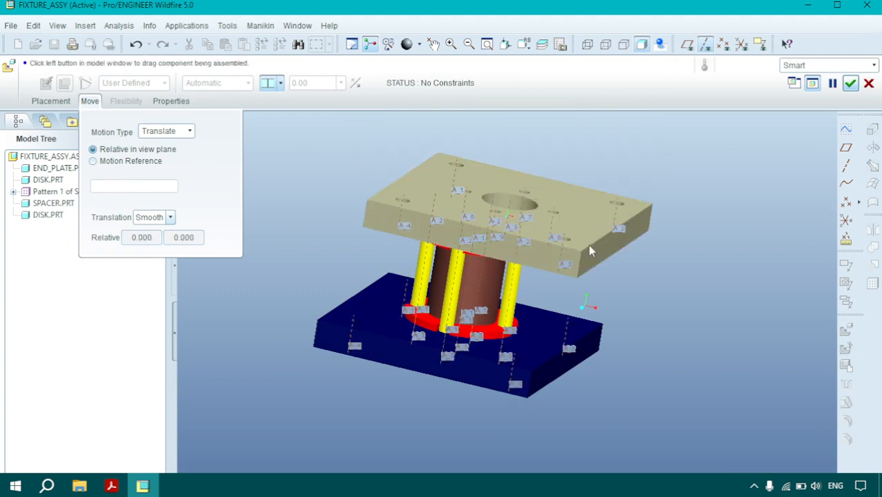
pyautogui.moveTo(552, 251); pyautogui.dragTo(492, 282, button='middle')
pyautogui.click(492, 281)
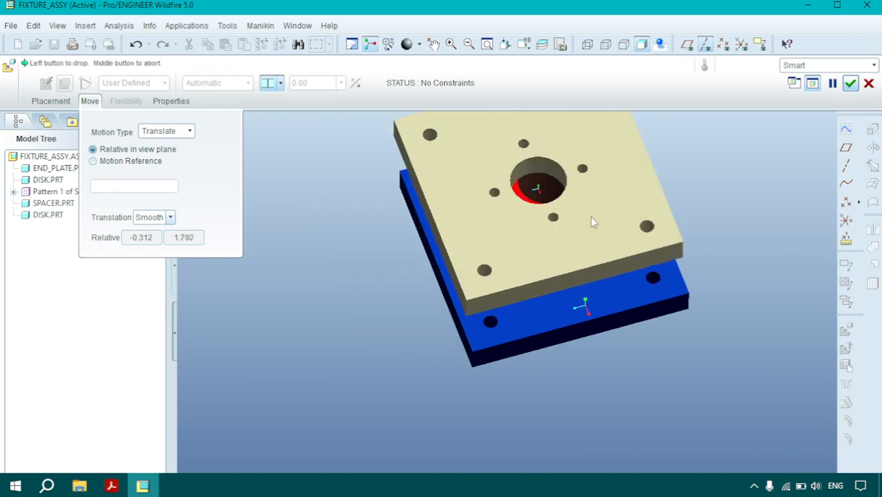
pyautogui.click(597, 181)
pyautogui.moveTo(604, 245); pyautogui.dragTo(593, 297, button='middle')
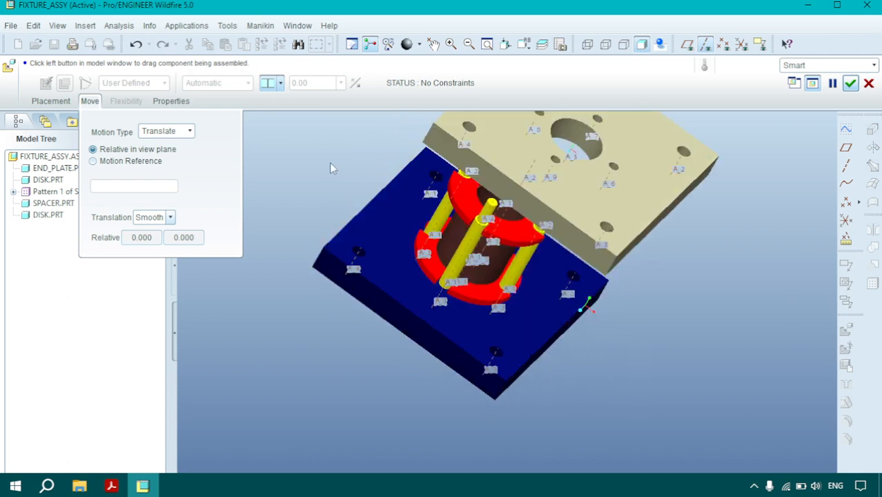
# Try to align the second end plate's central A_5 axis with the support pin's A_1 axis
pyautogui.click(51, 100)
pyautogui.click(207, 161)
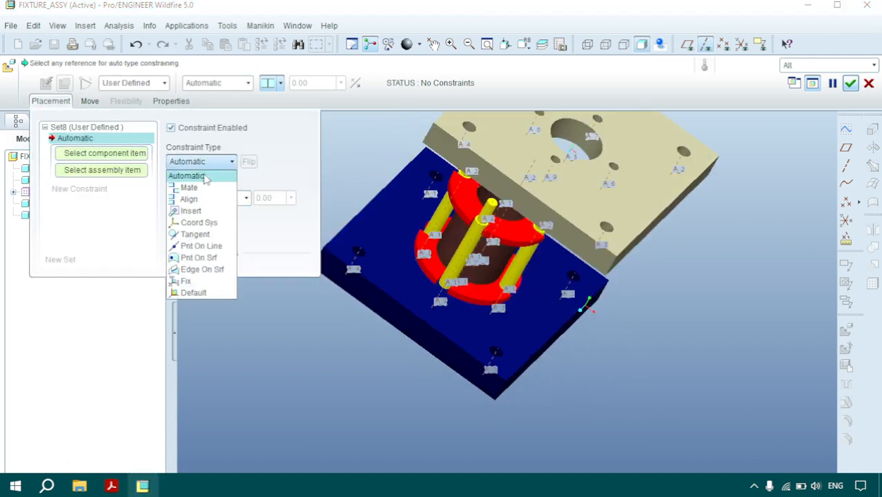
pyautogui.click(192, 199)
pyautogui.scroll(3, 584, 162)
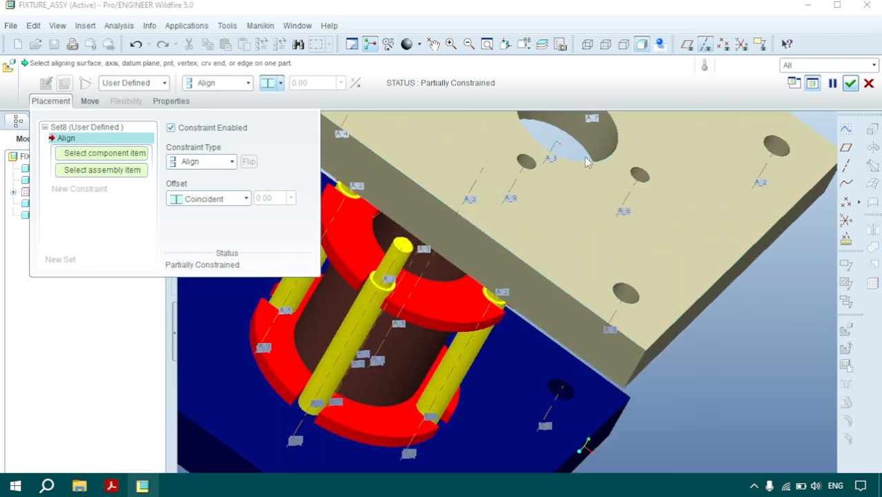
pyautogui.click(557, 145)
pyautogui.scroll(-4, 407, 283)
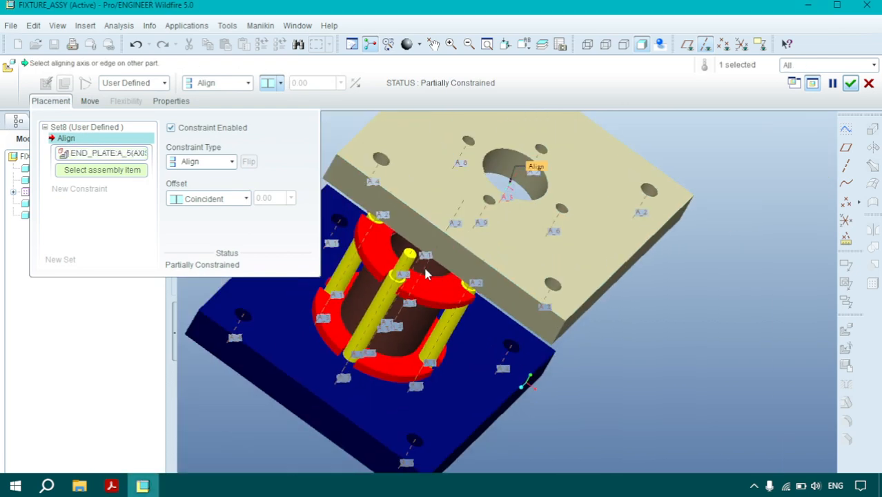
pyautogui.moveTo(403, 299); pyautogui.dragTo(412, 272, button='middle')
pyautogui.scroll(5, 434, 249)
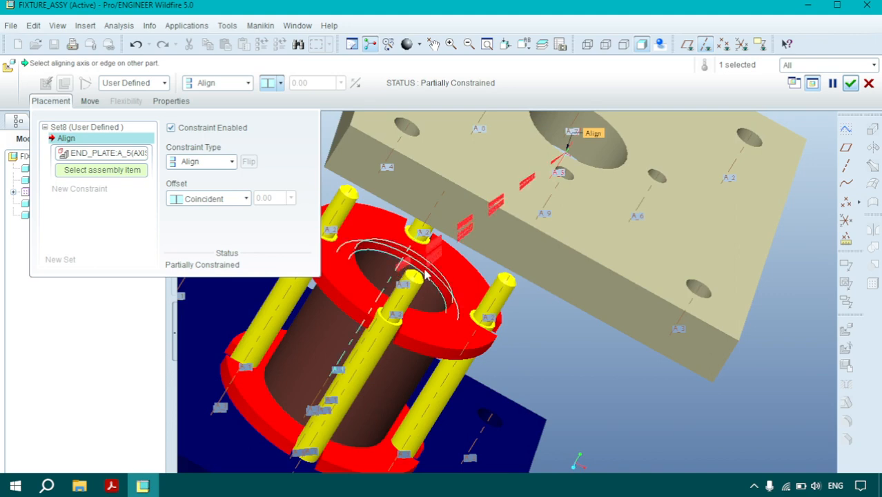
pyautogui.scroll(3, 407, 273)
pyautogui.scroll(3, 376, 338)
pyautogui.scroll(2, 380, 310)
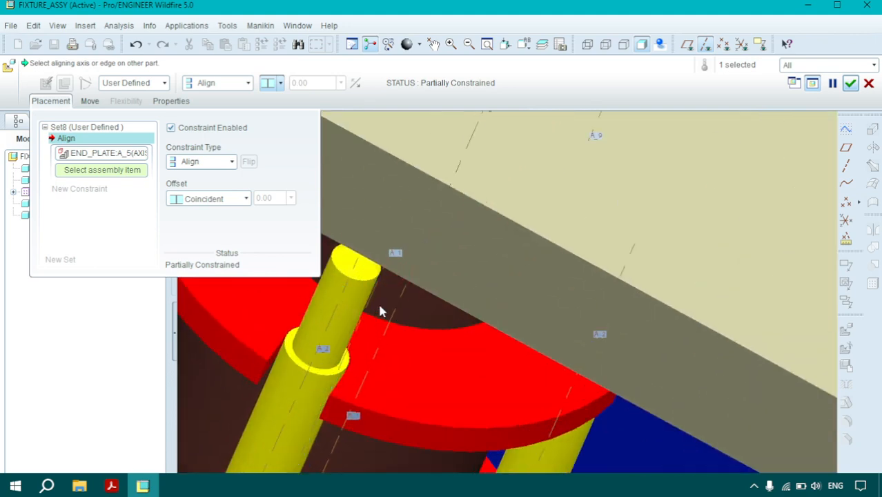
pyautogui.click(400, 306)
pyautogui.scroll(-10, 414, 290)
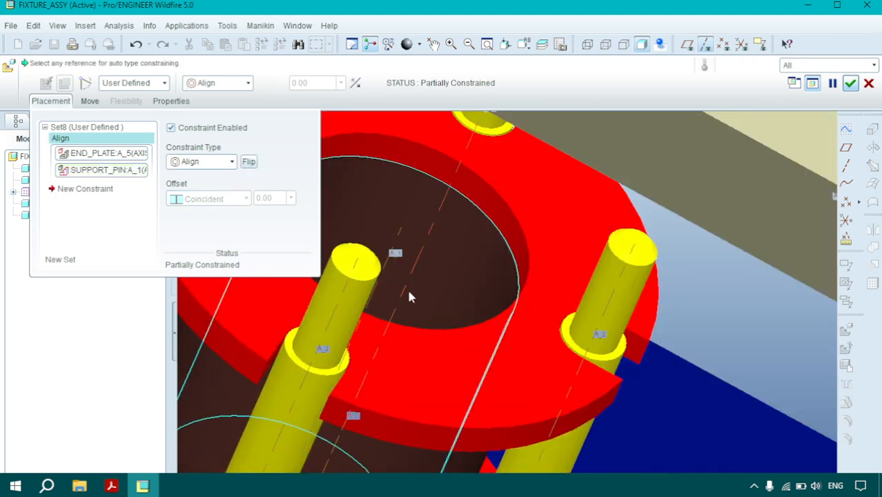
pyautogui.moveTo(466, 262); pyautogui.dragTo(494, 242, button='middle')
# Try to mate the second end plate's lower face coincident with the upper disk's top face
pyautogui.click(92, 192)
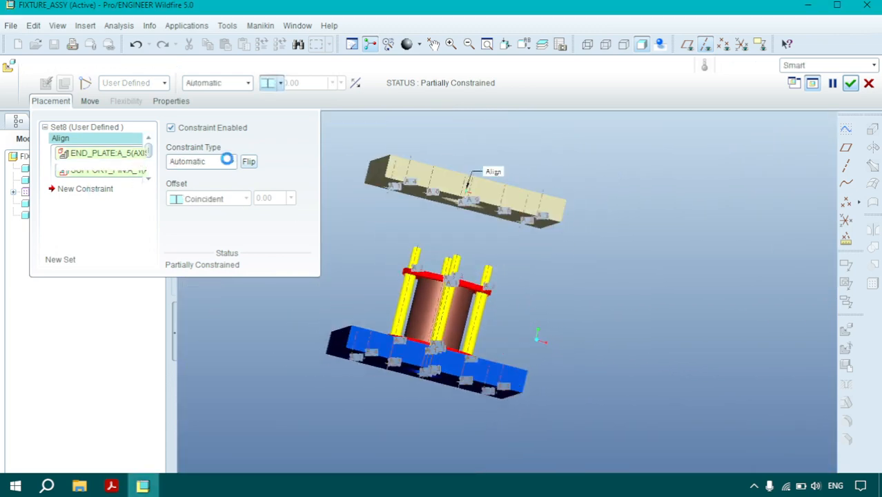
pyautogui.click(220, 161)
pyautogui.click(201, 193)
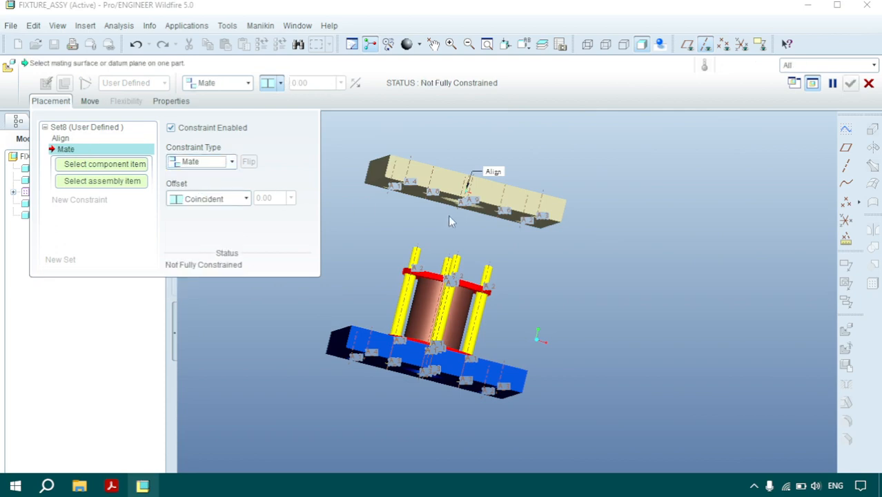
pyautogui.scroll(5, 448, 215)
pyautogui.click(616, 205)
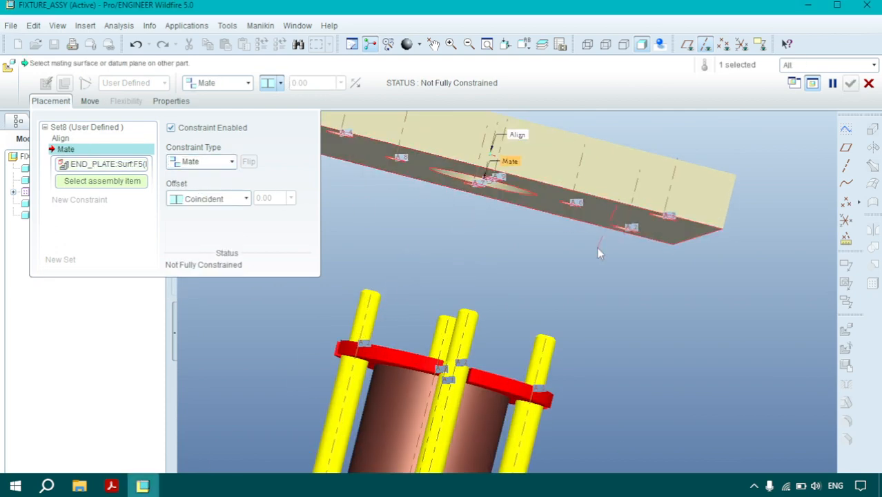
pyautogui.hotkey('ctrl', 'd')
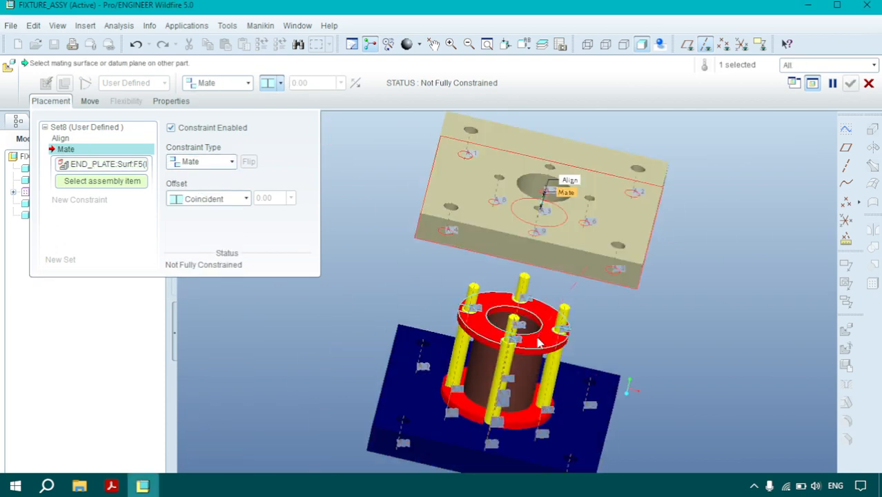
pyautogui.click(543, 334)
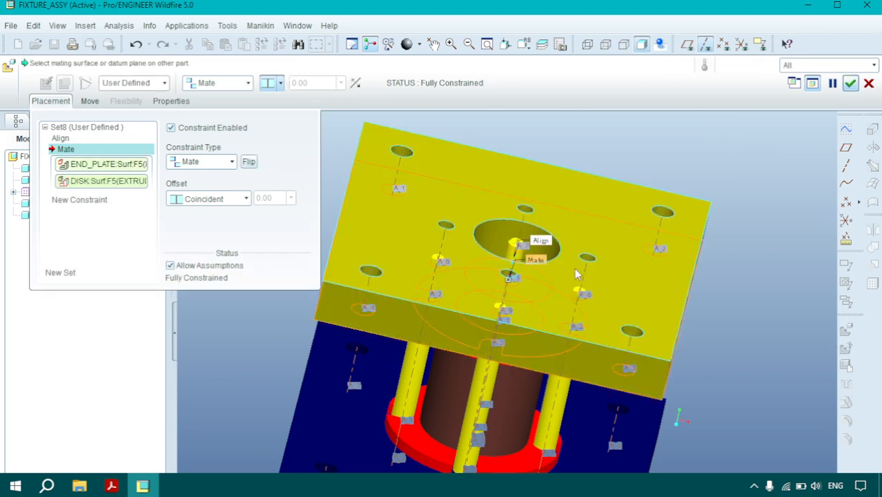
# Delete the Align constraint from the second end plate's placement, keeping the Mate constraint
pyautogui.moveTo(592, 271); pyautogui.dragTo(558, 271, button='middle')
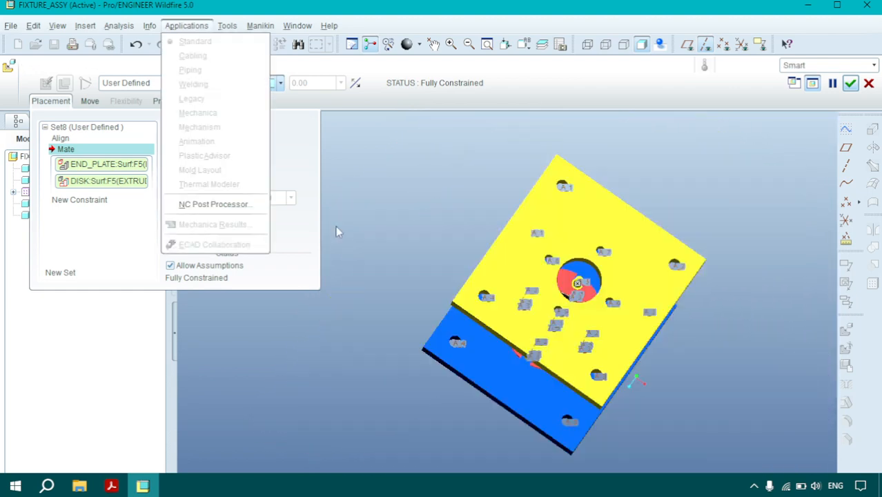
pyautogui.click(718, 421)
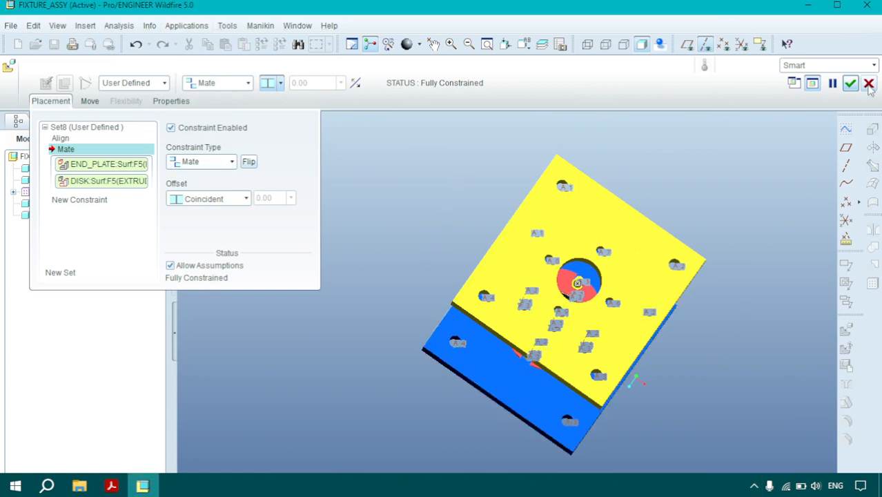
pyautogui.moveTo(657, 252); pyautogui.dragTo(582, 295, button='middle')
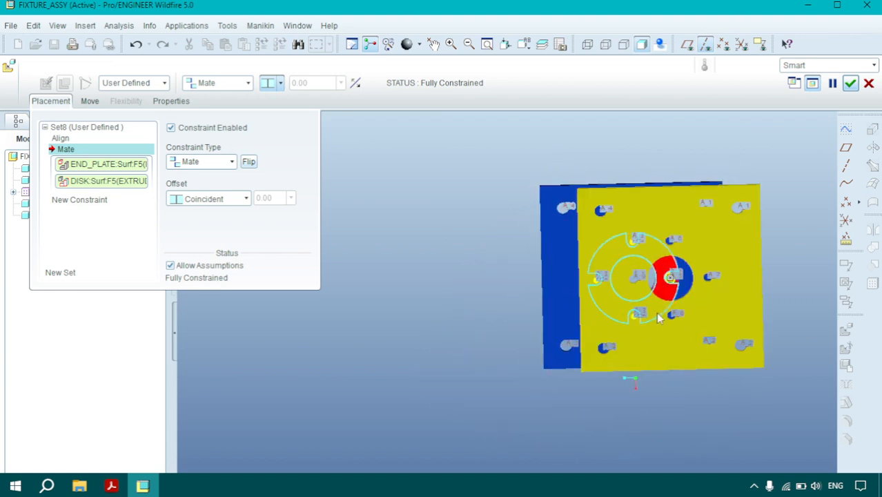
pyautogui.rightClick(88, 142)
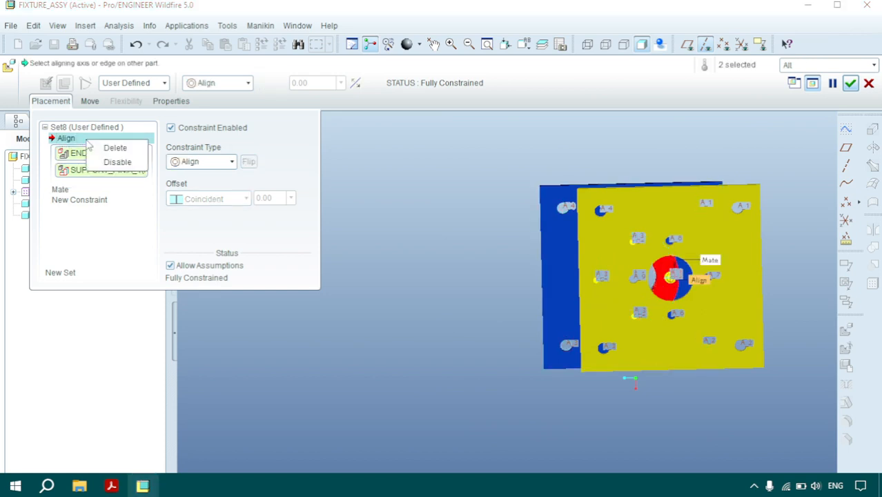
pyautogui.click(117, 149)
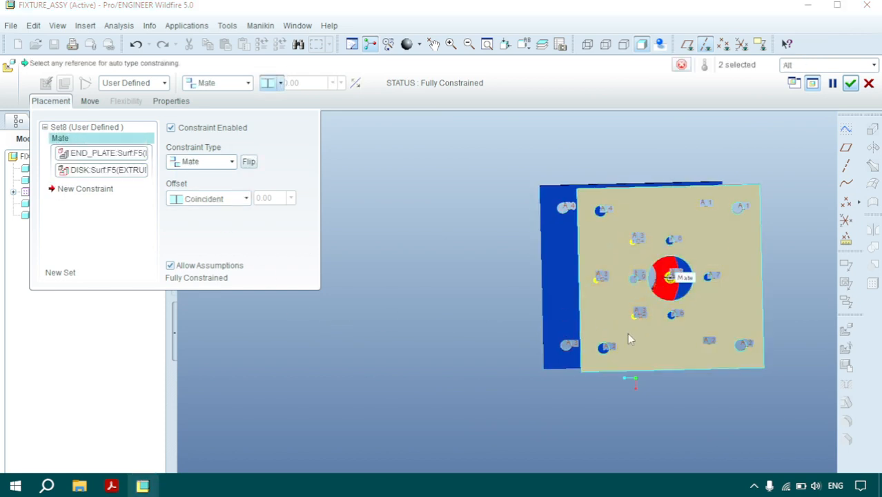
# Translate the second end plate in the view plane so it sits clear of the upper disk's bore
pyautogui.moveTo(649, 324); pyautogui.dragTo(693, 306, button='middle')
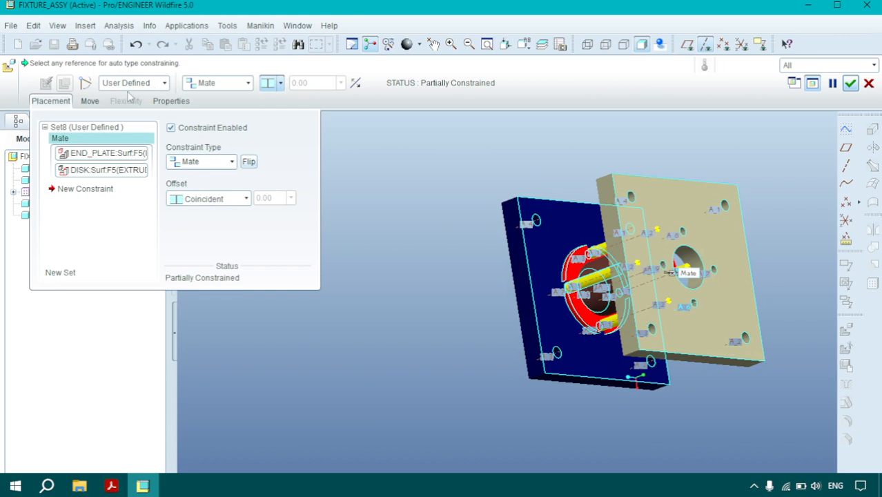
pyautogui.click(90, 101)
pyautogui.click(715, 303)
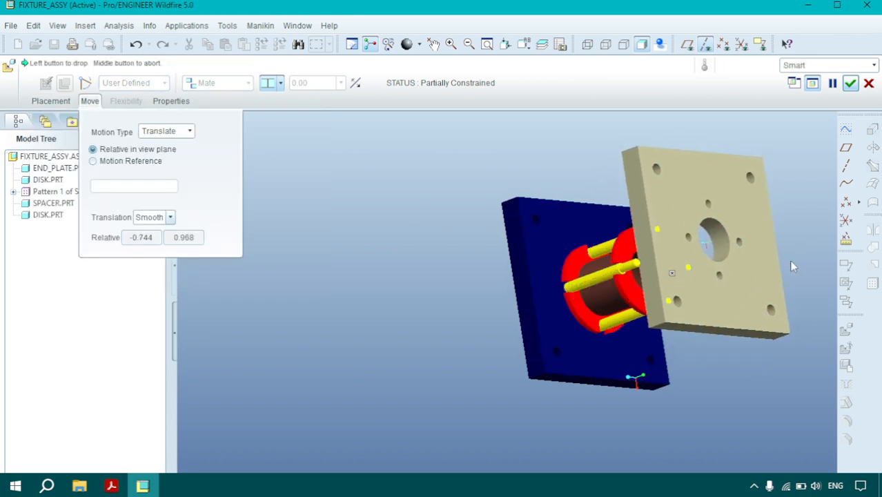
pyautogui.click(825, 269)
# Try to align the second end plate's central hole edge with the disk's central axis, and cancel the plate's placement
pyautogui.click(51, 101)
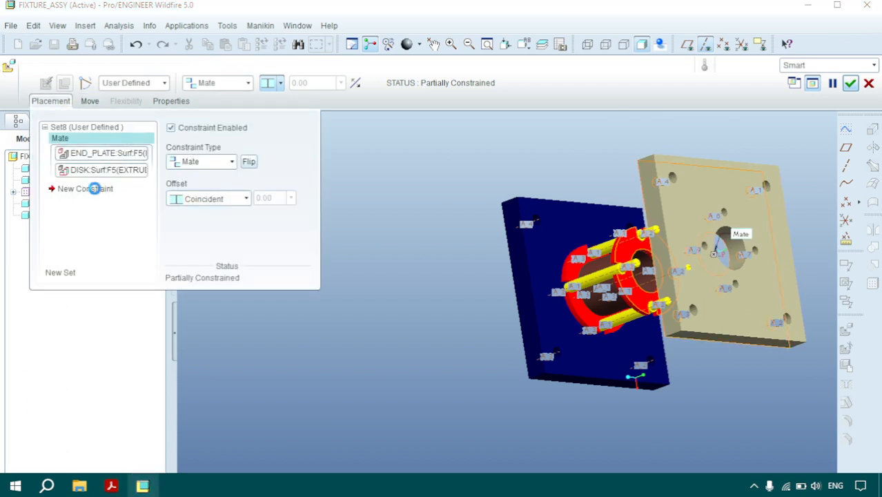
pyautogui.click(90, 188)
pyautogui.click(215, 163)
pyautogui.click(189, 199)
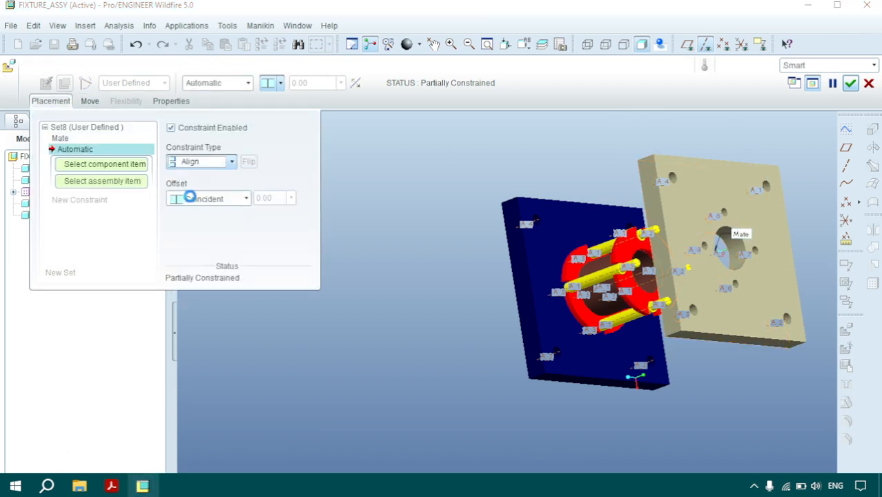
pyautogui.scroll(5, 731, 264)
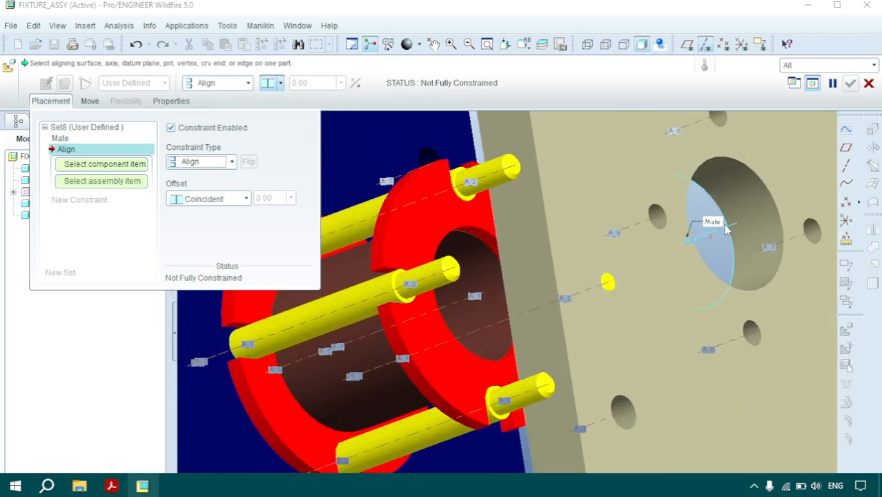
pyautogui.click(726, 230)
pyautogui.scroll(4, 452, 312)
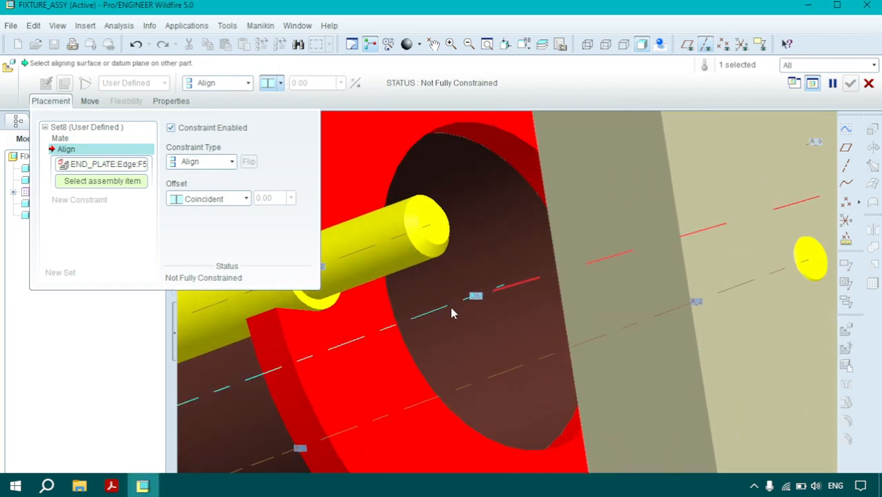
pyautogui.moveTo(471, 284); pyautogui.dragTo(518, 276, button='middle')
pyautogui.scroll(-4, 518, 278)
pyautogui.scroll(2, 491, 321)
pyautogui.moveTo(491, 321); pyautogui.dragTo(559, 308, button='middle')
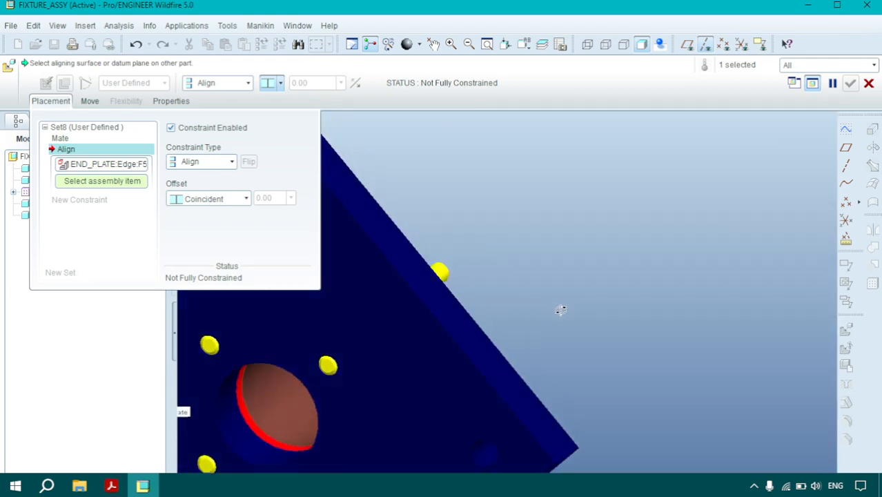
pyautogui.scroll(-2, 341, 395)
pyautogui.scroll(-3, 414, 382)
pyautogui.moveTo(415, 382); pyautogui.dragTo(367, 355, button='middle')
pyautogui.moveTo(368, 392)
pyautogui.mouseDown(button='middle')
pyautogui.moveTo(359, 389)
pyautogui.moveTo(361, 395)
pyautogui.mouseUp(button='middle')
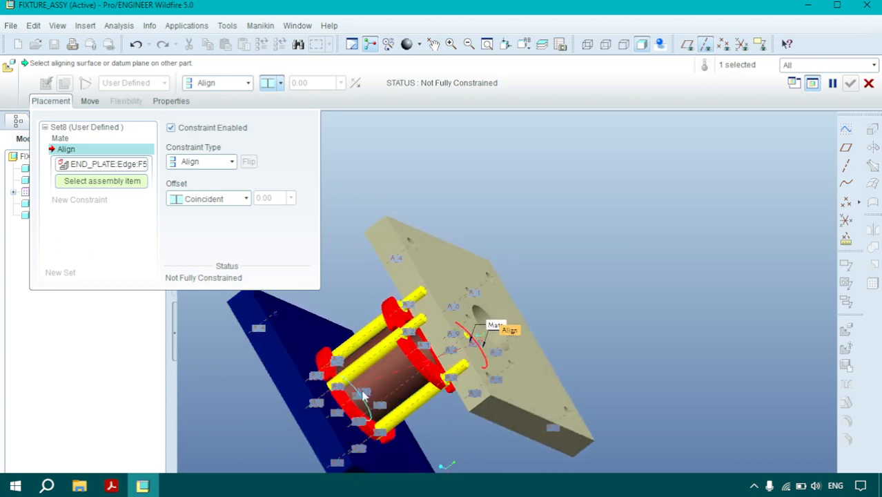
pyautogui.scroll(-2, 414, 367)
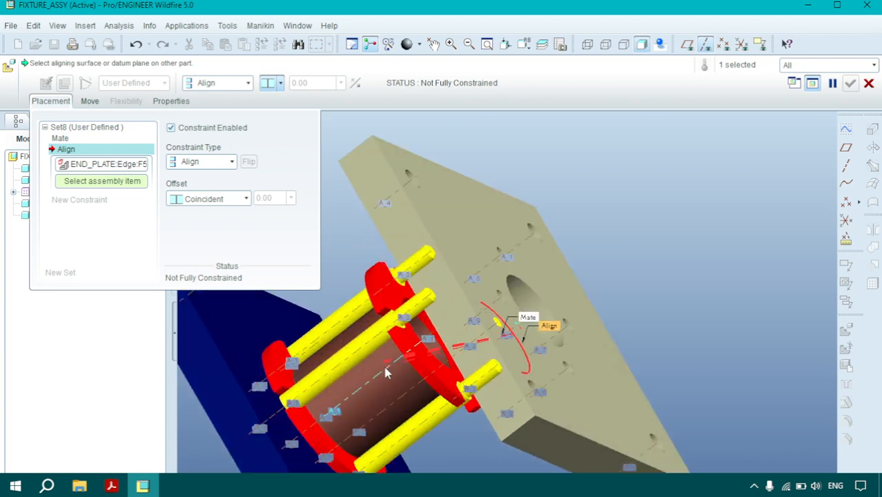
pyautogui.scroll(-1, 383, 377)
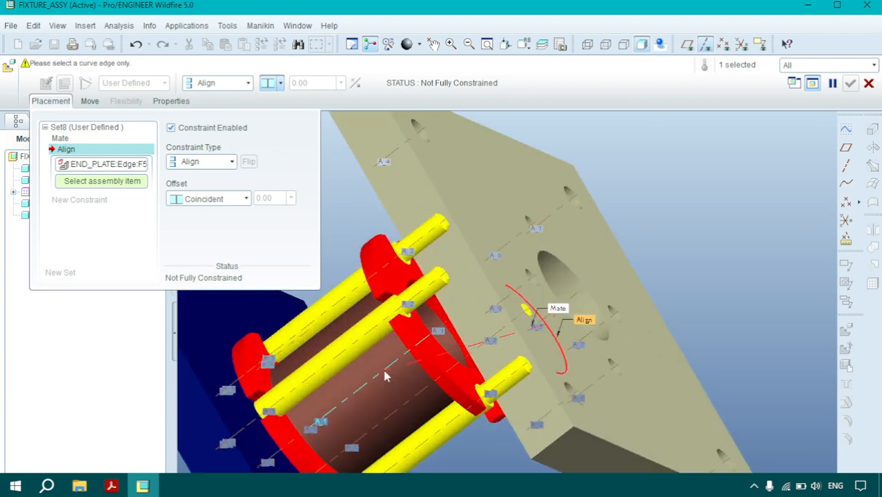
pyautogui.scroll(4, 507, 339)
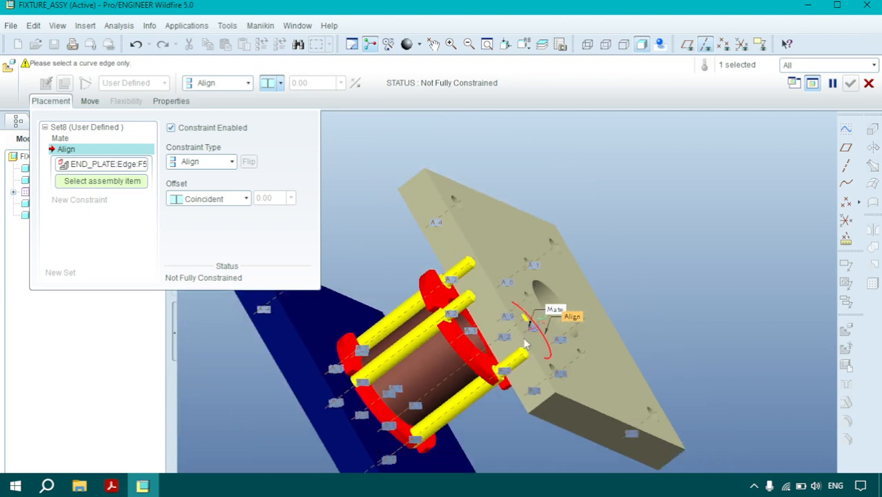
pyautogui.moveTo(508, 339)
pyautogui.mouseDown(button='middle')
pyautogui.moveTo(423, 344)
pyautogui.moveTo(512, 343)
pyautogui.mouseUp(button='middle')
pyautogui.scroll(-4, 511, 343)
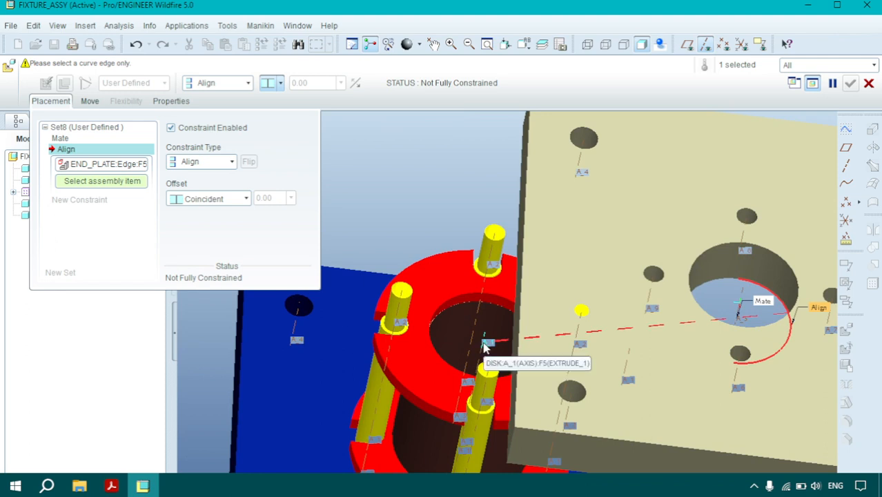
pyautogui.scroll(-3, 484, 347)
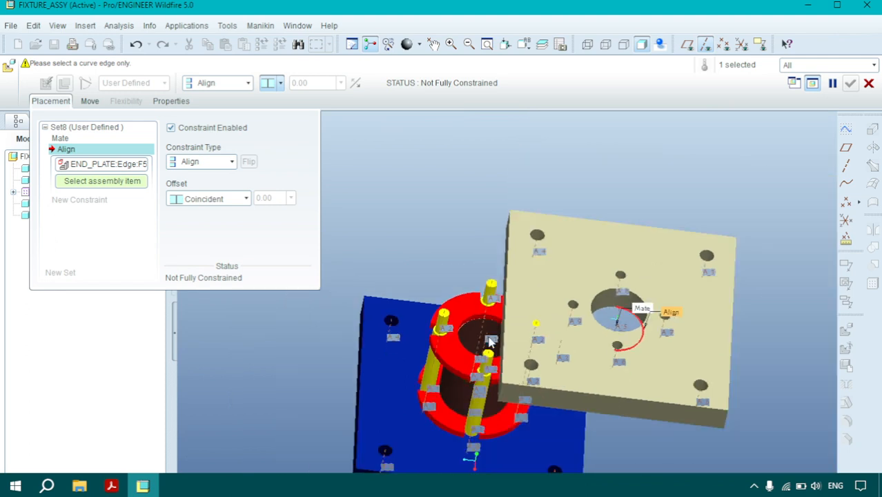
pyautogui.click(869, 83)
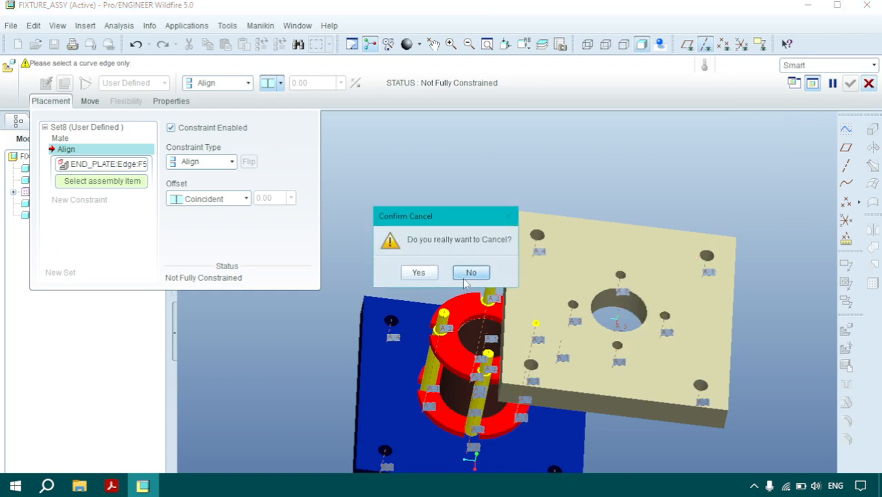
pyautogui.click(423, 275)
# Restore the default orientation and insert another end_plate.prt into the assembly
pyautogui.scroll(5, 517, 268)
pyautogui.moveTo(519, 272); pyautogui.dragTo(526, 339, button='middle')
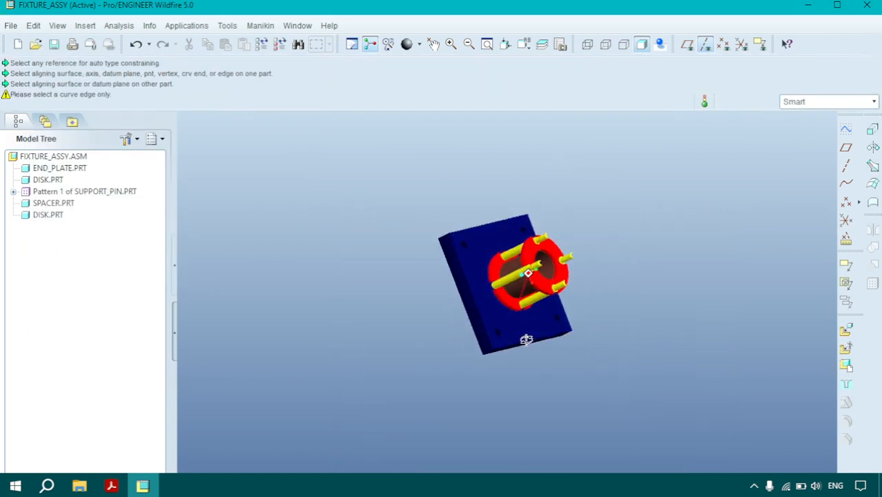
pyautogui.click(524, 44)
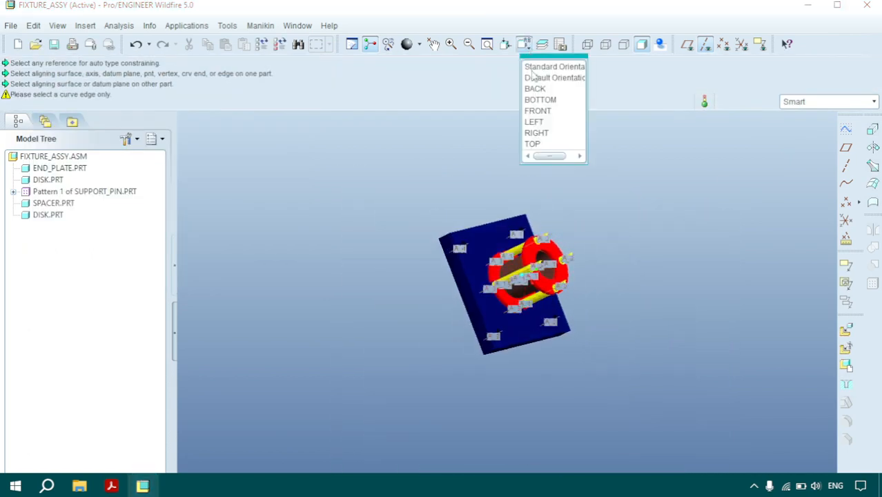
pyautogui.click(534, 78)
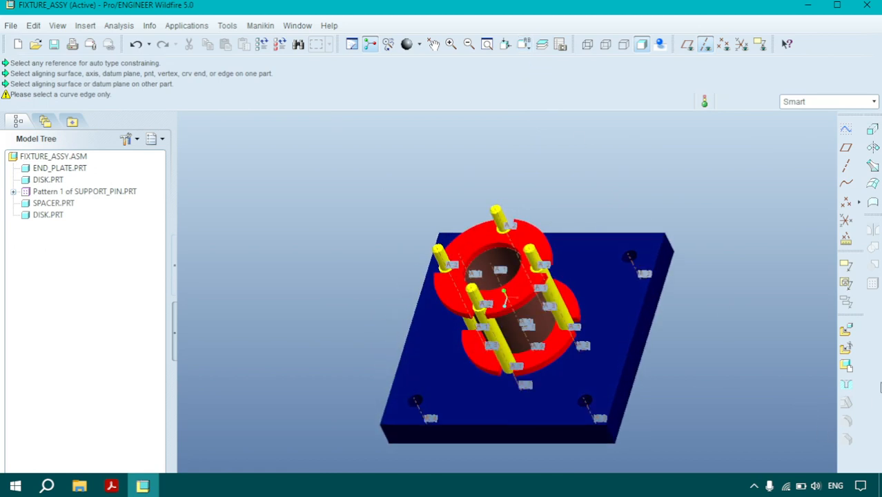
pyautogui.click(849, 331)
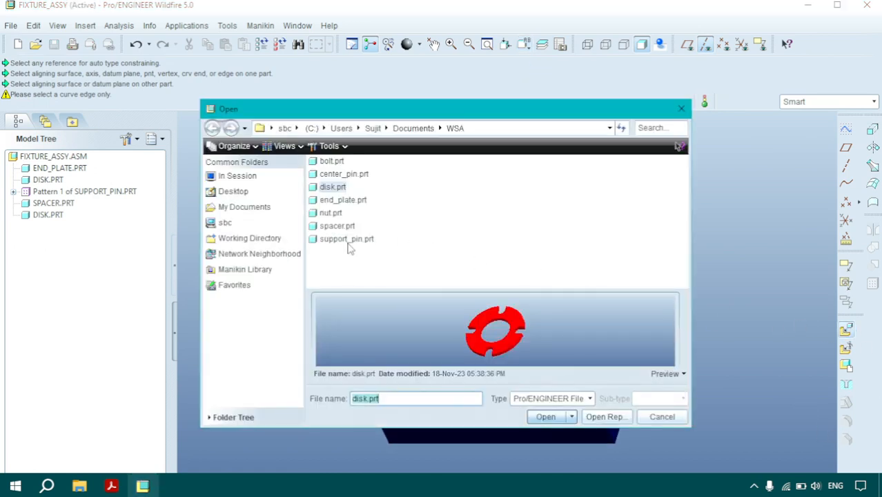
pyautogui.click(333, 202)
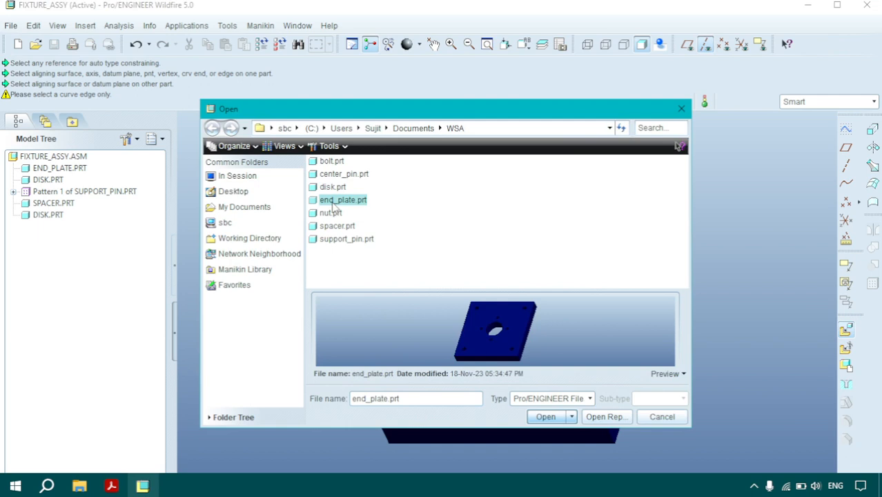
pyautogui.click(545, 417)
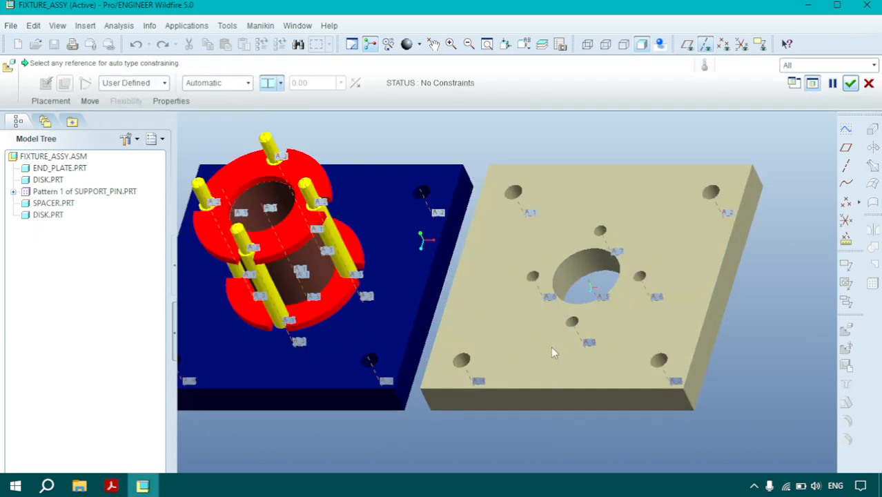
# Align the second end plate's central hole axis with the spacer's central axis
pyautogui.scroll(-3, 551, 352)
pyautogui.click(66, 102)
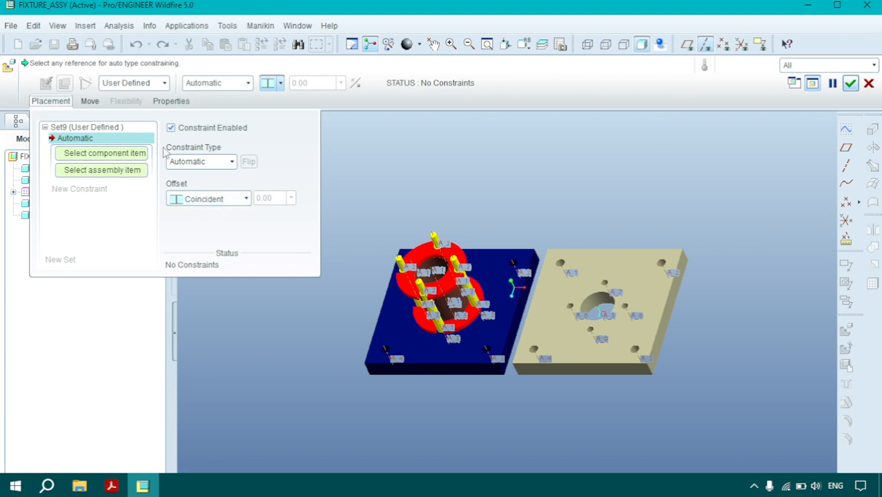
pyautogui.click(188, 161)
pyautogui.click(189, 200)
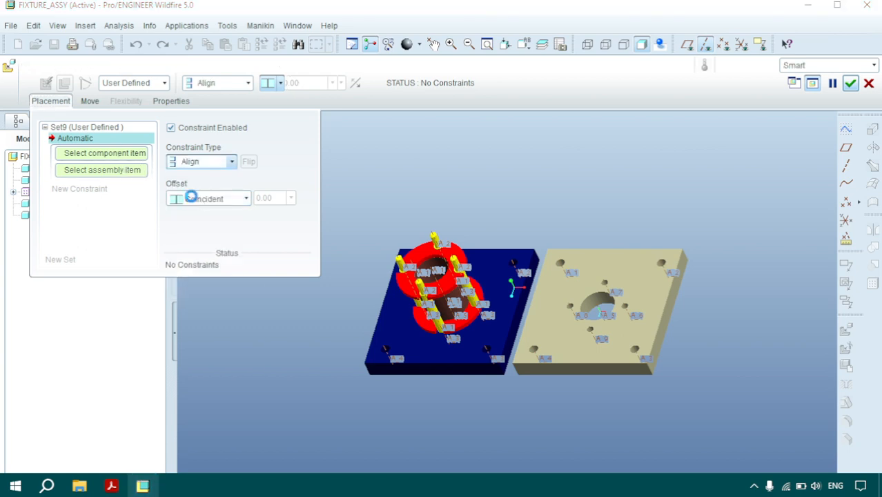
pyautogui.scroll(3, 608, 314)
pyautogui.click(595, 319)
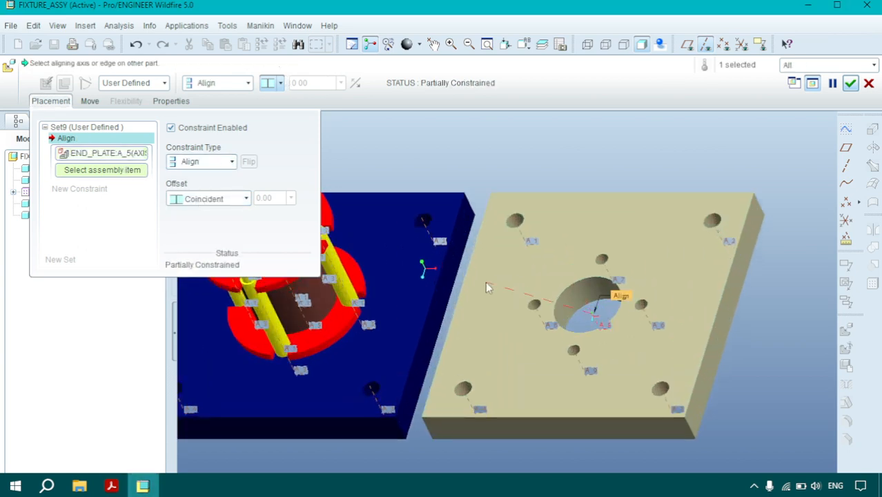
pyautogui.scroll(-5, 486, 282)
pyautogui.scroll(5, 467, 276)
pyautogui.click(467, 276)
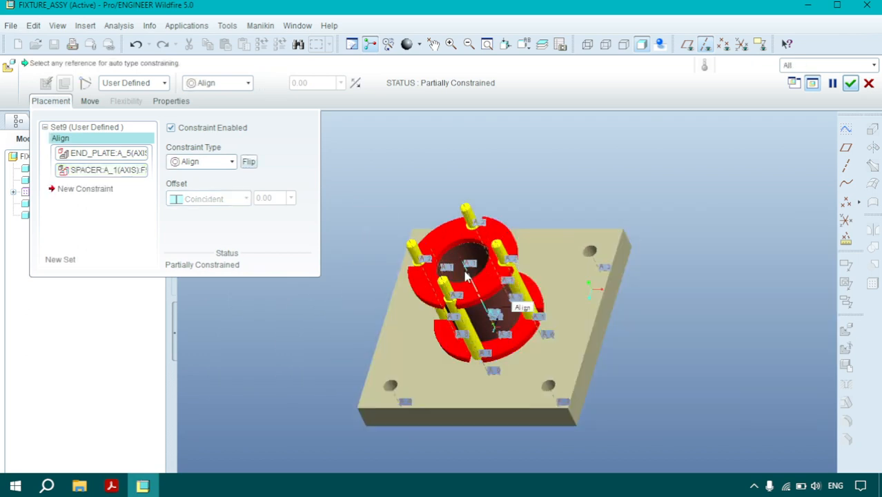
# Translate the second end plate along the aligned axis so it sits clear above the upper disk and support pins
pyautogui.click(90, 101)
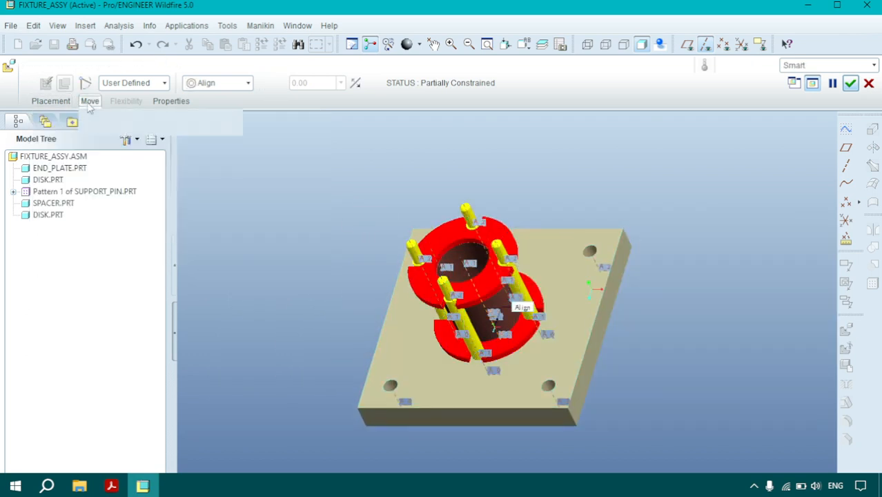
pyautogui.click(482, 358)
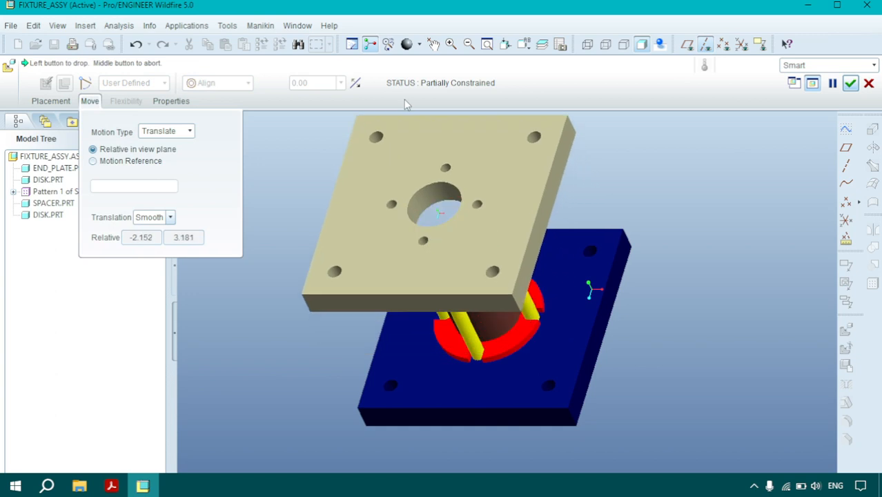
pyautogui.click(393, 138)
pyautogui.moveTo(393, 143)
pyautogui.mouseDown(button='middle')
pyautogui.moveTo(418, 154)
pyautogui.moveTo(395, 158)
pyautogui.mouseUp(button='middle')
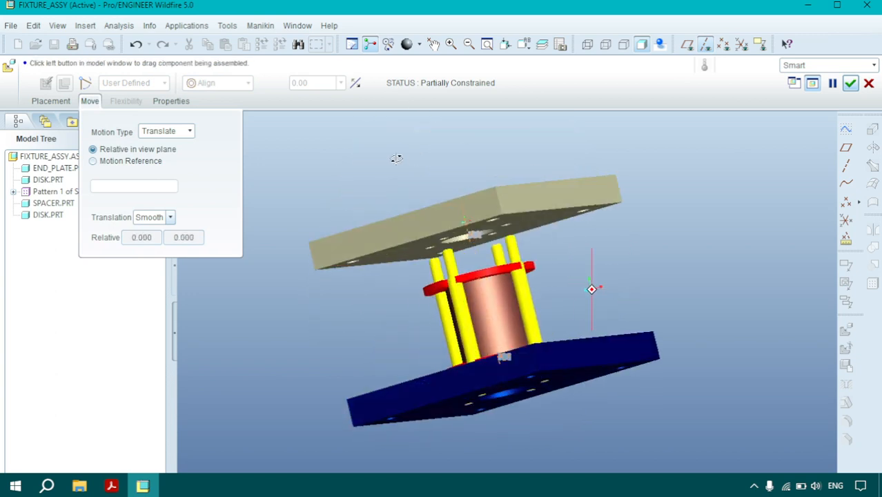
# Mate the second end plate's lower face coincident with the upper disk's top face and accept the placement
pyautogui.click(66, 102)
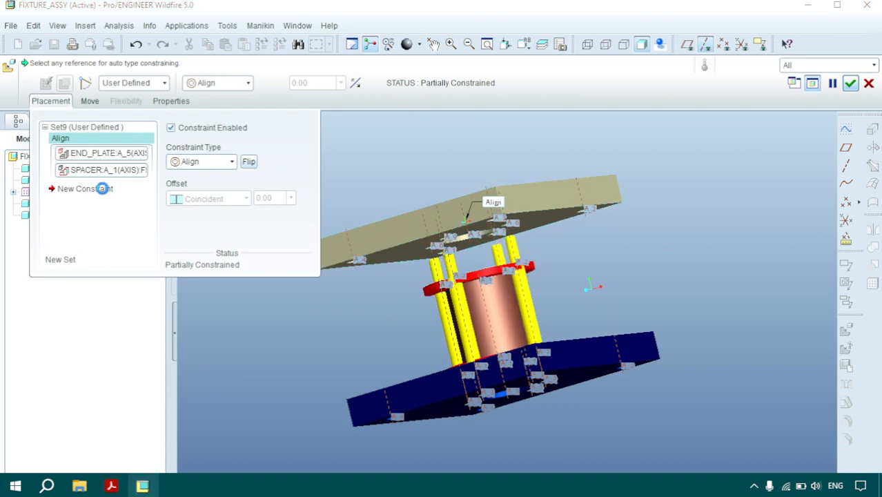
pyautogui.click(104, 188)
pyautogui.click(228, 162)
pyautogui.click(188, 187)
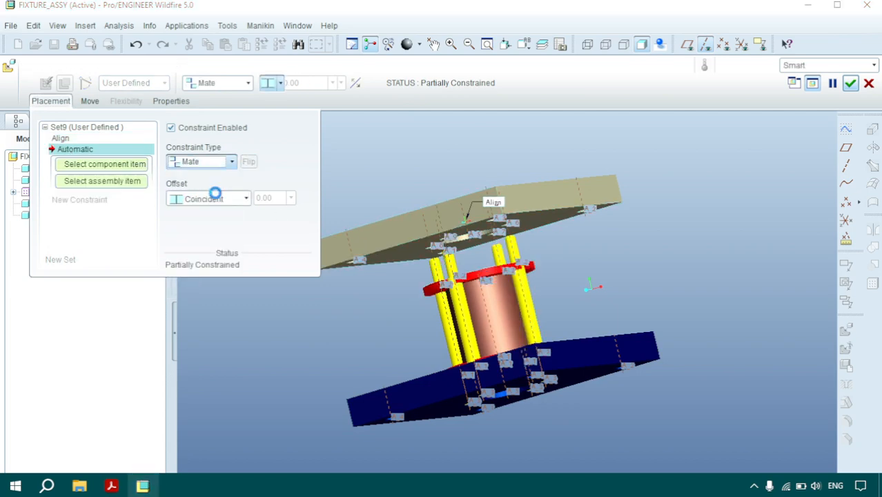
pyautogui.scroll(4, 629, 254)
pyautogui.click(471, 183)
pyautogui.moveTo(472, 182); pyautogui.dragTo(421, 239, button='middle')
pyautogui.click(377, 279)
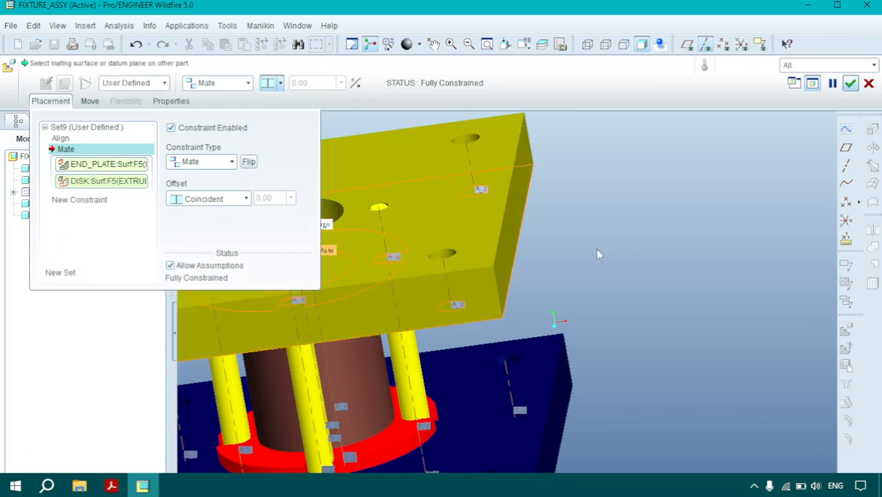
pyautogui.scroll(-5, 599, 252)
pyautogui.moveTo(618, 277); pyautogui.dragTo(640, 282, button='middle')
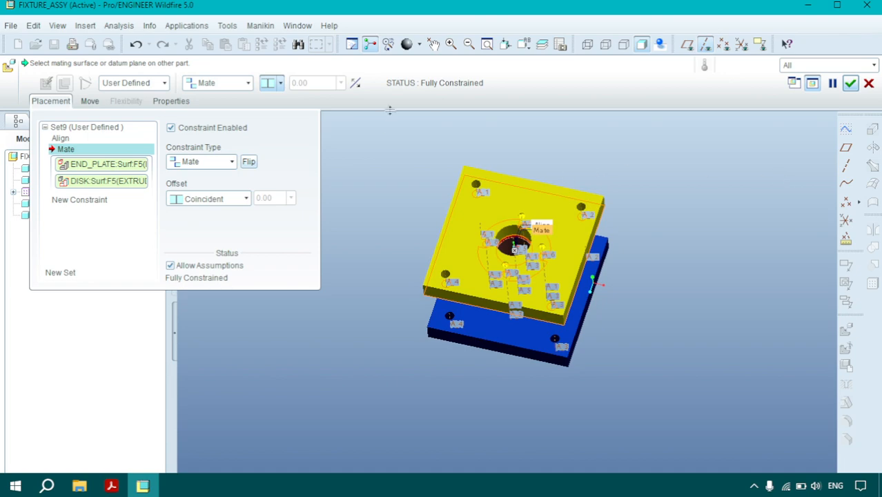
pyautogui.click(854, 86)
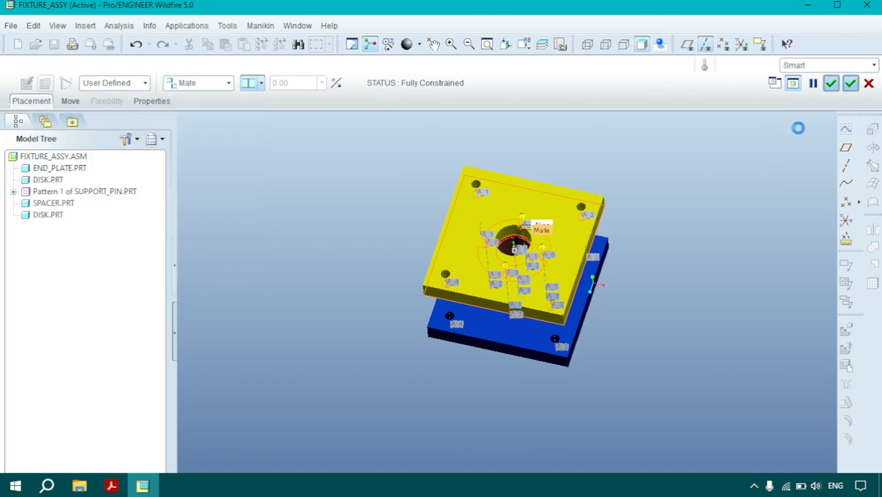
# Inspect the placed end plate, and consult the center pin and assembly views in the PDF drawing in Adobe Acrobat Reader
pyautogui.scroll(3, 588, 254)
pyautogui.scroll(-2, 573, 249)
pyautogui.scroll(2, 514, 242)
pyautogui.scroll(1, 510, 237)
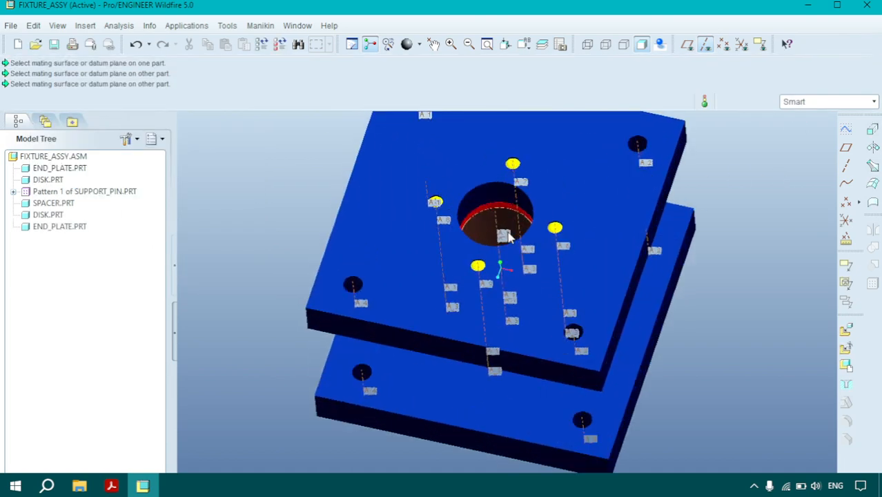
pyautogui.click(111, 486)
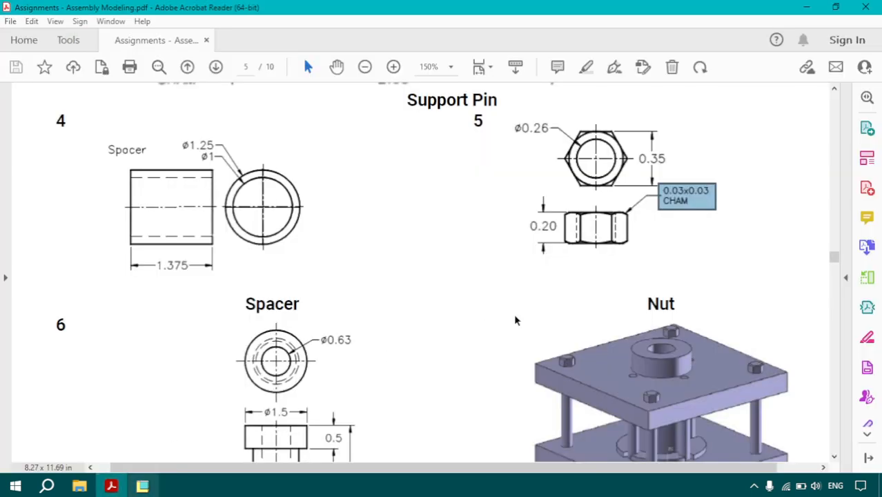
pyautogui.scroll(-5, 649, 345)
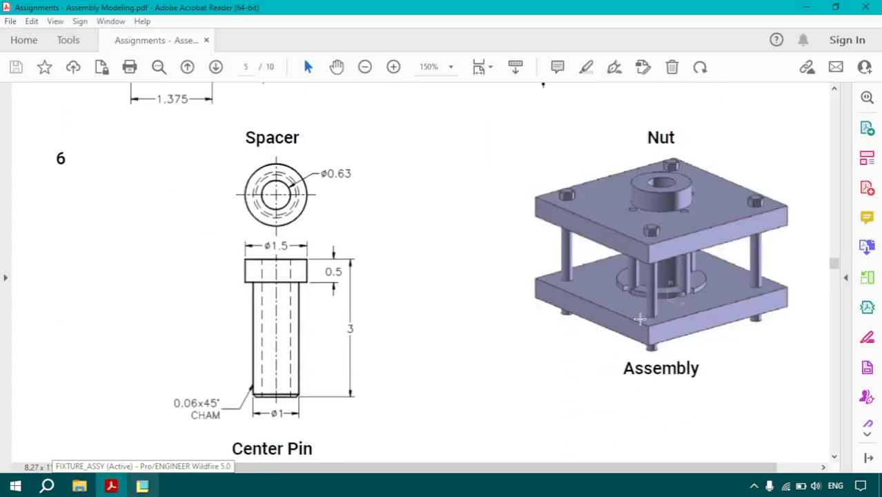
pyautogui.click(158, 480)
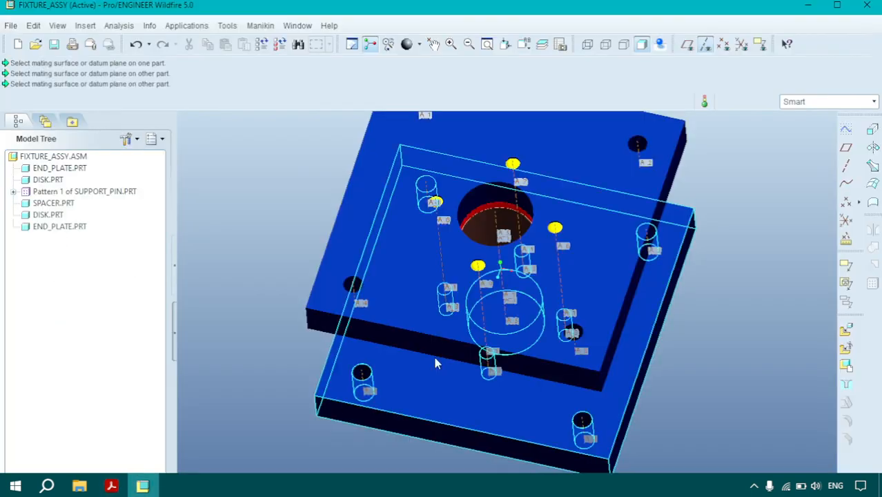
# Insert center_pin.prt into the assembly
pyautogui.click(846, 346)
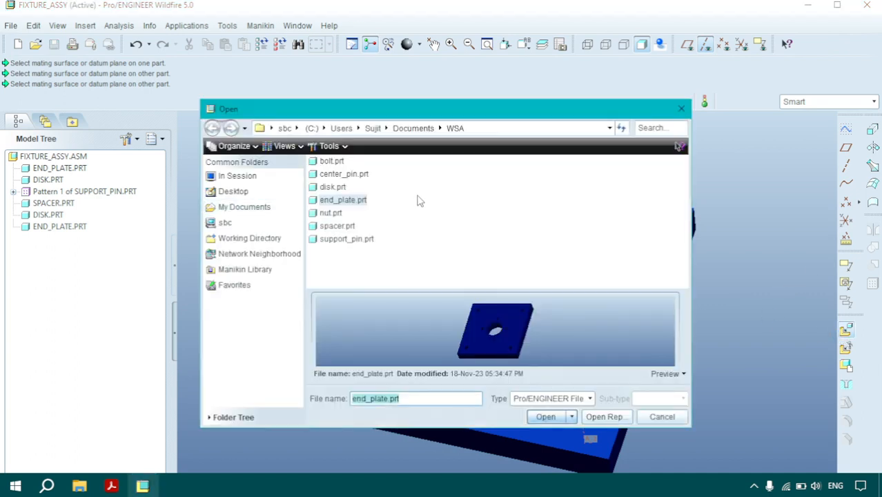
pyautogui.click(335, 227)
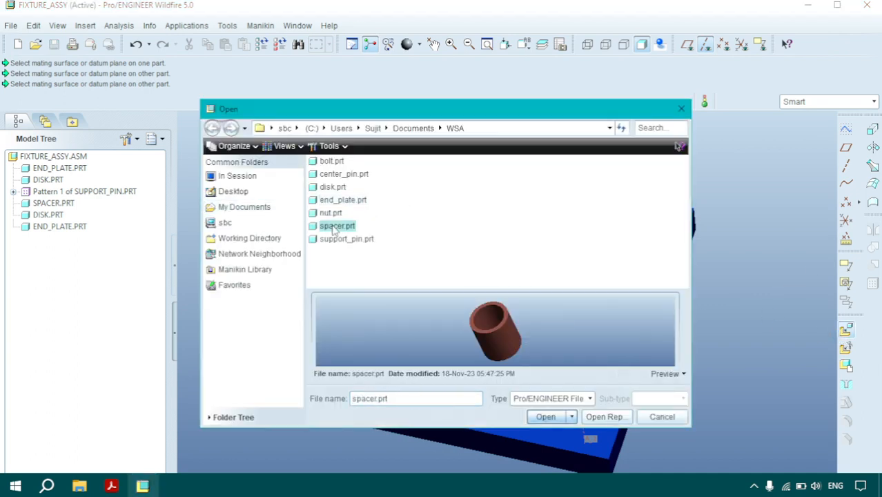
pyautogui.click(327, 174)
pyautogui.click(545, 417)
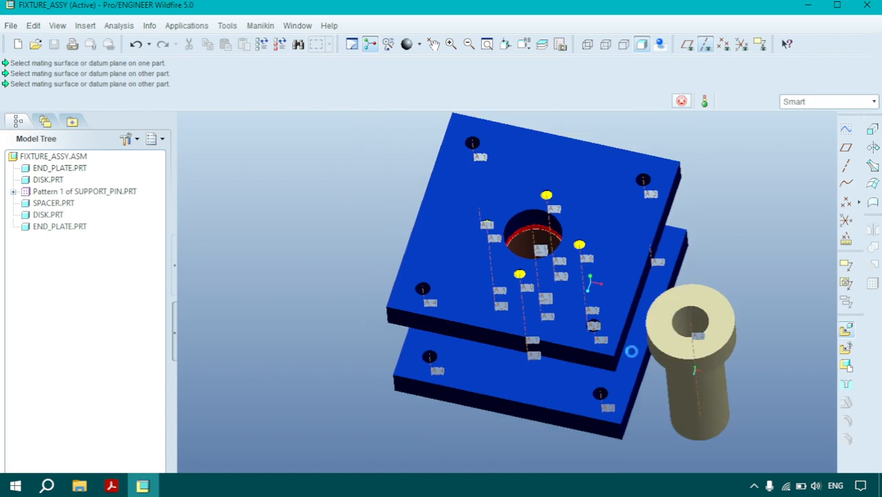
# Align the center pin's axis with the upper end plate's central hole axis
pyautogui.scroll(-2, 535, 330)
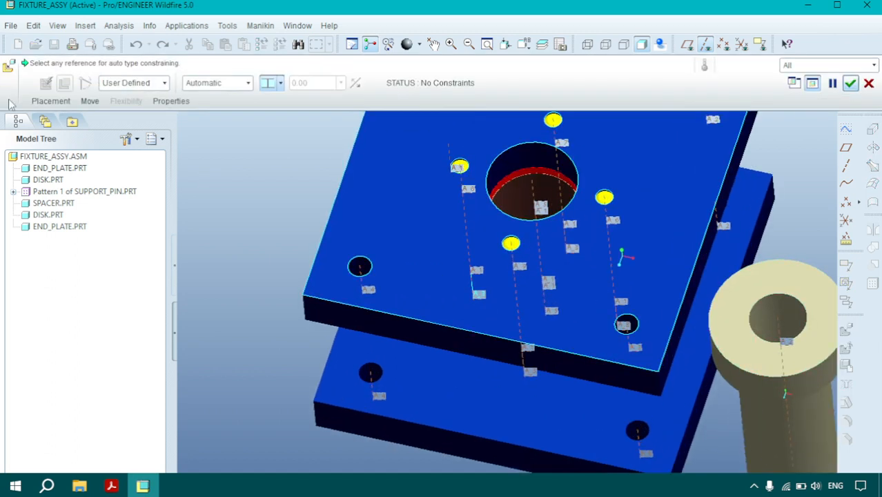
pyautogui.click(51, 101)
pyautogui.click(201, 161)
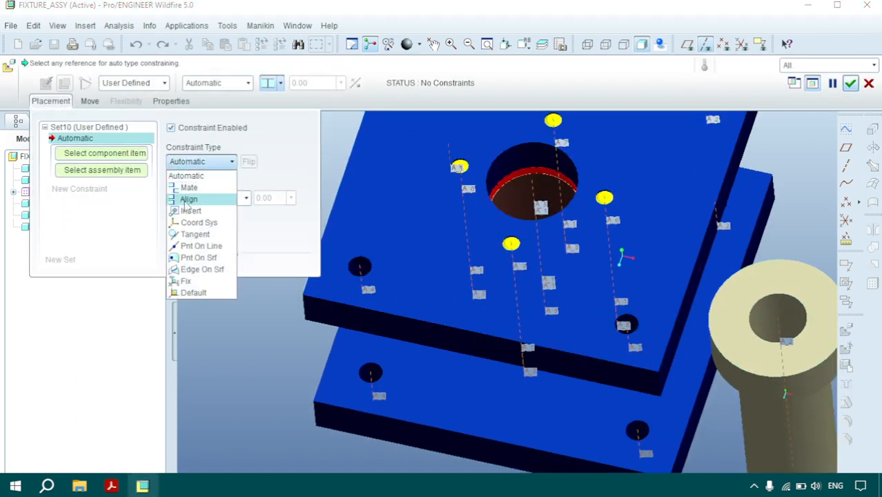
pyautogui.click(188, 200)
pyautogui.click(780, 325)
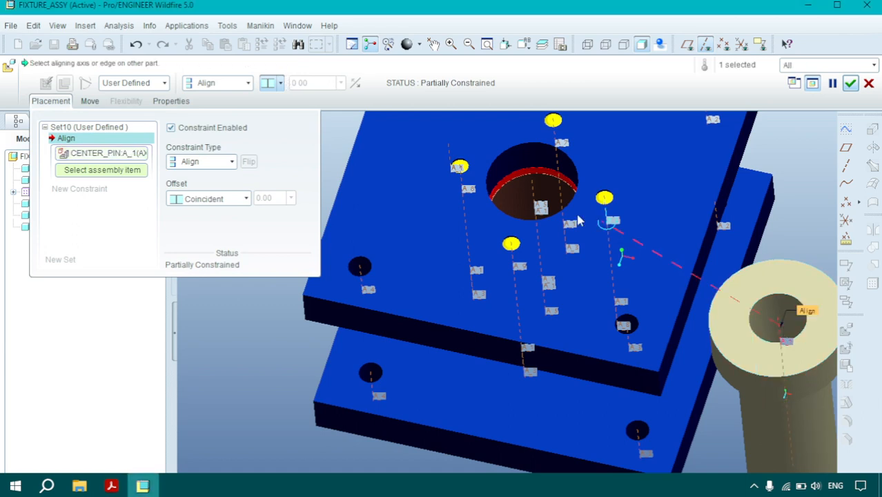
pyautogui.click(537, 197)
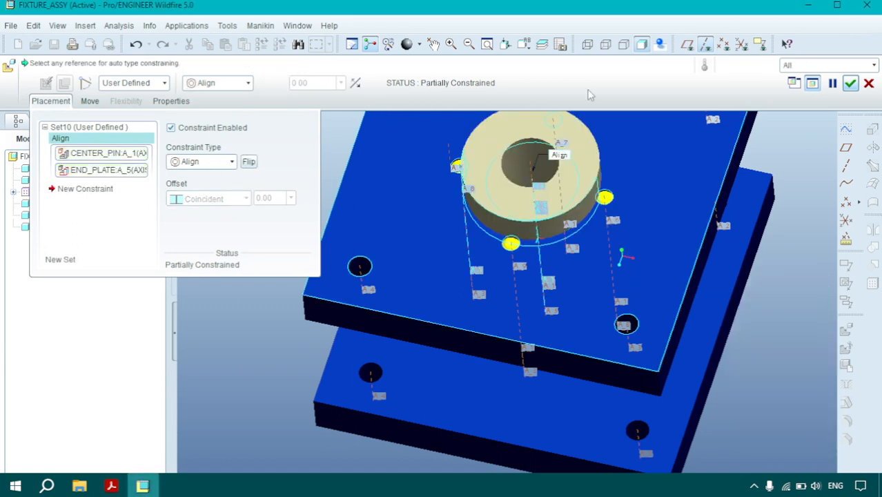
# Translate the center pin upward along its axis so its head's underside sits clear above the upper end plate
pyautogui.click(90, 101)
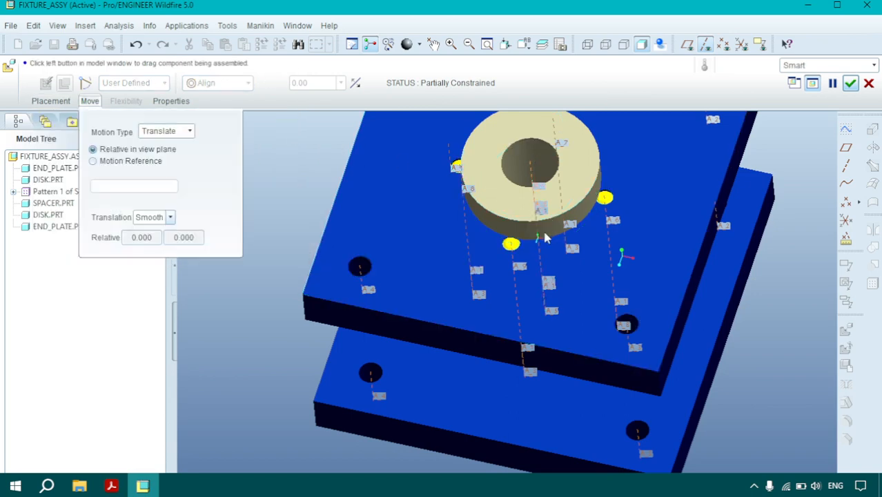
pyautogui.click(531, 153)
pyautogui.click(522, 129)
pyautogui.moveTo(522, 129); pyautogui.dragTo(538, 212, button='middle')
pyautogui.click(535, 243)
pyautogui.click(543, 176)
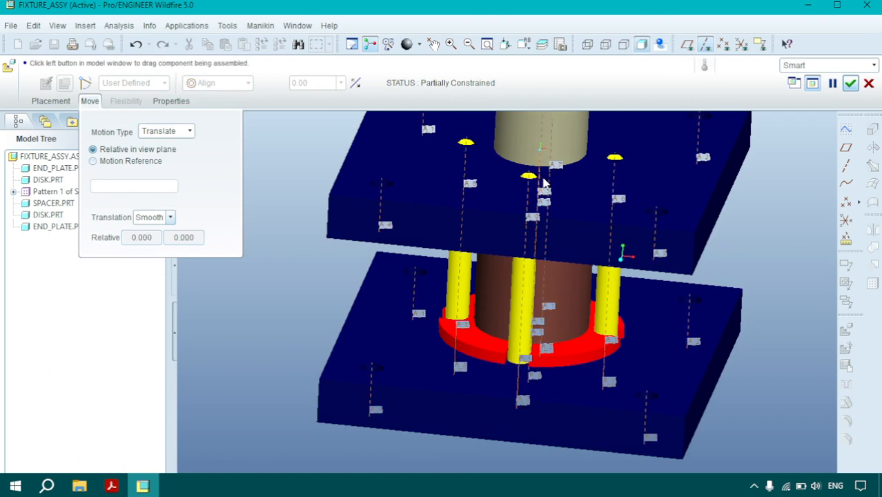
pyautogui.scroll(4, 544, 181)
pyautogui.scroll(-3, 544, 167)
pyautogui.scroll(-2, 544, 171)
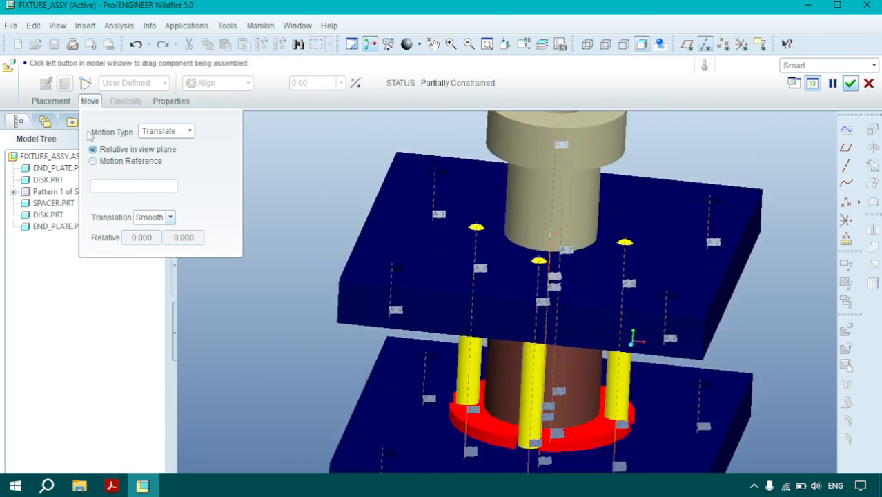
# Mate the underside of the center pin's head coincident with the upper end plate's top face and accept the placement
pyautogui.click(65, 103)
pyautogui.click(178, 163)
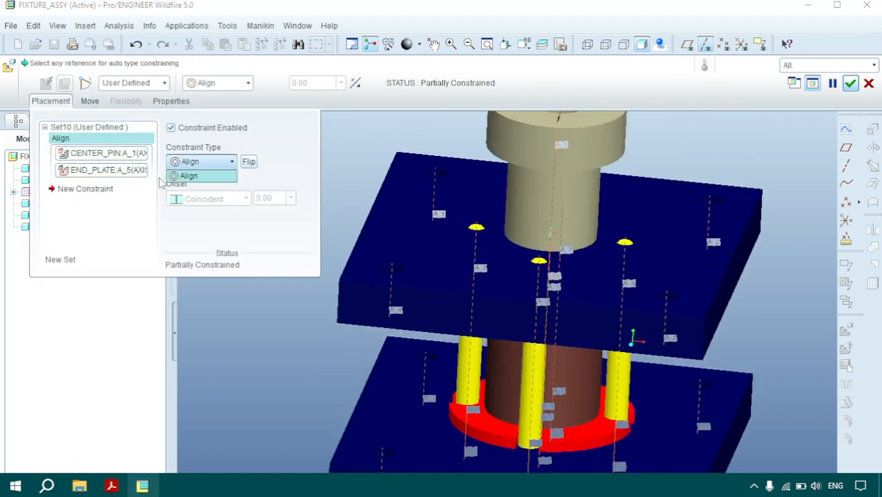
pyautogui.click(87, 186)
pyautogui.click(76, 188)
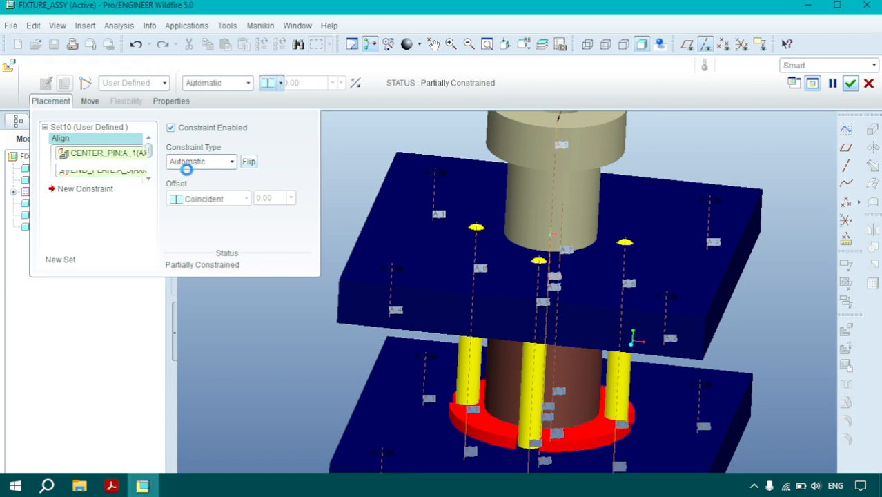
pyautogui.click(197, 163)
pyautogui.click(191, 187)
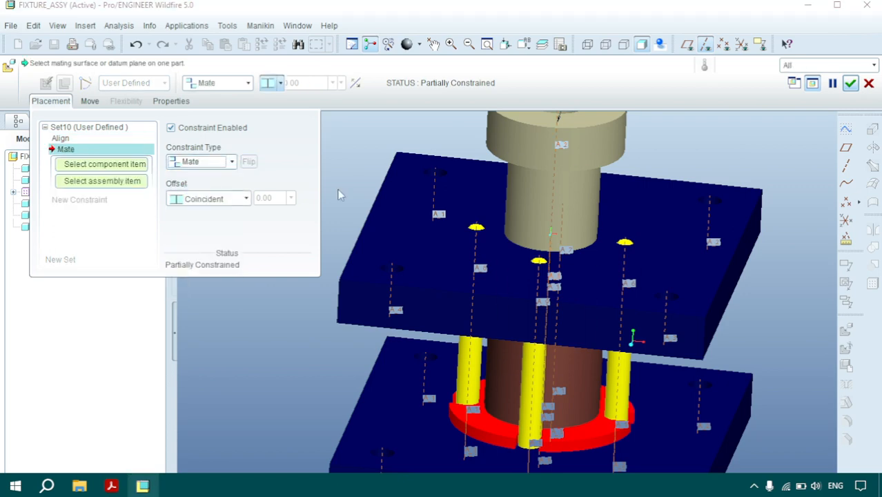
pyautogui.moveTo(601, 183); pyautogui.dragTo(629, 294, button='middle')
pyautogui.click(607, 144)
pyautogui.click(663, 257)
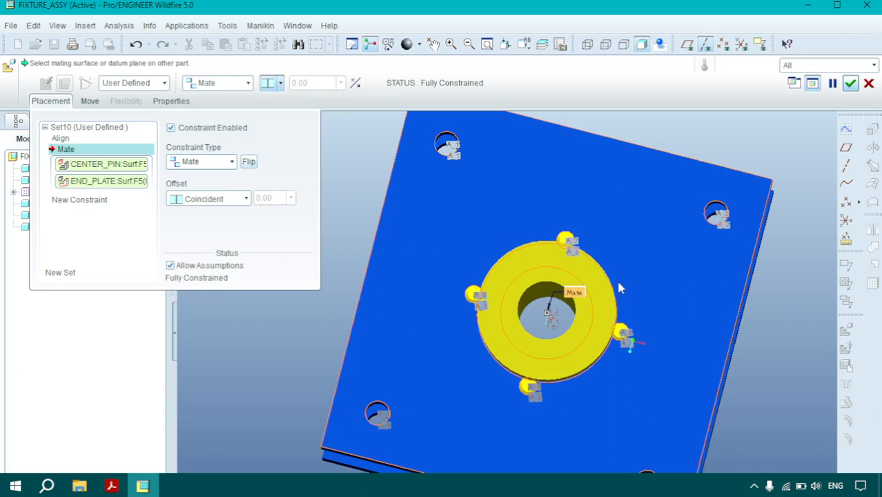
pyautogui.scroll(-4, 621, 282)
pyautogui.middleClick(740, 315)
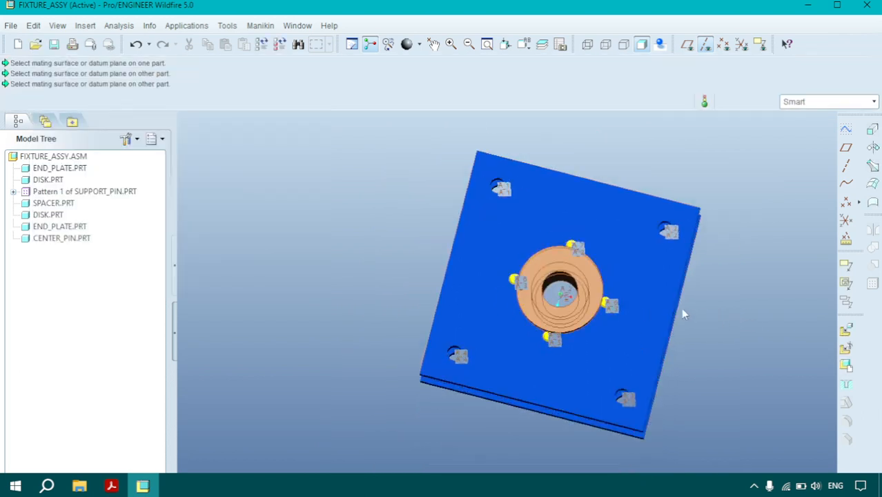
# Insert bolt.prt into the assembly
pyautogui.moveTo(642, 297)
pyautogui.mouseDown(button='middle')
pyautogui.moveTo(632, 317)
pyautogui.moveTo(634, 294)
pyautogui.mouseUp(button='middle')
pyautogui.moveTo(490, 269); pyautogui.dragTo(481, 224, button='middle')
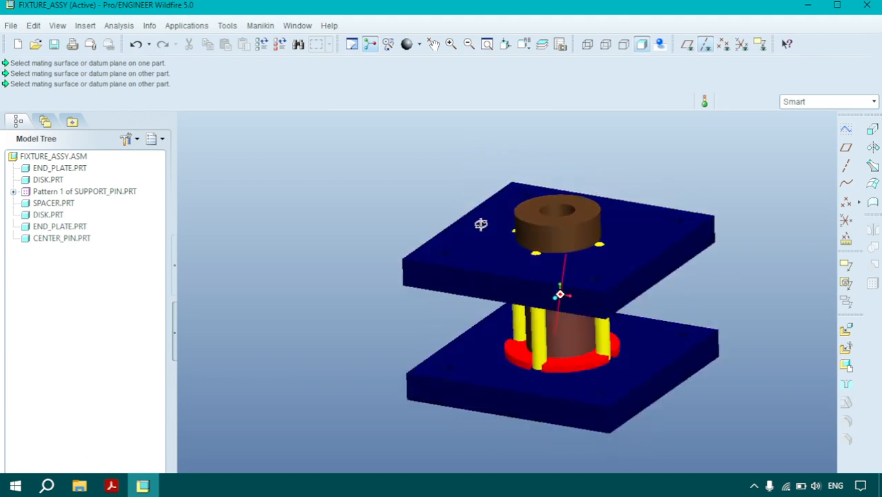
pyautogui.click(113, 487)
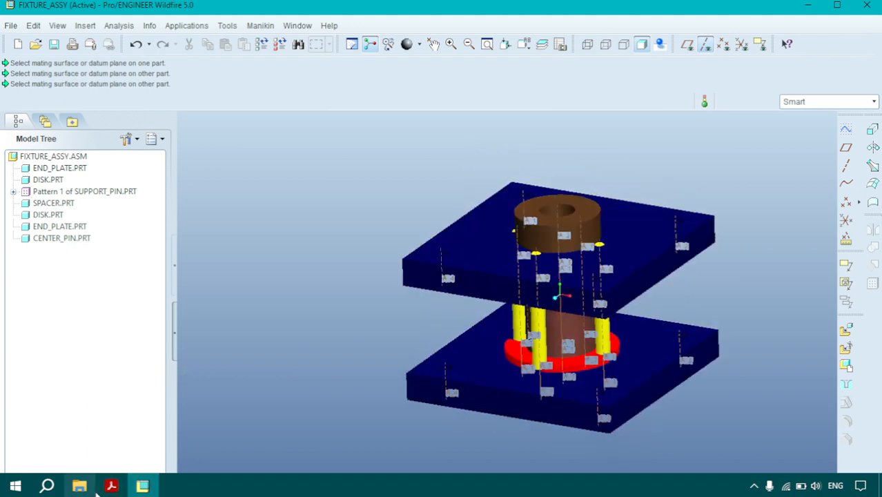
pyautogui.click(143, 487)
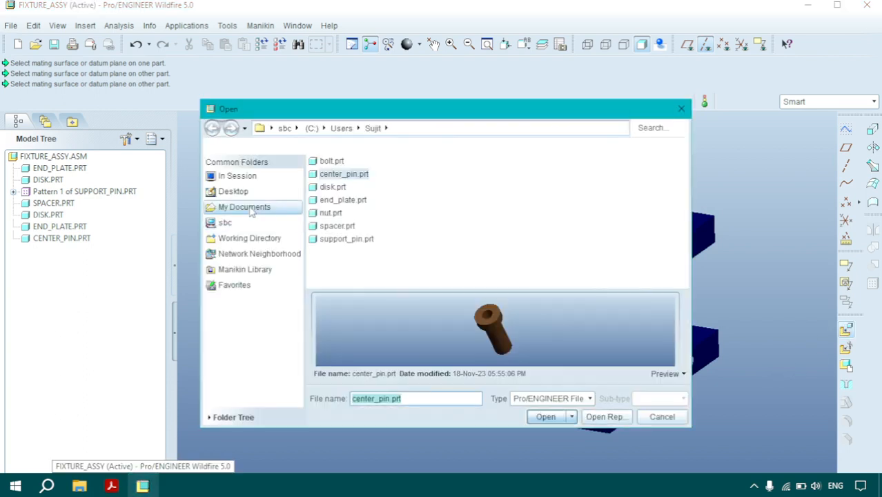
pyautogui.click(331, 161)
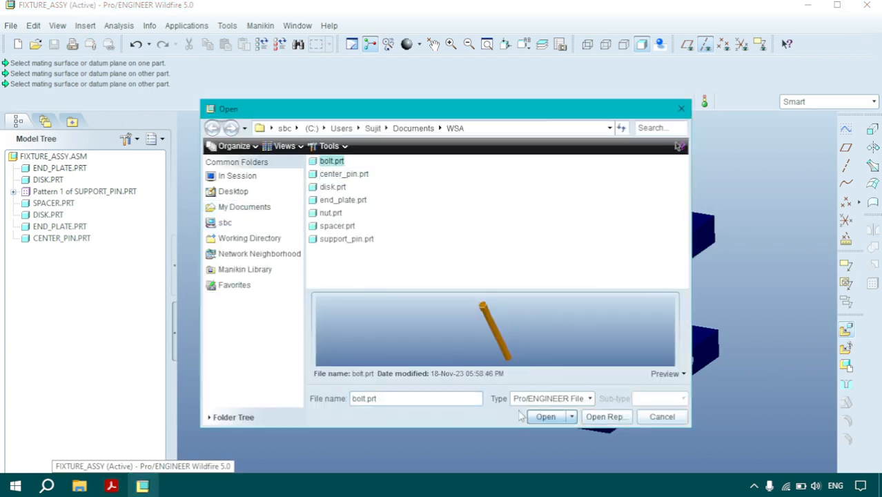
pyautogui.click(545, 417)
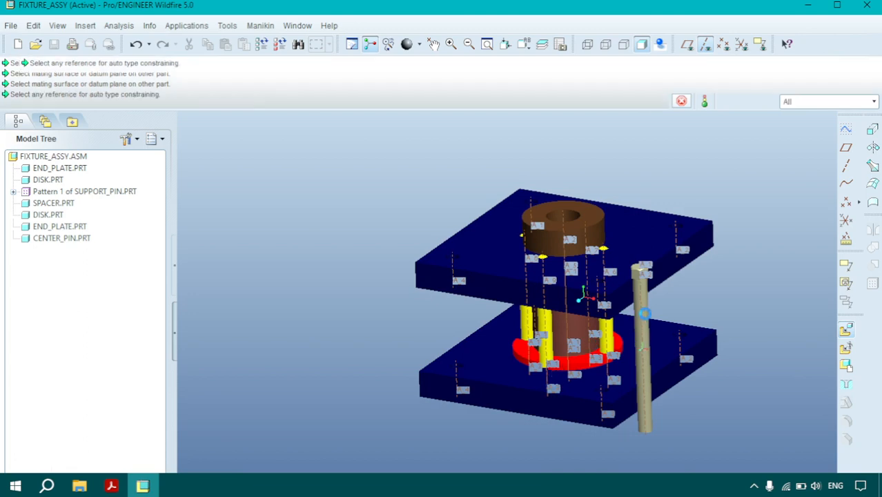
# Align the bolt's axis with the axis of the upper end plate's front corner hole
pyautogui.scroll(-5, 570, 332)
pyautogui.moveTo(597, 250); pyautogui.dragTo(610, 308, button='middle')
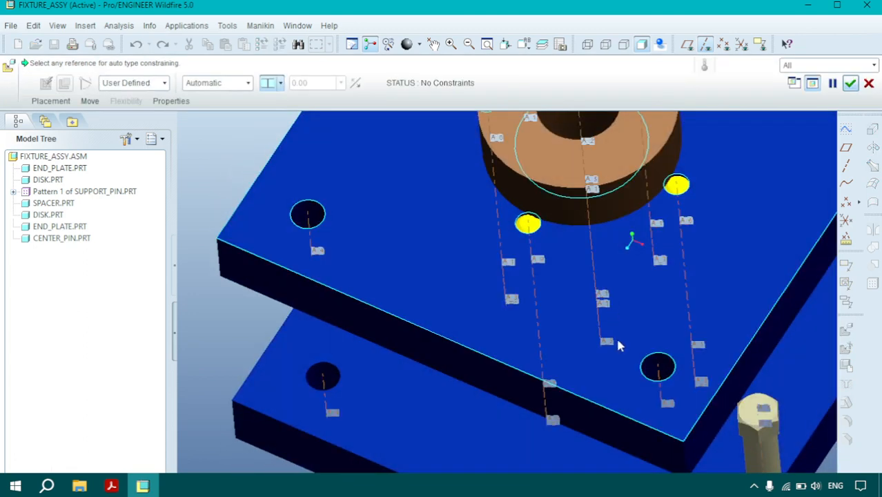
pyautogui.scroll(3, 552, 319)
pyautogui.scroll(-2, 645, 394)
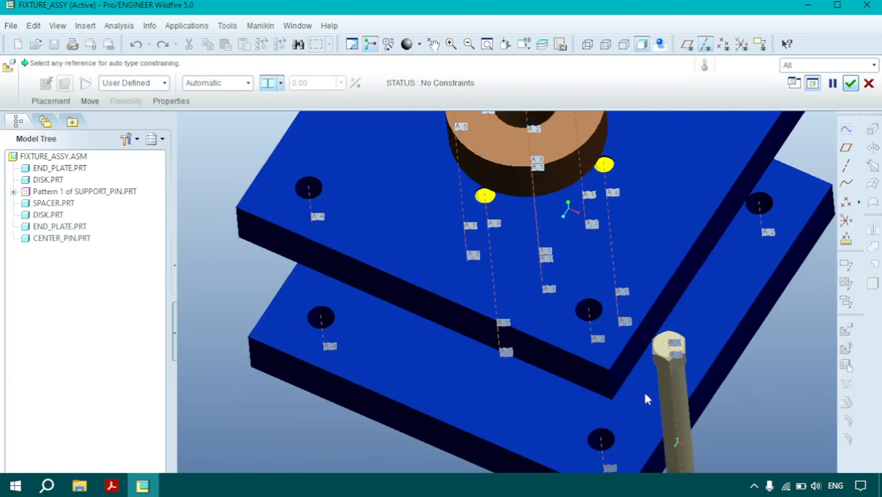
pyautogui.click(50, 101)
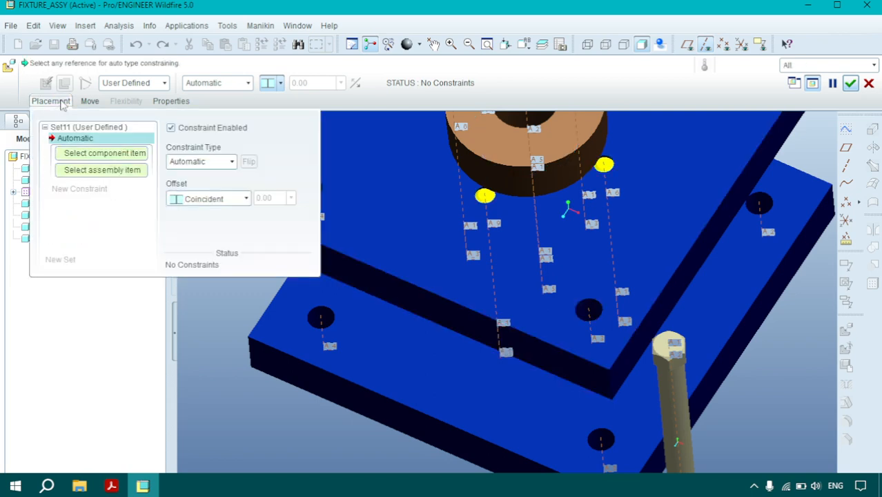
pyautogui.click(218, 166)
pyautogui.click(197, 199)
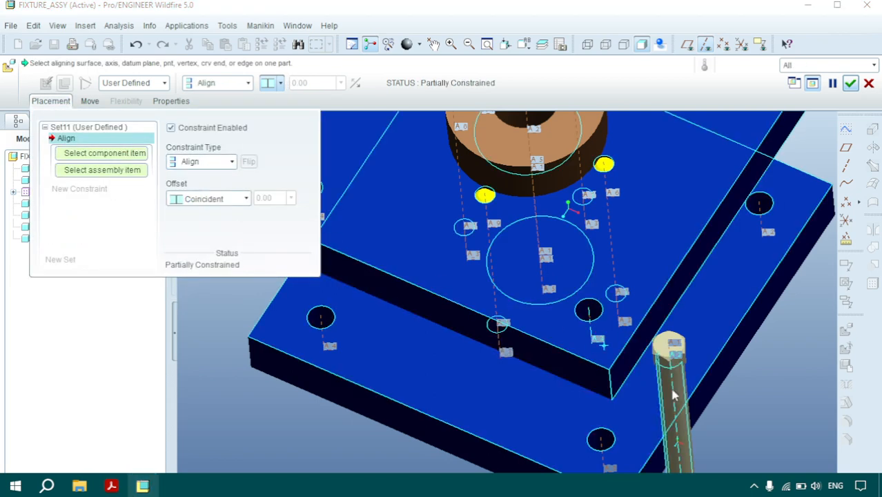
pyautogui.scroll(5, 669, 386)
pyautogui.click(672, 380)
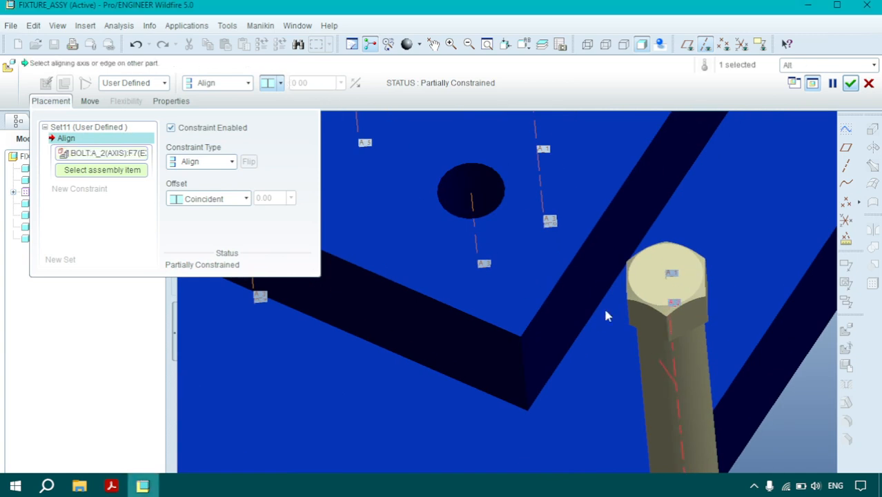
pyautogui.click(475, 217)
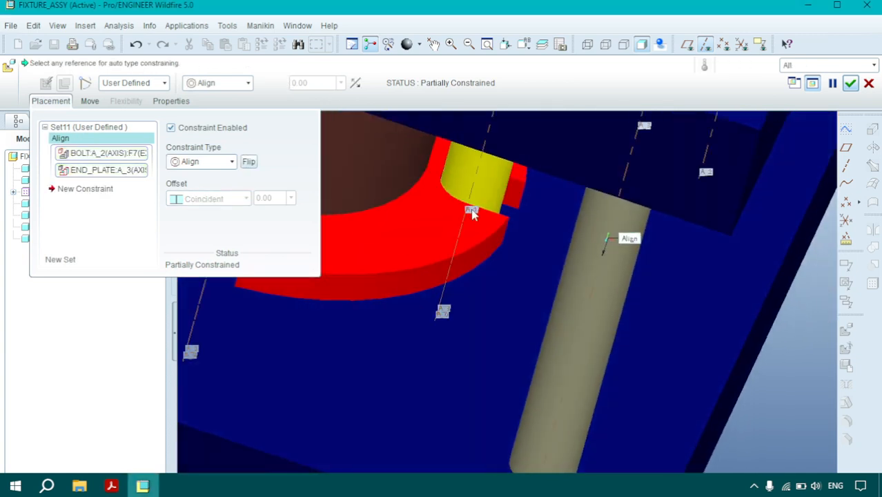
# Mate the underside of the bolt's head coincident with the upper end plate's top face and accept the placement
pyautogui.scroll(5, 483, 231)
pyautogui.moveTo(499, 245); pyautogui.dragTo(475, 184, button='middle')
pyautogui.scroll(4, 501, 297)
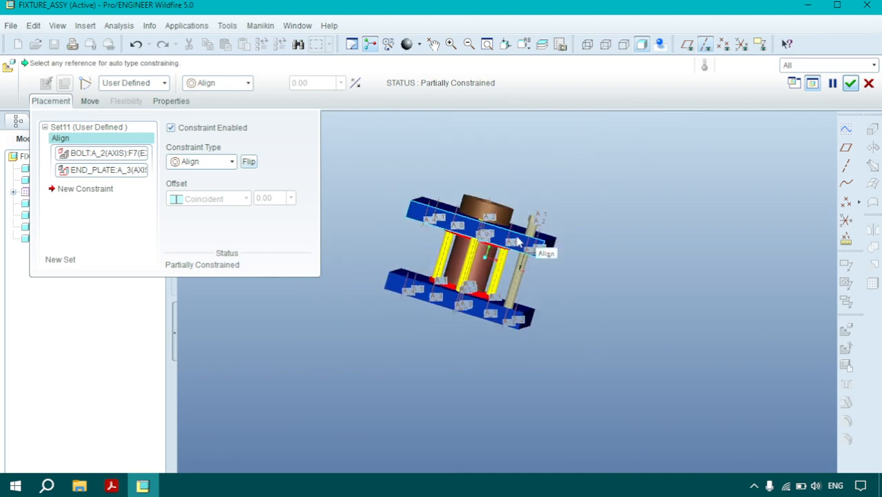
pyautogui.scroll(-3, 522, 247)
pyautogui.click(86, 189)
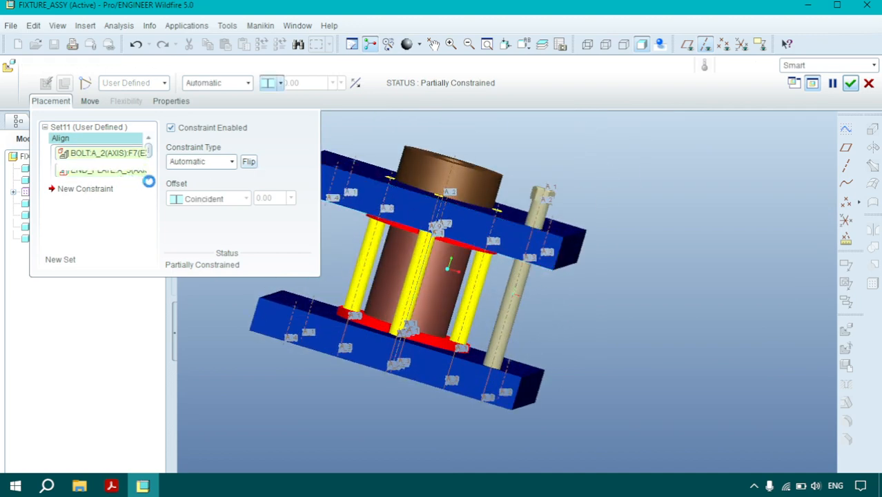
pyautogui.click(204, 163)
pyautogui.click(192, 187)
pyautogui.scroll(-5, 499, 219)
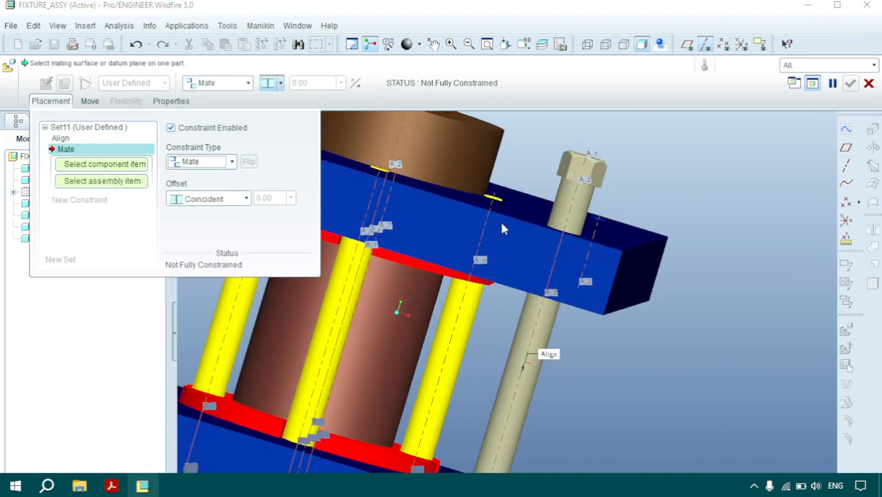
pyautogui.moveTo(614, 172); pyautogui.dragTo(632, 177, button='middle')
pyautogui.scroll(-2, 664, 137)
pyautogui.click(656, 129)
pyautogui.click(592, 376)
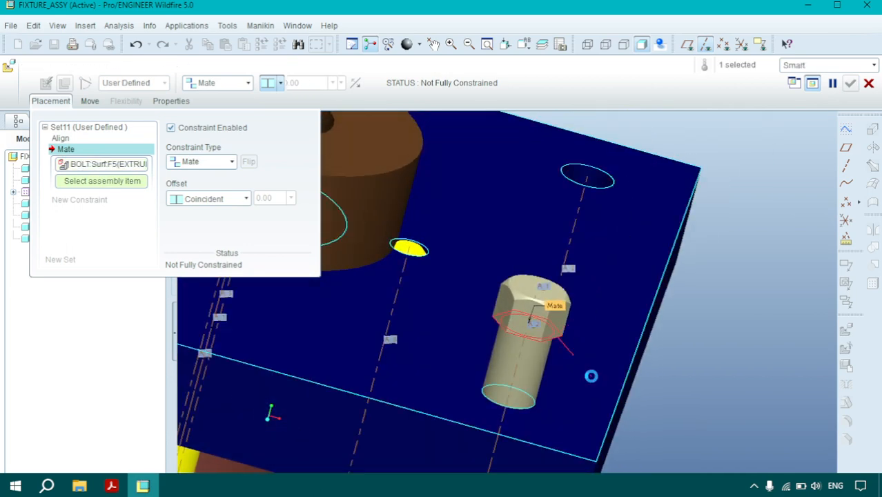
pyautogui.scroll(3, 585, 374)
pyautogui.moveTo(539, 382); pyautogui.dragTo(530, 401, button='middle')
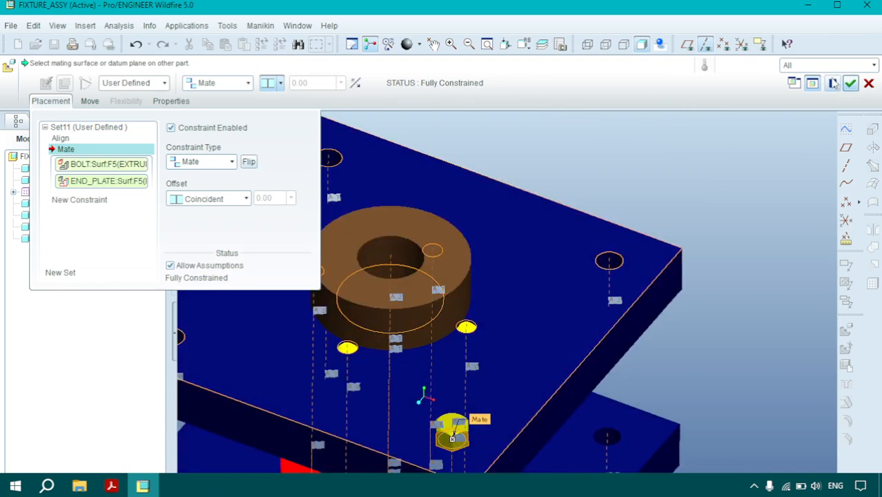
pyautogui.click(851, 84)
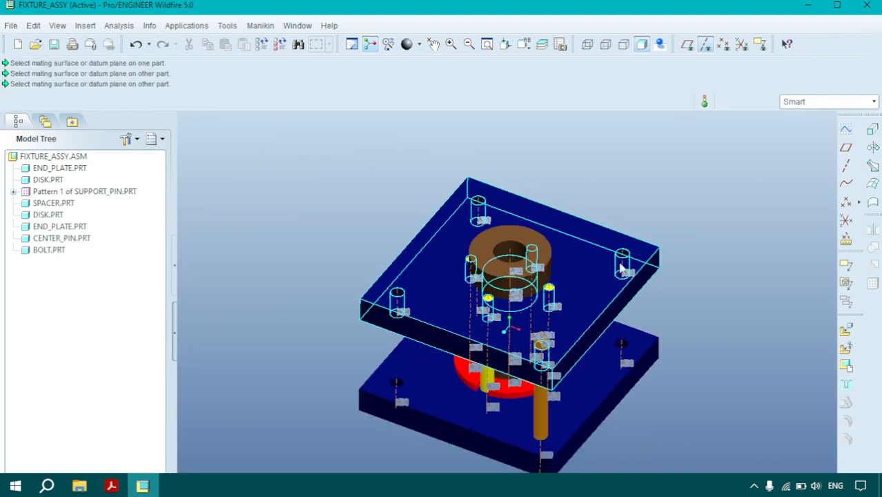
pyautogui.click(463, 386)
pyautogui.click(733, 405)
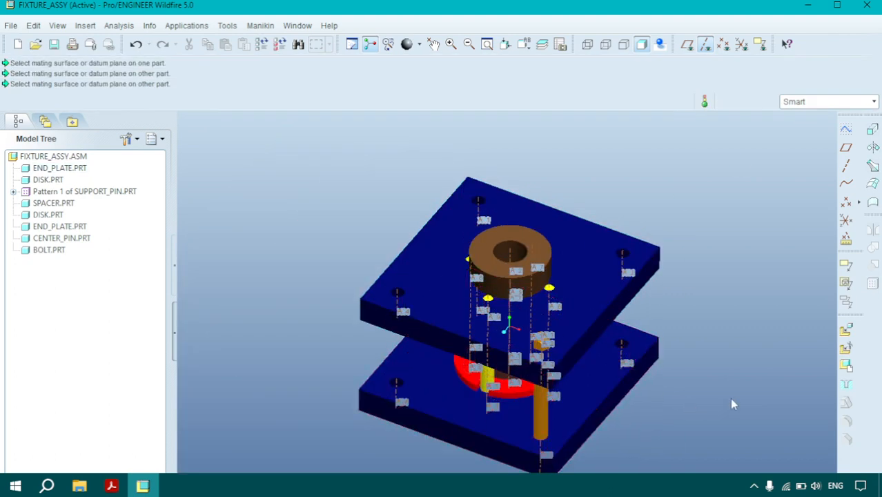
# Insert nut.prt into the assembly
pyautogui.click(847, 332)
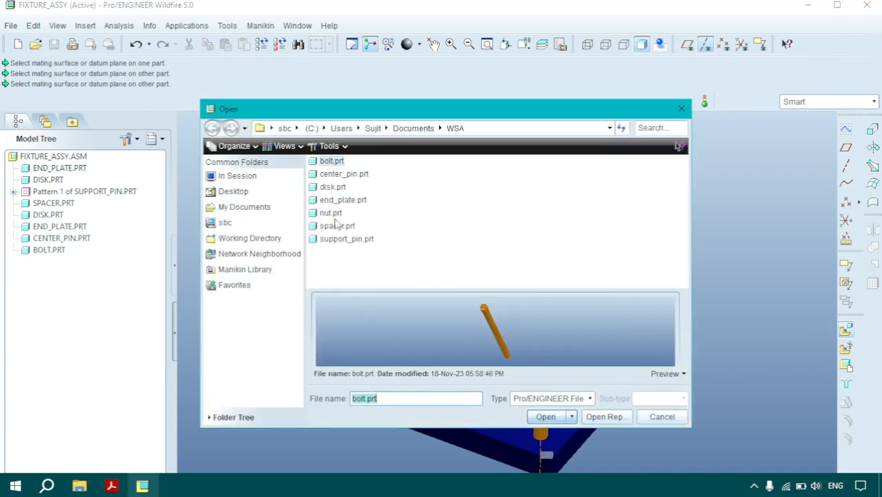
pyautogui.click(331, 213)
pyautogui.click(544, 417)
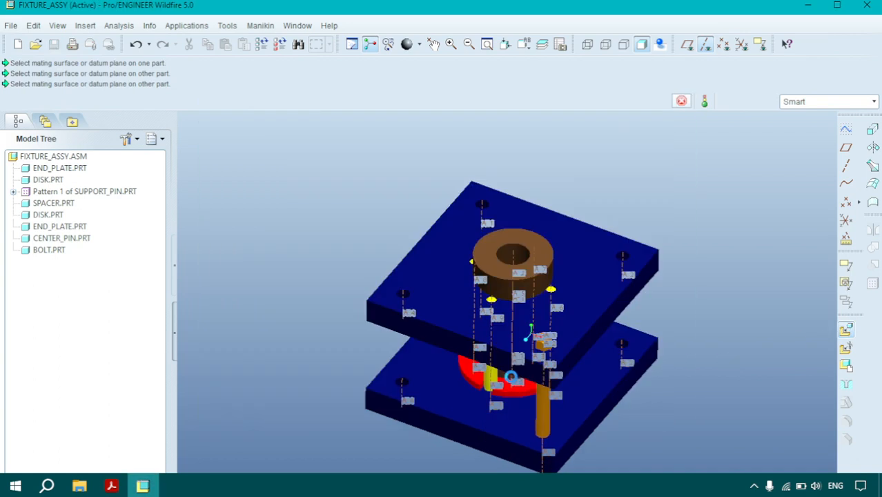
# Align the nut's axis with the bolt's axis at the bolt's lower end
pyautogui.scroll(-8, 563, 446)
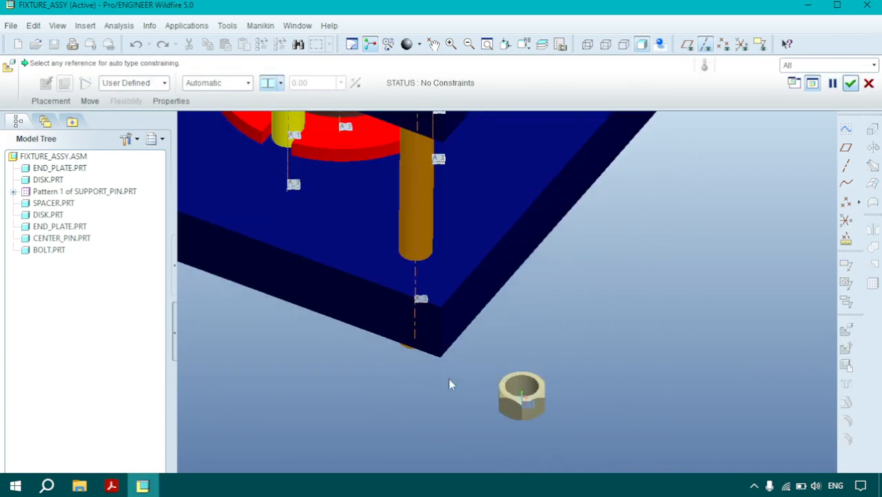
pyautogui.moveTo(465, 332); pyautogui.dragTo(475, 314, button='middle')
pyautogui.scroll(-2, 510, 271)
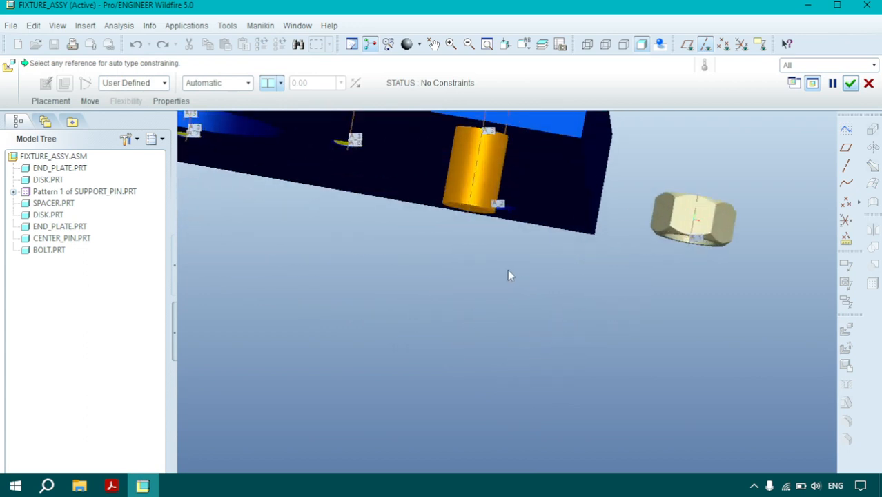
pyautogui.click(50, 101)
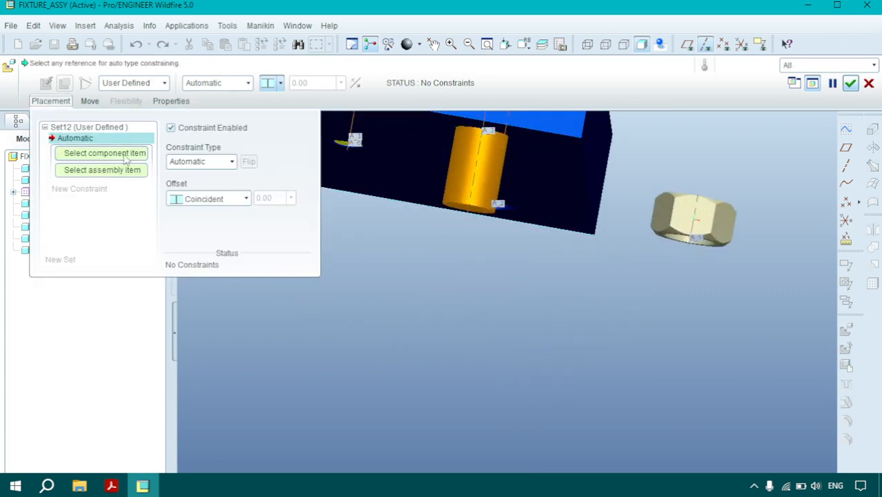
pyautogui.click(207, 163)
pyautogui.click(196, 199)
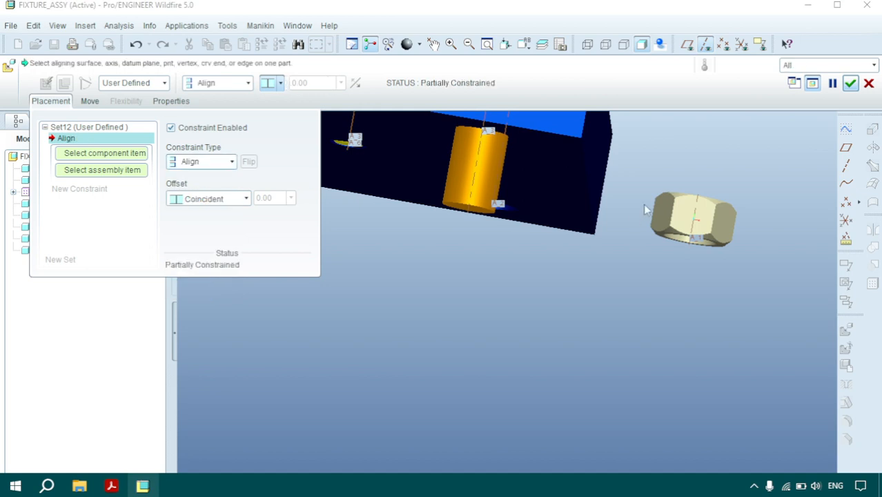
pyautogui.click(698, 214)
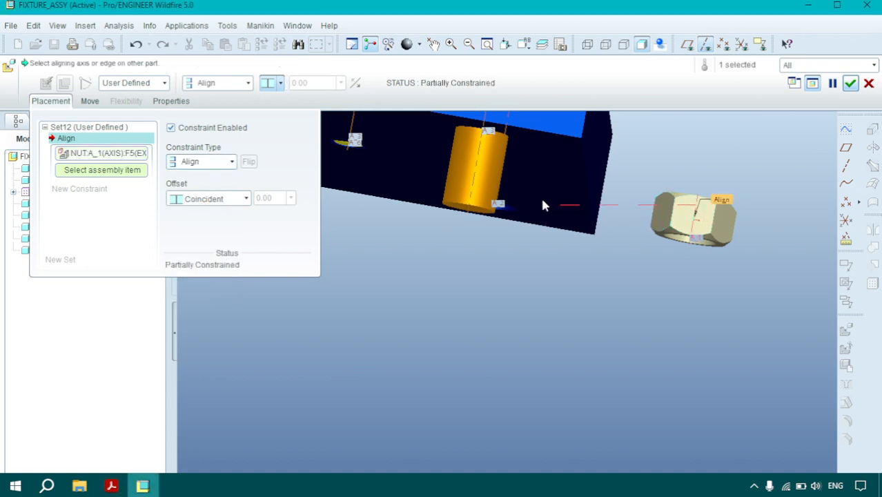
pyautogui.click(474, 170)
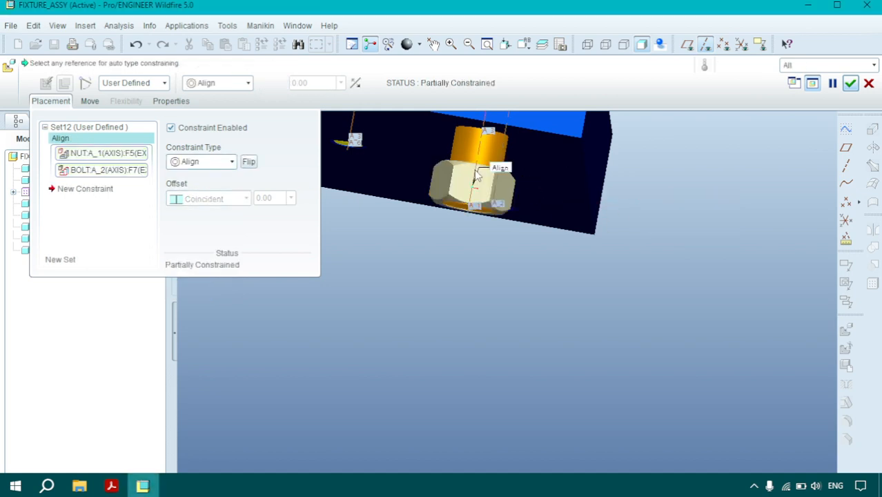
# Mate the nut's upper face coincident with the underside of the lower end plate
pyautogui.click(110, 188)
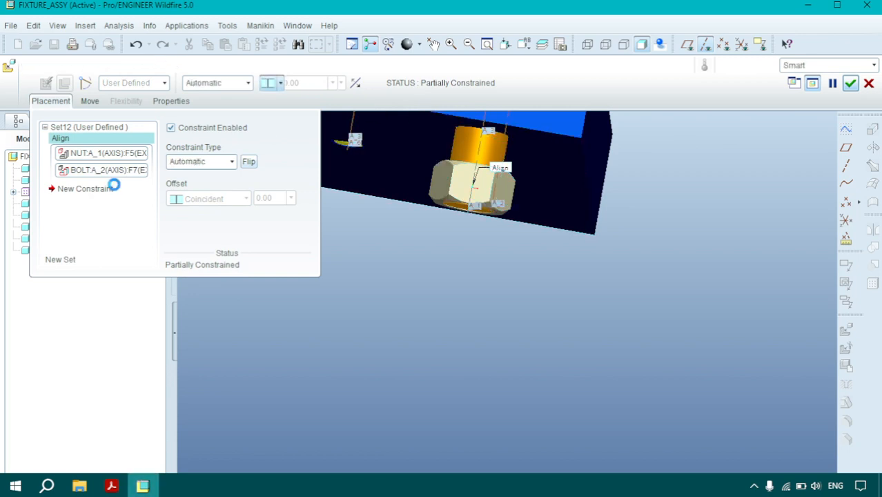
pyautogui.click(229, 162)
pyautogui.click(198, 189)
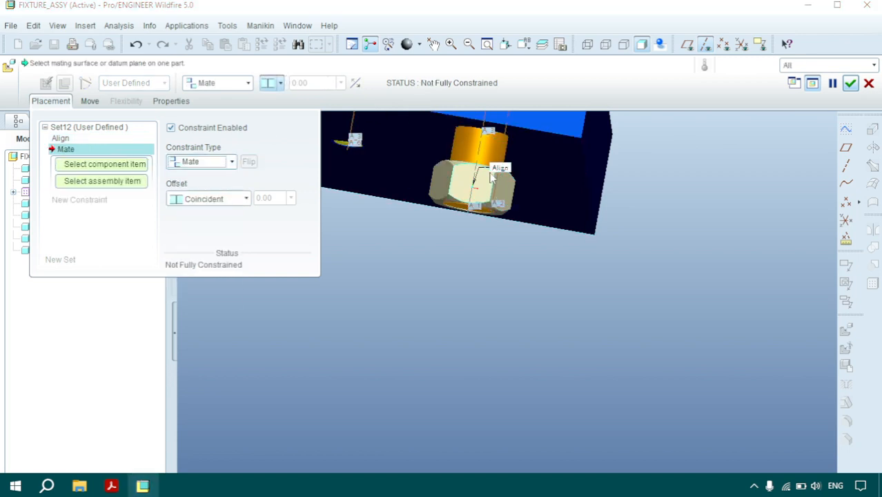
pyautogui.moveTo(507, 141); pyautogui.dragTo(503, 192, button='middle')
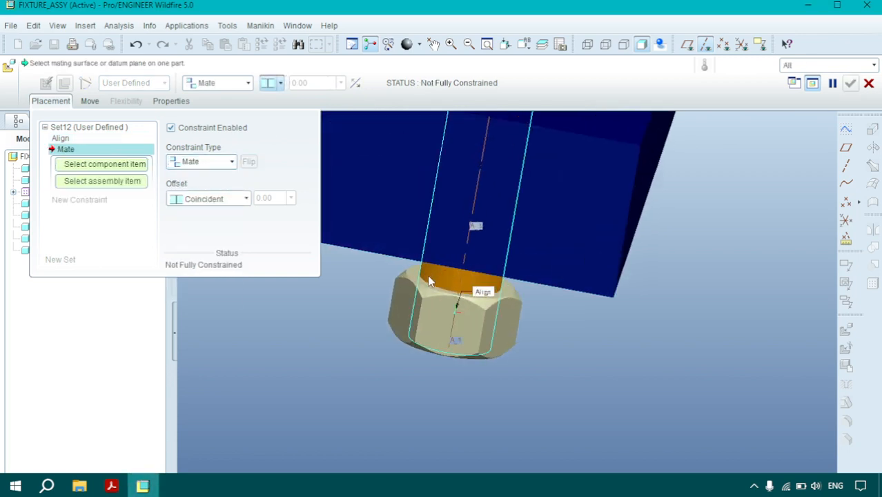
pyautogui.click(424, 285)
pyautogui.moveTo(424, 285); pyautogui.dragTo(578, 213, button='middle')
pyautogui.click(612, 156)
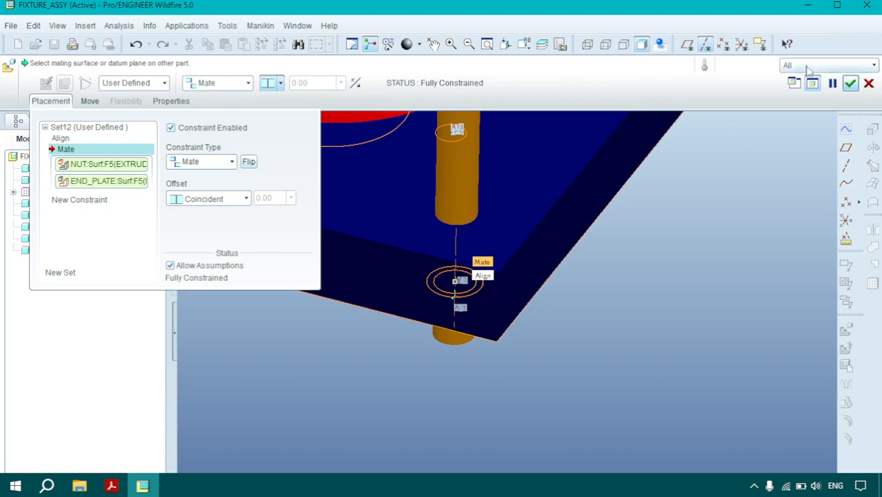
# Accept the placement of the nut beneath the lower end plate
pyautogui.click(850, 83)
pyautogui.scroll(-3, 634, 209)
pyautogui.scroll(3, 573, 250)
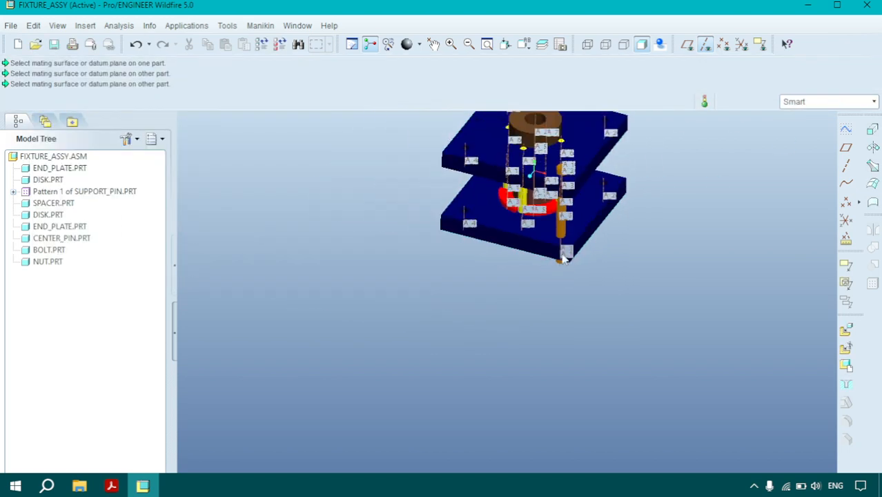
pyautogui.scroll(-2, 590, 126)
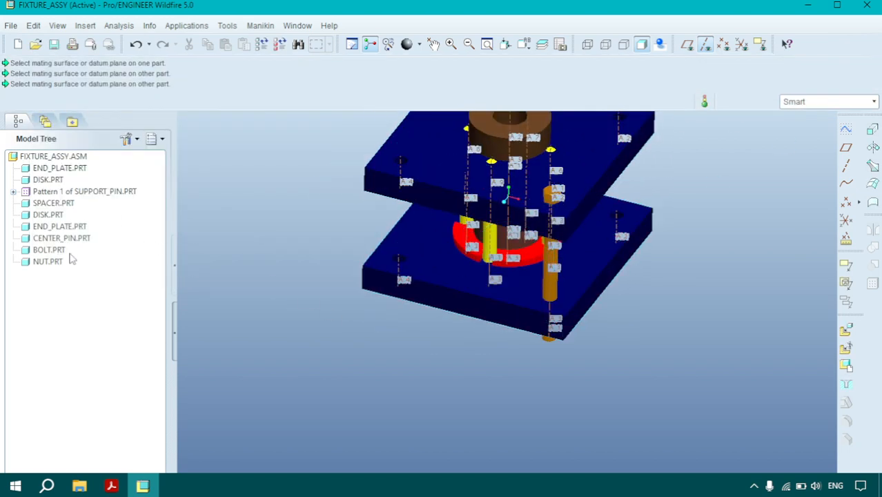
# Group BOLT.PRT and NUT.PRT together in the assembly
pyautogui.click(48, 252)
pyautogui.keyDown('ctrl'); pyautogui.click(49, 261); pyautogui.keyUp('ctrl')
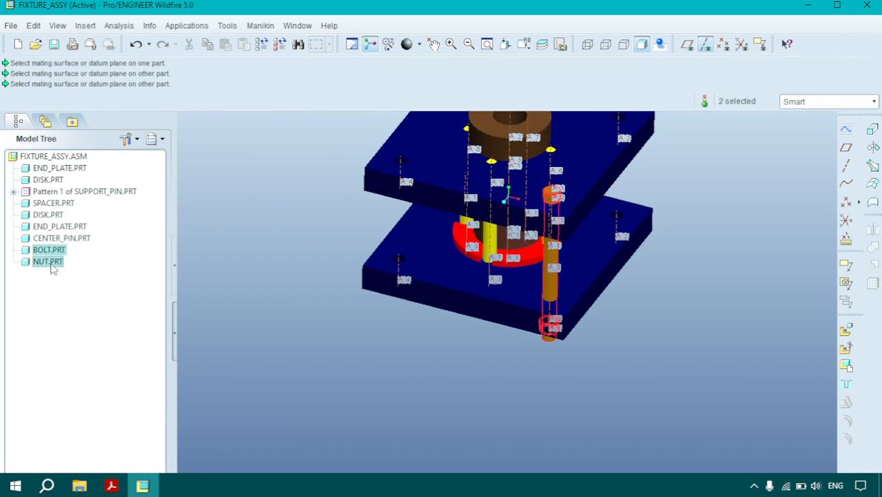
pyautogui.rightClick(52, 264)
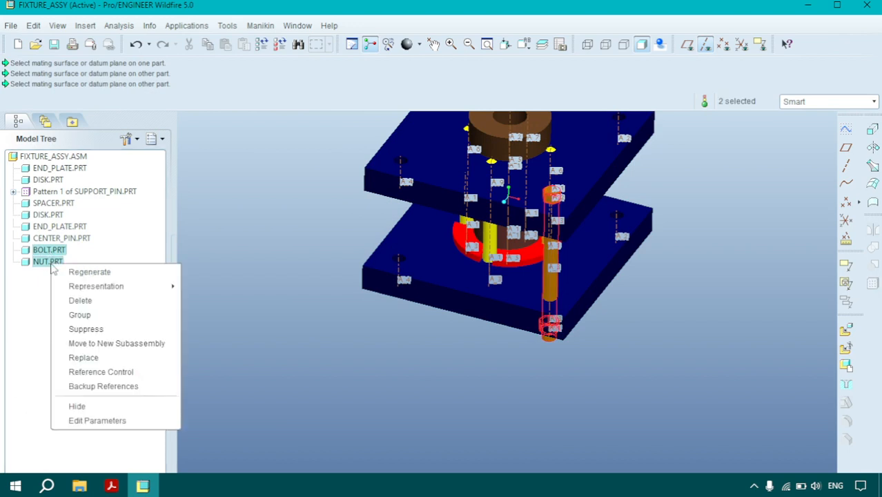
pyautogui.click(80, 314)
pyautogui.scroll(2, 419, 259)
pyautogui.scroll(-1, 566, 143)
pyautogui.scroll(-1, 568, 146)
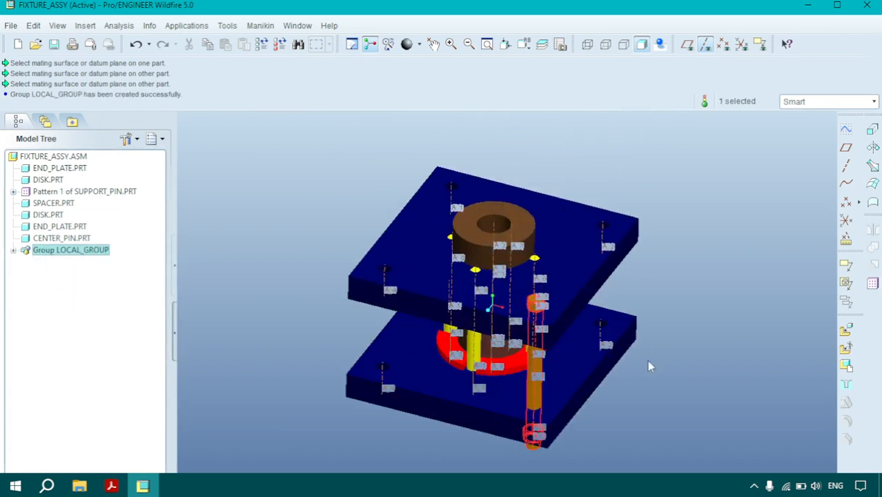
# Start a Direction pattern of the bolt-and-nut group, using the upper end plate's front edge as the first direction
pyautogui.click(118, 292)
pyautogui.click(71, 252)
pyautogui.click(873, 285)
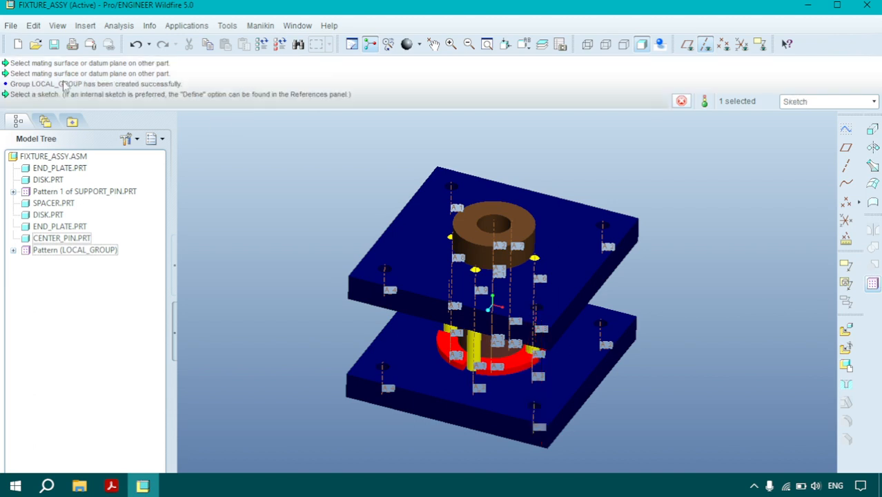
pyautogui.click(57, 84)
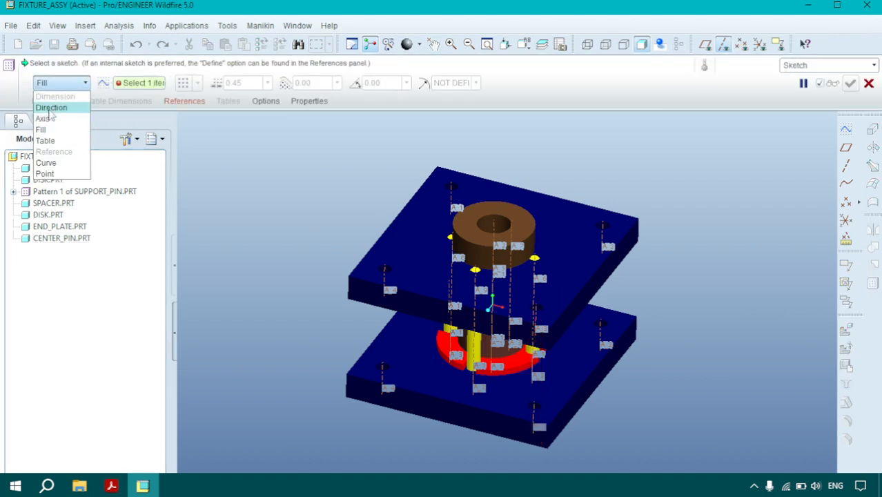
pyautogui.click(53, 112)
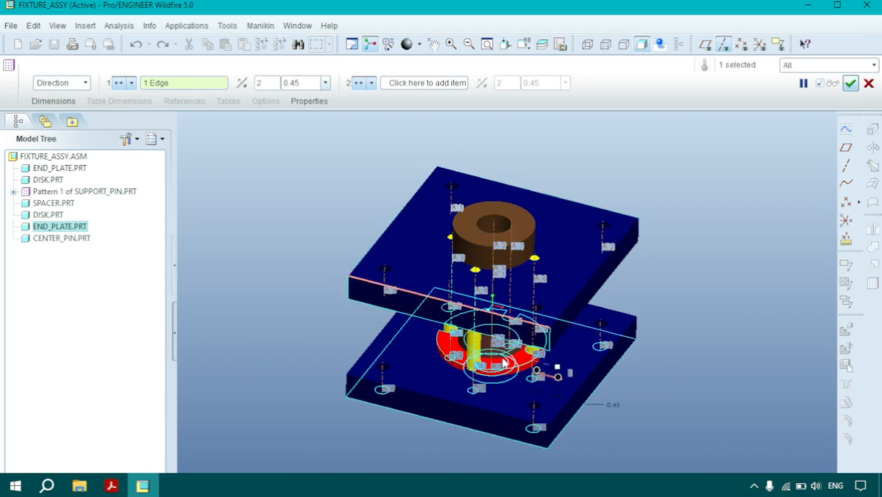
# Check the end plate's hole spacing in the PDF drawing, set the first direction's spacing to 3, and flip it toward the plate
pyautogui.click(112, 487)
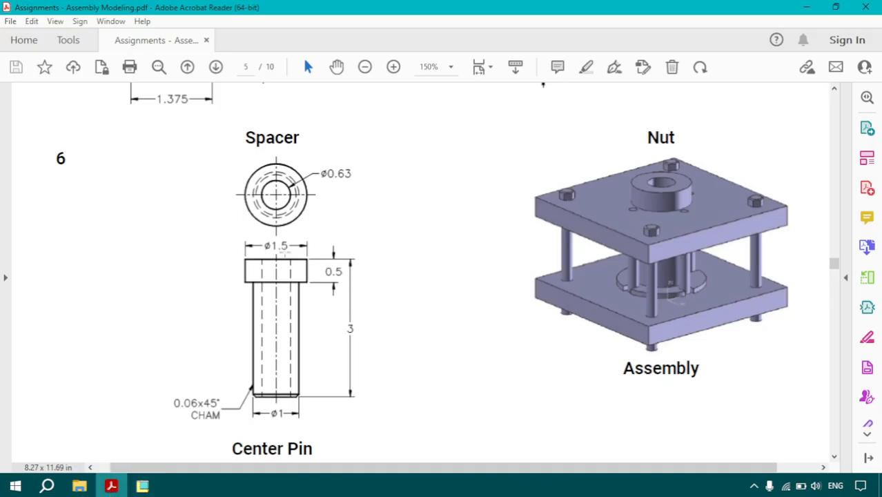
pyautogui.scroll(15, 442, 276)
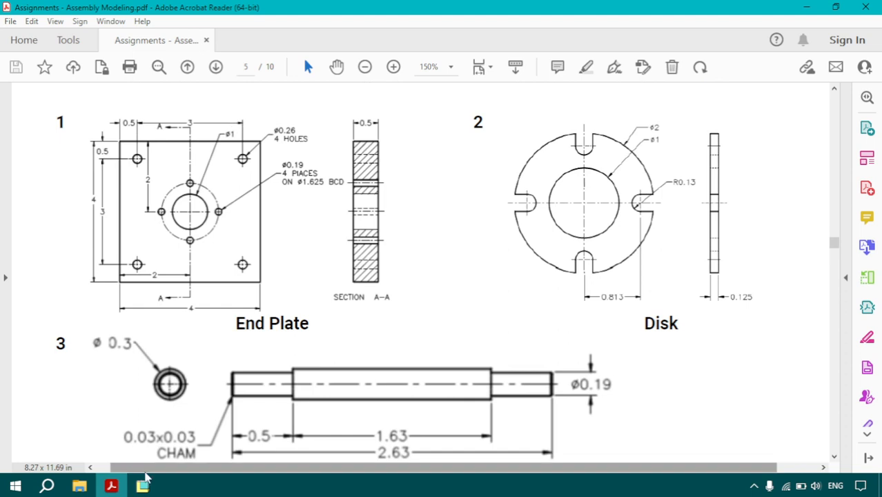
pyautogui.click(142, 486)
pyautogui.doubleClick(314, 83)
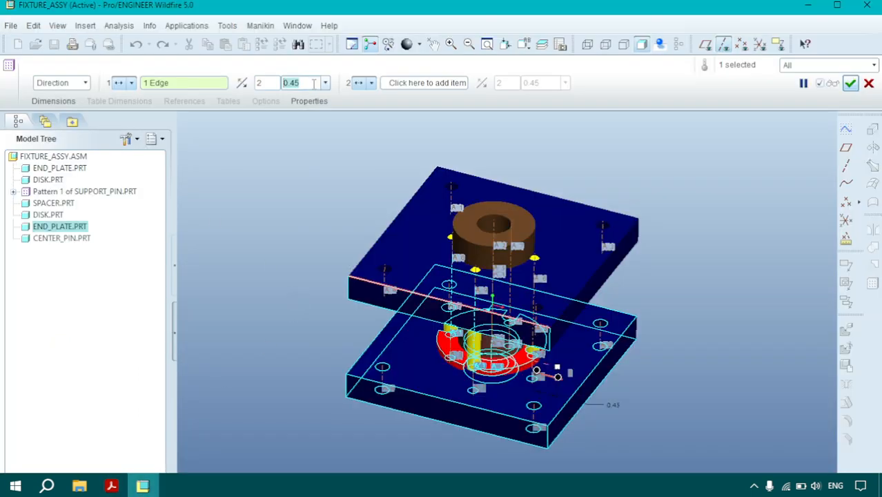
pyautogui.write('3')
pyautogui.press('Return')
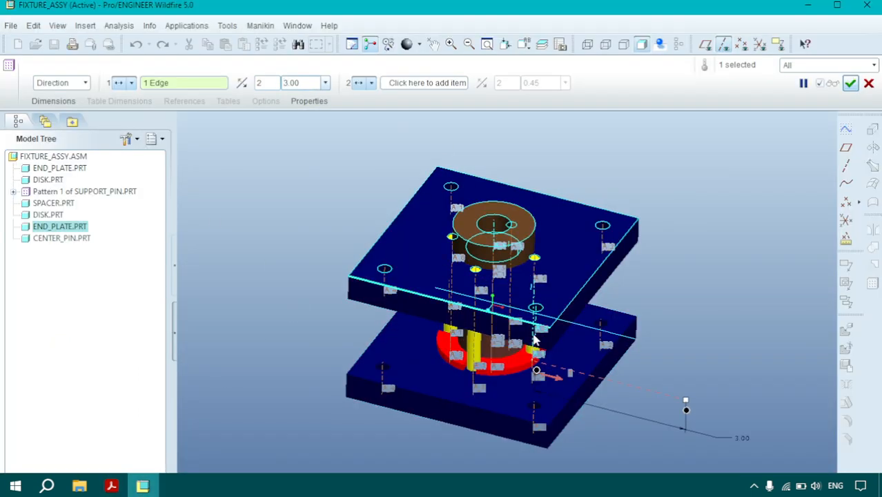
pyautogui.click(226, 84)
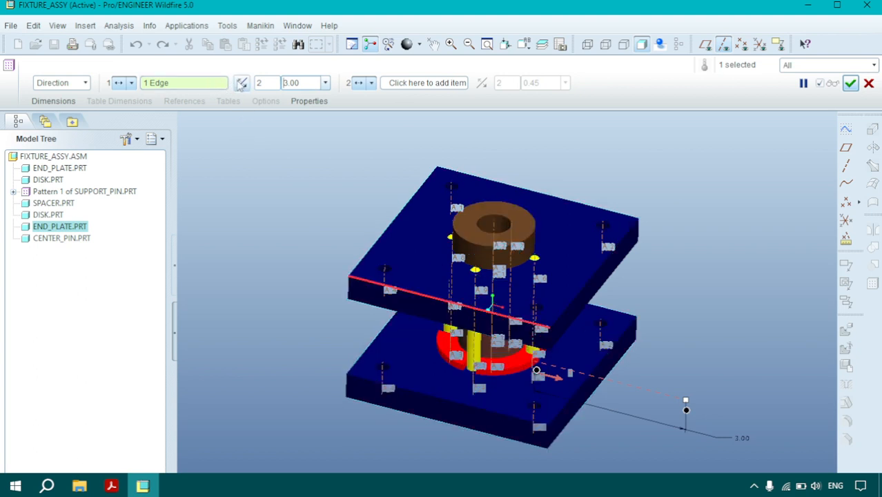
# Add the upper end plate's adjacent side edge as the second direction with a spacing of 3 and complete the pattern
pyautogui.click(439, 84)
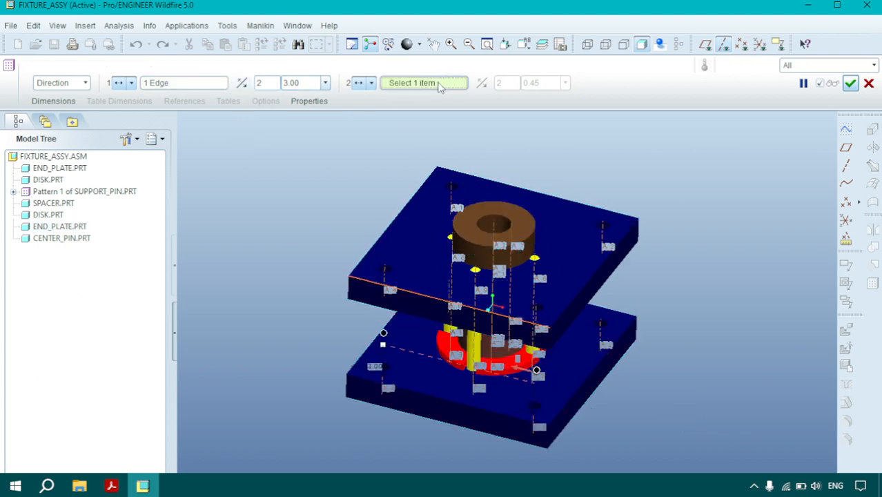
pyautogui.click(585, 291)
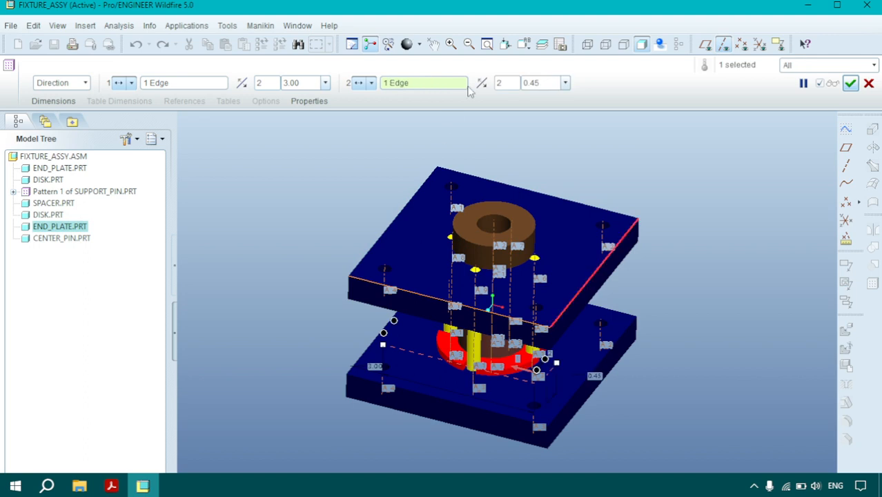
pyautogui.click(532, 82)
pyautogui.write('3')
pyautogui.press('Return')
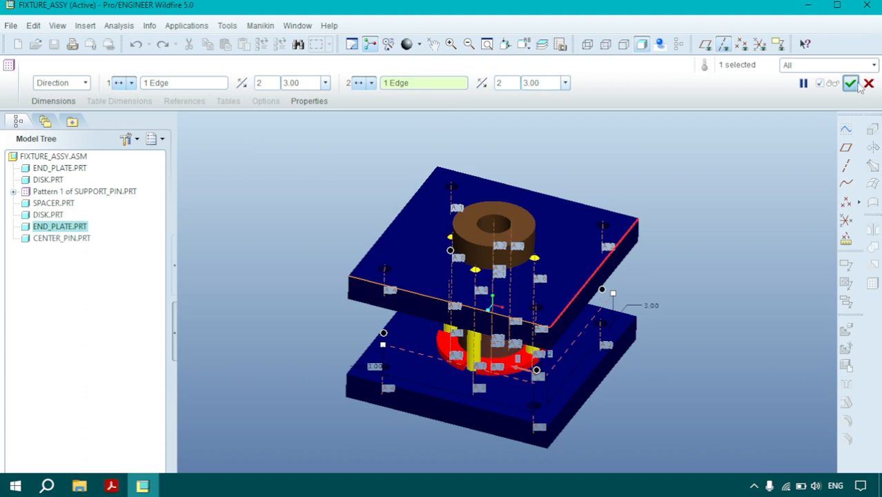
pyautogui.click(851, 83)
pyautogui.click(708, 190)
pyautogui.moveTo(708, 191)
pyautogui.mouseDown(button='middle')
pyautogui.moveTo(693, 189)
pyautogui.moveTo(723, 157)
pyautogui.moveTo(699, 173)
pyautogui.moveTo(696, 192)
pyautogui.mouseUp(button='middle')
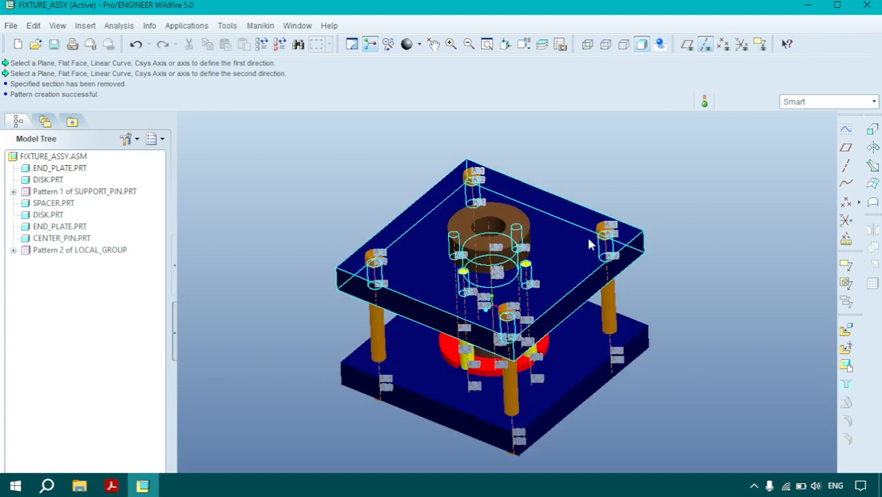
# Turn off the display of datum axes in the assembly
pyautogui.scroll(-2, 589, 244)
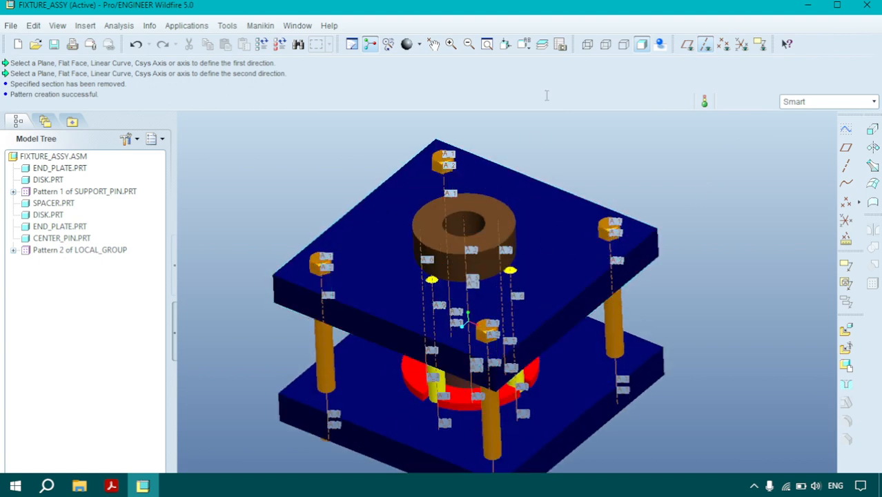
pyautogui.click(705, 44)
pyautogui.scroll(2, 635, 175)
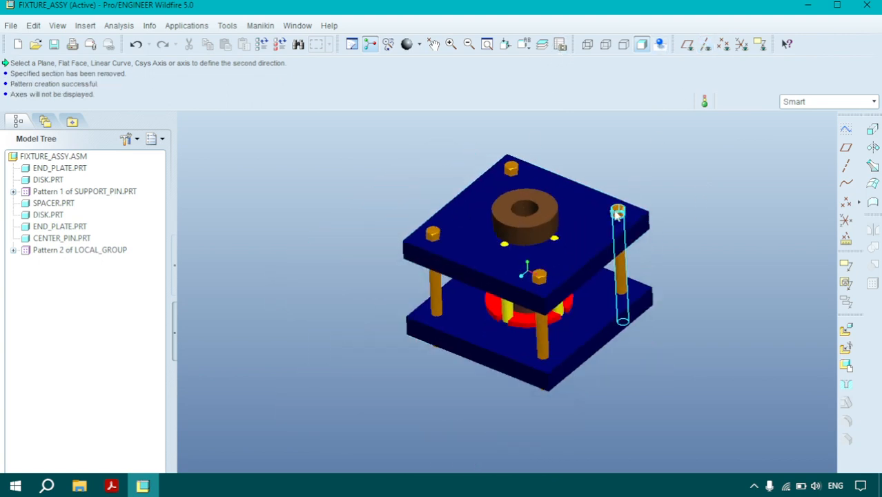
pyautogui.moveTo(619, 212)
pyautogui.mouseDown(button='middle')
pyautogui.moveTo(638, 195)
pyautogui.moveTo(625, 206)
pyautogui.mouseUp(button='middle')
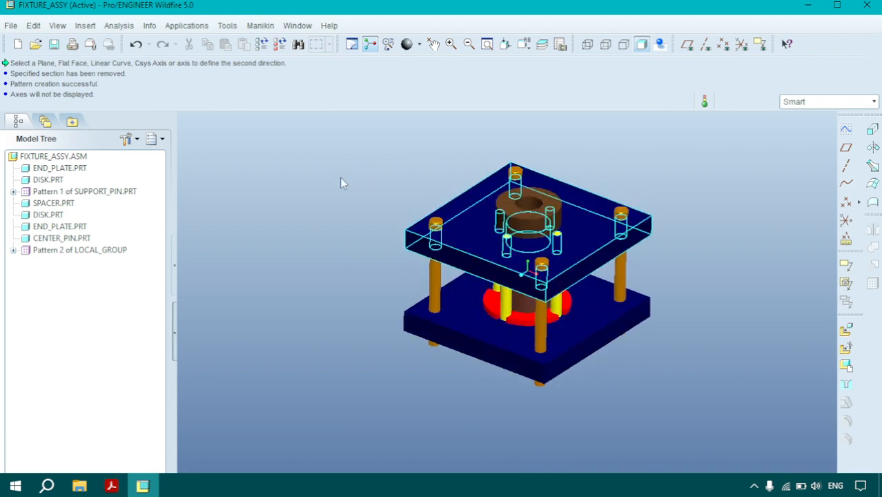
# Show the assembly in its default exploded state and return it to the unexploded view
pyautogui.click(58, 26)
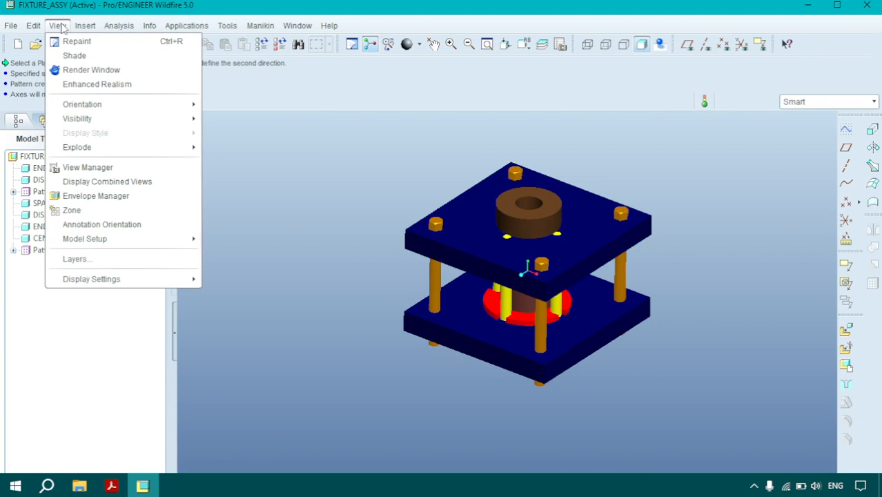
pyautogui.moveTo(98, 147)
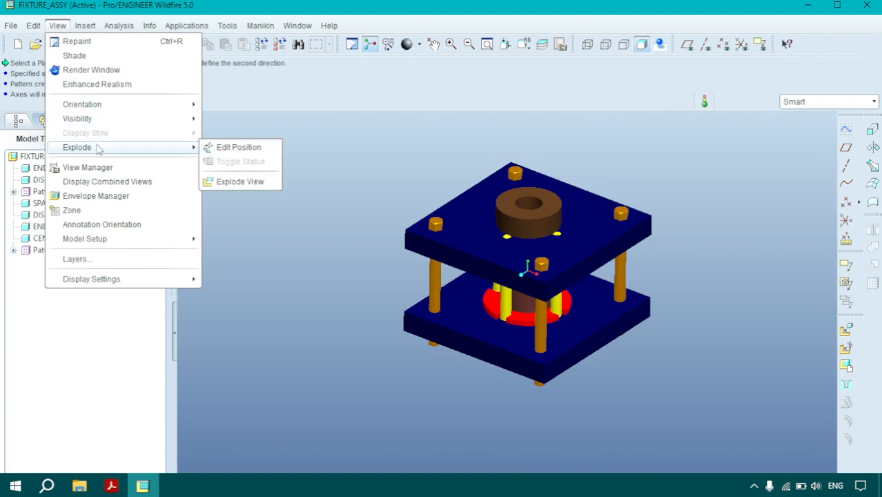
pyautogui.click(235, 181)
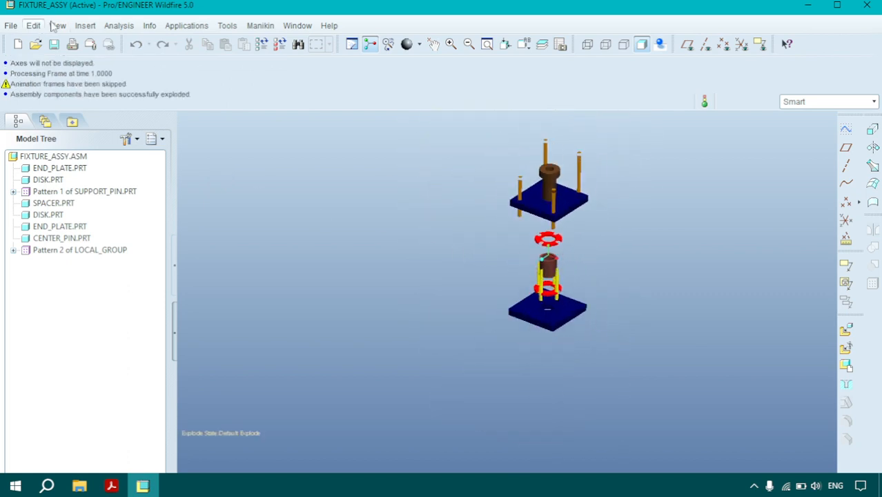
pyautogui.click(68, 25)
pyautogui.moveTo(76, 150)
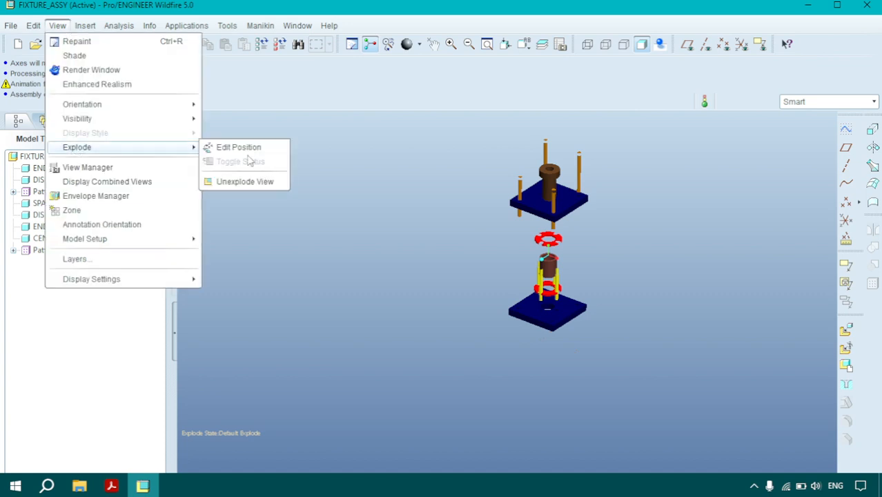
pyautogui.click(245, 182)
pyautogui.scroll(3, 580, 287)
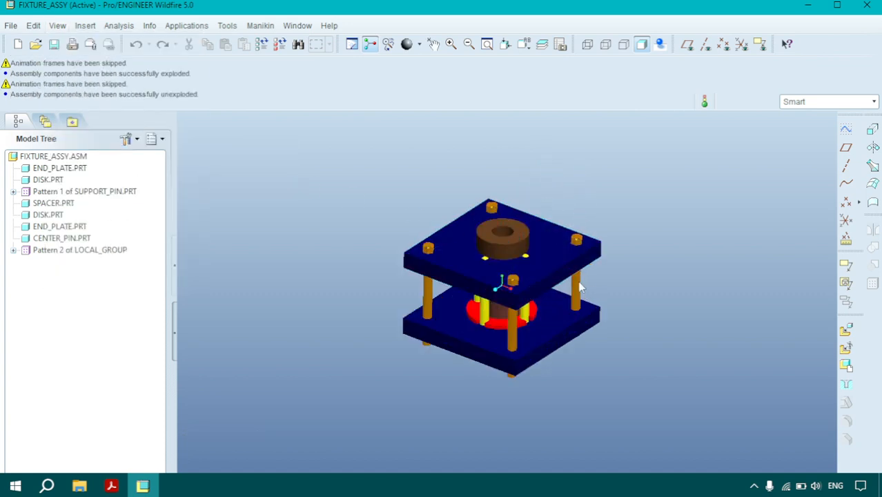
# Reorient the assembly to a saved view
pyautogui.click(523, 45)
pyautogui.click(541, 65)
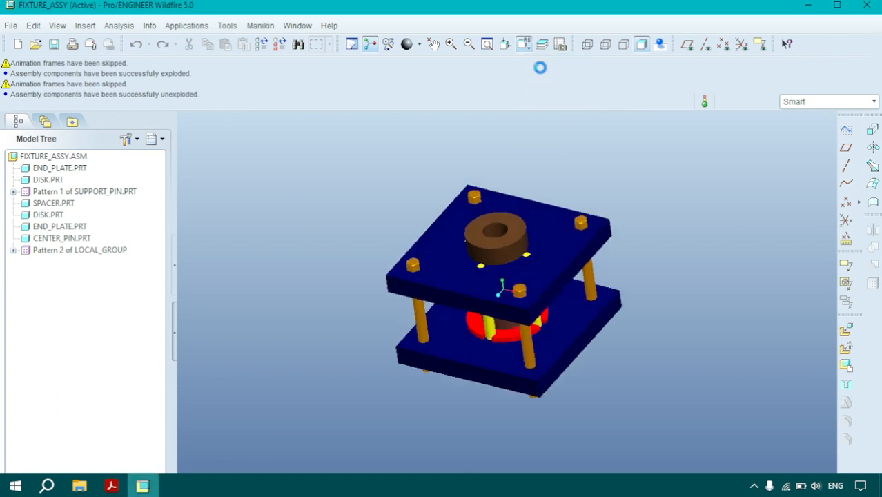